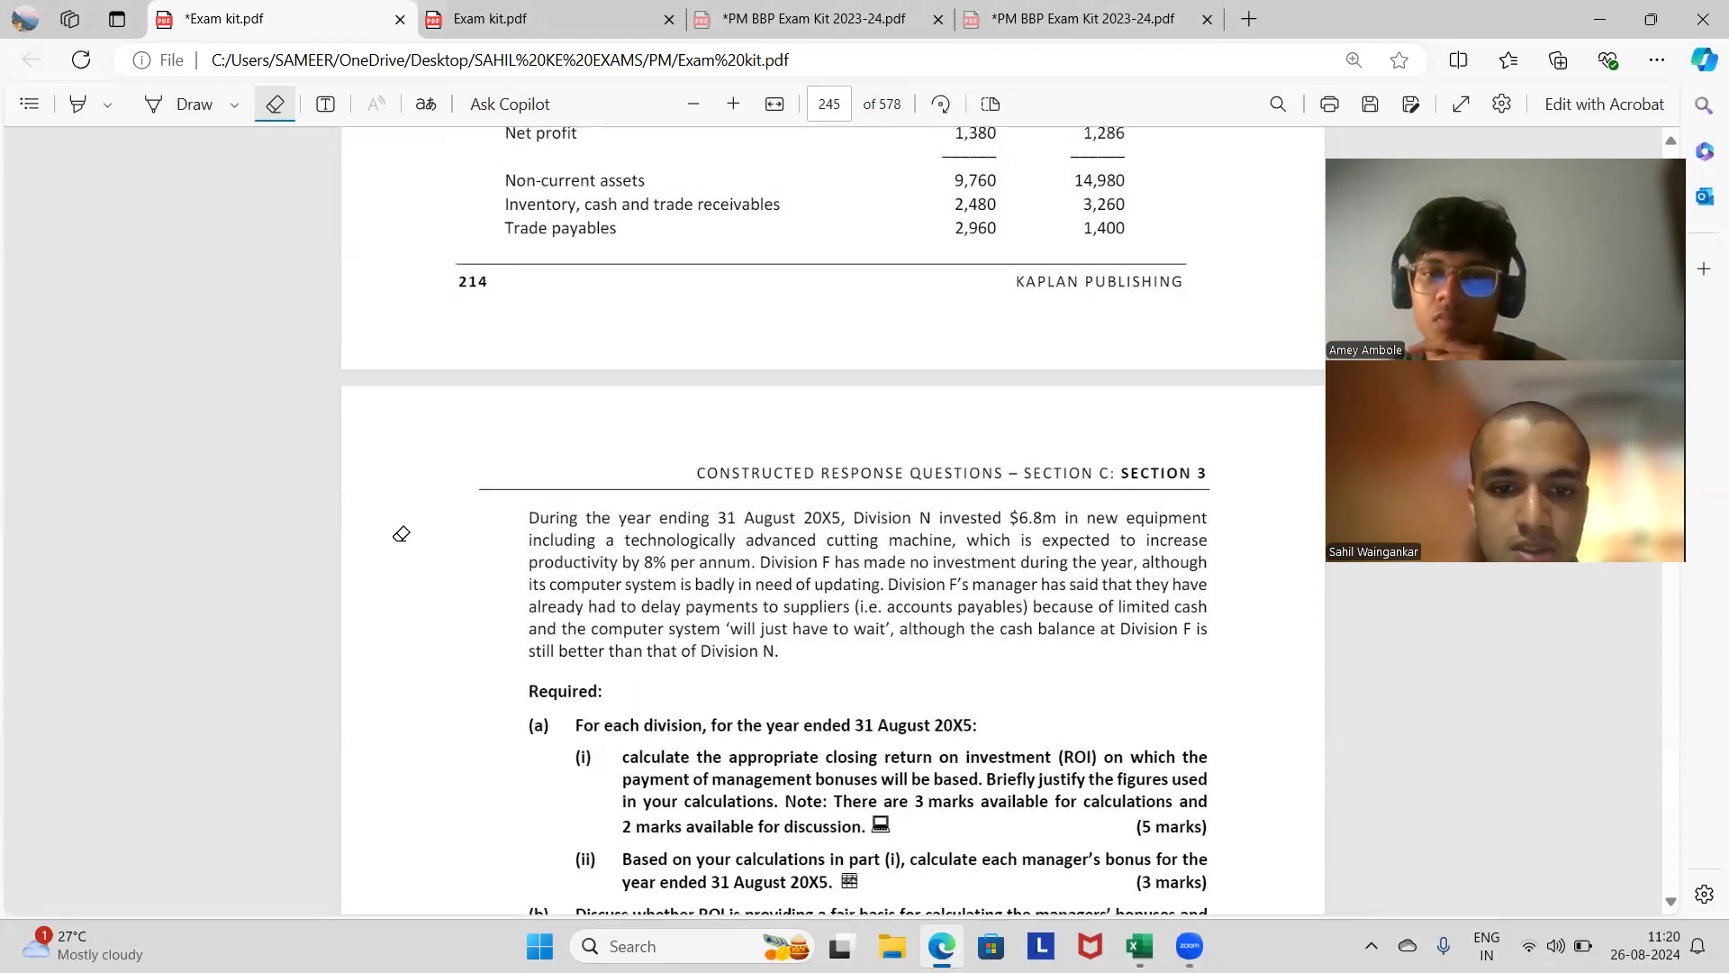
# Step: Review the division figures in the exam kit PDF, switch to the Excel workbook, and enter 1 in cell B3
pyautogui.scroll(1, 402, 534)
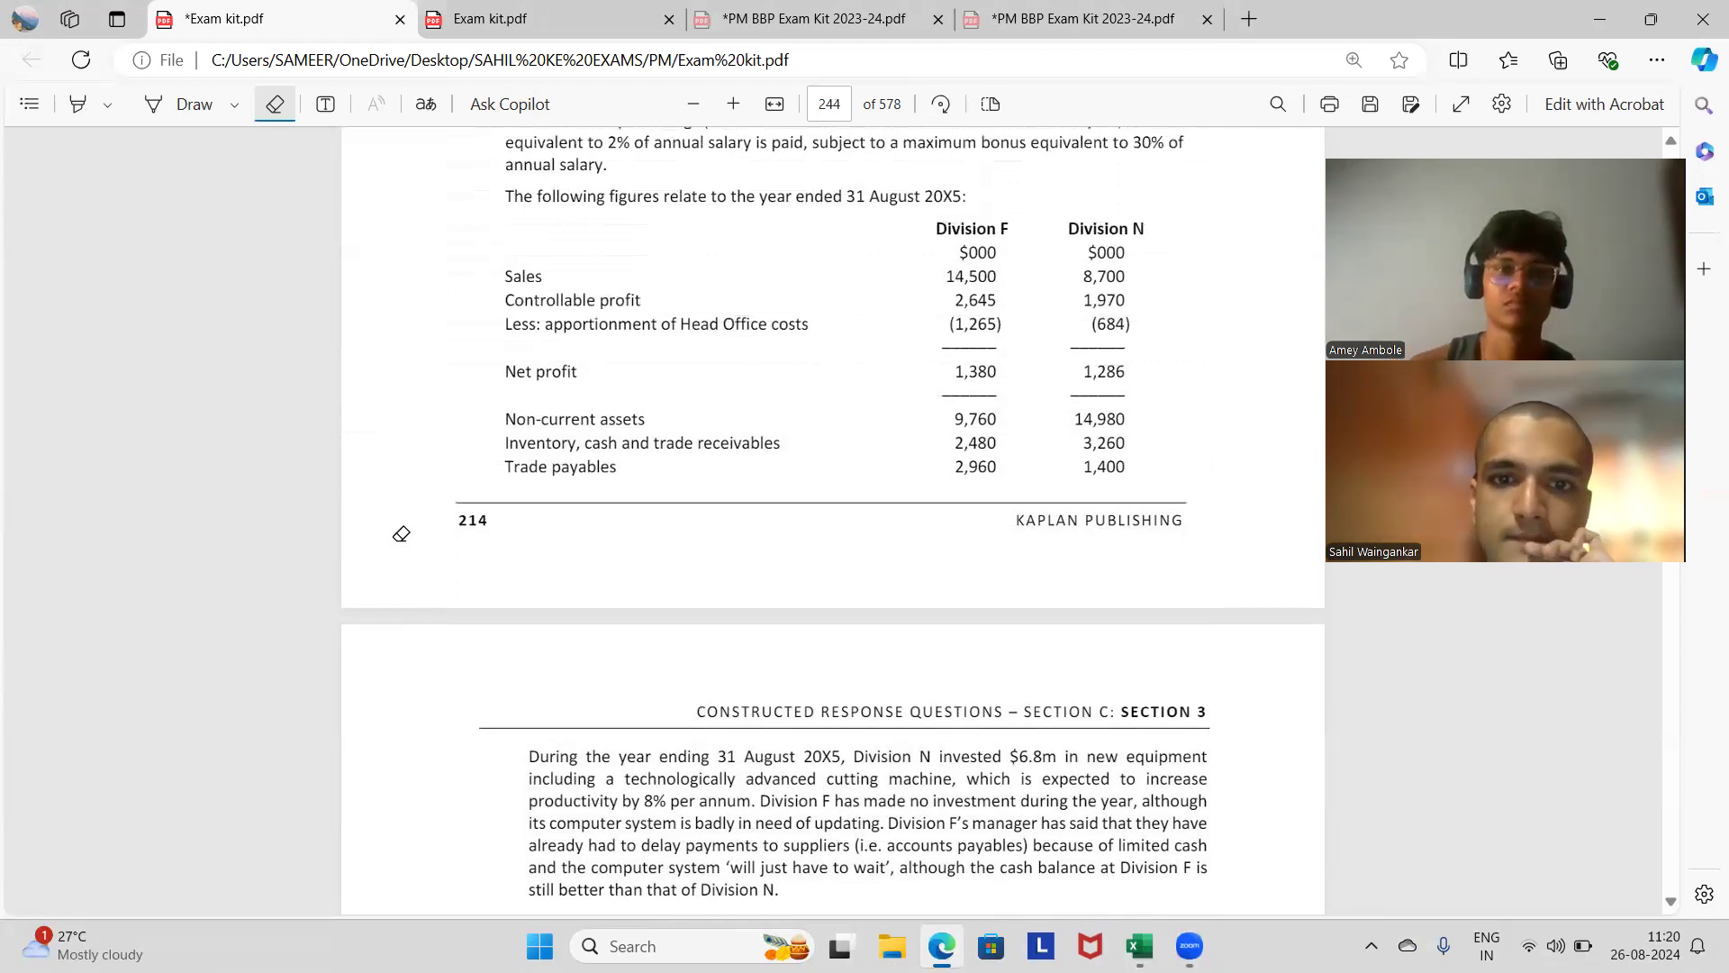
pyautogui.scroll(1, 401, 534)
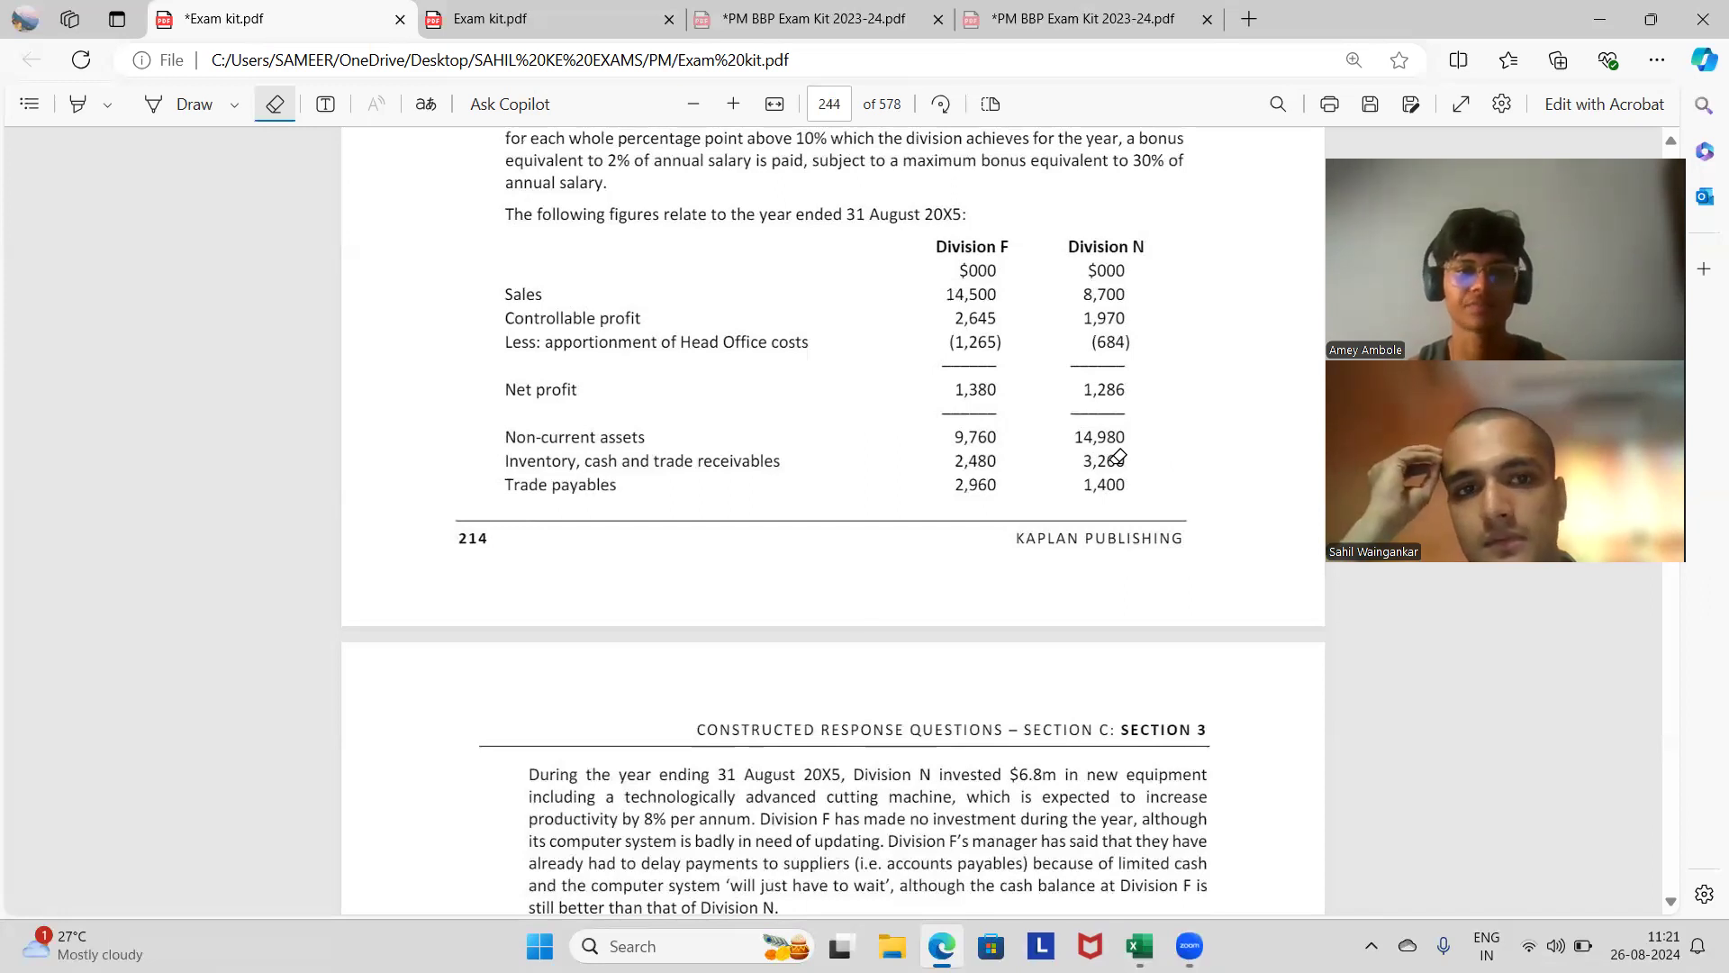
pyautogui.hotkey('alt', 'Tab')
pyautogui.press('Down')
pyautogui.press('Right')
pyautogui.hotkey('alt', 'Tab')
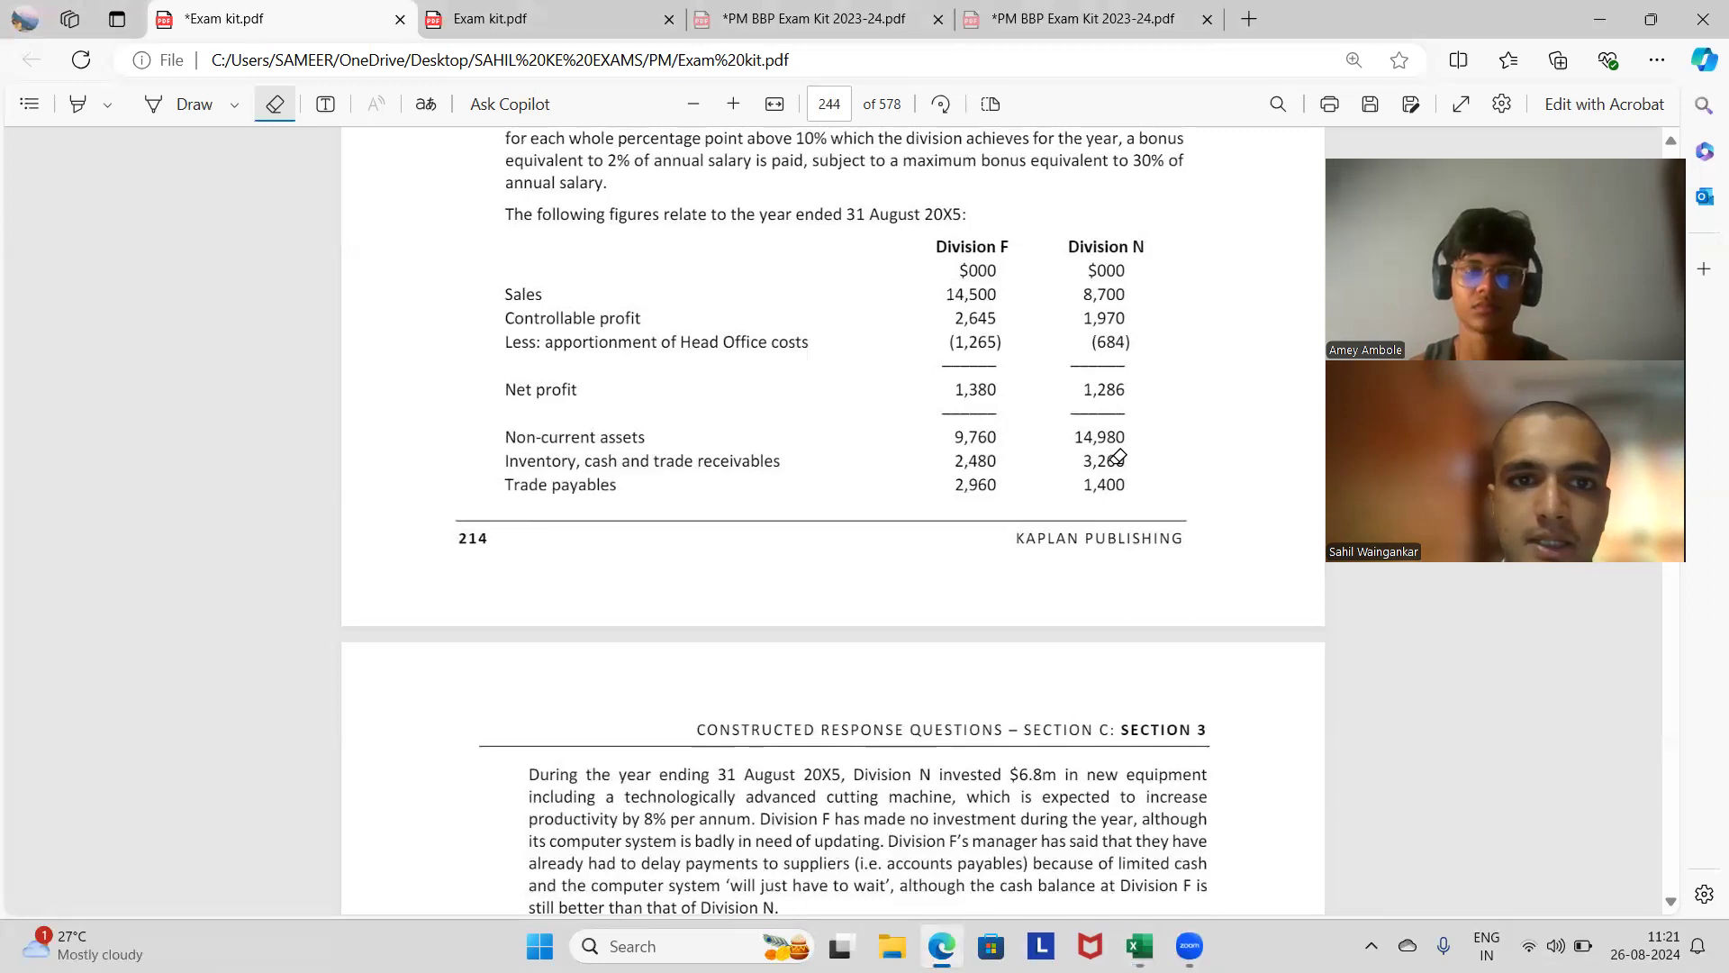
pyautogui.hotkey('alt', 'Tab')
pyautogui.press('Left')
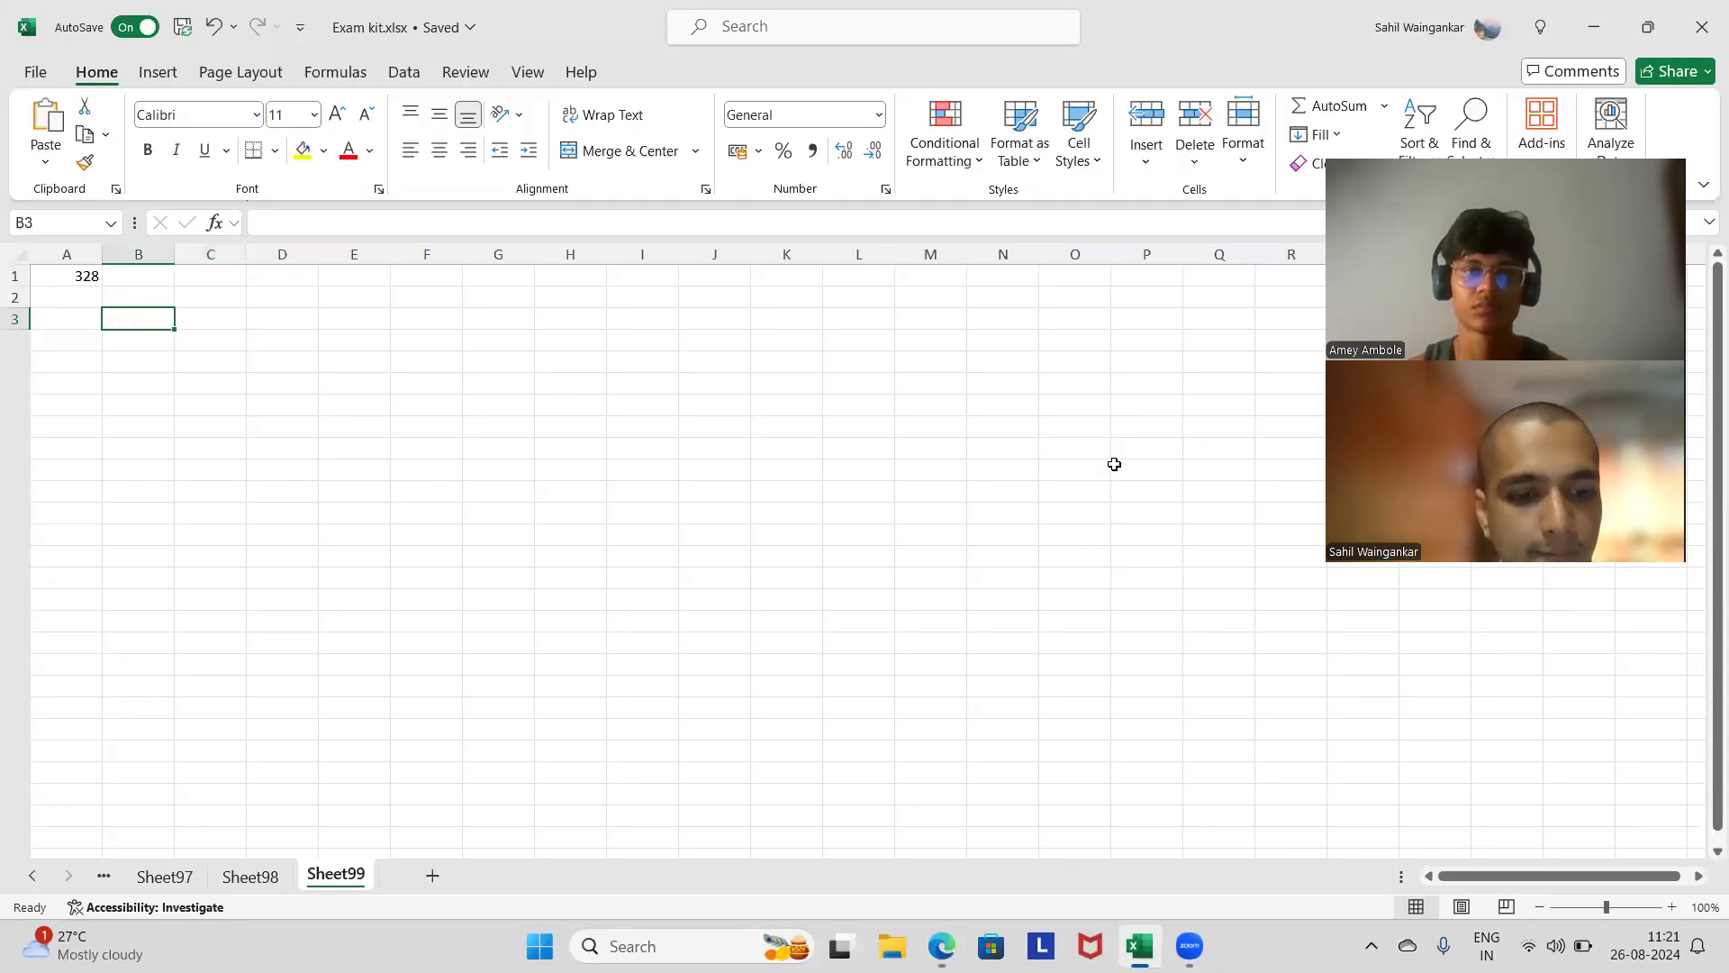
pyautogui.press('Right')
pyautogui.press('Left')
pyautogui.write('1')
pyautogui.press('Right')
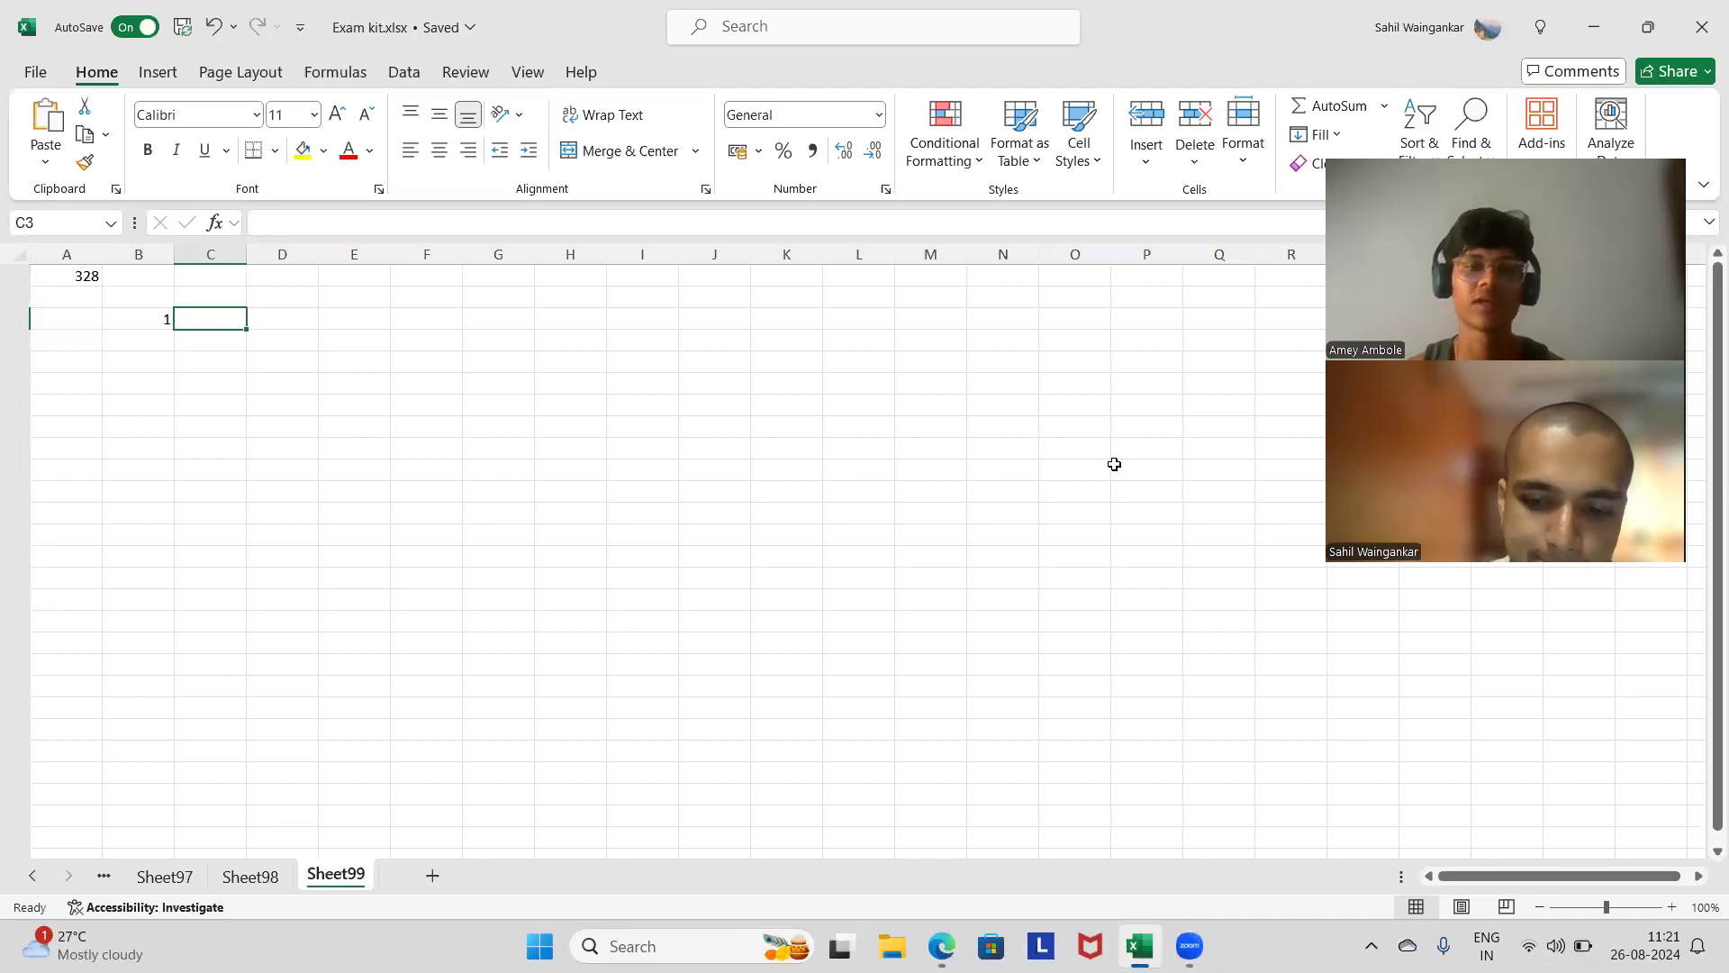
# Step: Enter the table headings PARTICULARS, DIVISION F and DIVISION N in cells C5 to E5
pyautogui.press('Down')
pyautogui.press('Right')
pyautogui.press('Down')
pyautogui.press('Left')
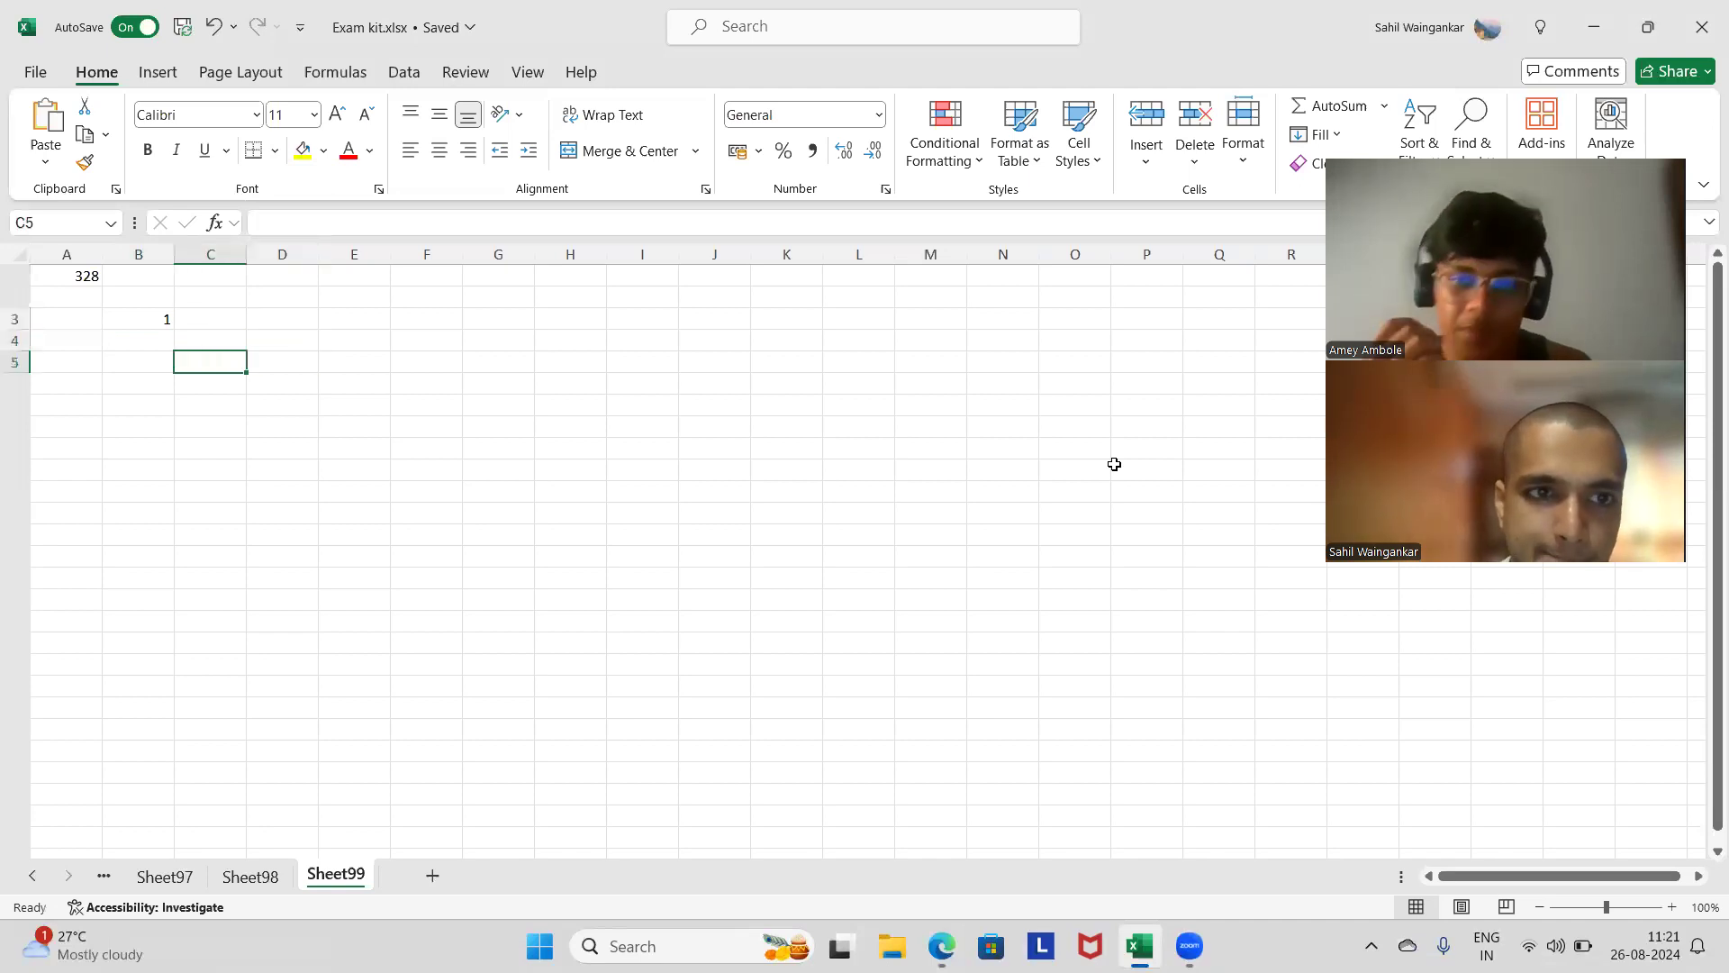
pyautogui.write('PARTICULARS')
pyautogui.press('Tab')
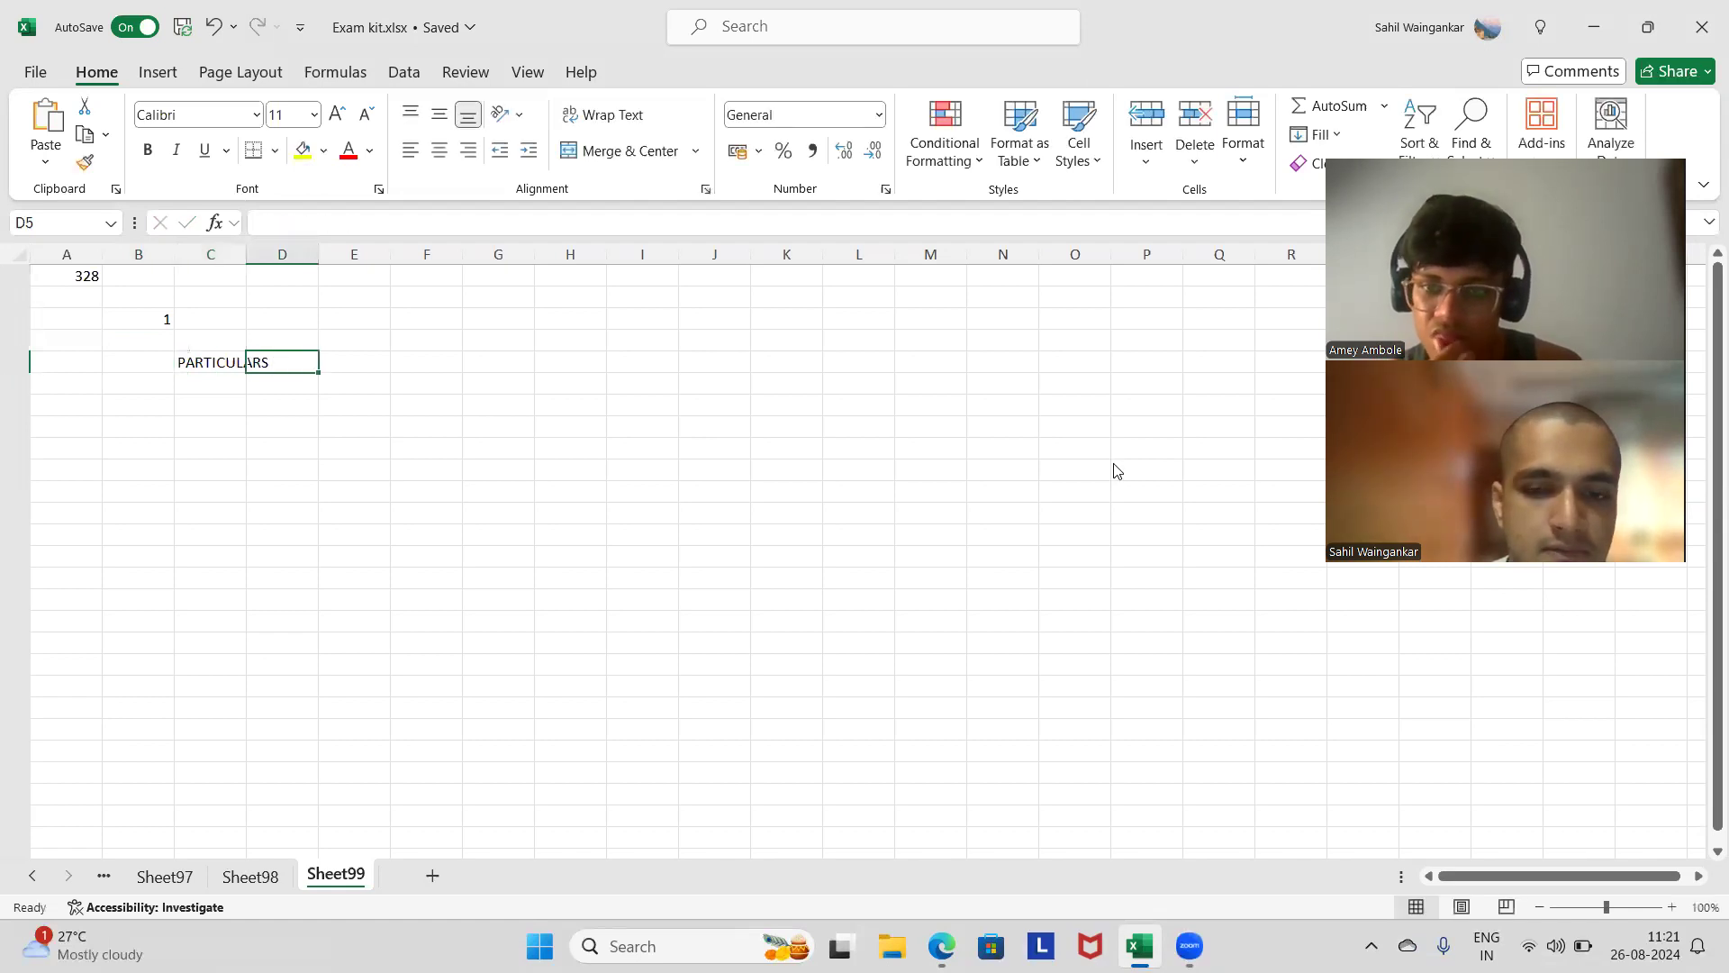
pyautogui.hotkey('alt', 'Tab')
pyautogui.hotkey('alt', 'Tab')
pyautogui.write('DIVISION')
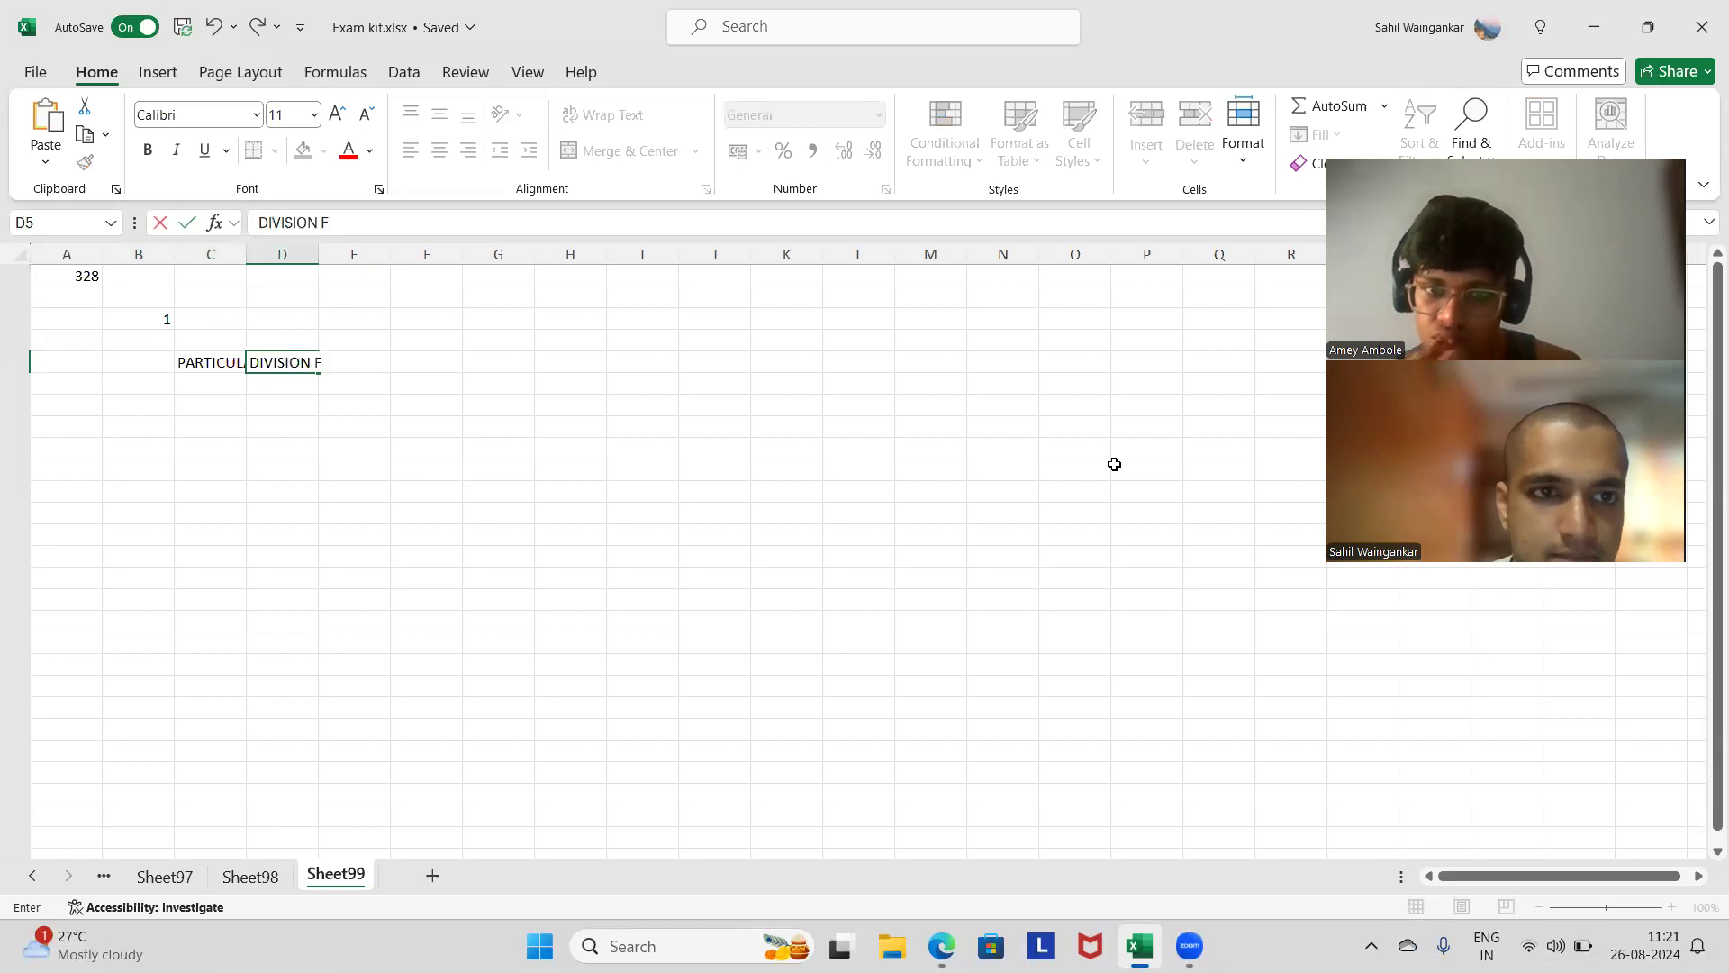
pyautogui.press('Tab')
pyautogui.write('DIVISION N')
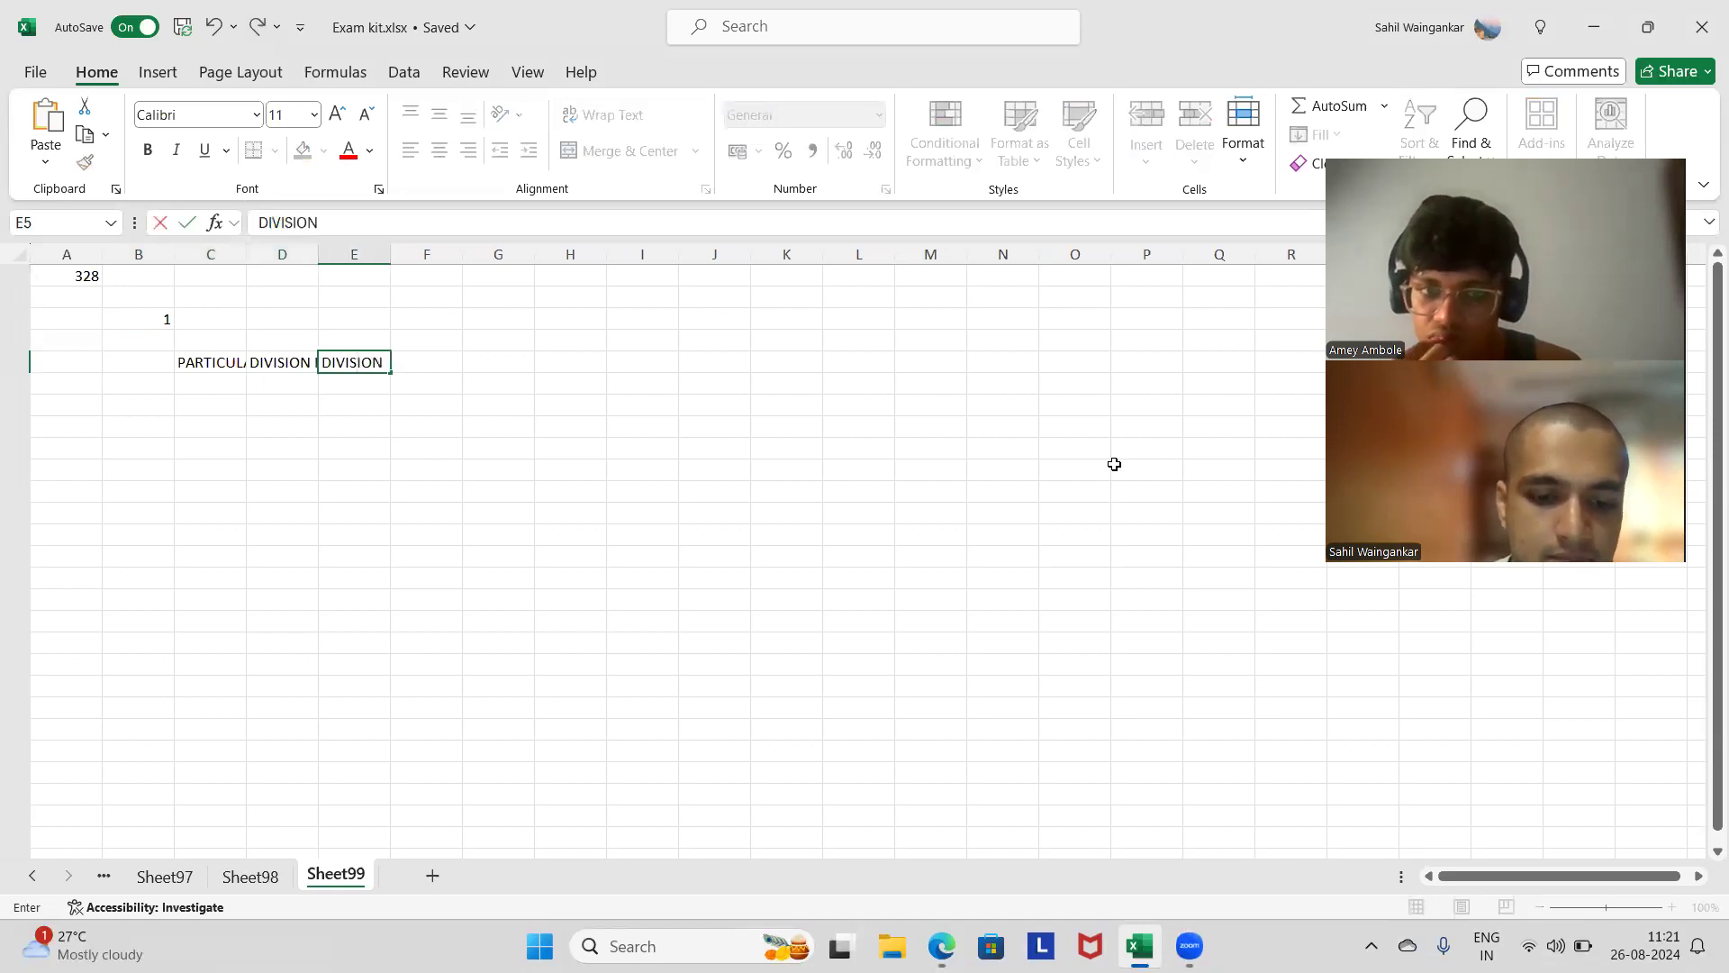
# Step: Fit the widths of columns C to E to their headings and make the row 5 headings bold
pyautogui.doubleClick(245, 256)
pyautogui.doubleClick(366, 256)
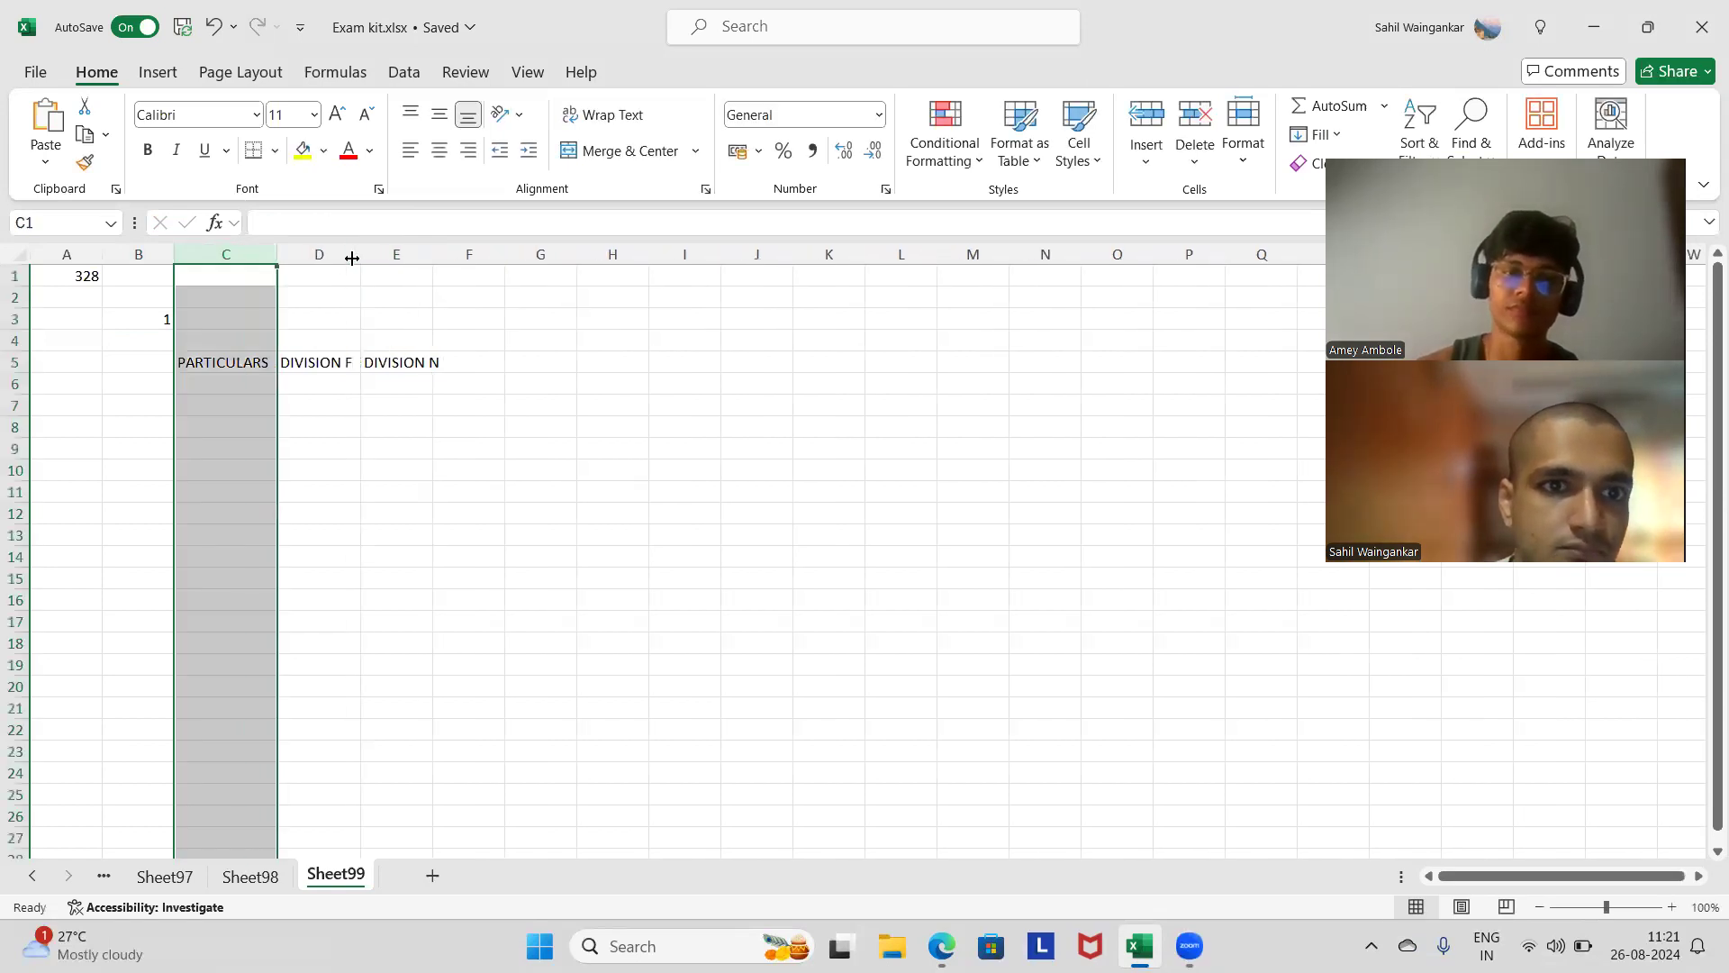
pyautogui.doubleClick(434, 253)
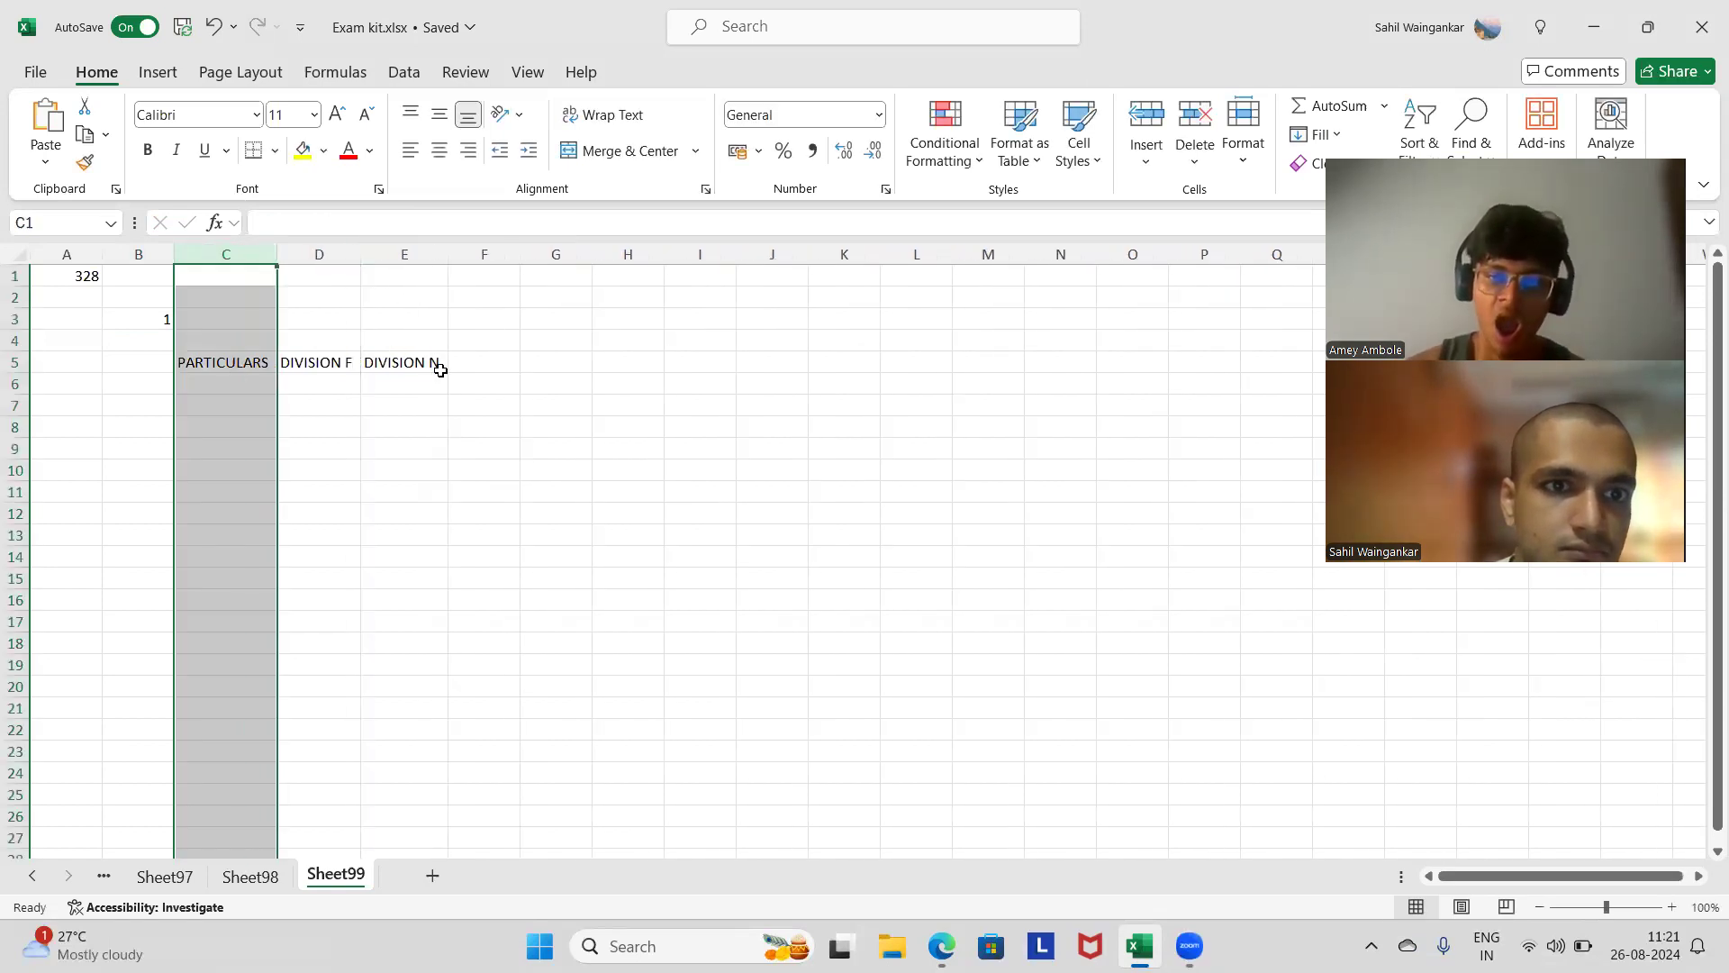
pyautogui.click(461, 361)
pyautogui.moveTo(239, 361); pyautogui.dragTo(394, 360)
pyautogui.hotkey('ctrl', 'b')
# Step: Add a NET PROFIT row in row 7, entering 1380 for Division F from the exam PDF
pyautogui.click(249, 408)
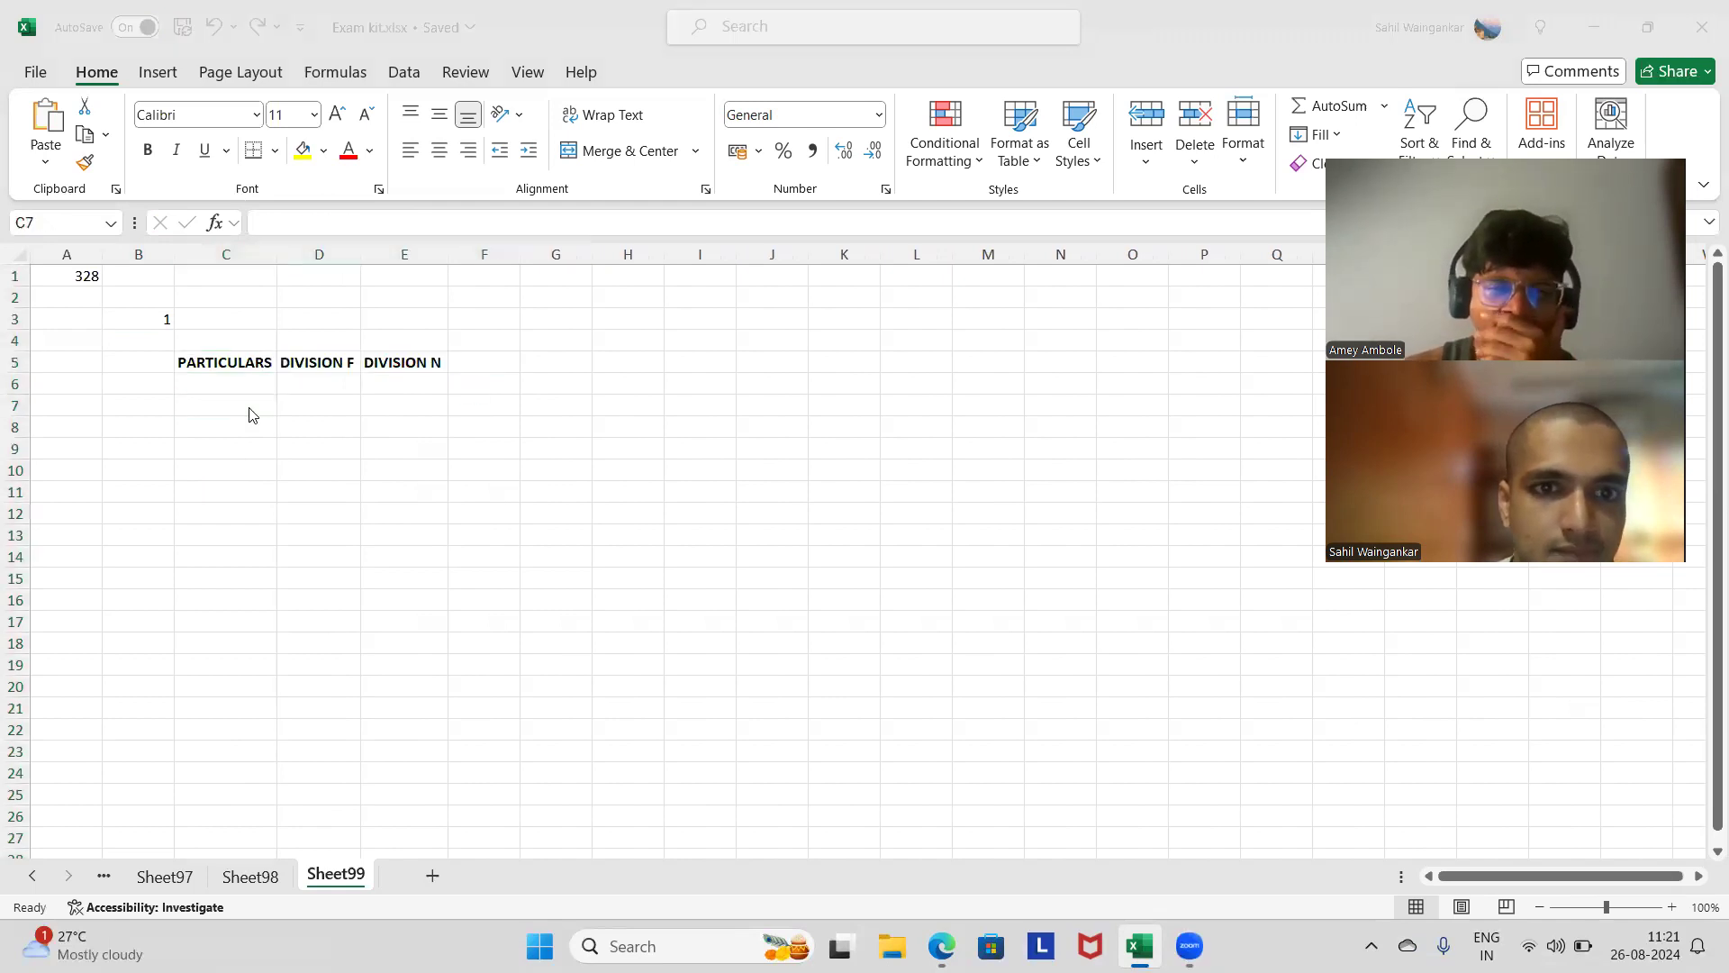
pyautogui.hotkey('alt', 'Tab')
pyautogui.hotkey('alt', 'Tab')
pyautogui.write('NE')
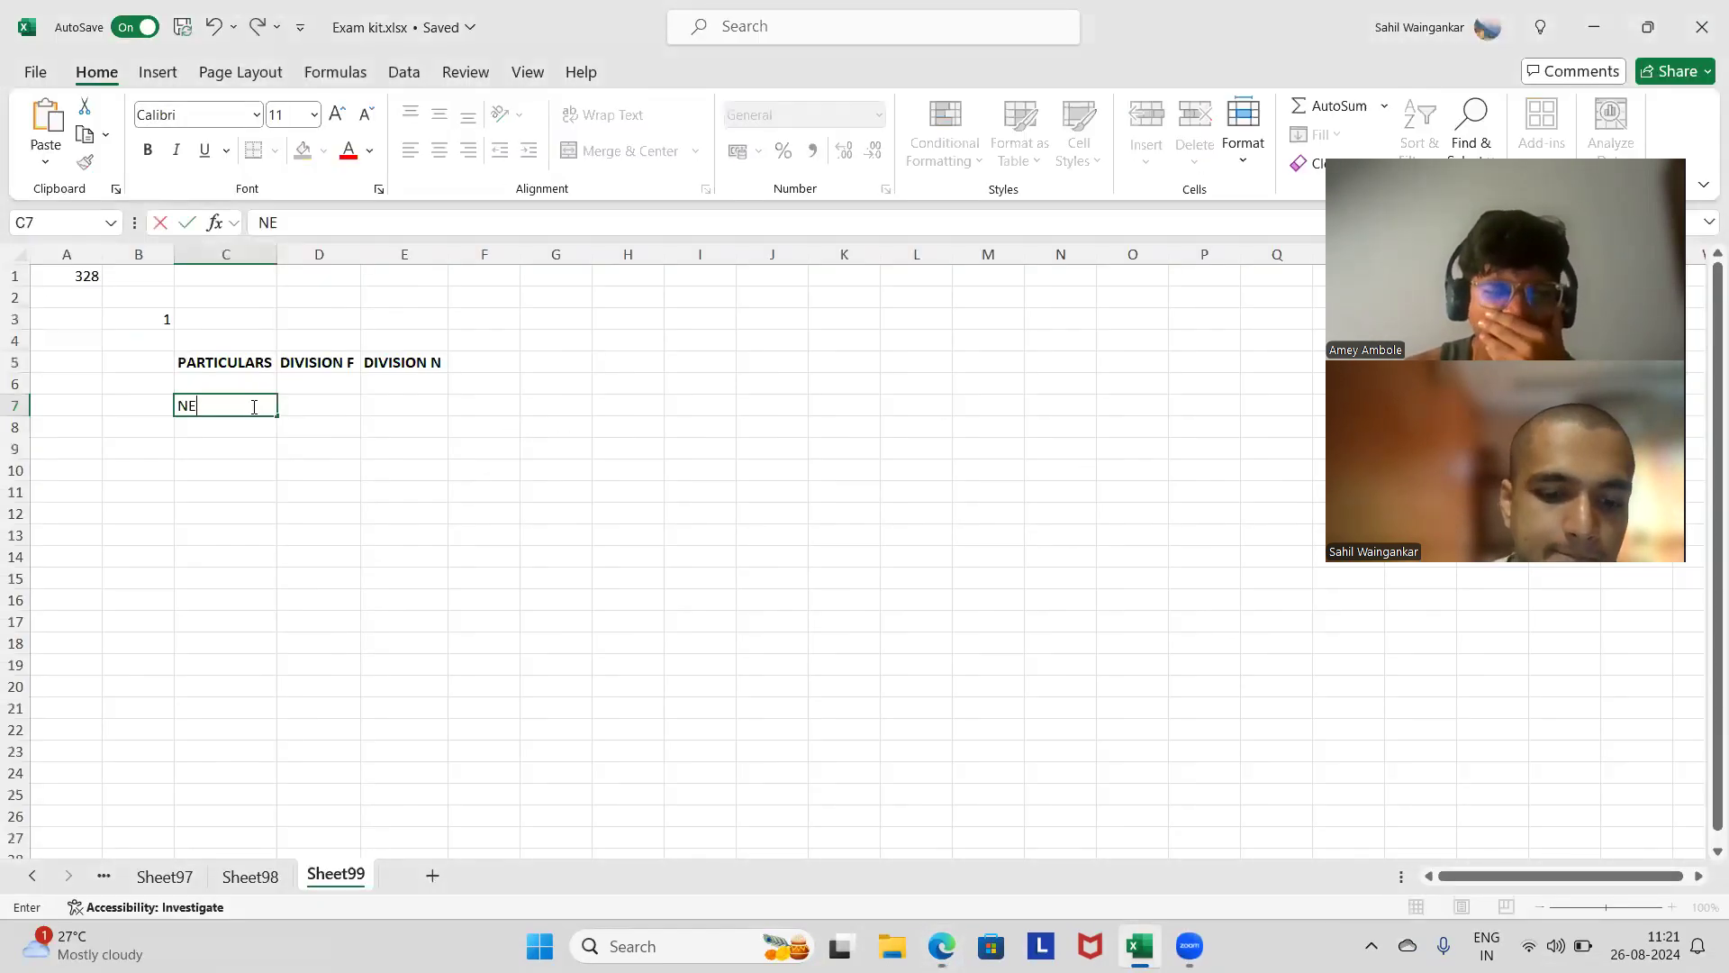
pyautogui.write('T PROFIT')
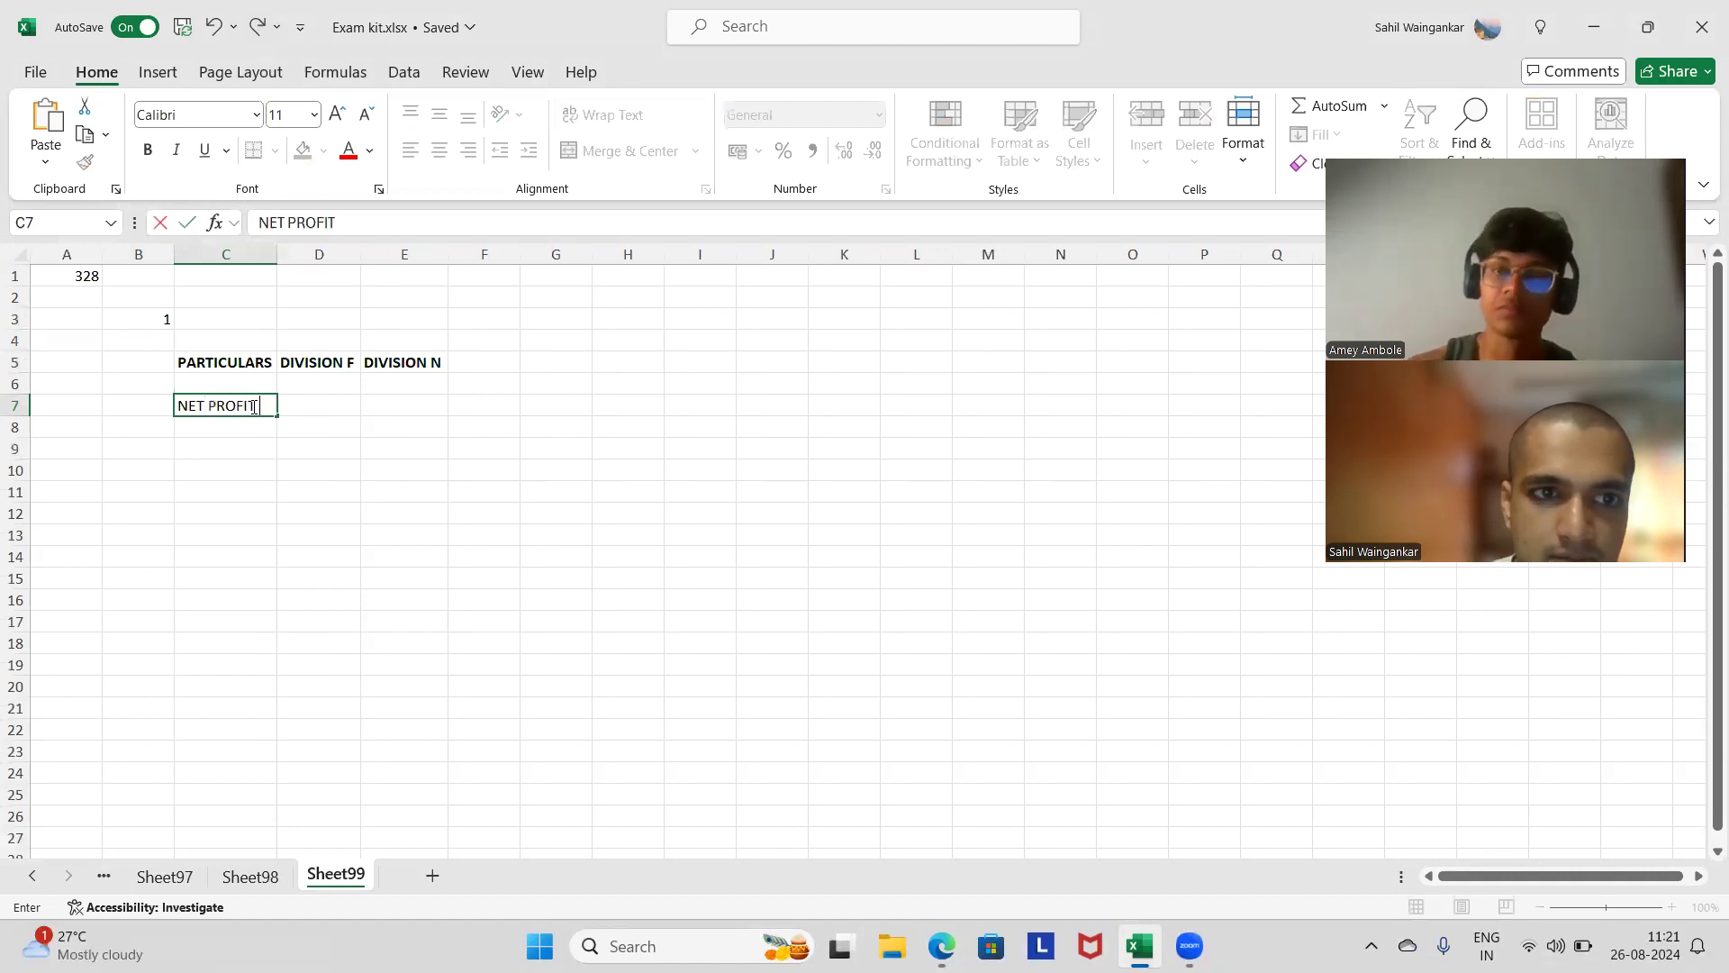
pyautogui.press('Tab')
pyautogui.hotkey('alt', 'Tab')
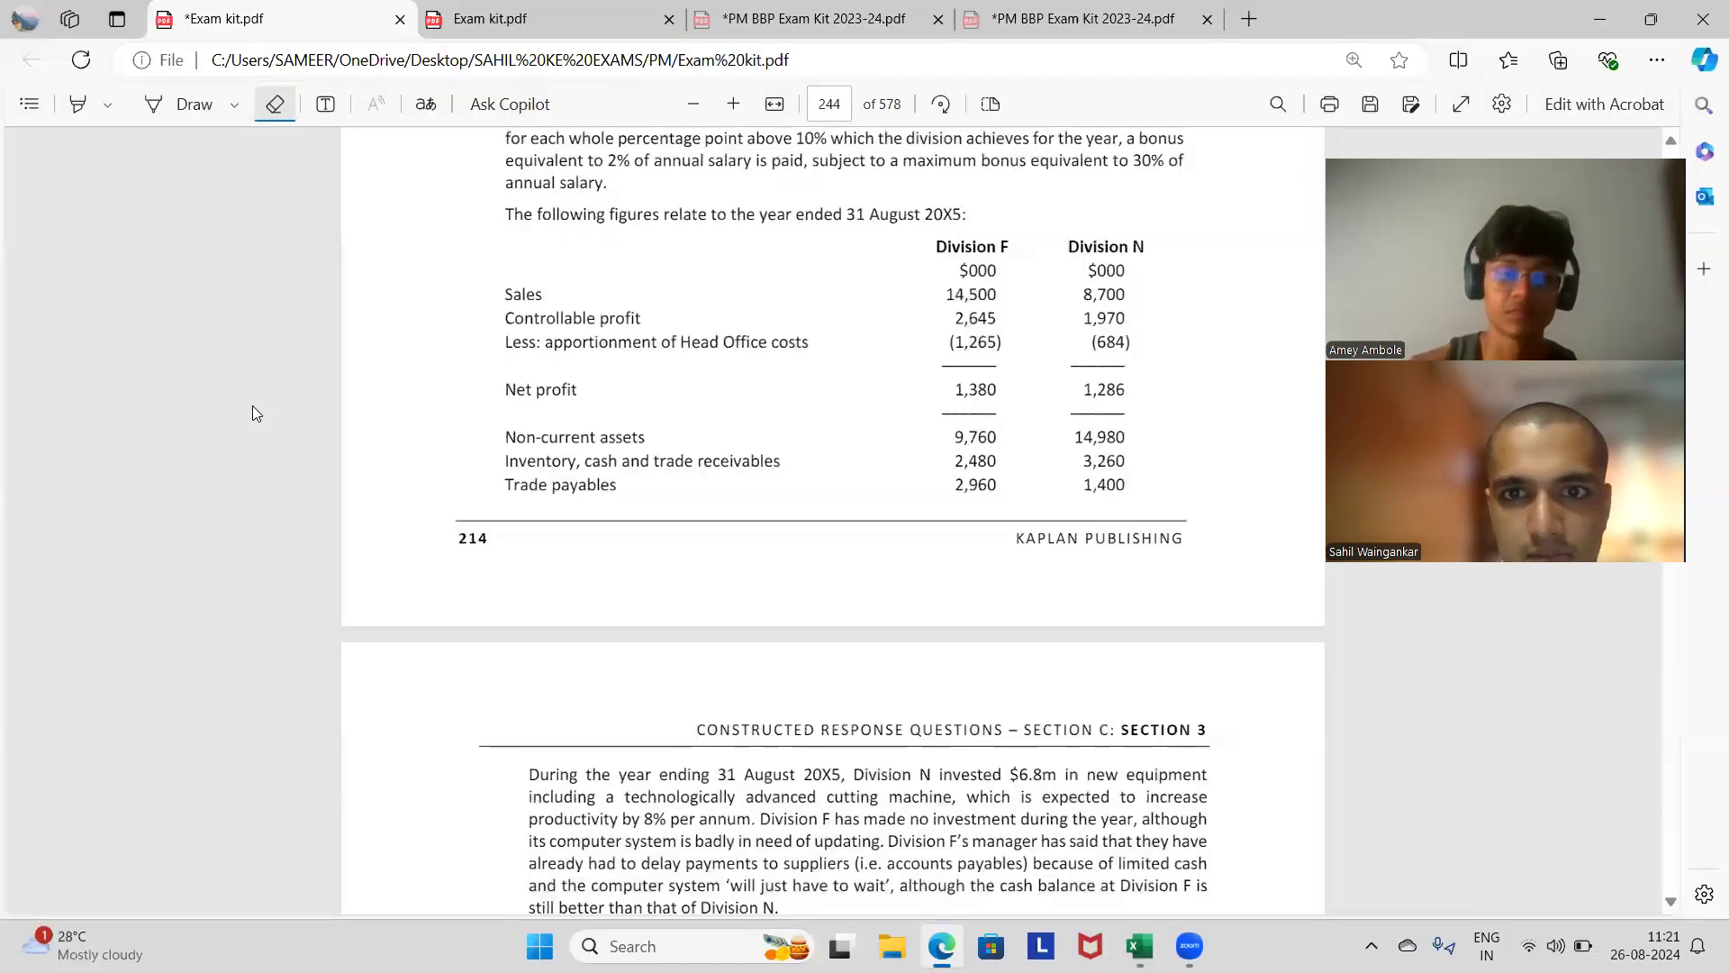
pyautogui.hotkey('alt', 'Tab')
pyautogui.write('1380')
pyautogui.press('Tab')
pyautogui.hotkey('alt', 'Tab')
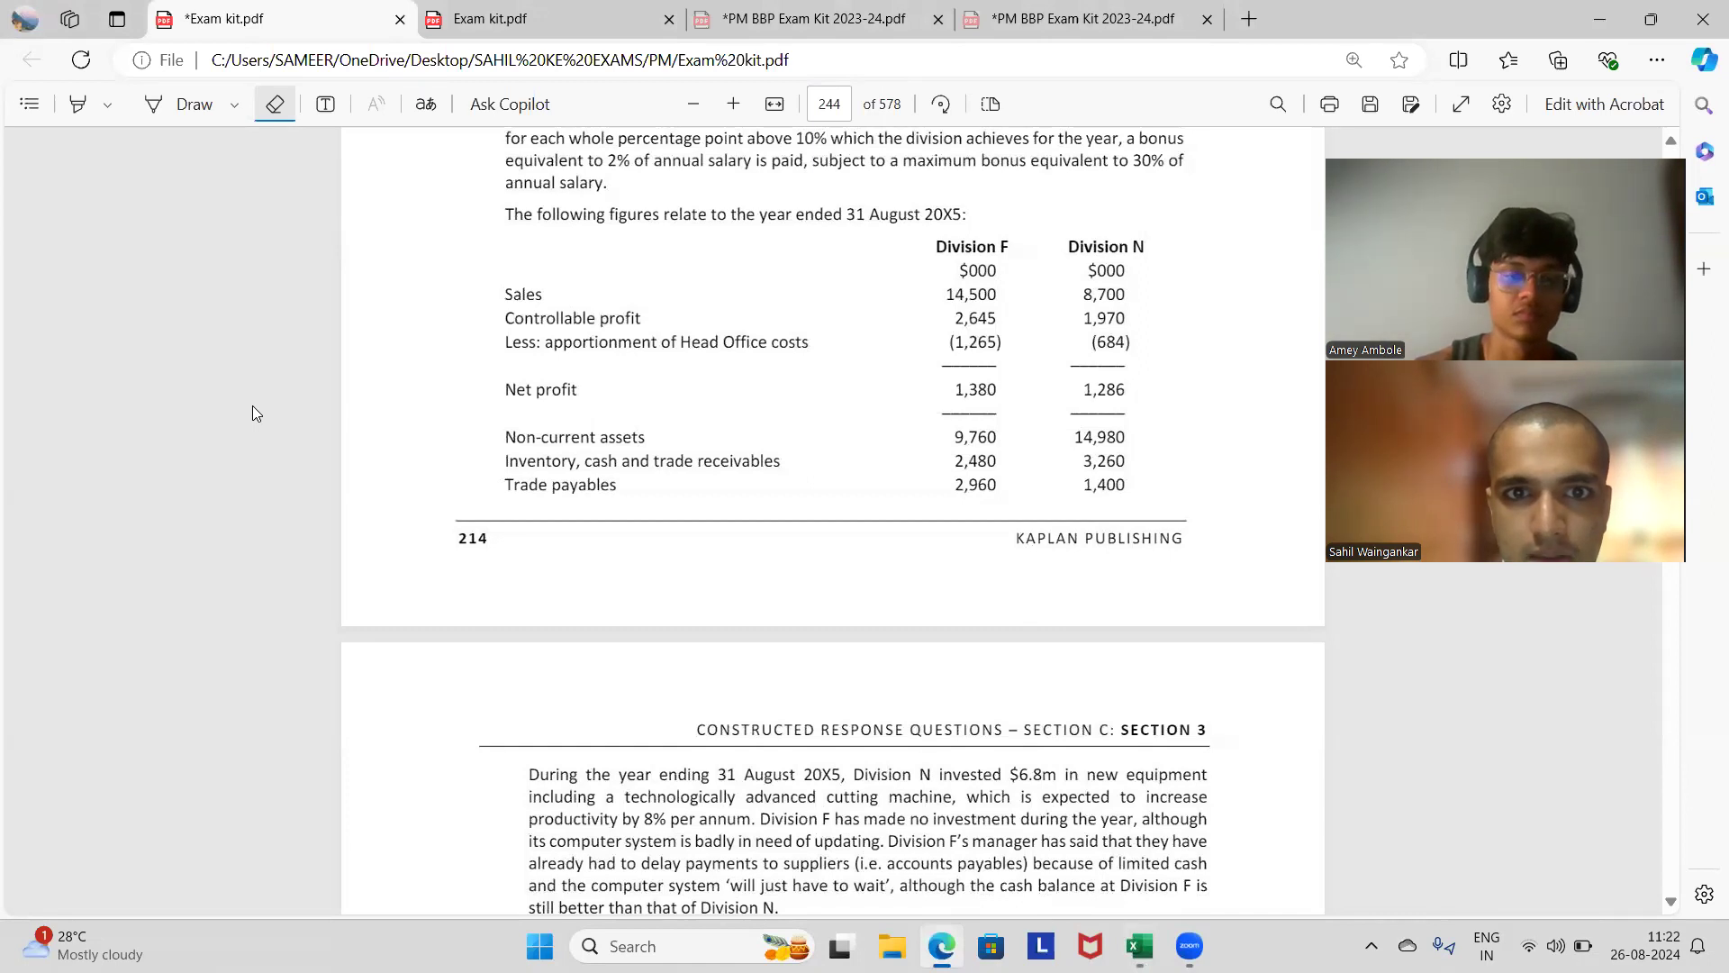
pyautogui.hotkey('alt', 'Tab')
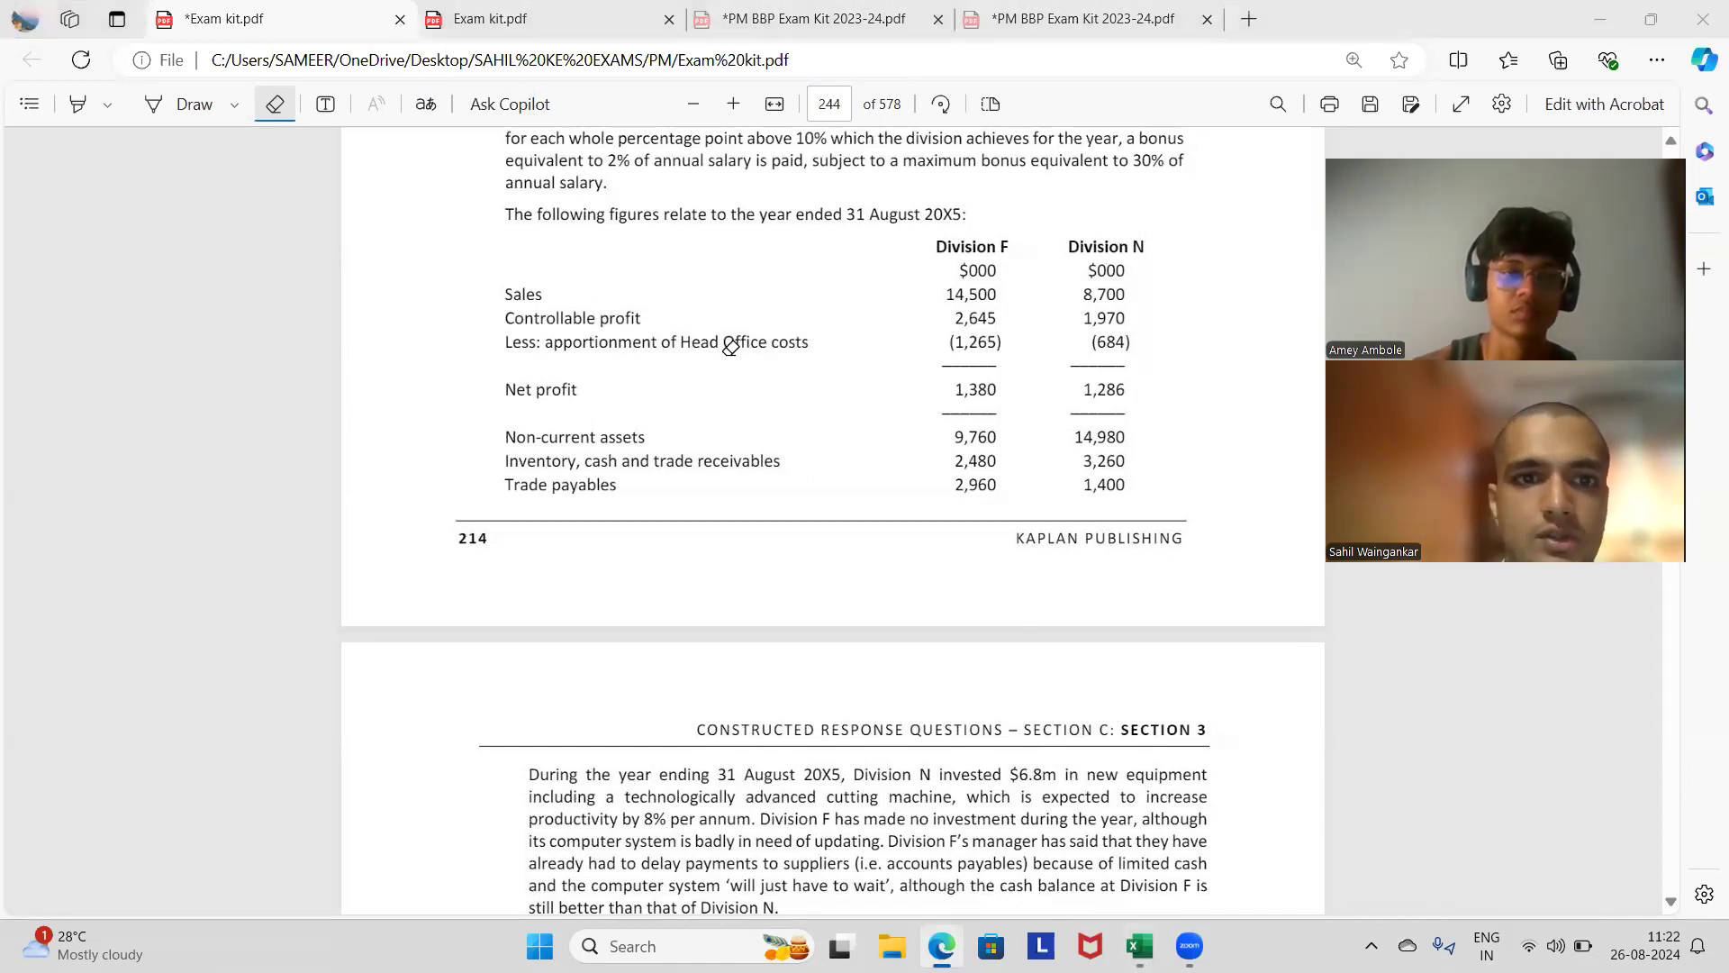
pyautogui.click(203, 412)
pyautogui.click(302, 409)
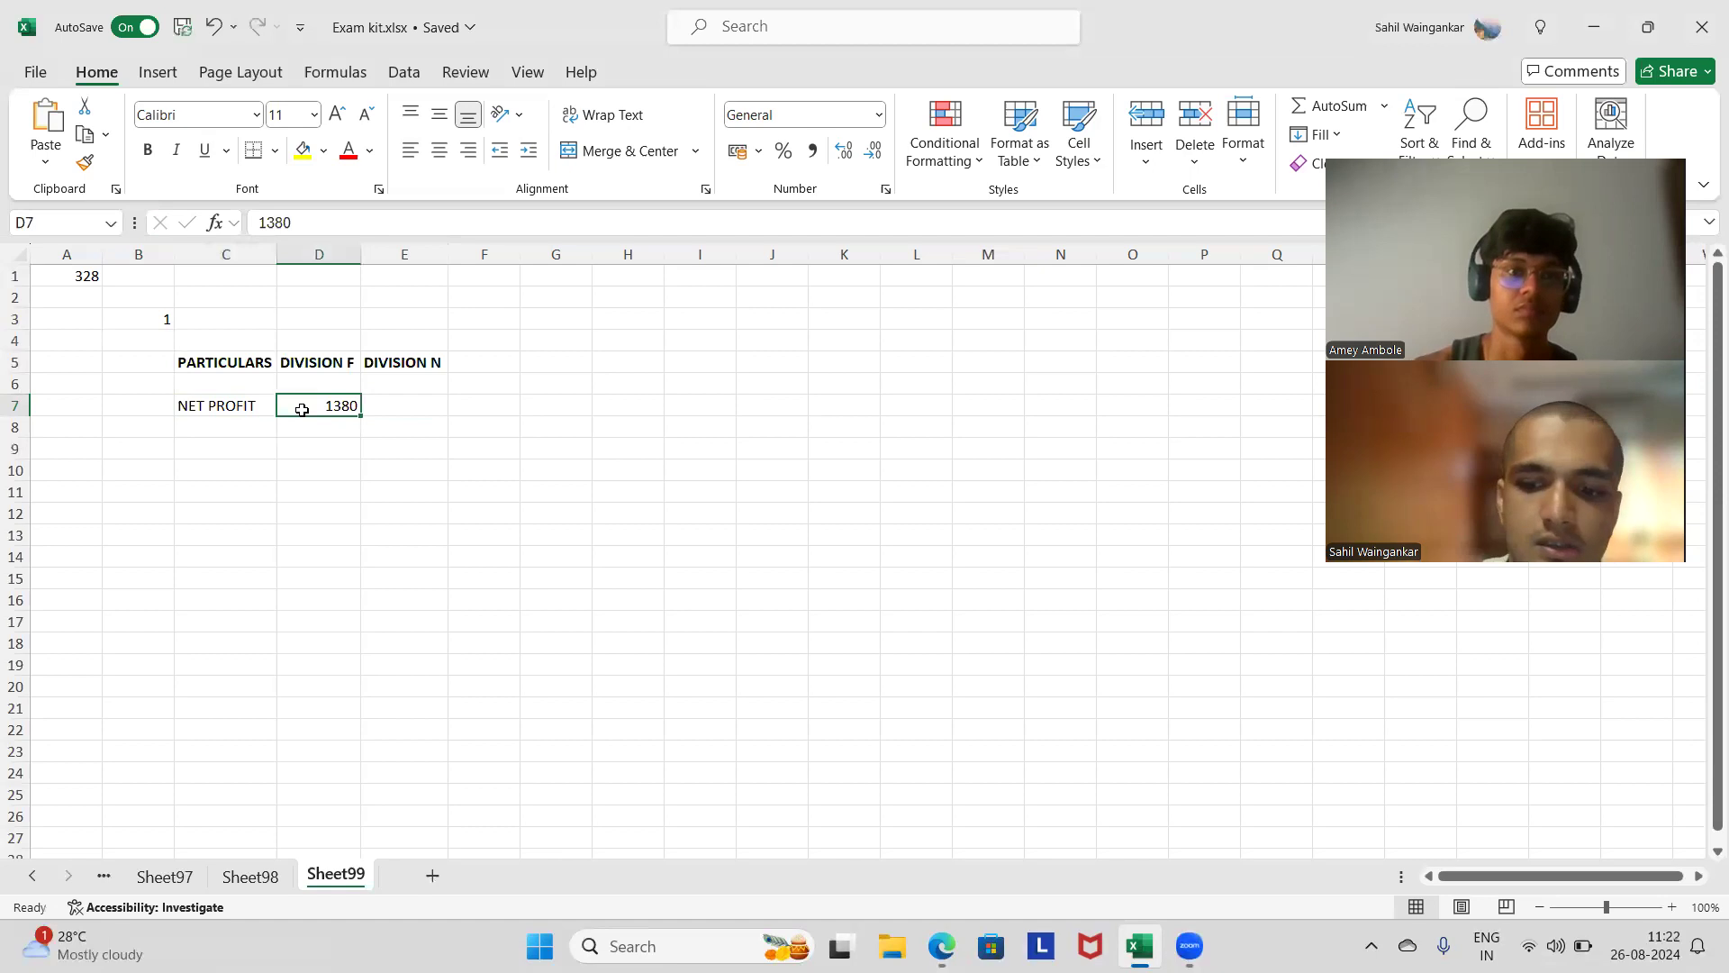
pyautogui.click(210, 407)
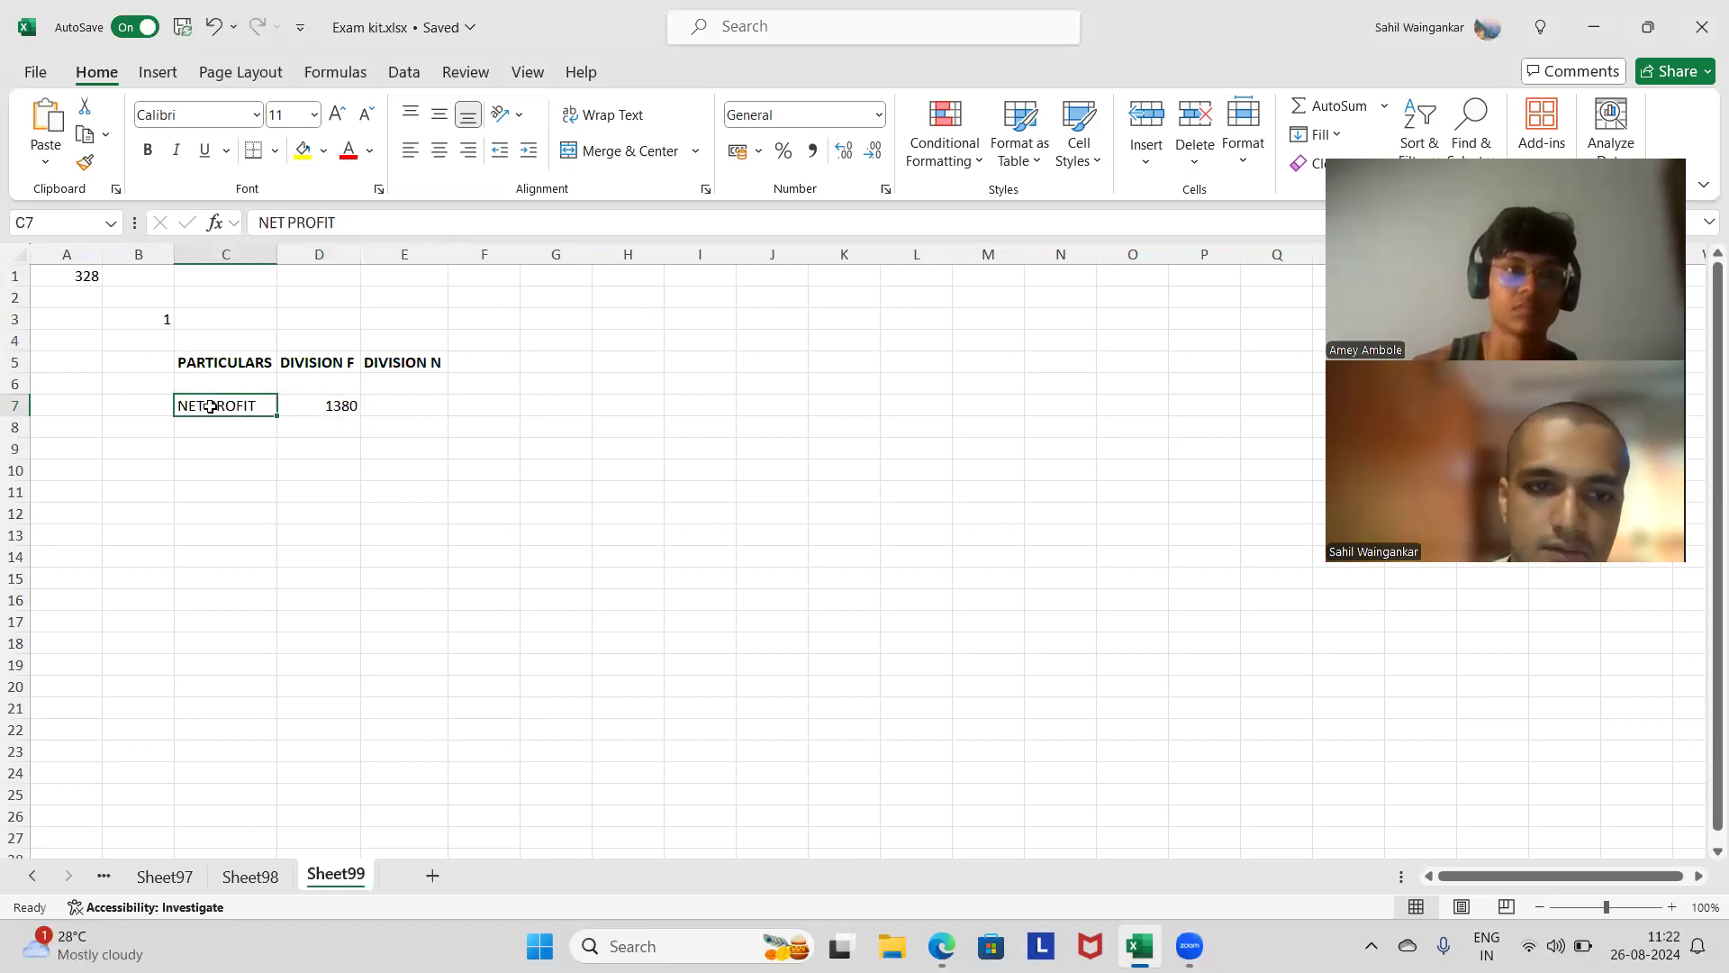
pyautogui.press('BackSpace')
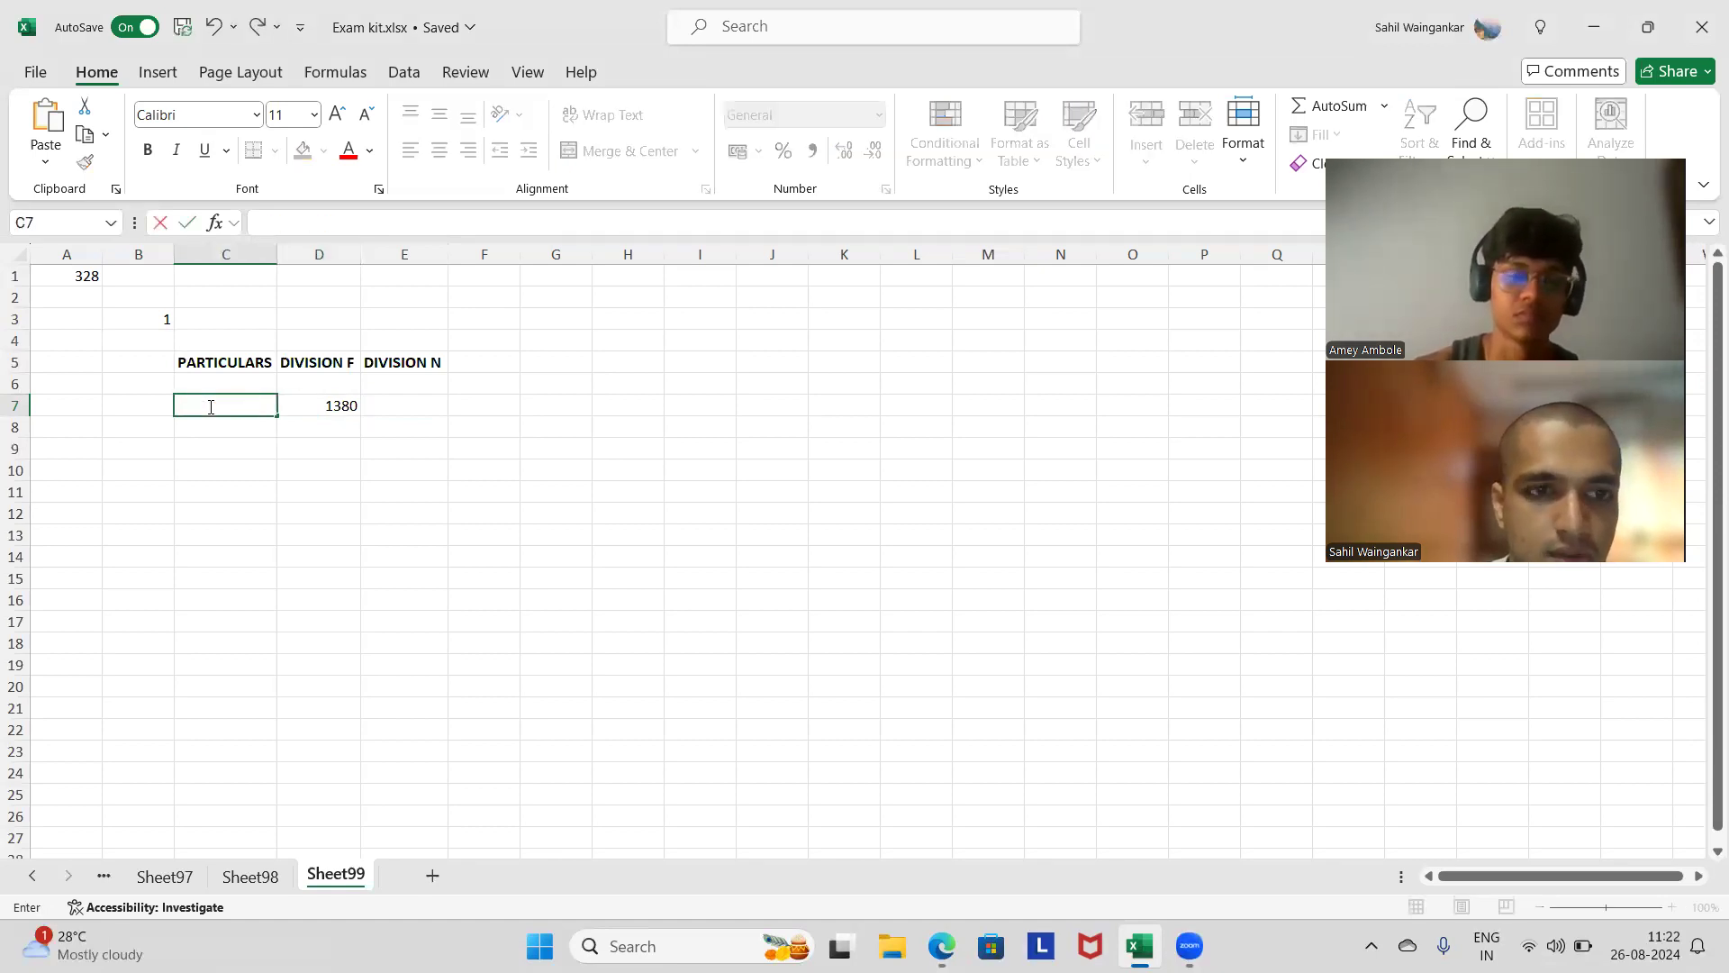
pyautogui.hotkey('ctrl', 'z')
# Step: Add the row labels HEAD OFFICE COSTS in cell C8 and OPERATING PROFIT in cell C10
pyautogui.press('Return')
pyautogui.write('HEAD OFFIC')
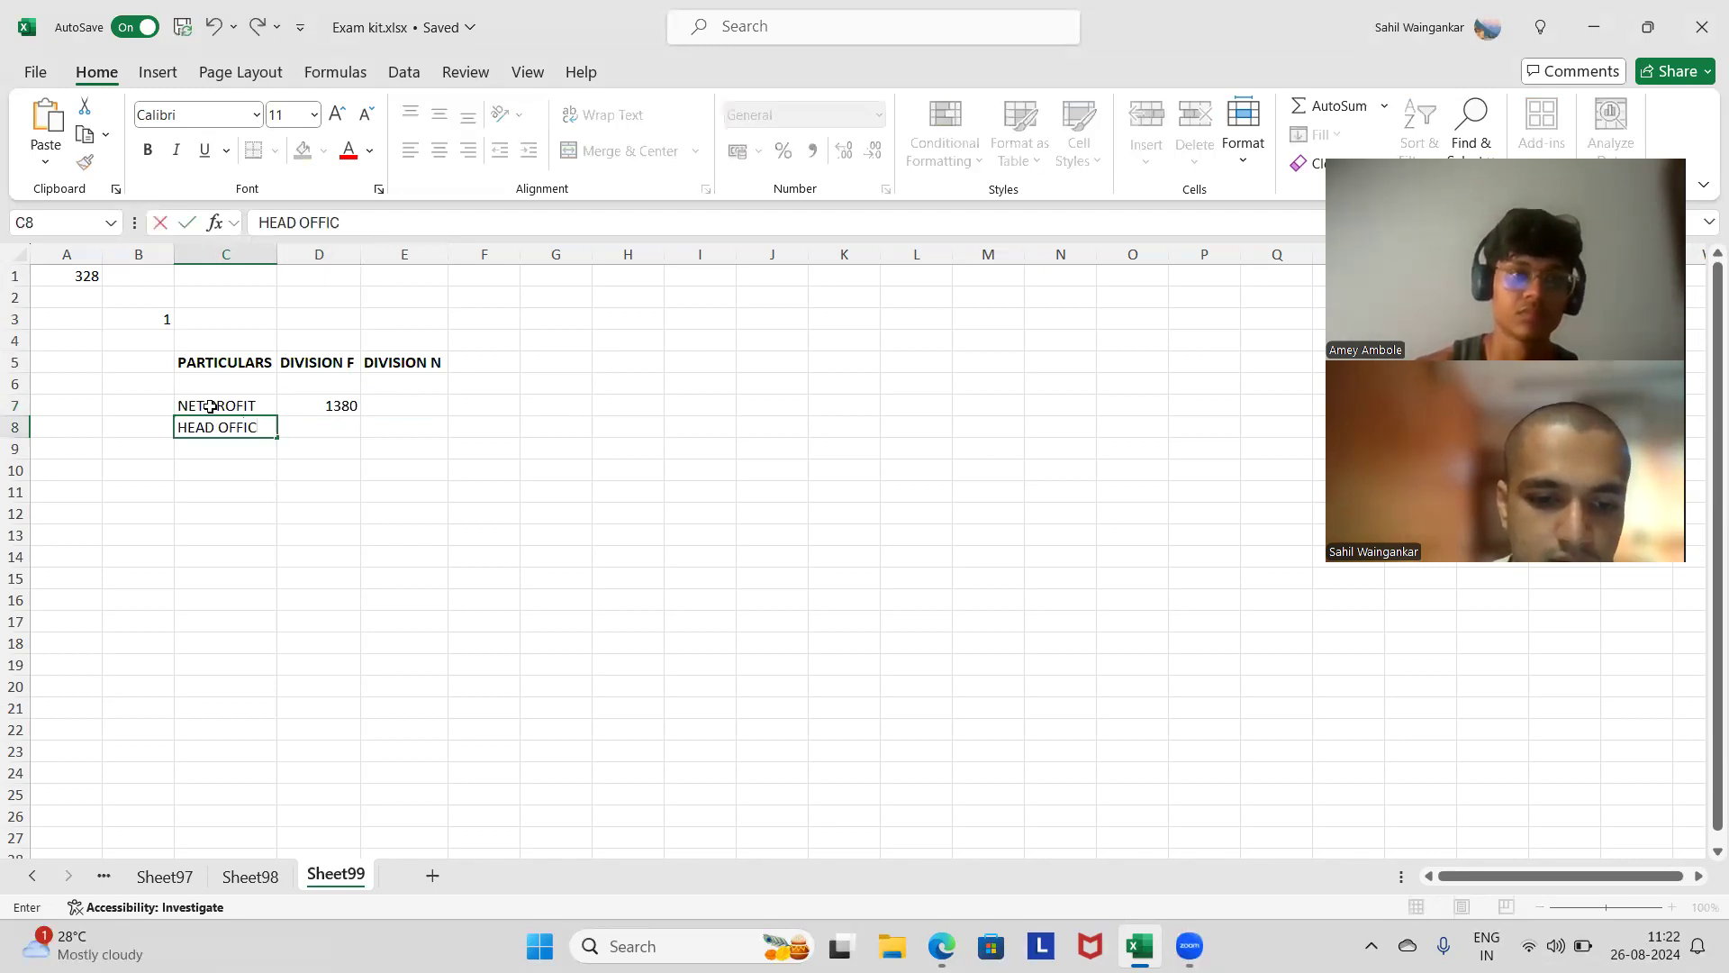
pyautogui.write("E COSTS '")
pyautogui.press('Return')
pyautogui.press('Return')
pyautogui.write('OPERATING PROFIT')
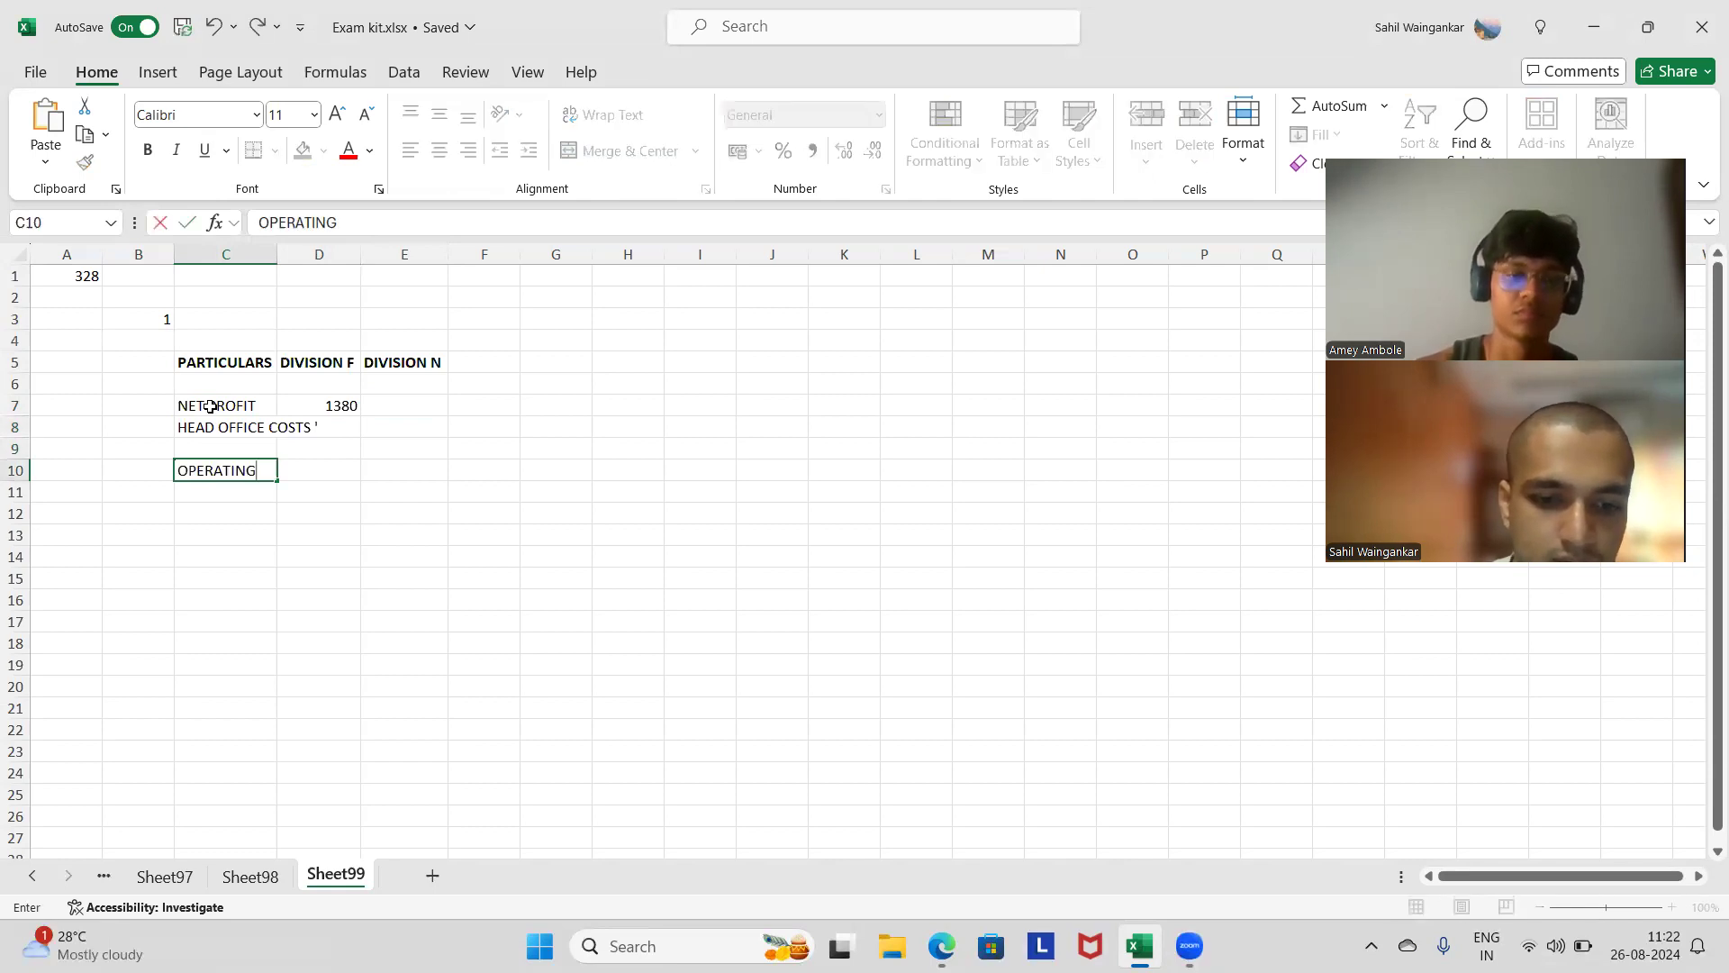
# Step: Calculate Division F's operating profit in cell D10 with the formula =D7+D8
pyautogui.press('Tab')
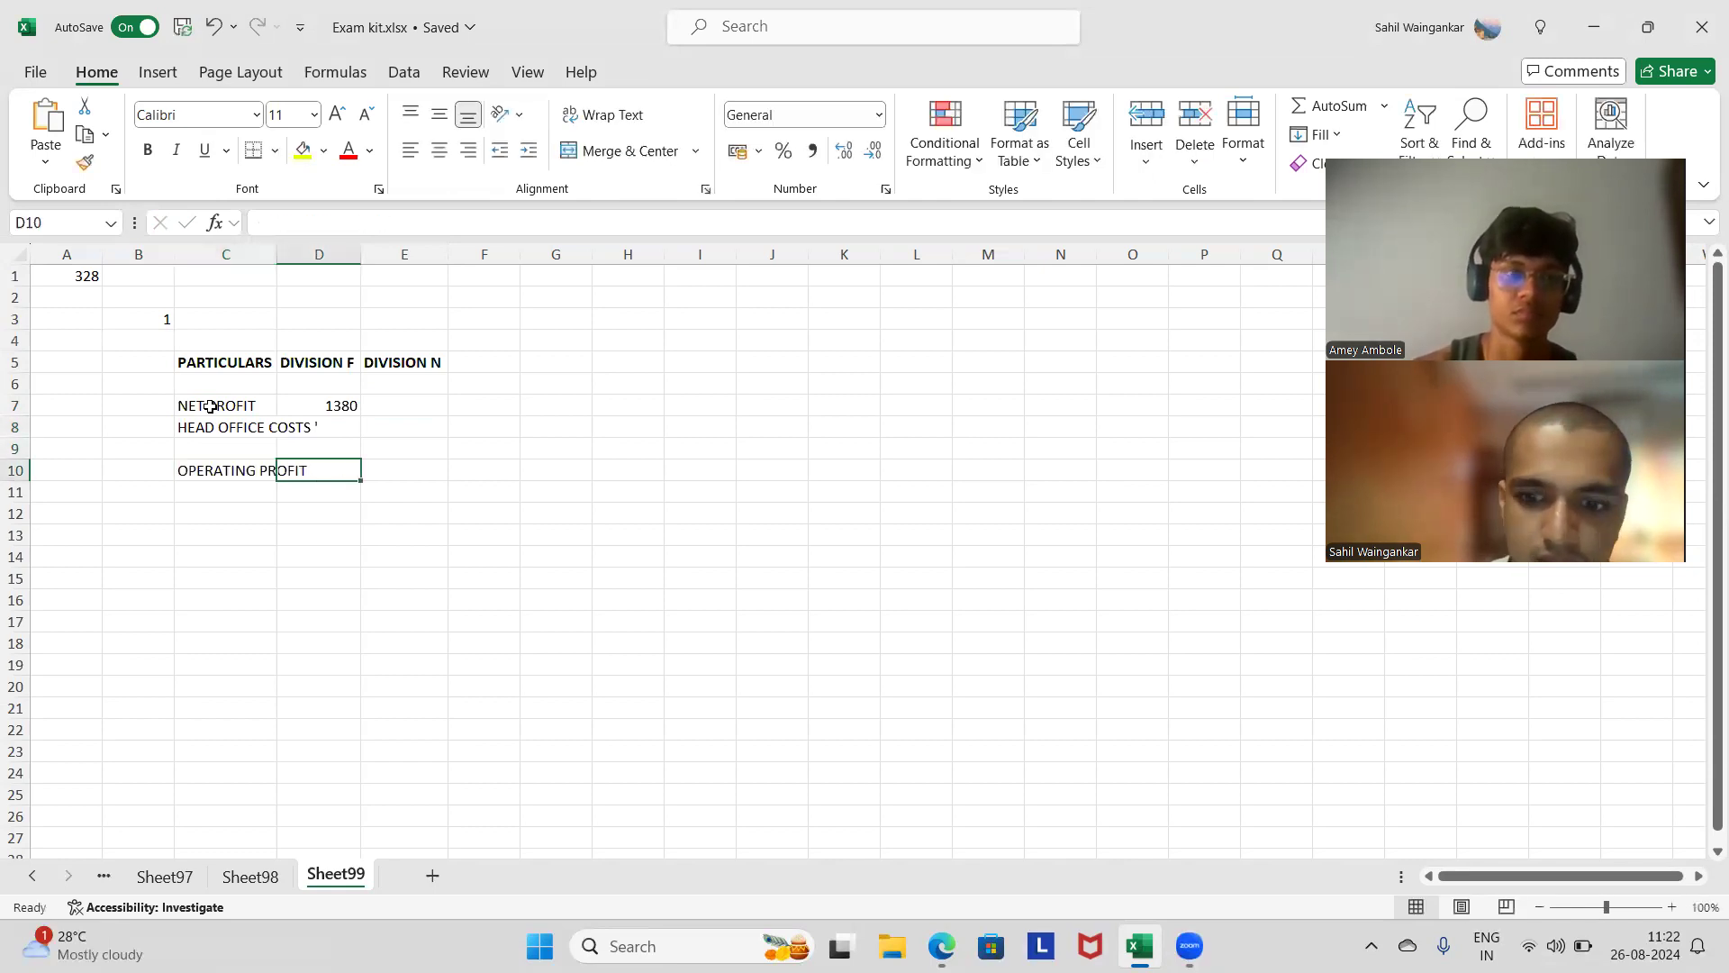
pyautogui.write('=')
pyautogui.press('Up')
pyautogui.press('Up')
pyautogui.press('Up')
pyautogui.write('+')
pyautogui.press('Up')
pyautogui.press('Up')
pyautogui.press('Return')
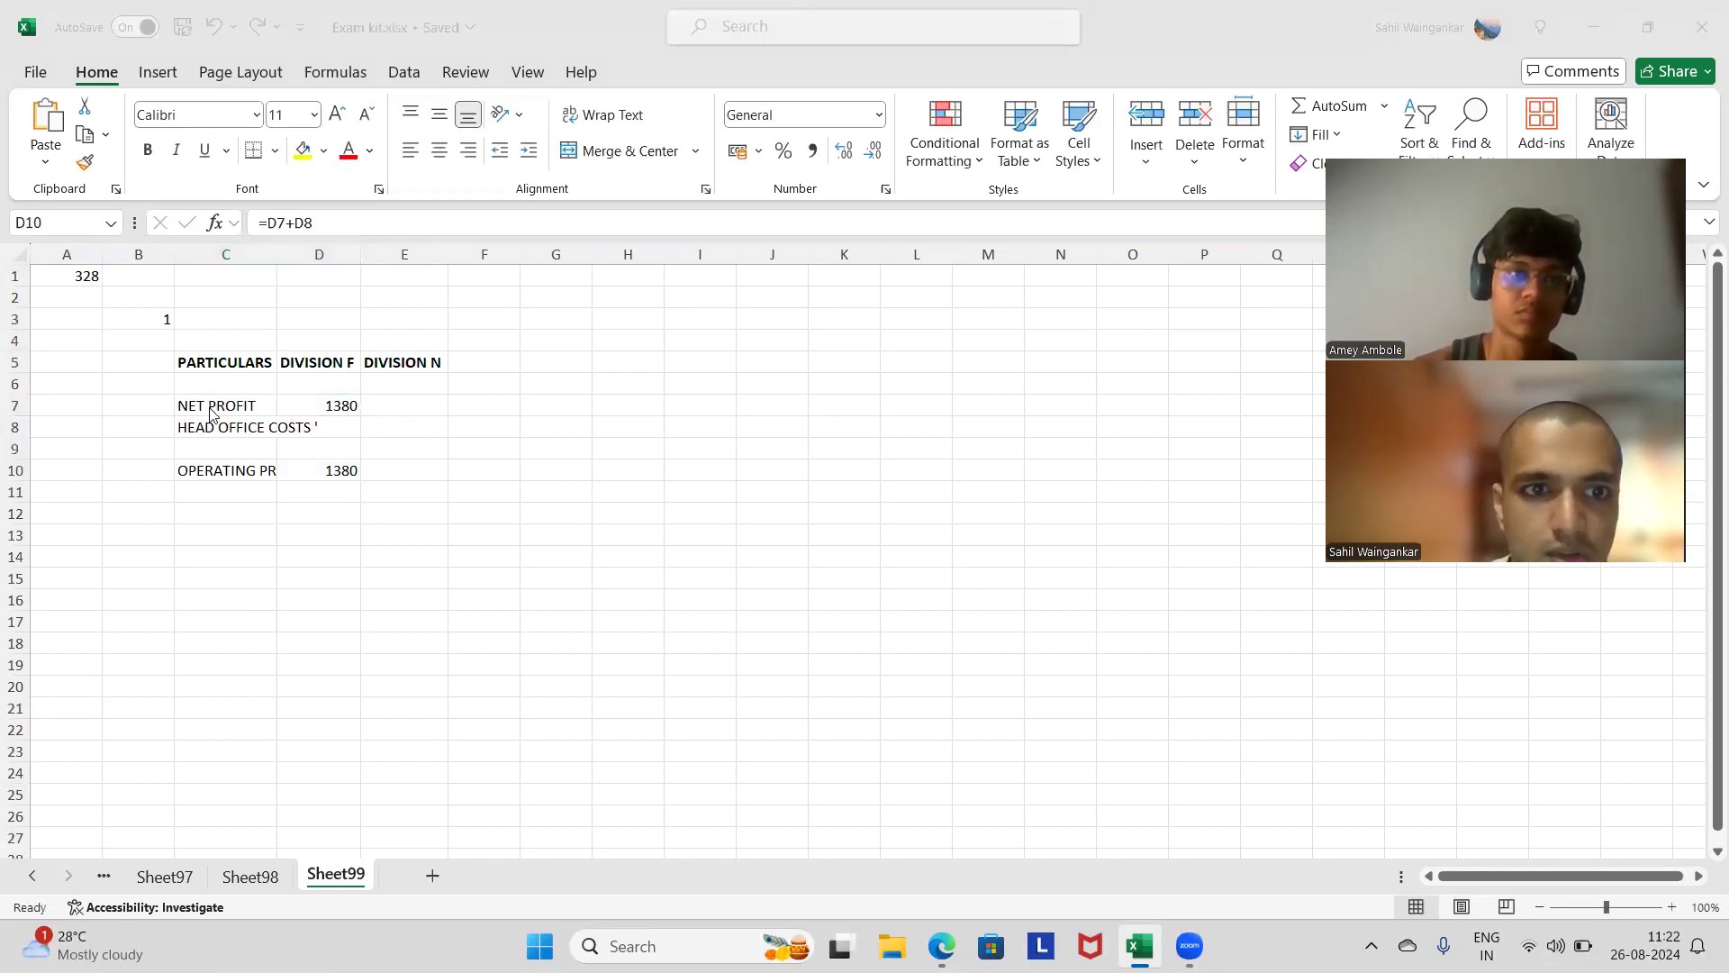
# Step: Enter Division N's net profit of 1286 from the exam PDF in cell E7
pyautogui.hotkey('alt', 'Tab')
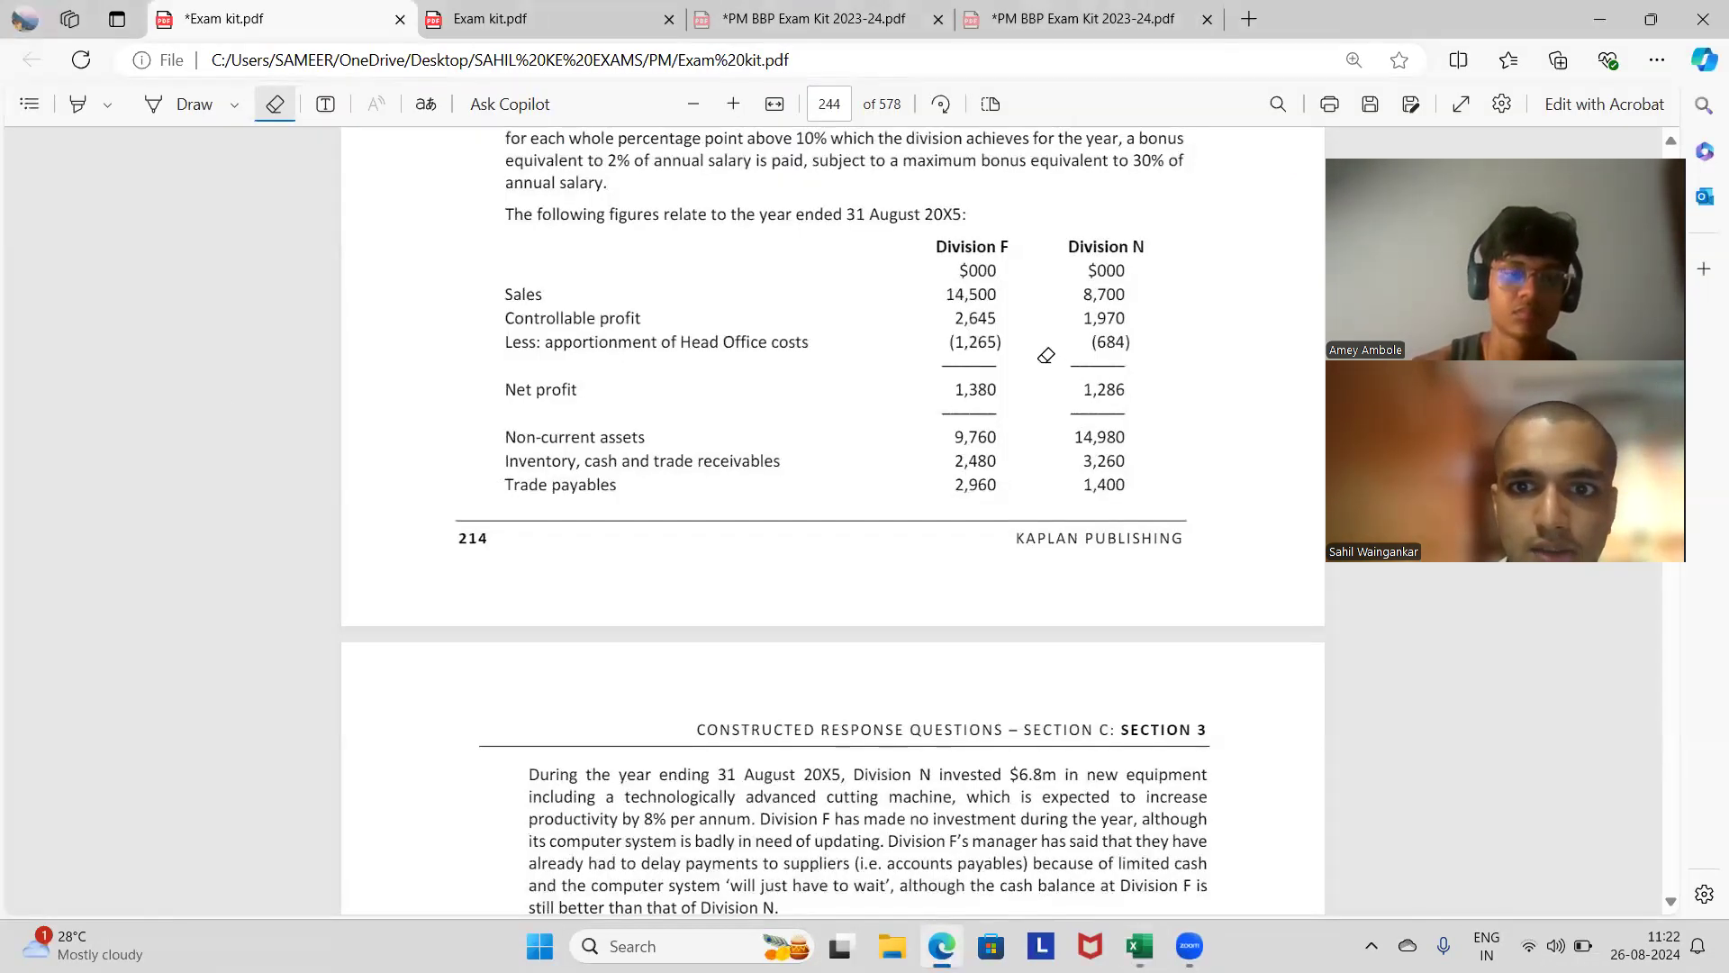
pyautogui.hotkey('alt', 'Tab')
pyautogui.hotkey('alt', 'Tab')
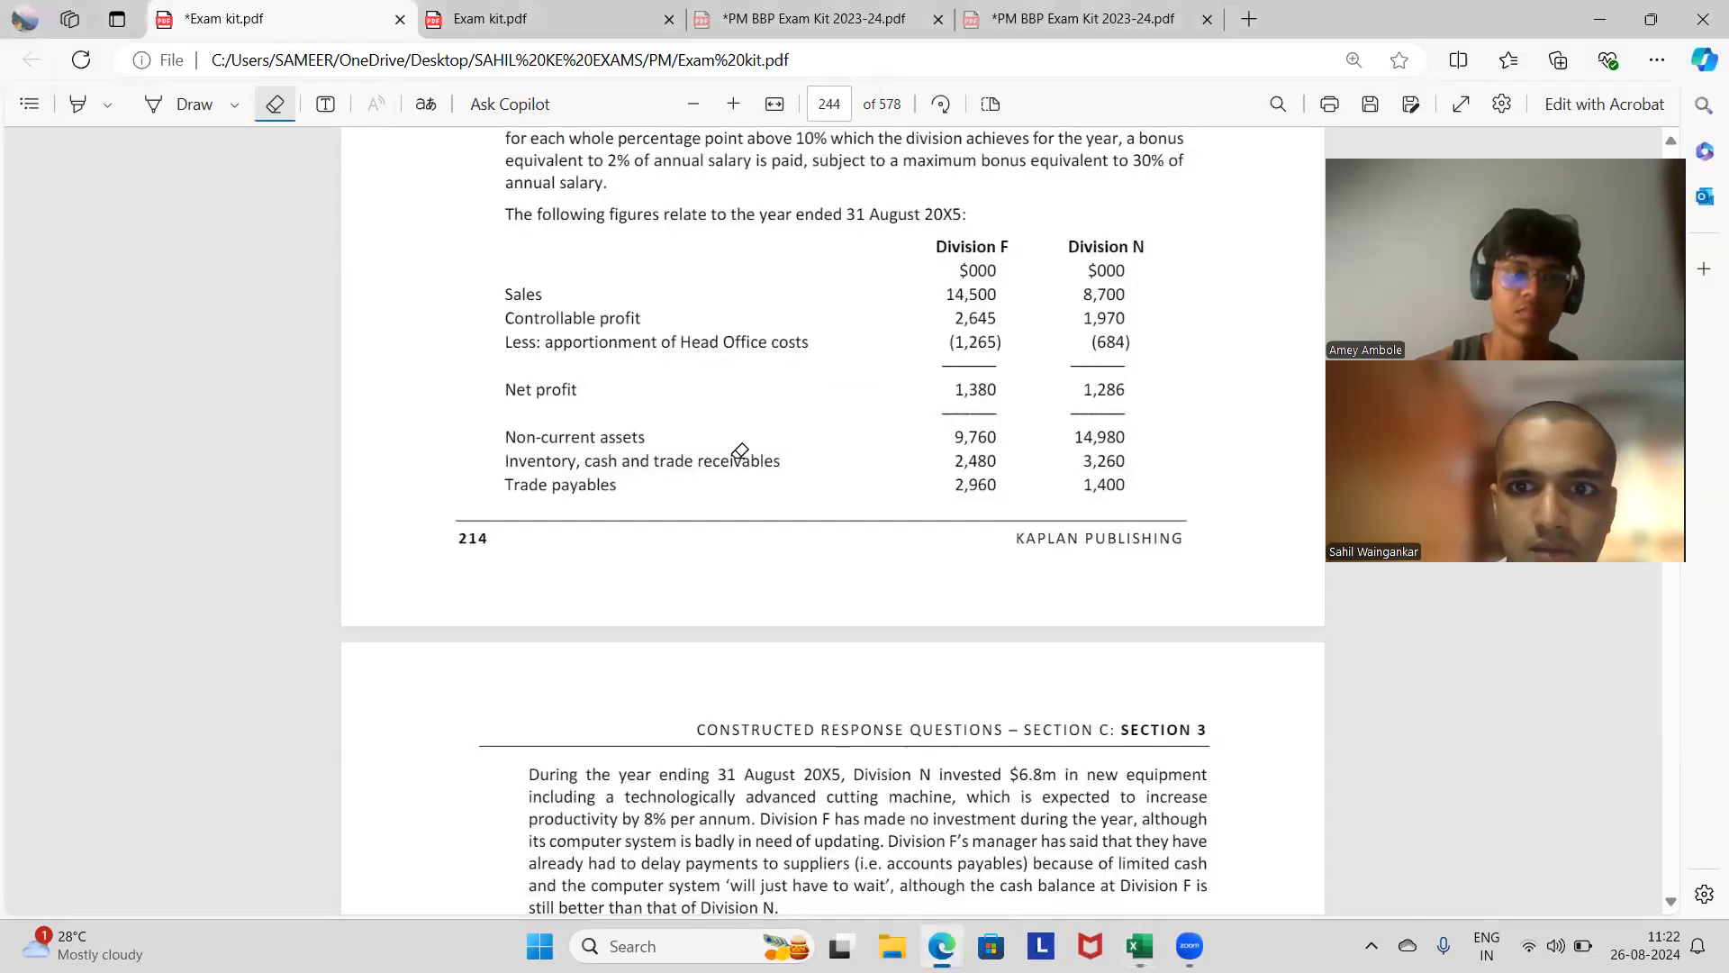
pyautogui.hotkey('alt', 'Tab')
pyautogui.write('128')
pyautogui.hotkey('alt', 'Tab')
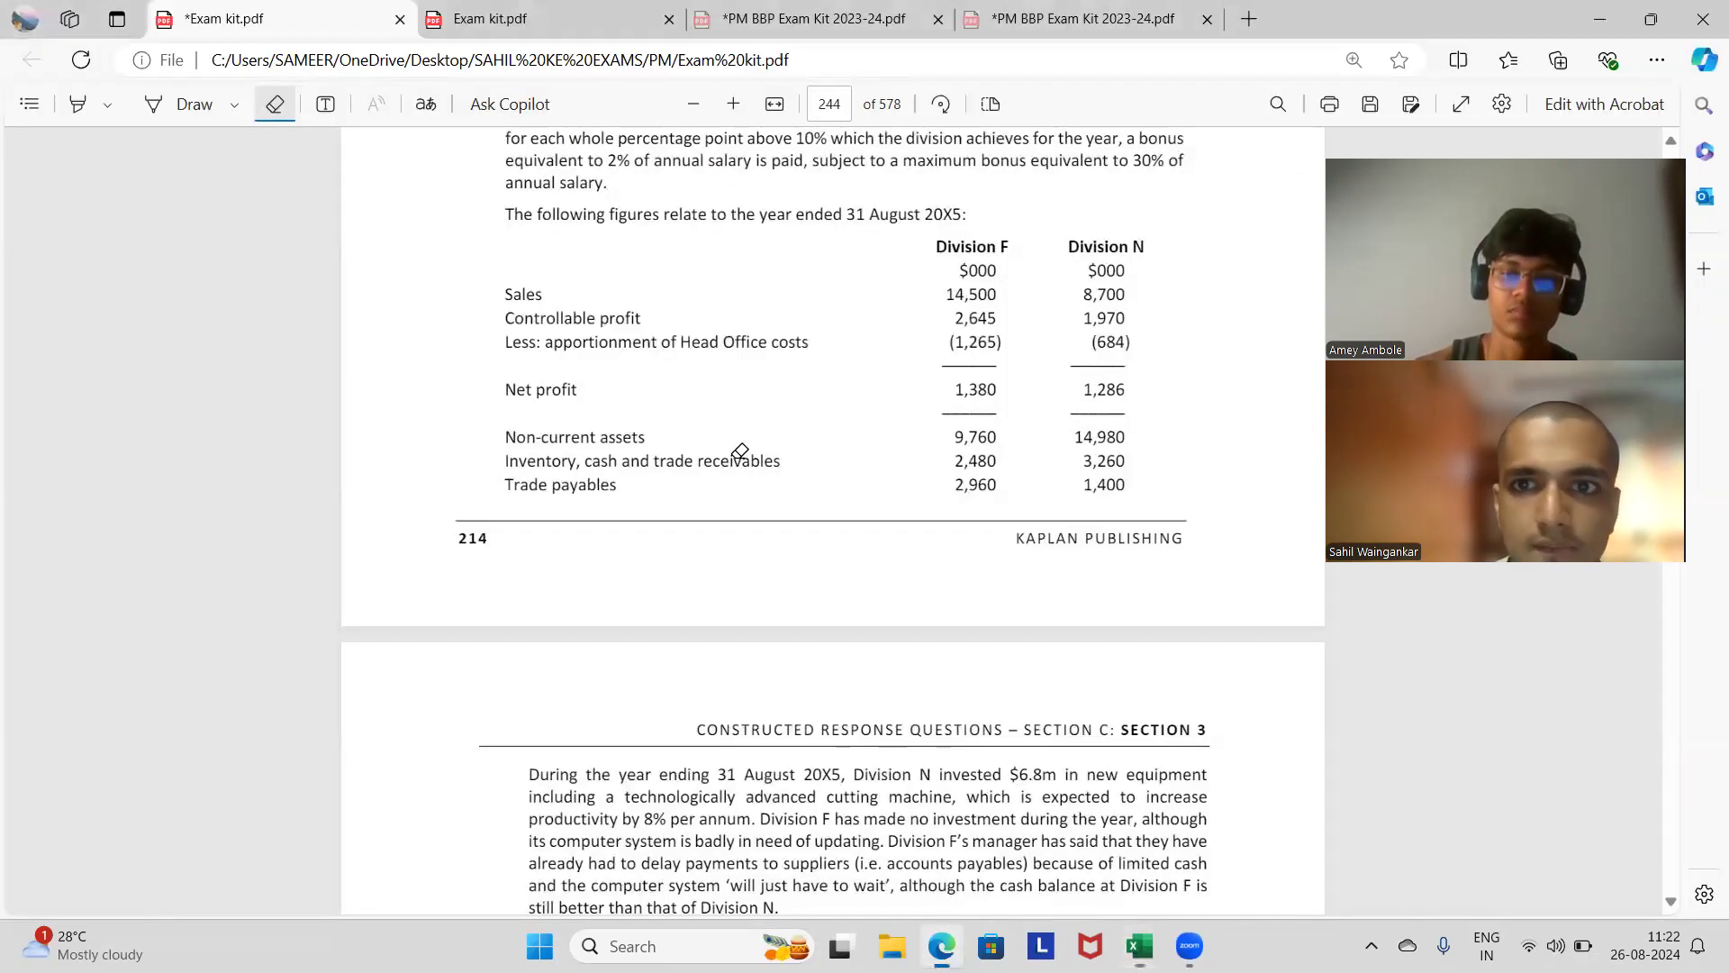
pyautogui.hotkey('alt', 'Tab')
# Step: Enter the head office costs from the exam PDF in row 8: 1265 for Division F and 684 for Division N
pyautogui.hotkey('alt', 'Tab')
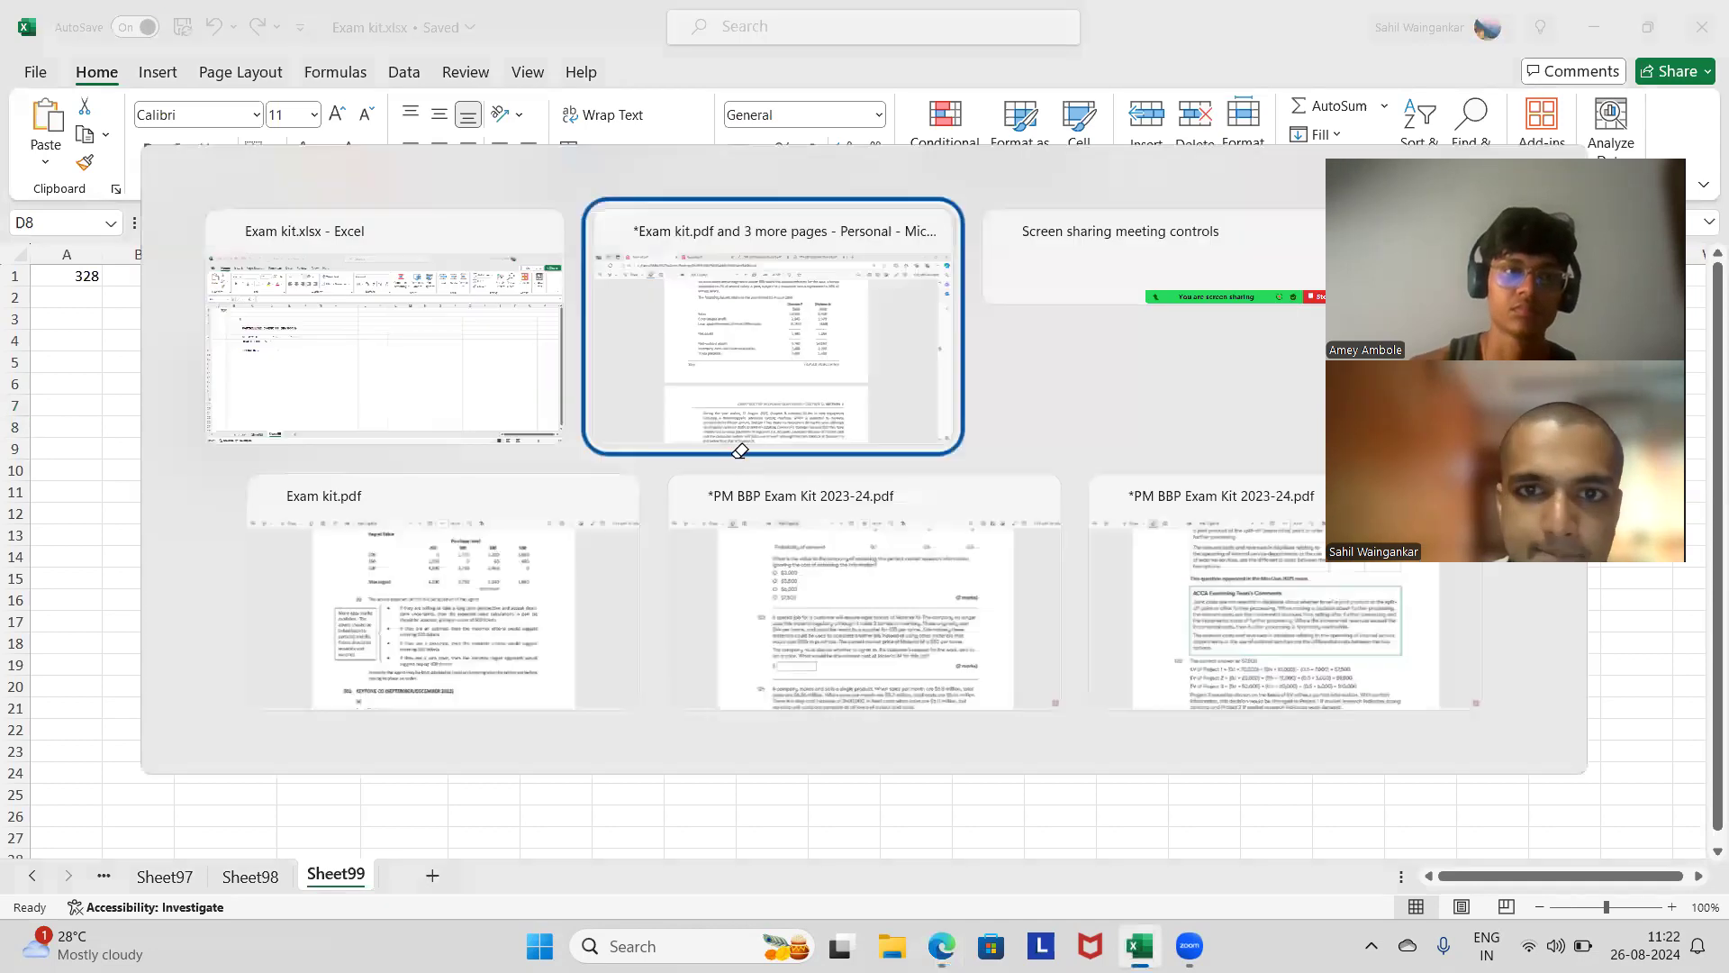
pyautogui.hotkey('alt', 'Tab')
pyautogui.write('1265')
pyautogui.press('Return')
pyautogui.press('Right')
pyautogui.hotkey('alt', 'Tab')
pyautogui.hotkey('alt', 'Tab')
pyautogui.press('Up')
pyautogui.write('684')
pyautogui.press('Down')
# Step: Copy Division F's operating profit formula from D10 into E10 for Division N
pyautogui.press('Down')
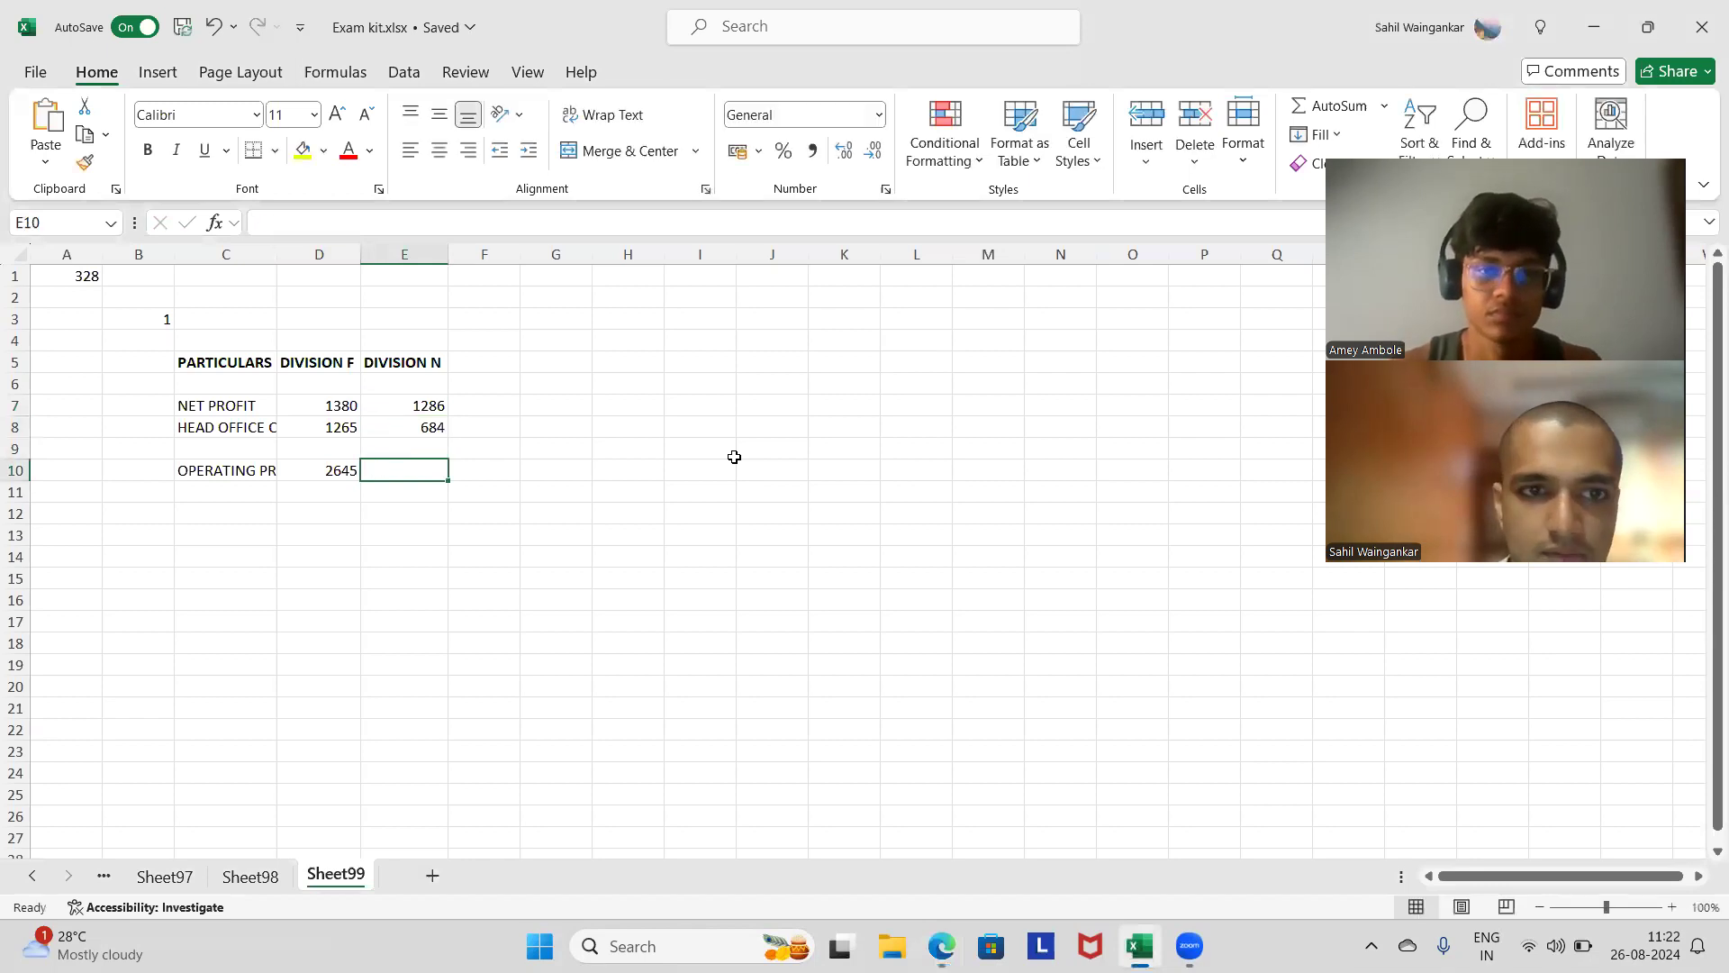
pyautogui.press('Left')
pyautogui.hotkey('ctrl', 'c')
pyautogui.press('Right')
pyautogui.hotkey('ctrl', 'v')
pyautogui.press('Down')
# Step: Make the operating profit row bold from C10 to E10
pyautogui.press('Up')
pyautogui.hotkey('shift', 'Left')
pyautogui.hotkey('shift', 'Left')
pyautogui.hotkey('ctrl', 'b')
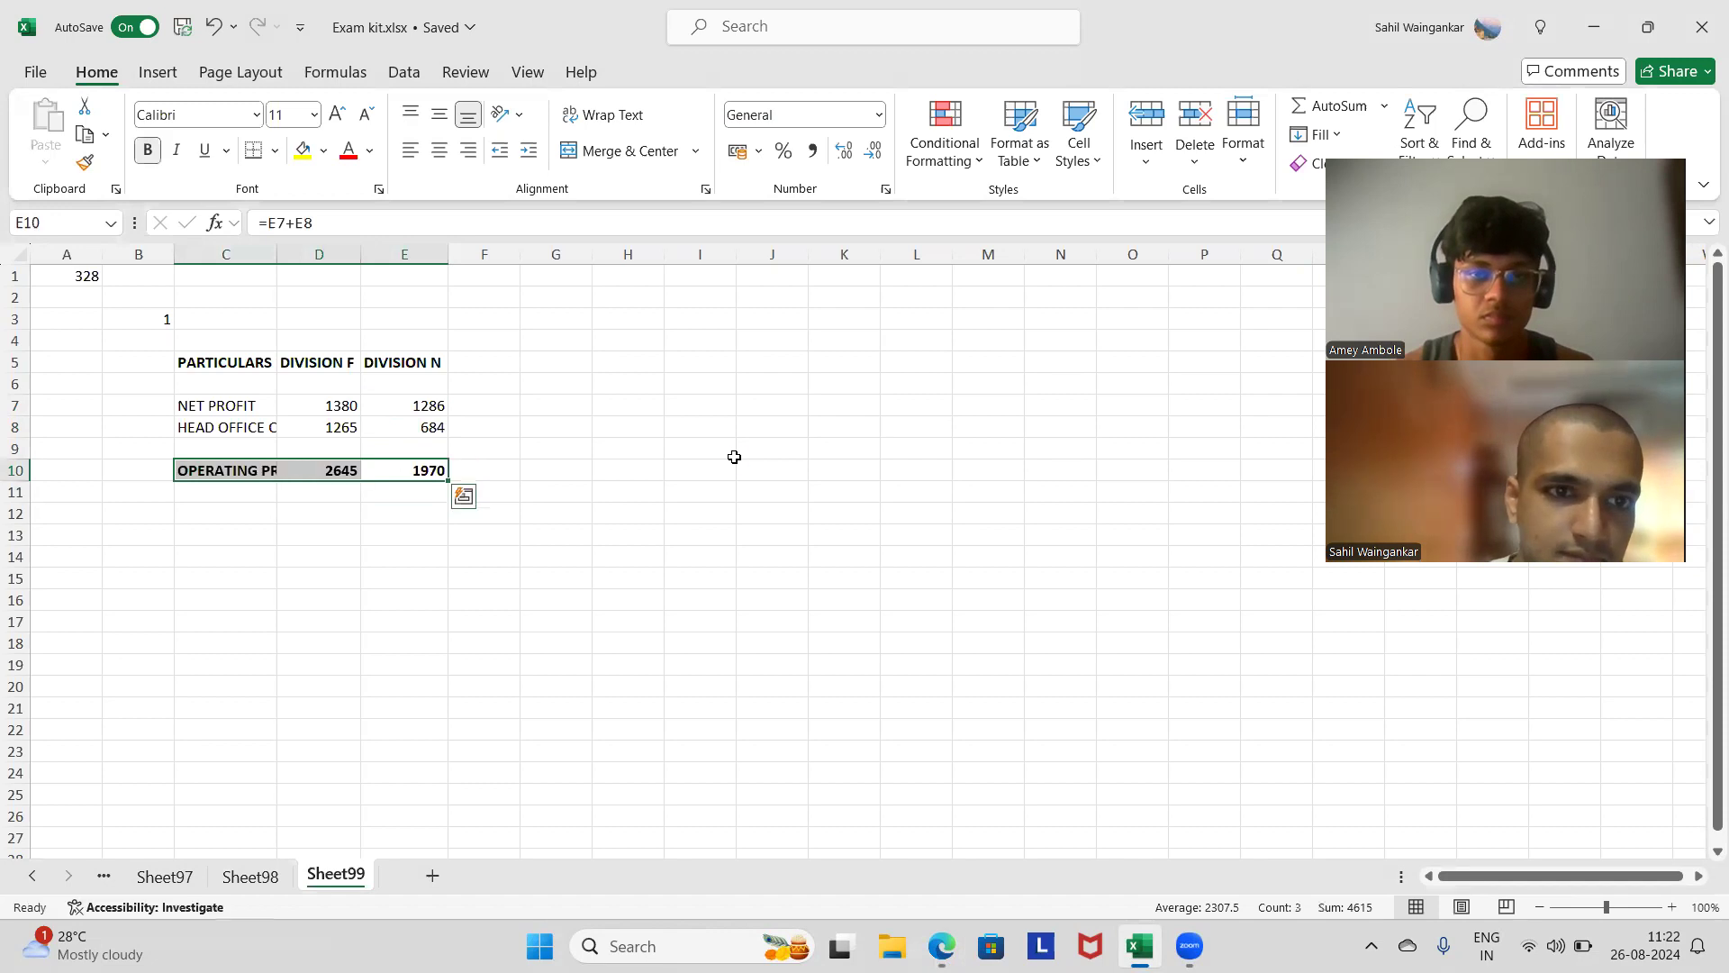
# Step: Check the asset figures in the exam PDF and add the label CAPITAL EMPLOYED in cell C12 of the workbook
pyautogui.hotkey('alt', 'Tab')
pyautogui.scroll(-1, 414, 459)
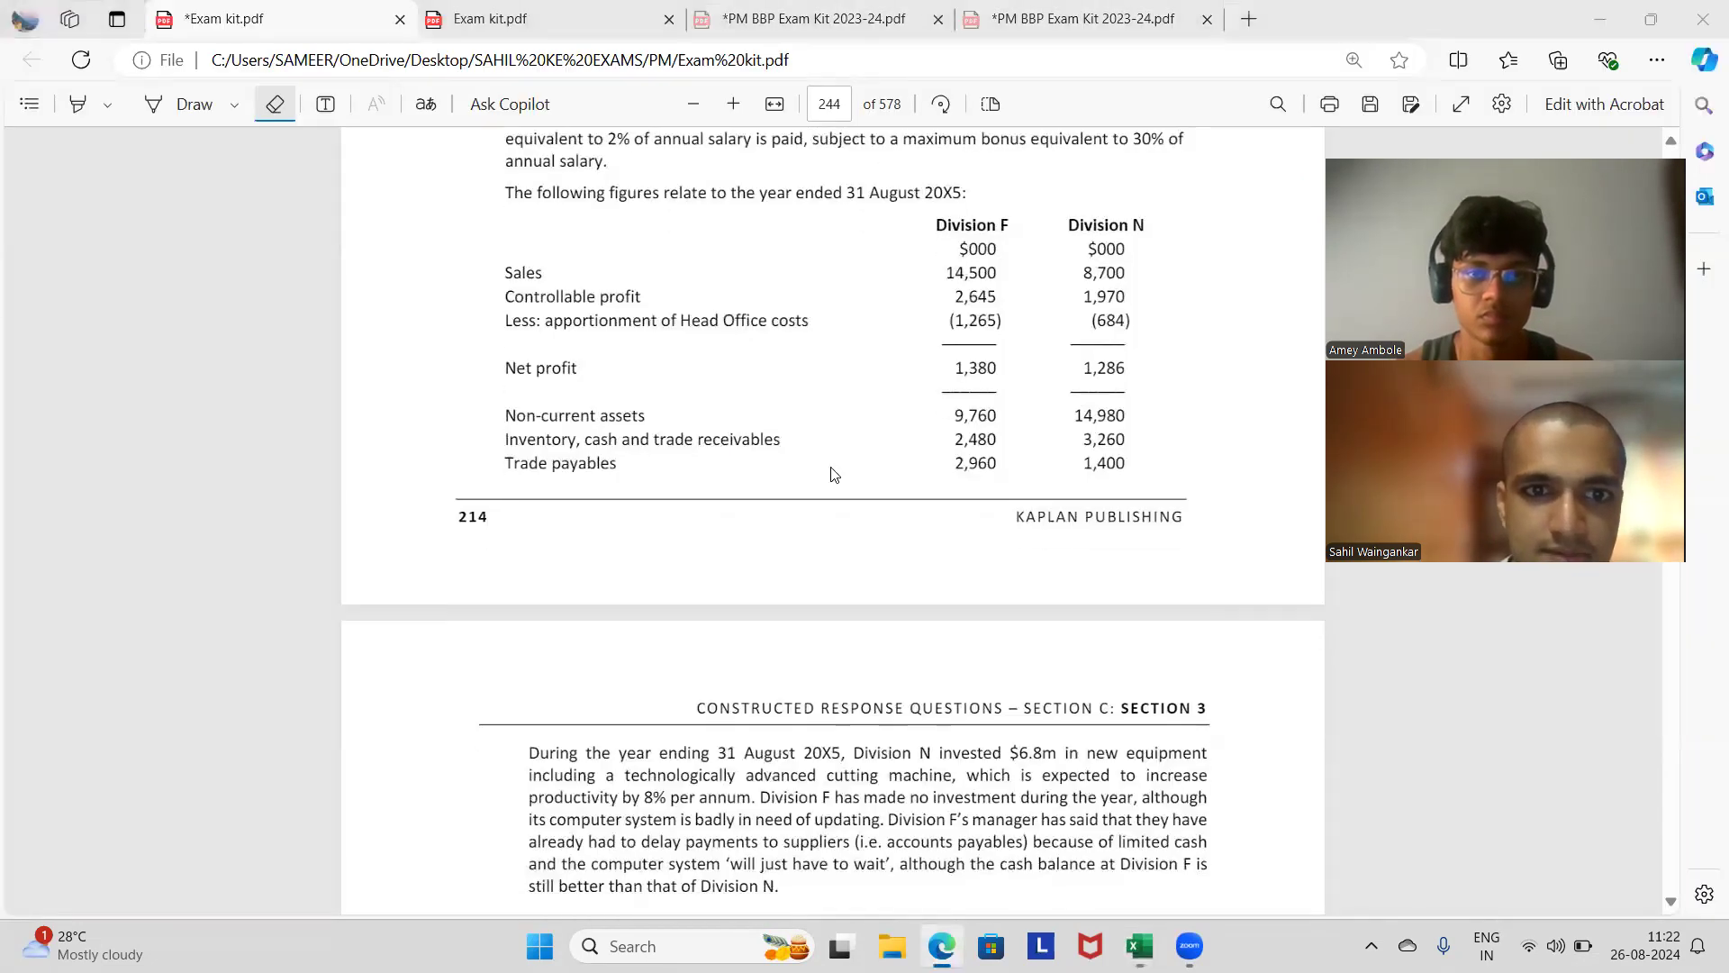
pyautogui.hotkey('alt', 'Tab')
pyautogui.click(254, 506)
pyautogui.hotkey('alt', 'Tab')
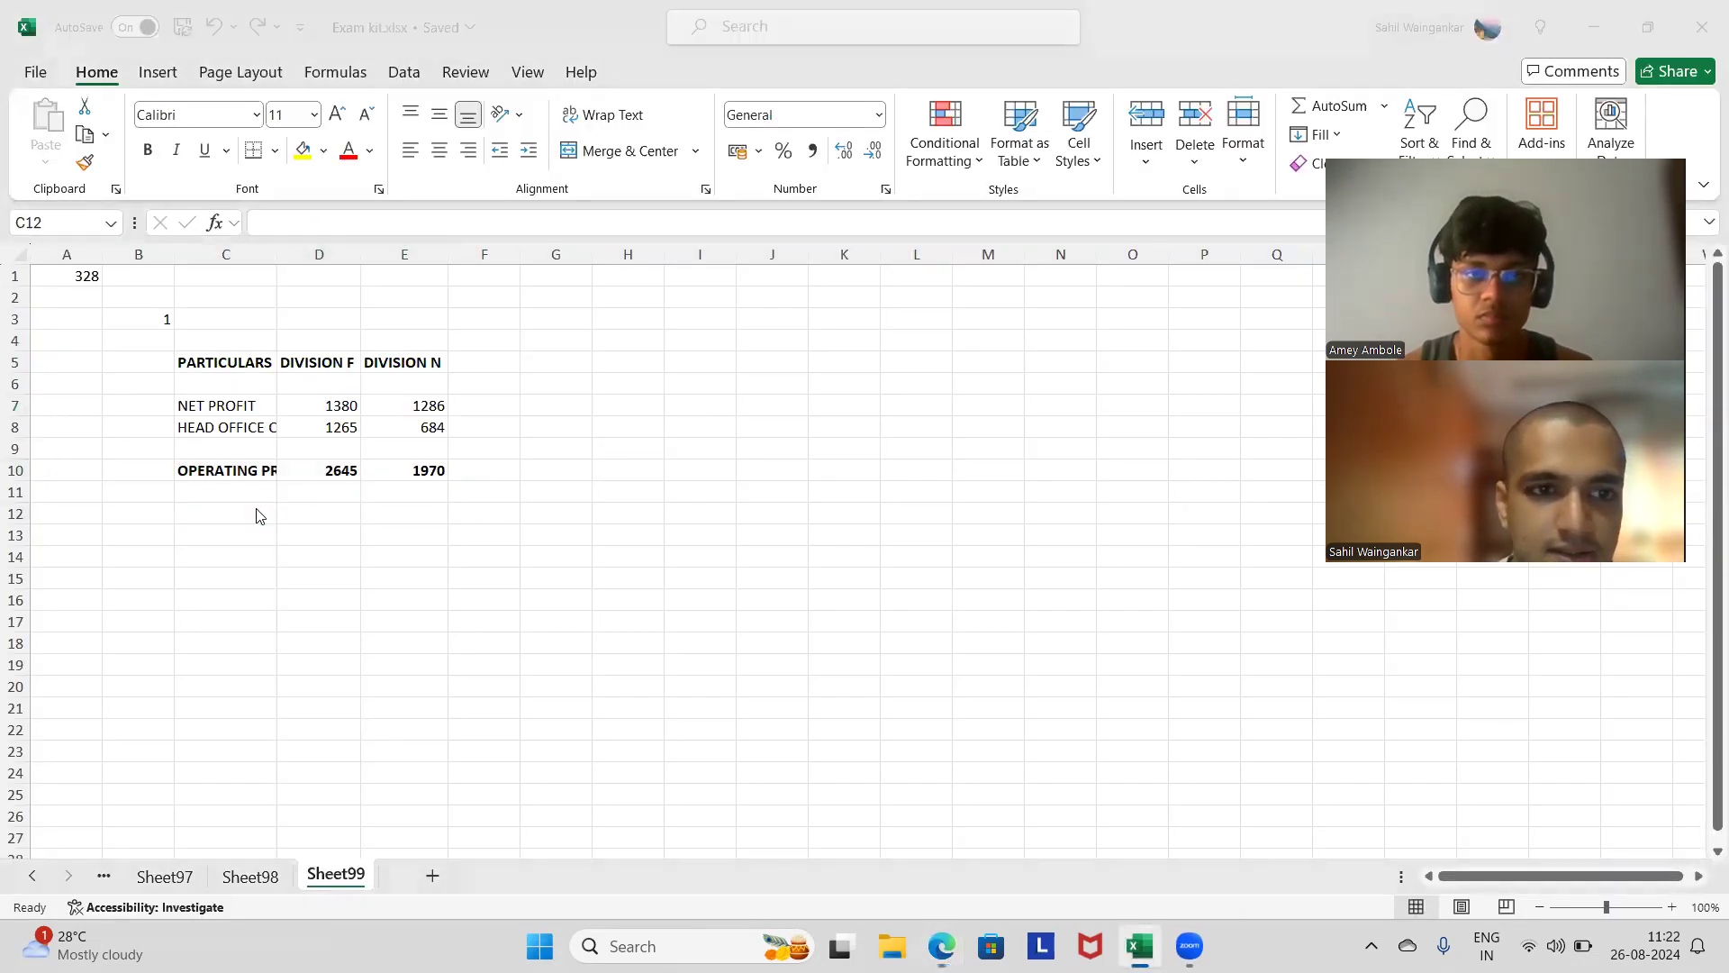
pyautogui.hotkey('alt', 'Tab')
pyautogui.write('CAPIT')
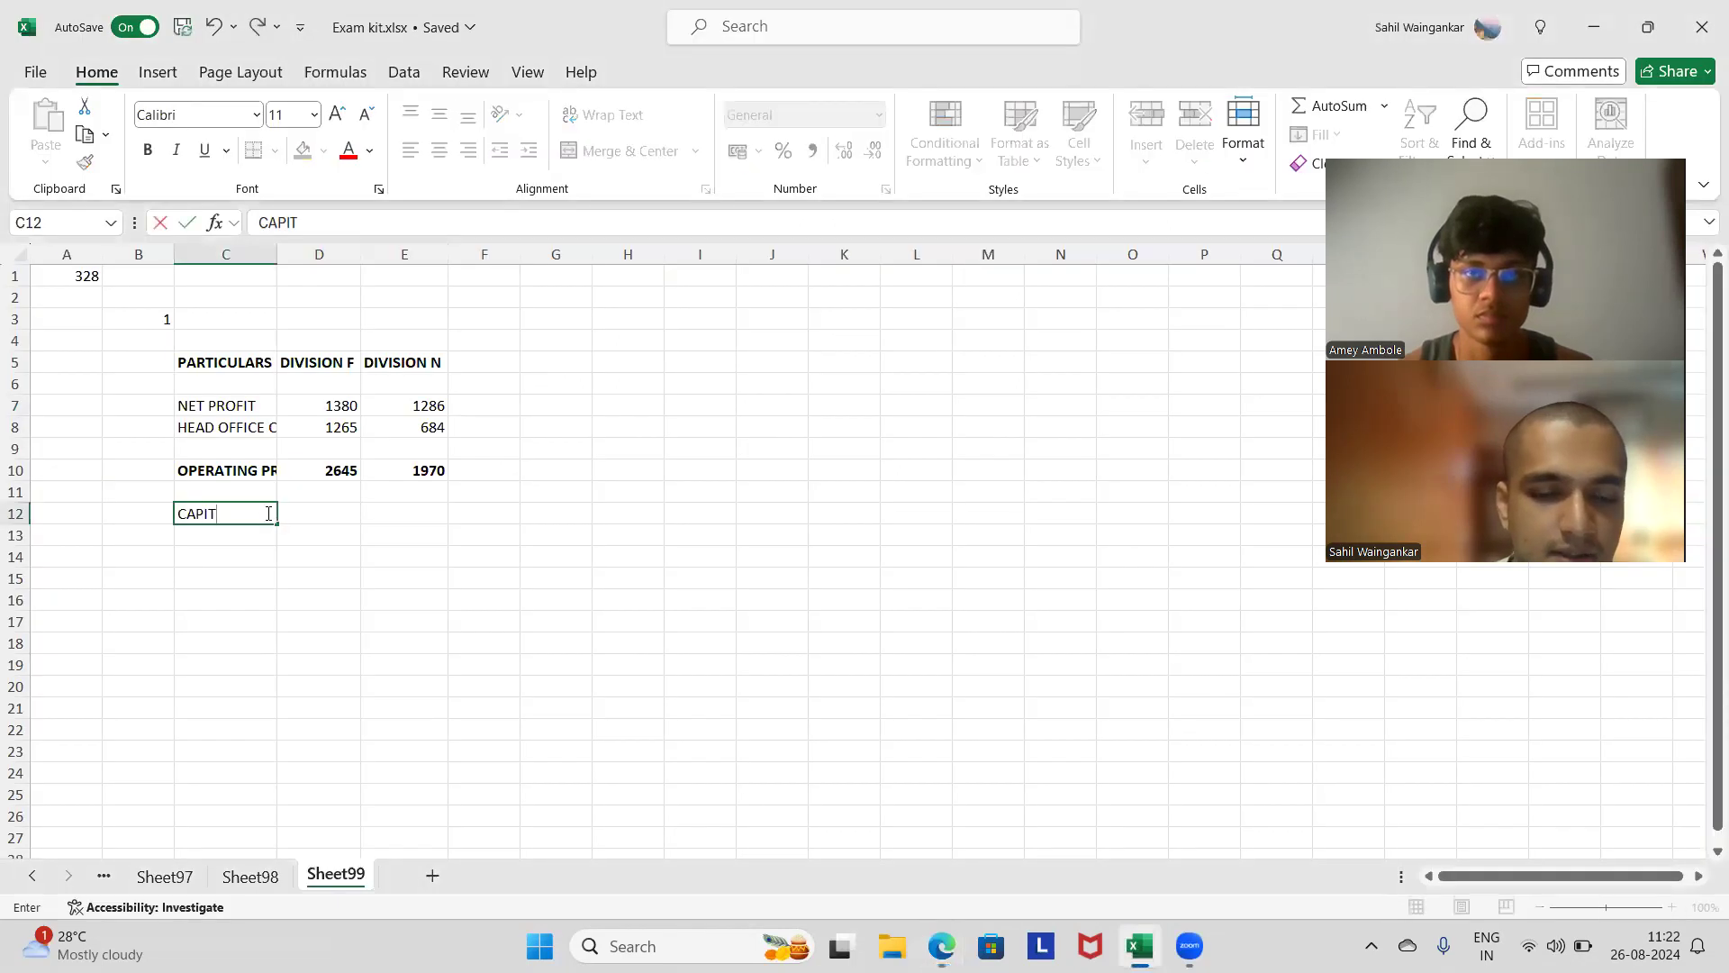
pyautogui.write('AL EM')
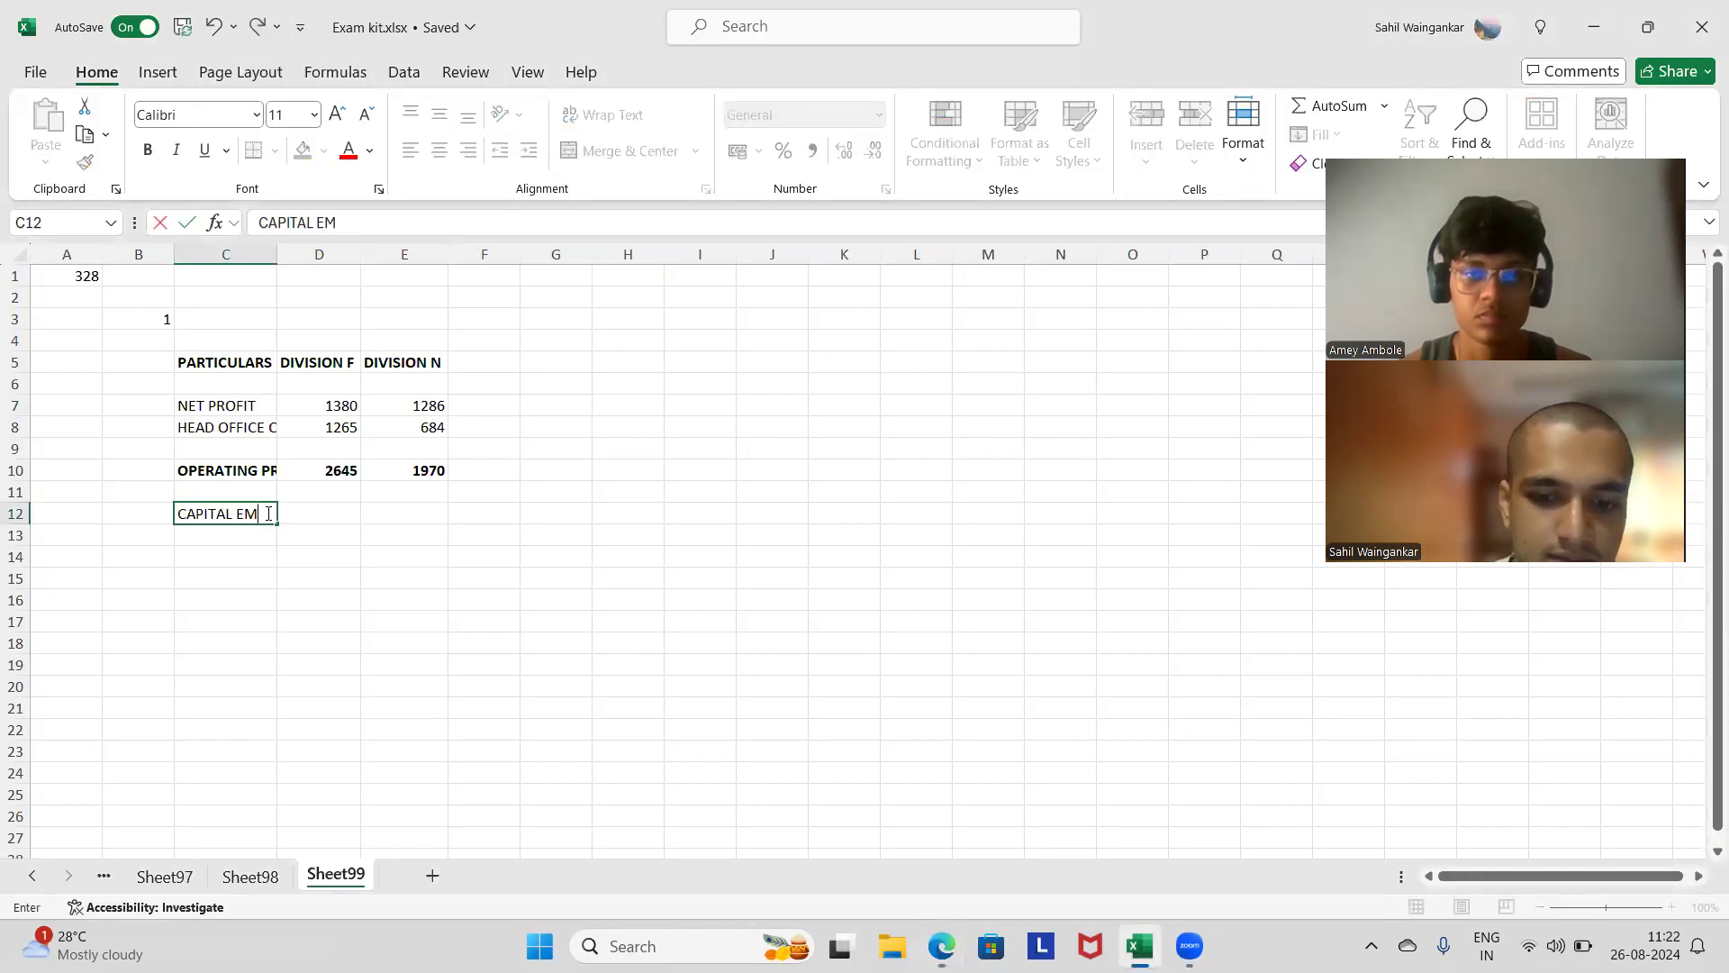
pyautogui.write('PLOYED')
pyautogui.press('Return')
pyautogui.press('Right')
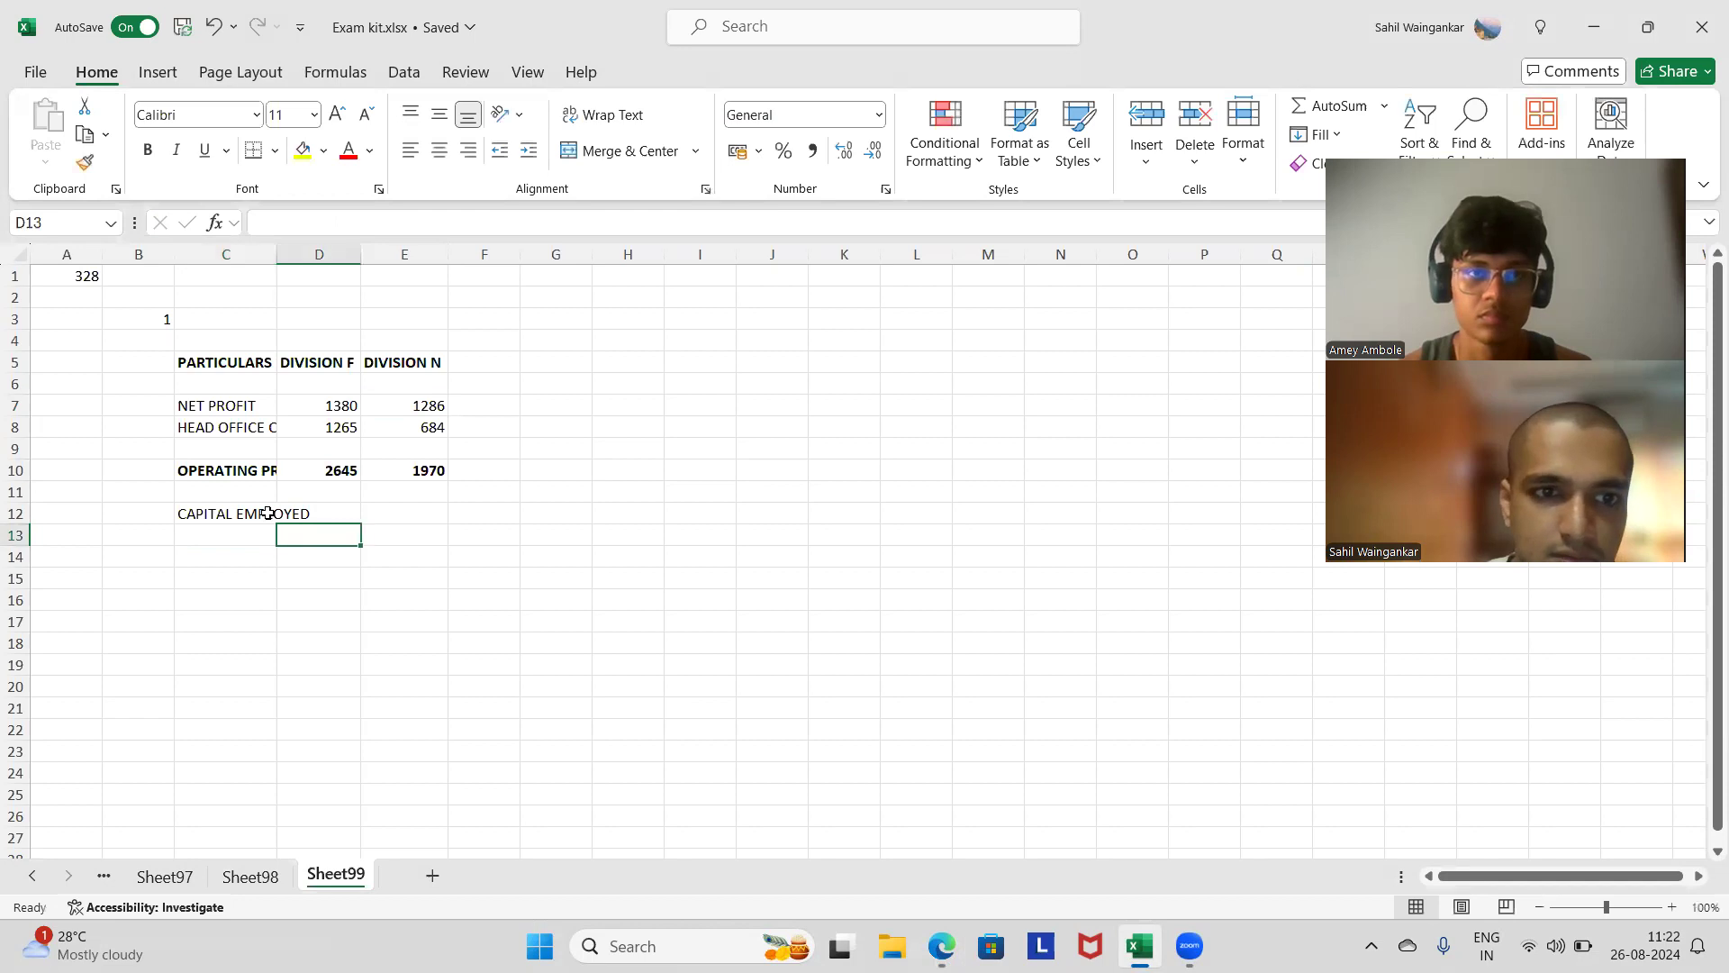
# Step: Enter Division F's capital employed in D12 as =9760+2480-2960, using the asset and payables figures from the exam PDF
pyautogui.hotkey('alt', 'Tab')
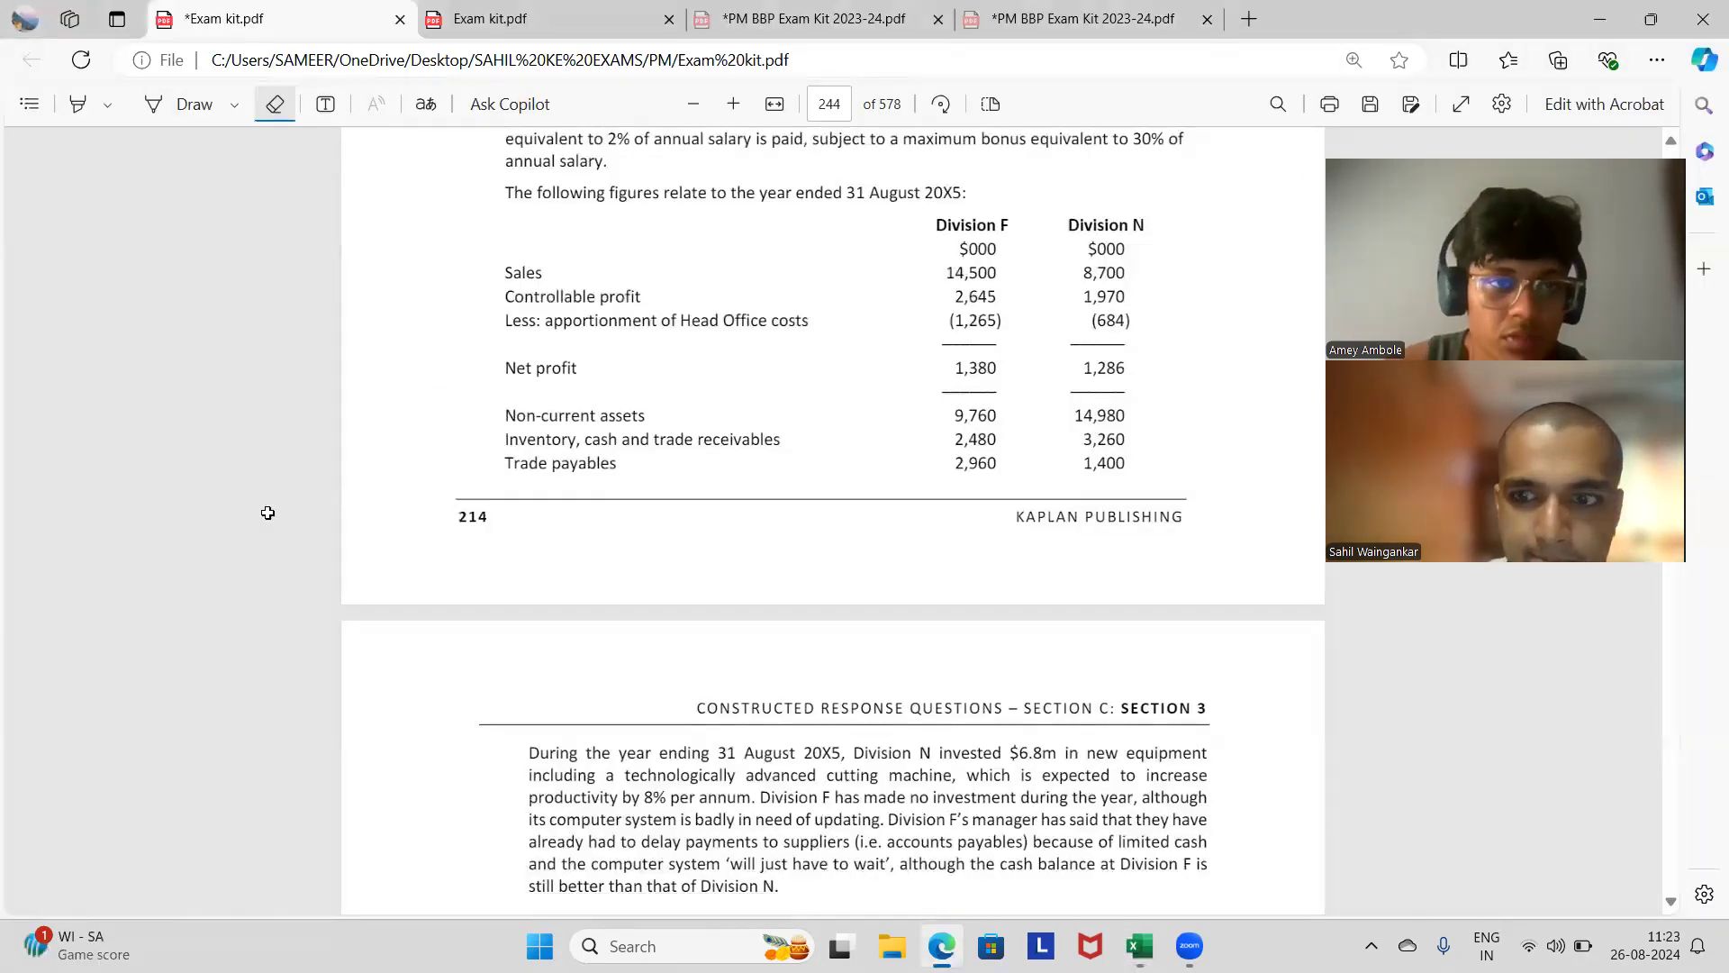
pyautogui.hotkey('alt', 'Tab')
pyautogui.write('=976')
pyautogui.hotkey('alt', 'Tab')
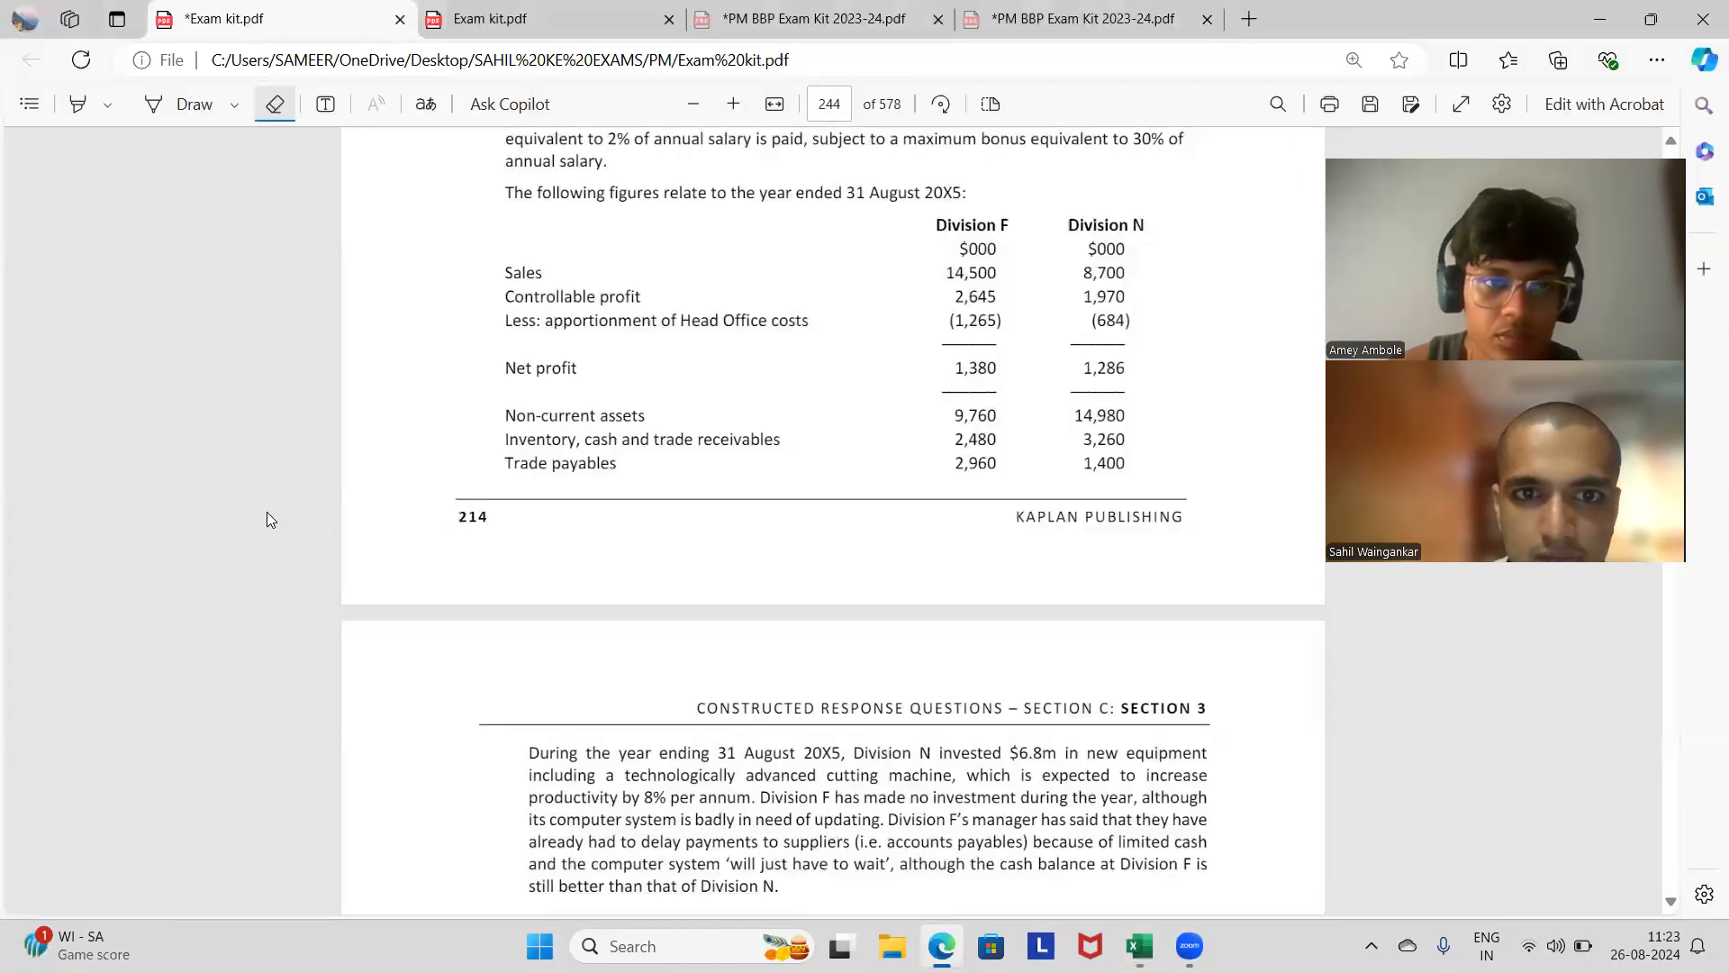
pyautogui.hotkey('alt', 'Tab')
pyautogui.write('2480')
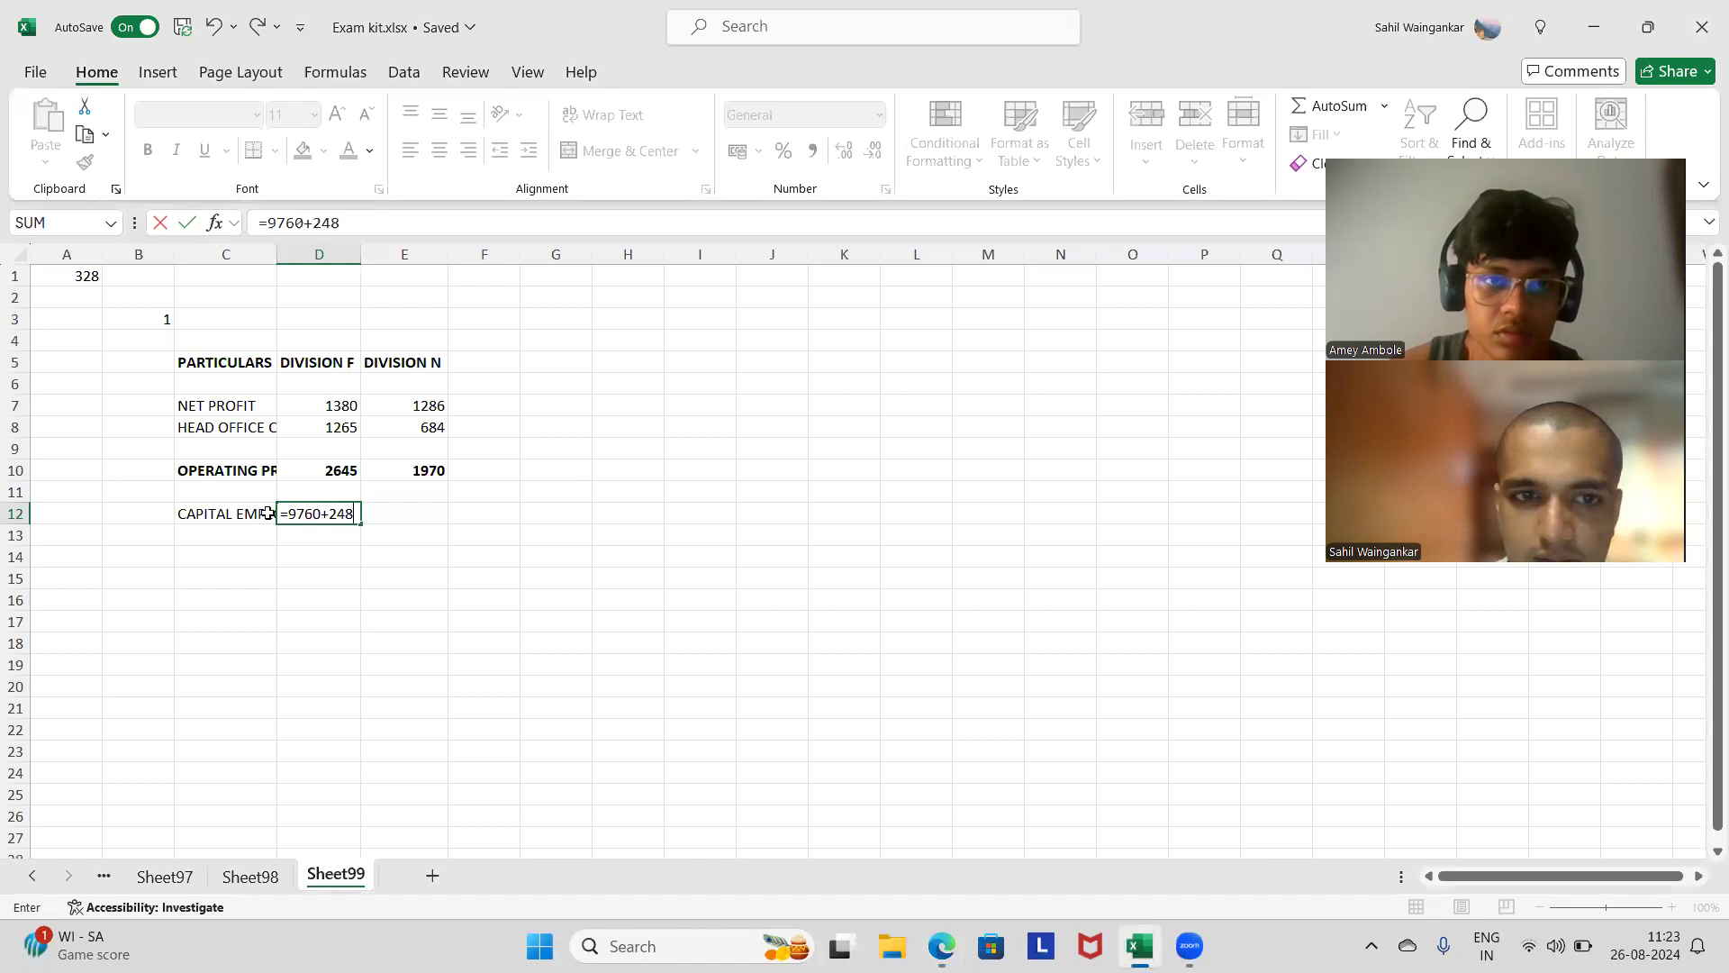
pyautogui.hotkey('alt', 'Tab')
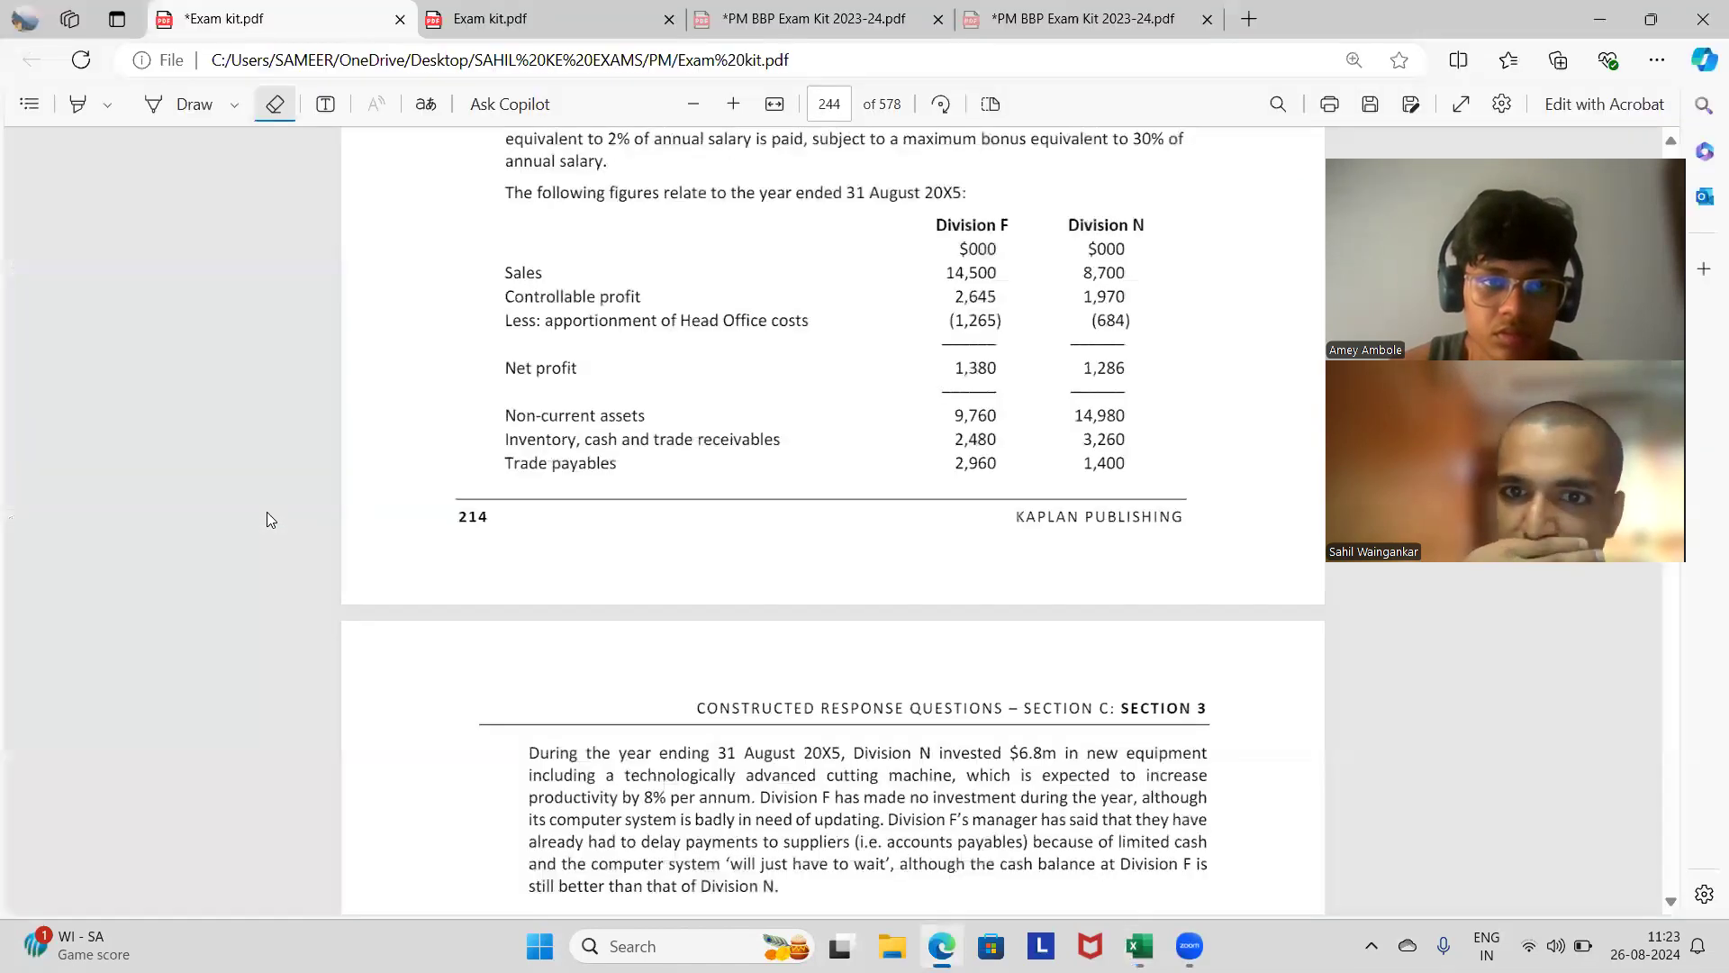
pyautogui.hotkey('alt', 'Tab')
pyautogui.write('2960')
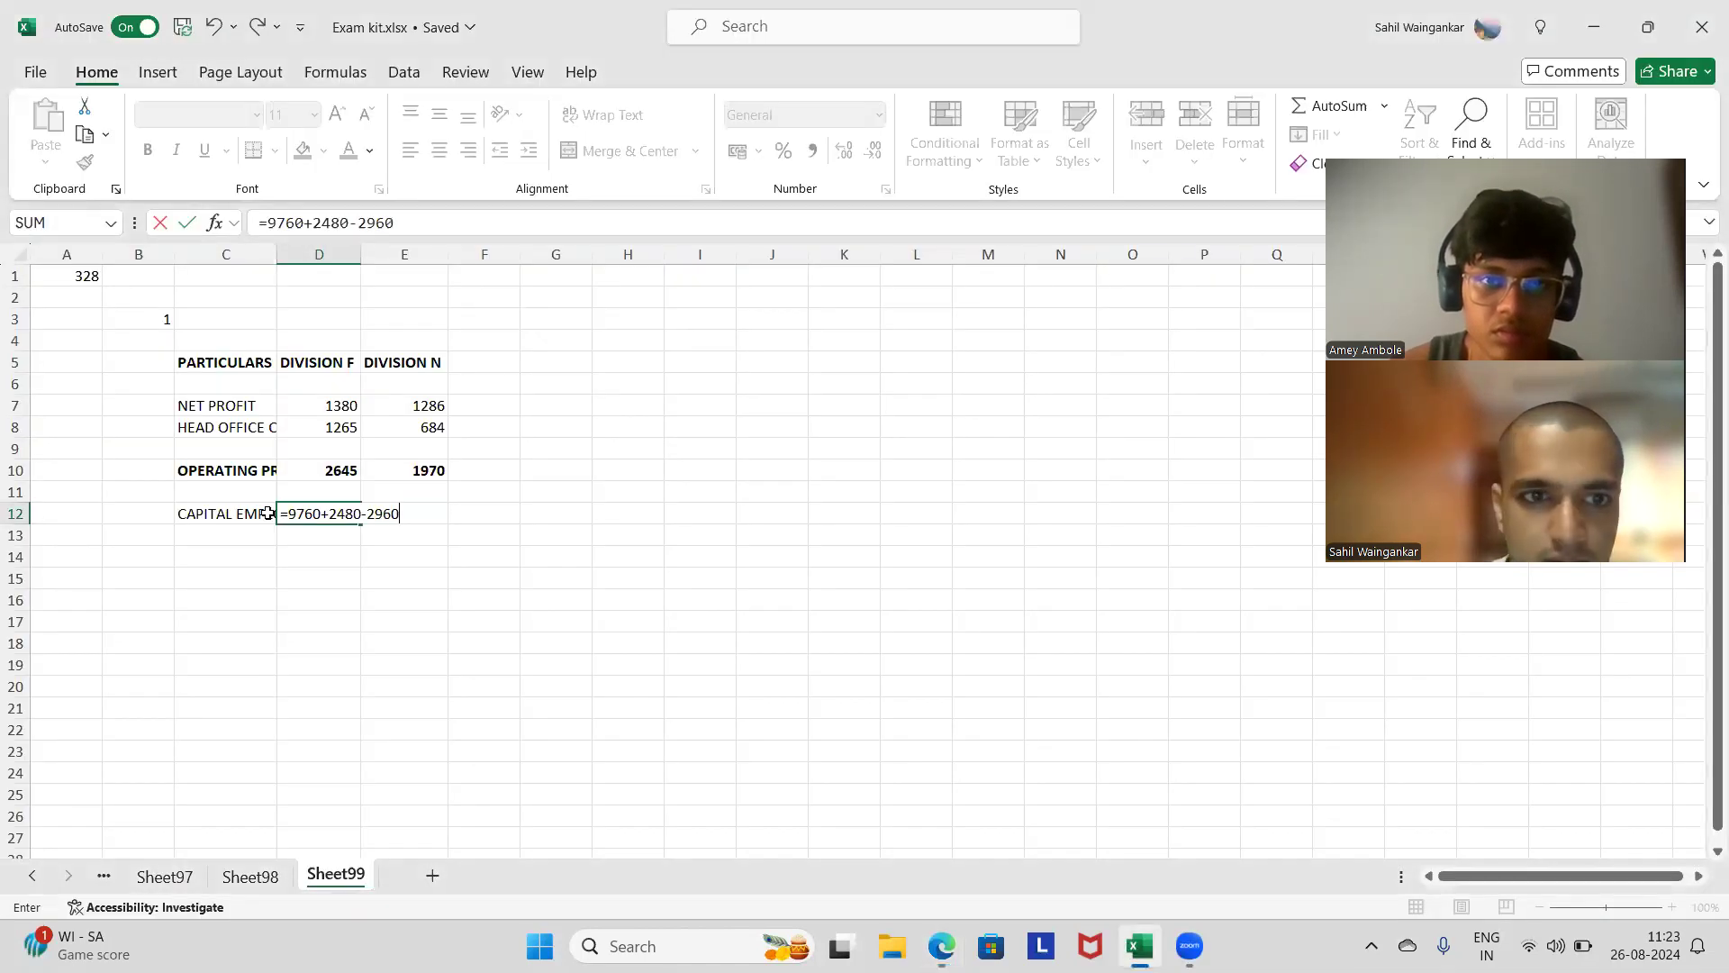
pyautogui.press('Return')
# Step: Try to reuse Division F's capital employed formula from D12 in E12
pyautogui.press('Up')
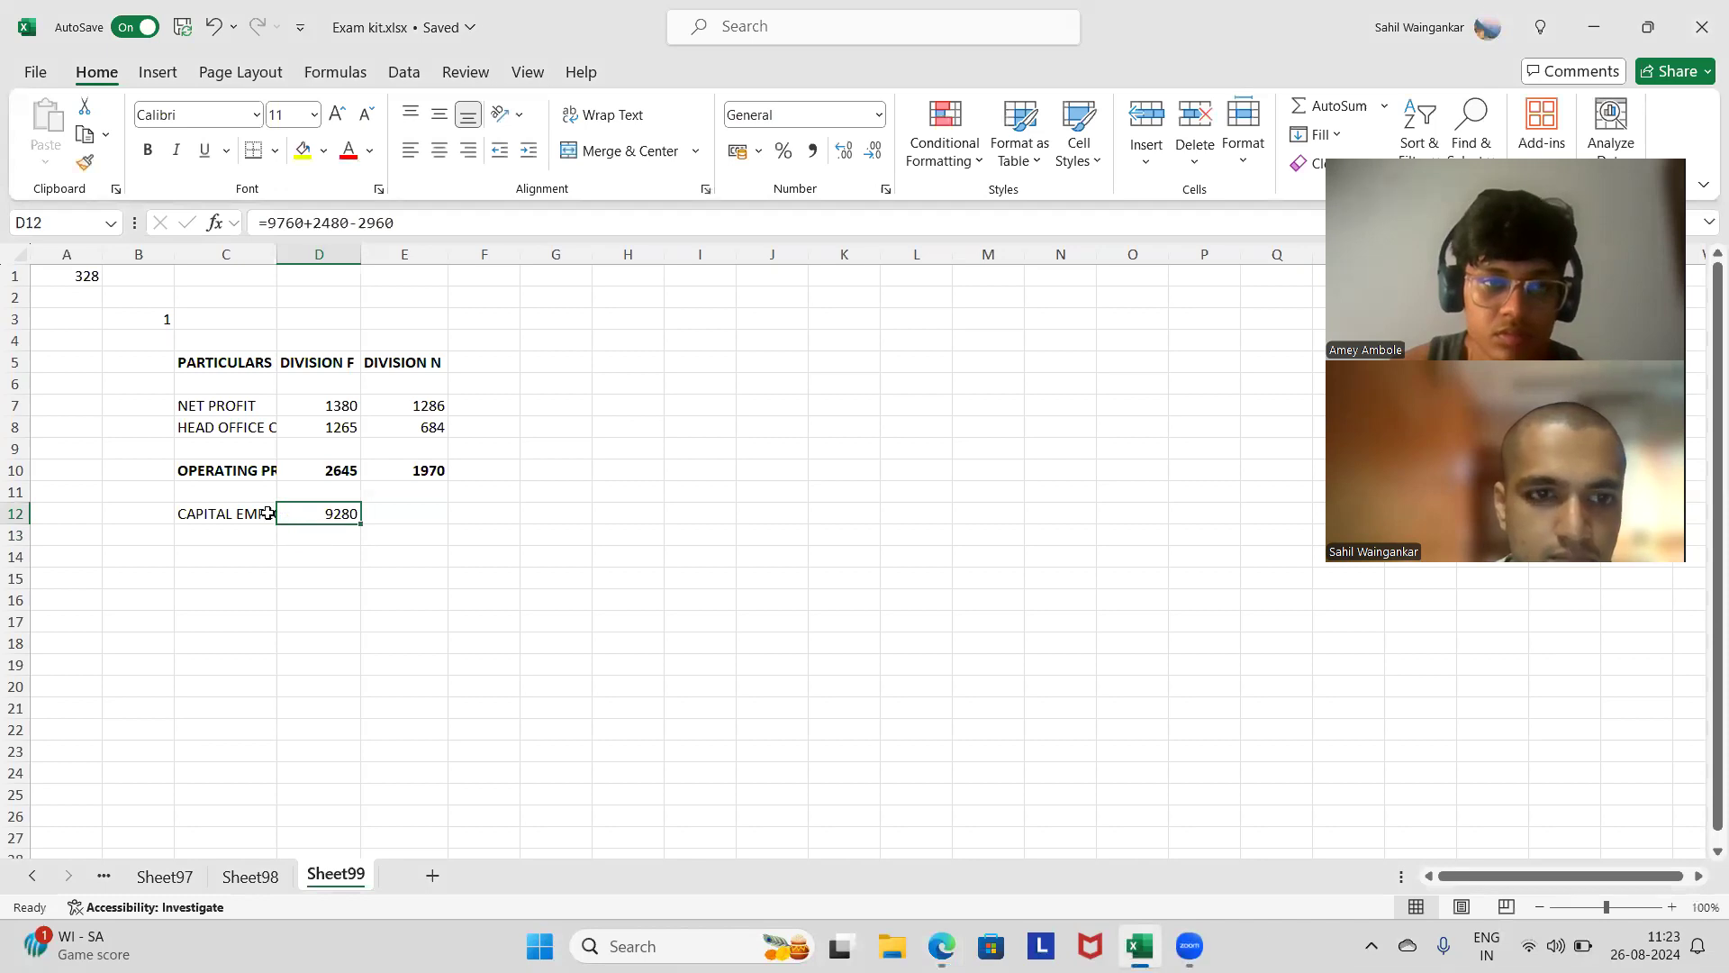
pyautogui.hotkey('ctrl', 'c')
pyautogui.press('Right')
pyautogui.hotkey('ctrl', 'v')
pyautogui.press('F2')
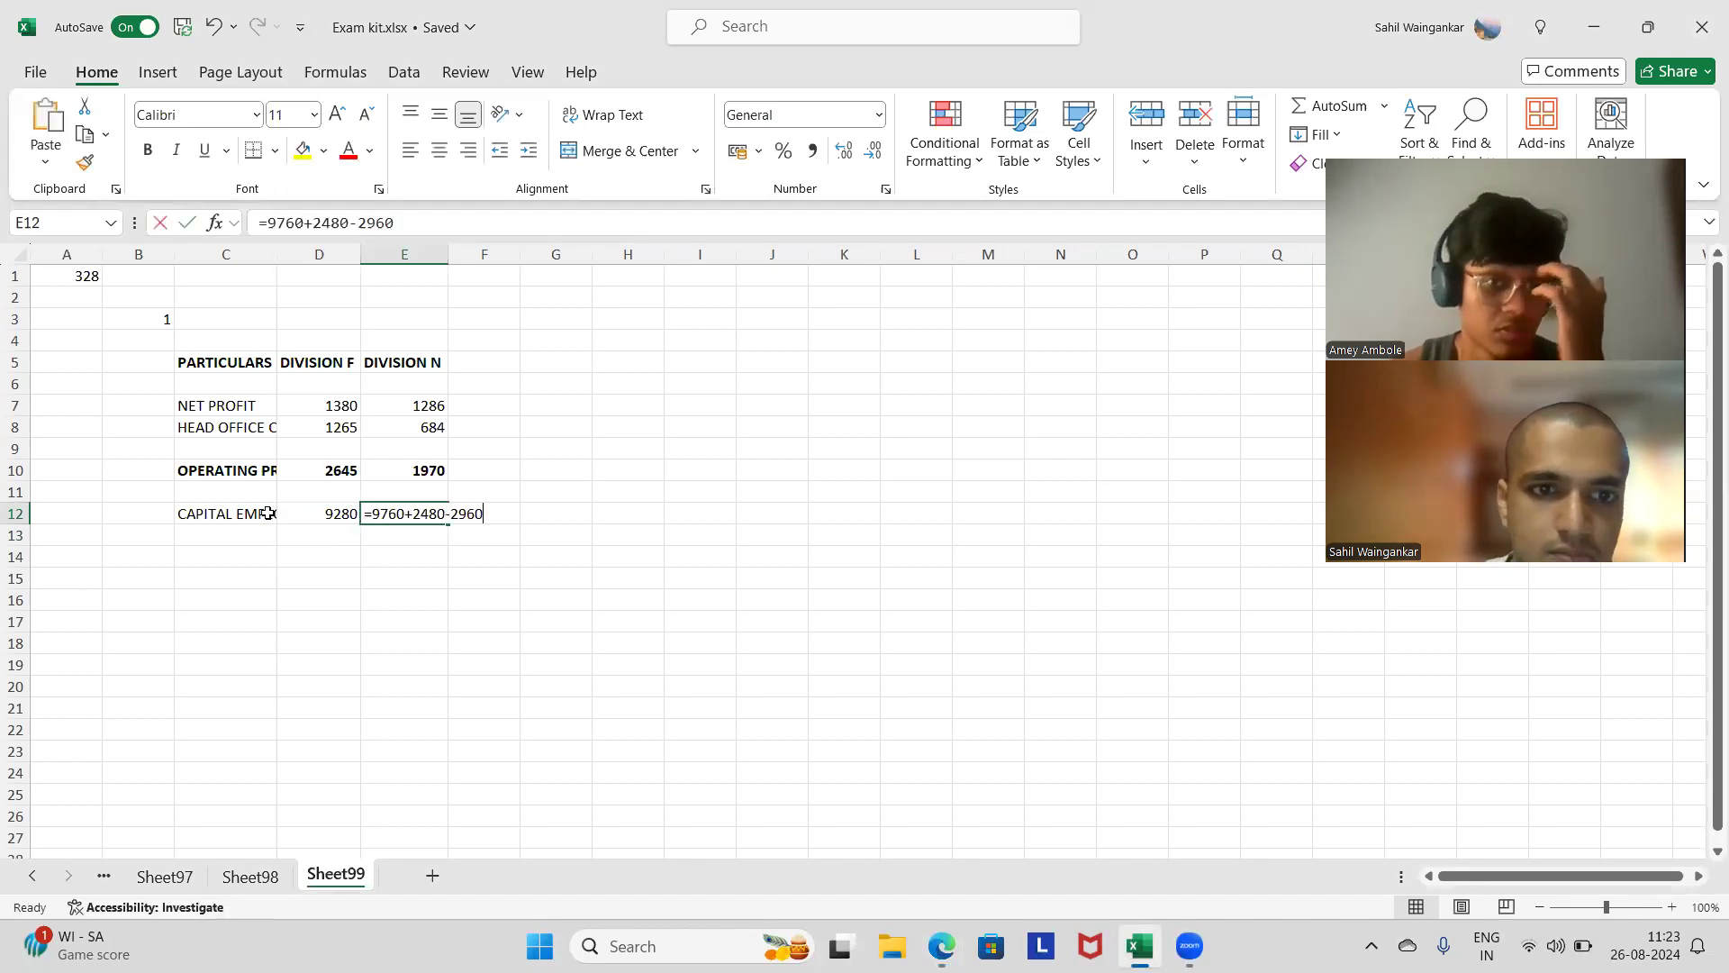
# Step: Write the formula =14980+3260+1400 in E12 for Division N, using the exam PDF's figures
pyautogui.hotkey('alt', 'Tab')
pyautogui.hotkey('alt', 'Tab')
pyautogui.press('Escape')
pyautogui.write('=14980+')
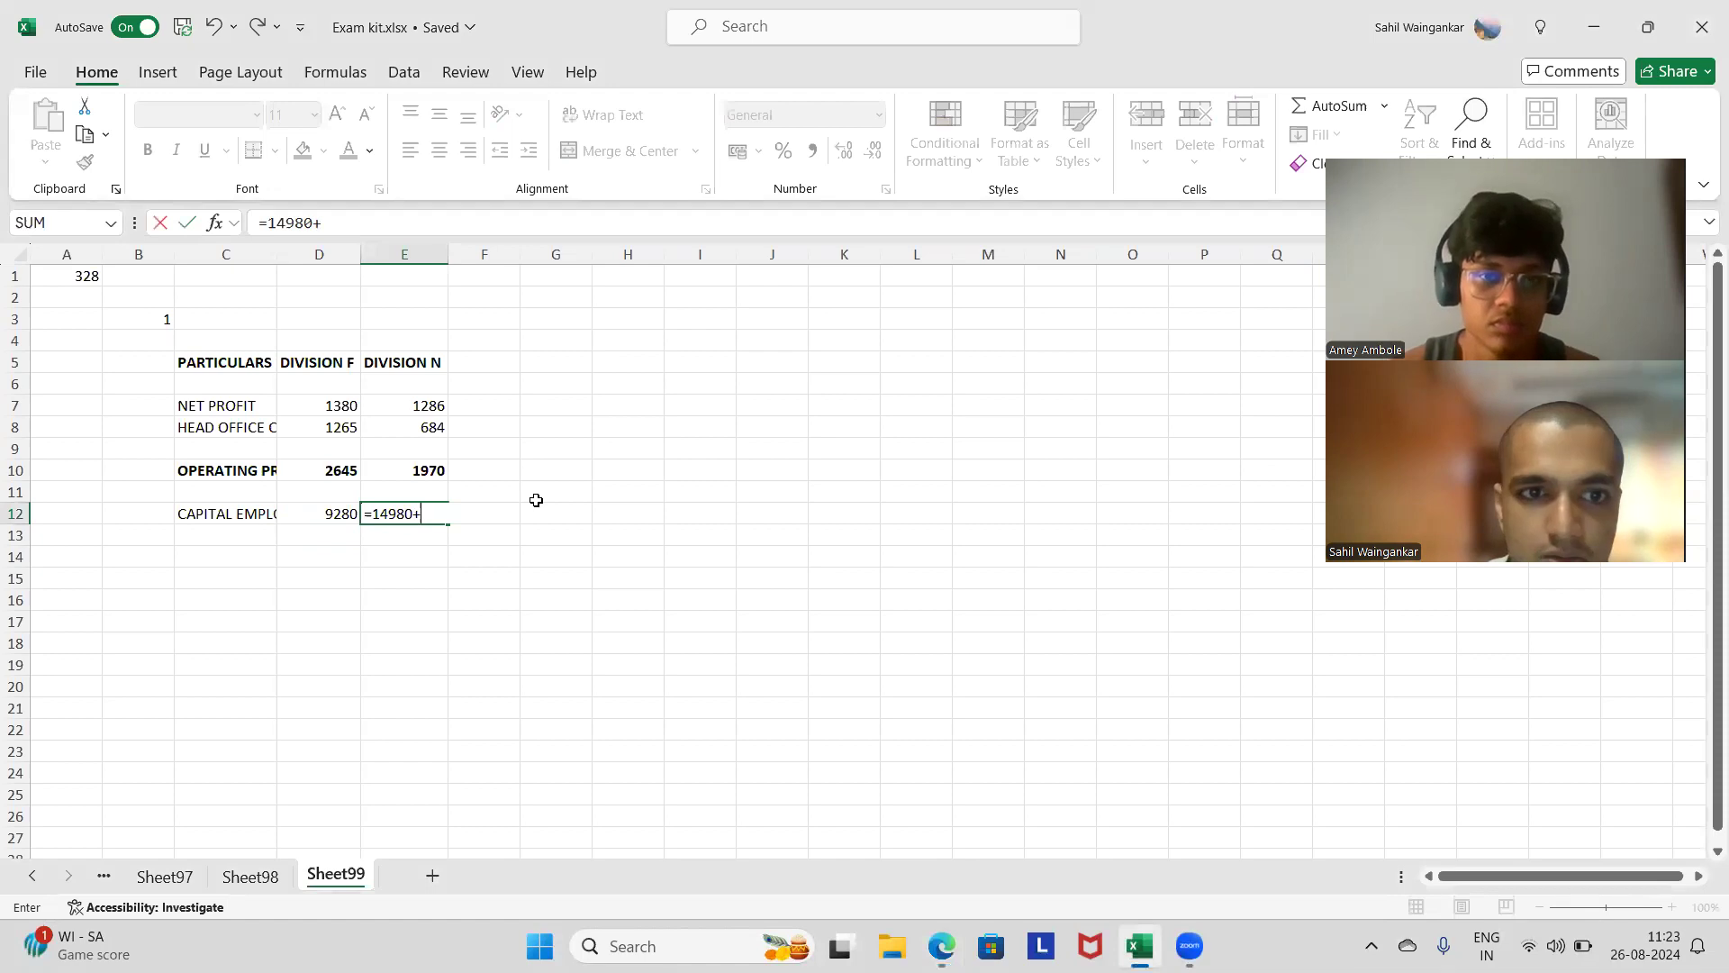
pyautogui.hotkey('alt', 'Tab')
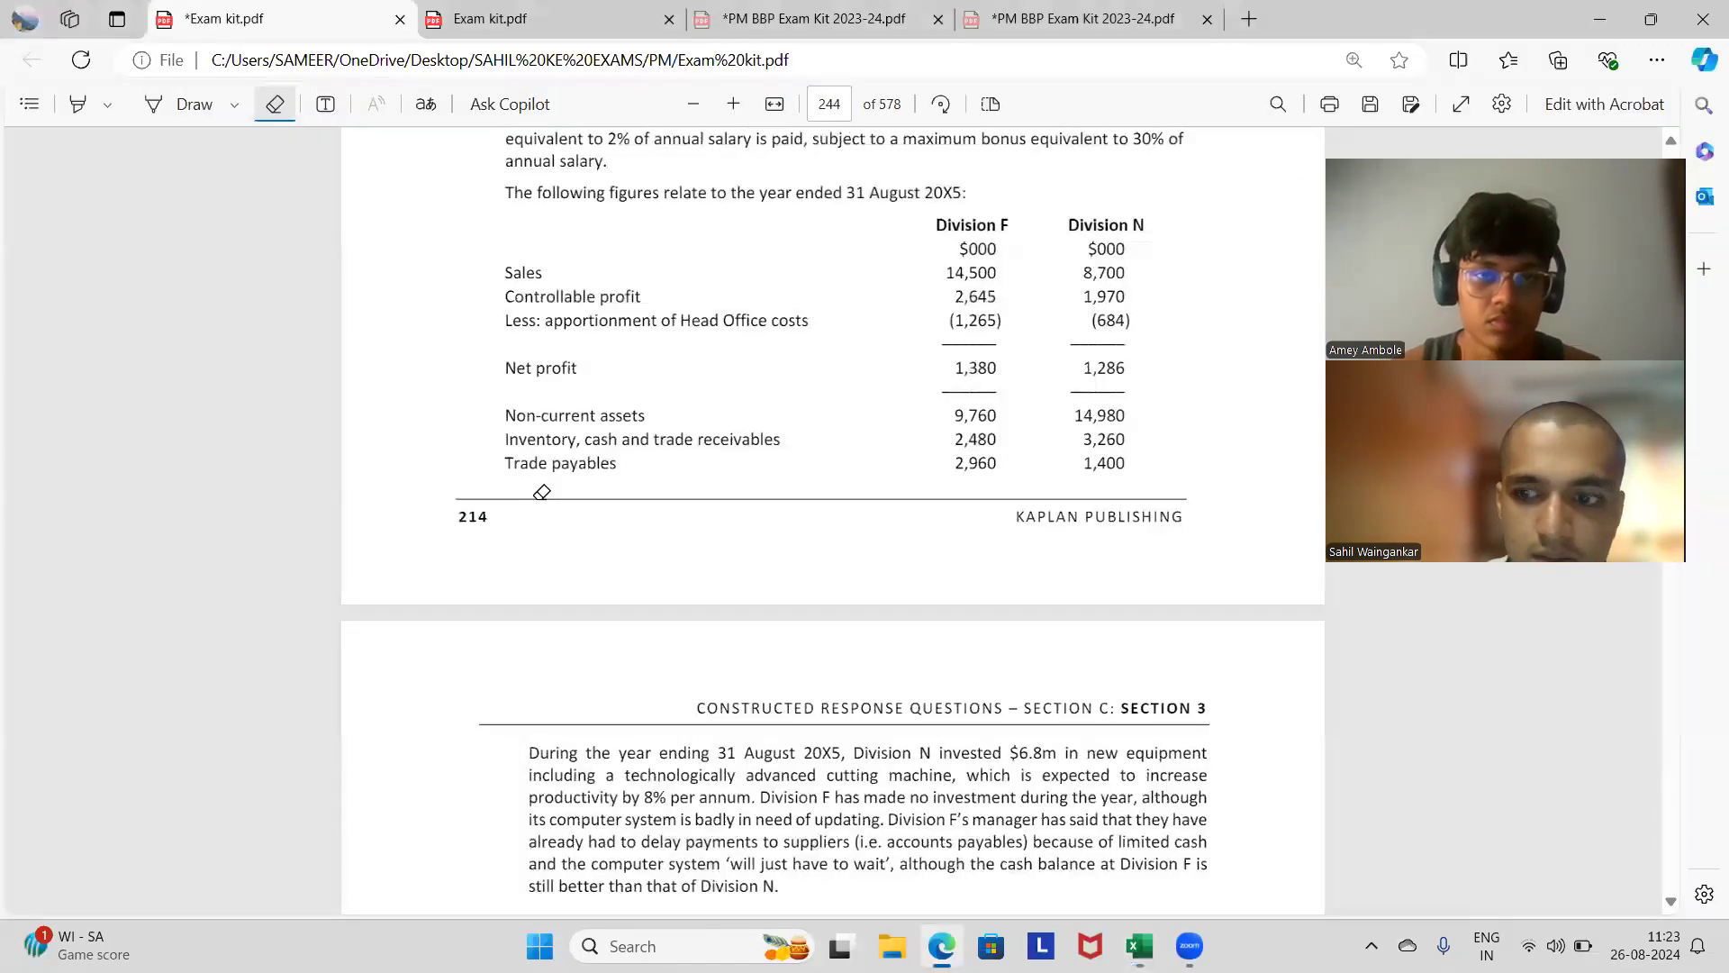
pyautogui.hotkey('alt', 'Tab')
pyautogui.write('3260+')
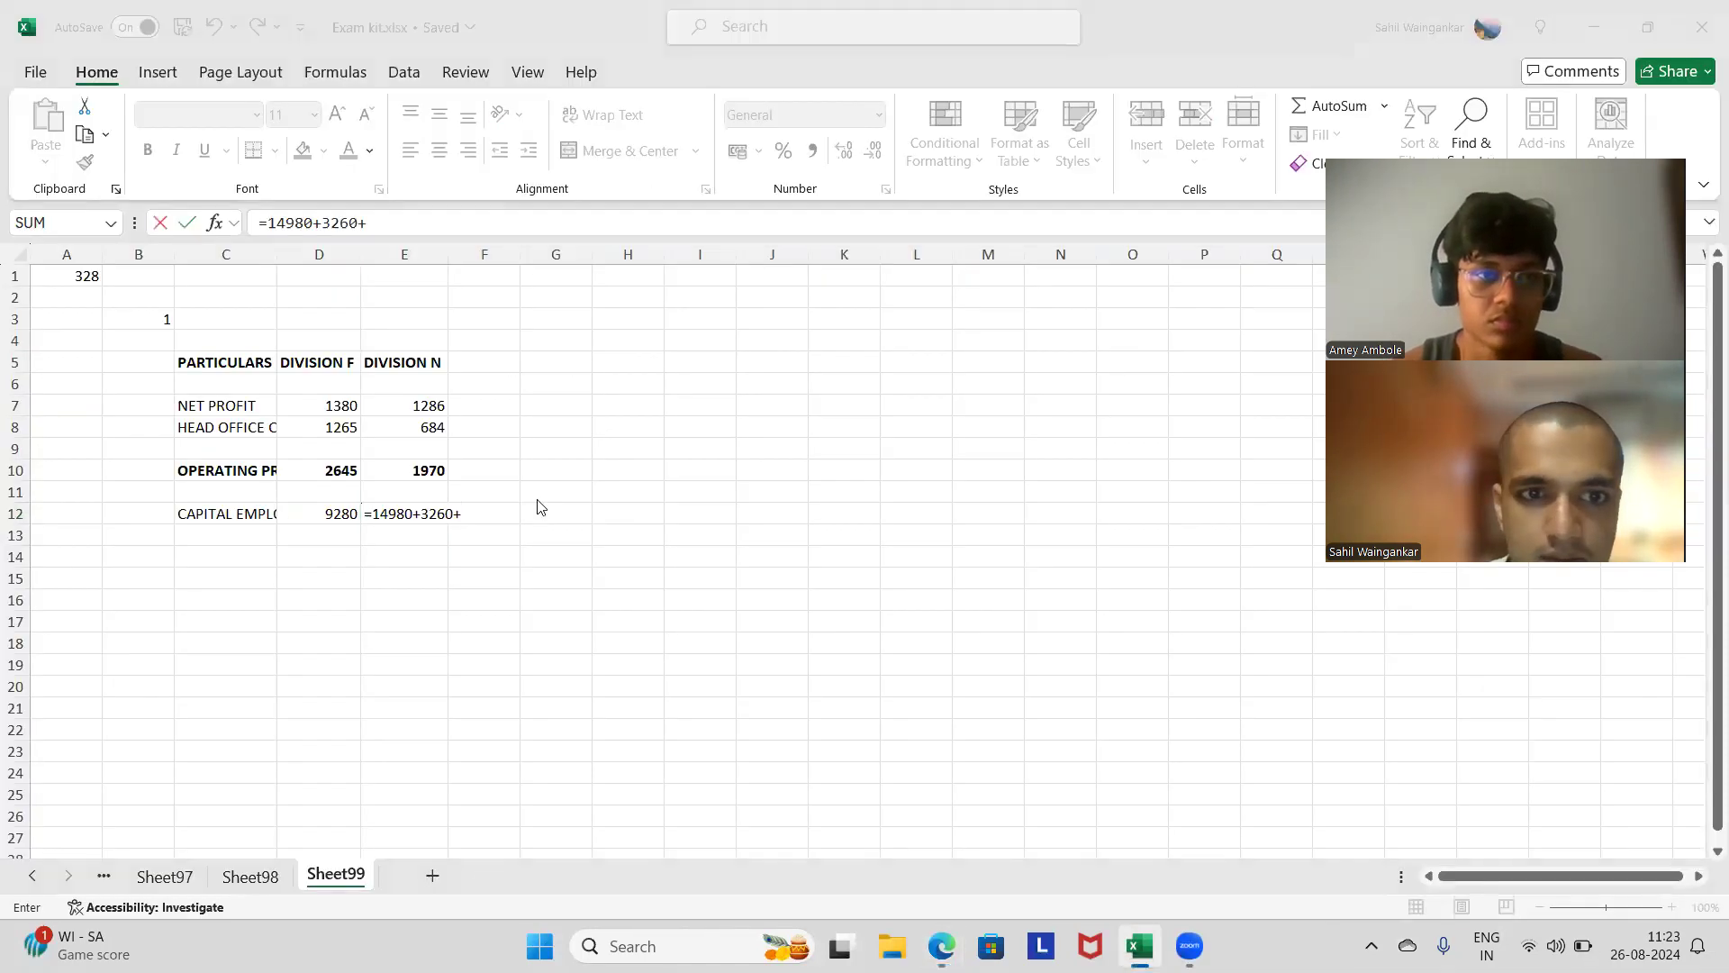
pyautogui.hotkey('alt', 'Tab')
pyautogui.hotkey('alt', 'Tab')
pyautogui.write('1400')
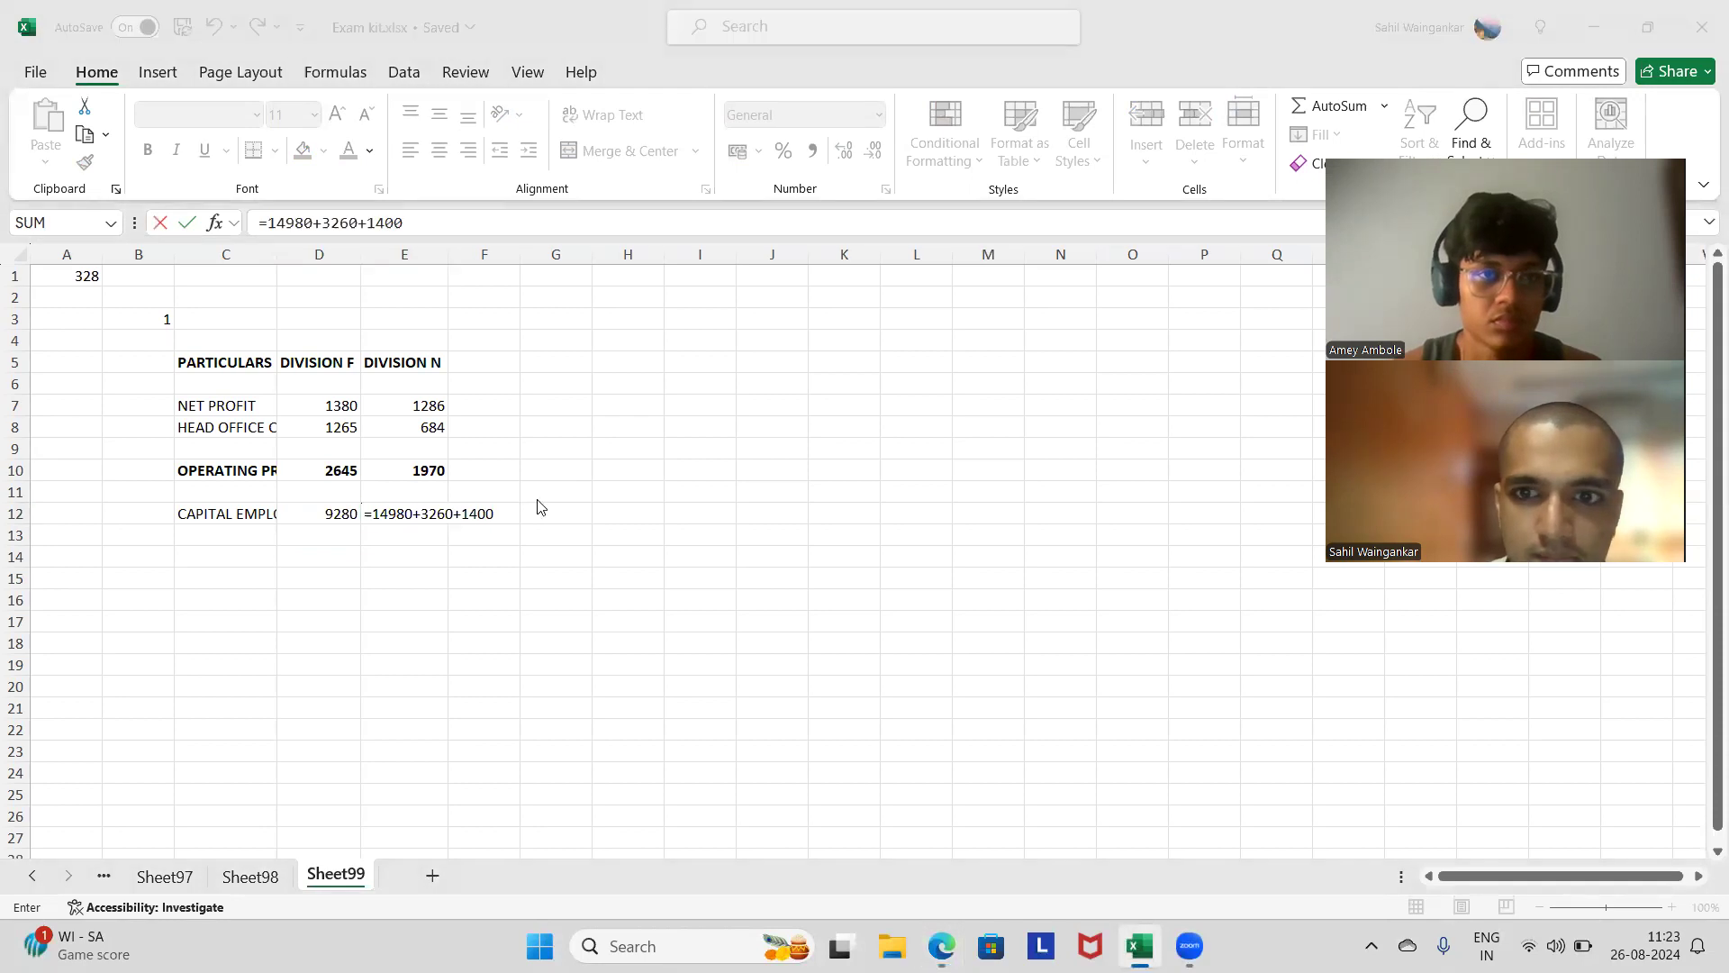
# Step: Recheck the trade payables in the exam PDF and correct the E12 formula to =14980+3260-1400
pyautogui.hotkey('alt', 'Tab')
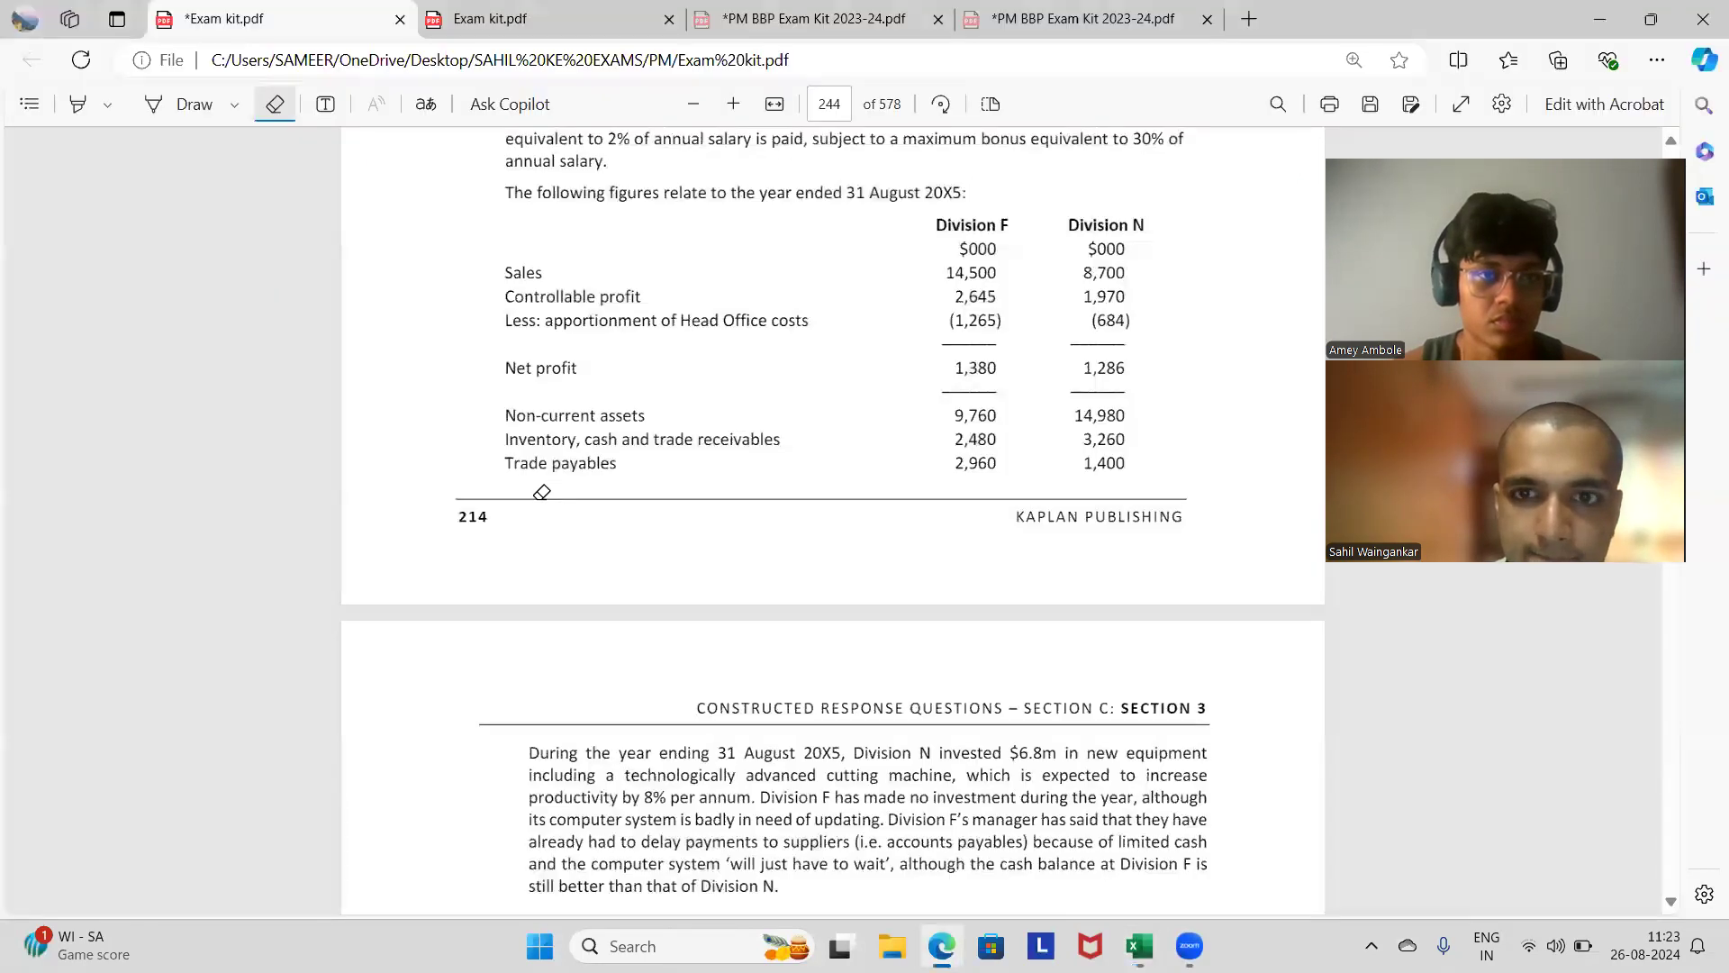
pyautogui.hotkey('alt', 'Tab')
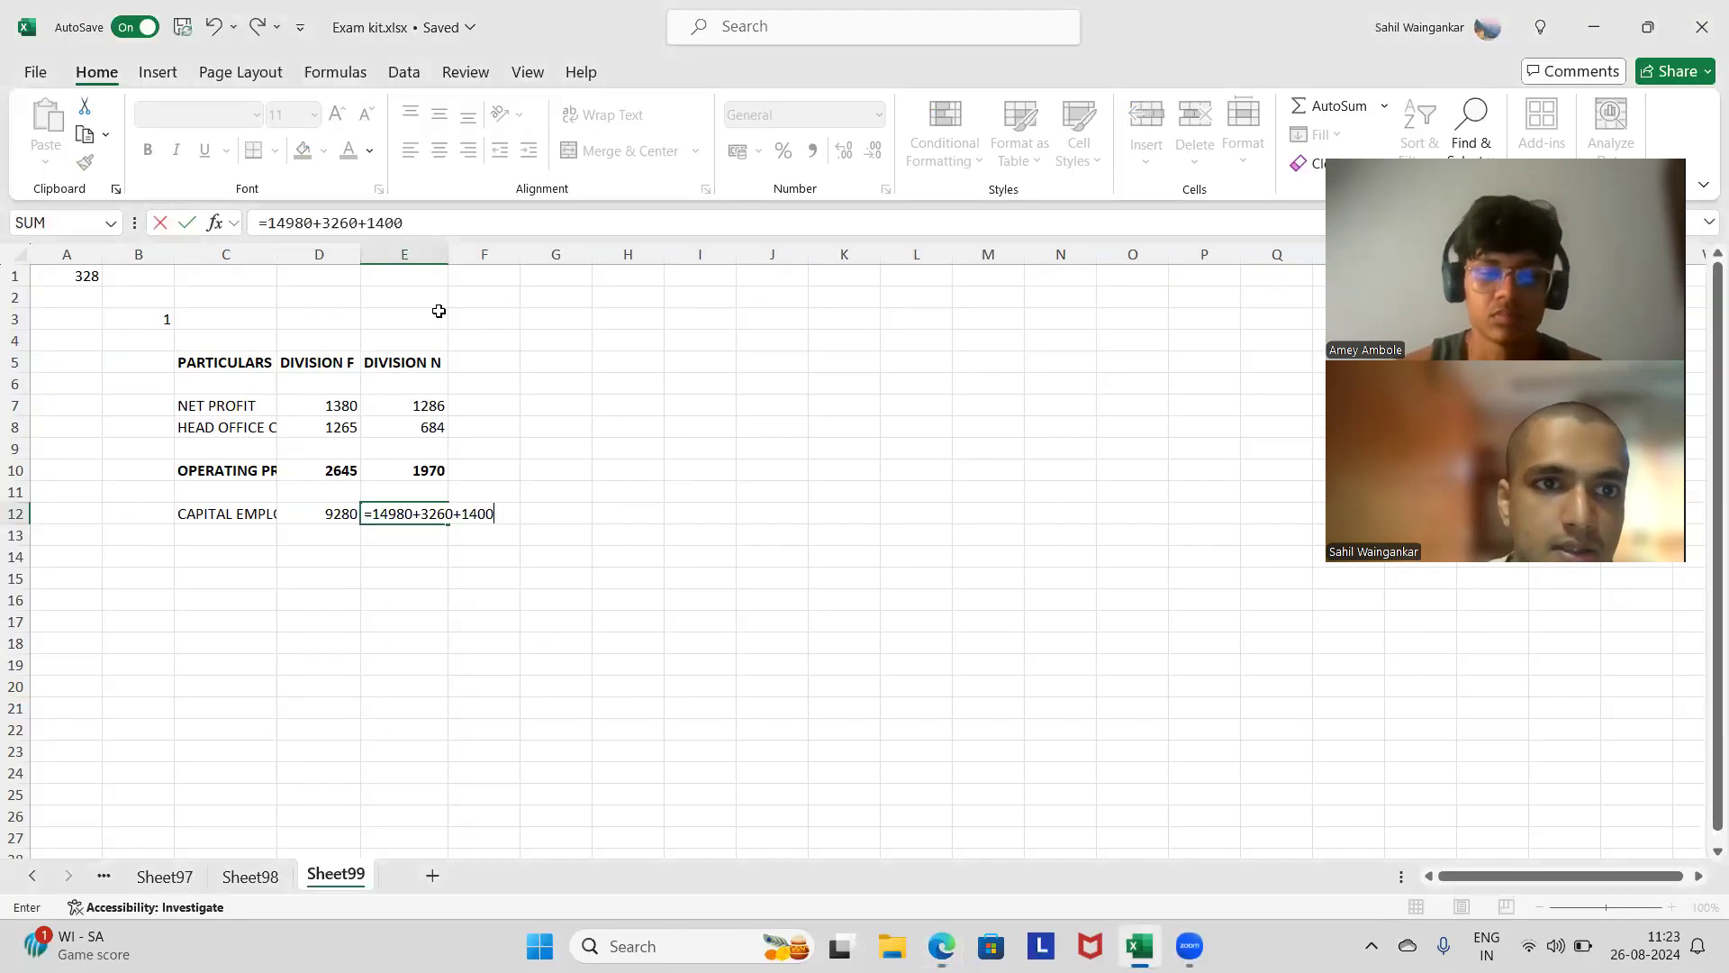
pyautogui.click(369, 216)
pyautogui.press('BackSpace')
pyautogui.write('-')
pyautogui.press('Return')
# Step: Add the label ROI in cell C14
pyautogui.press('Left')
pyautogui.press('Down')
pyautogui.press('Left')
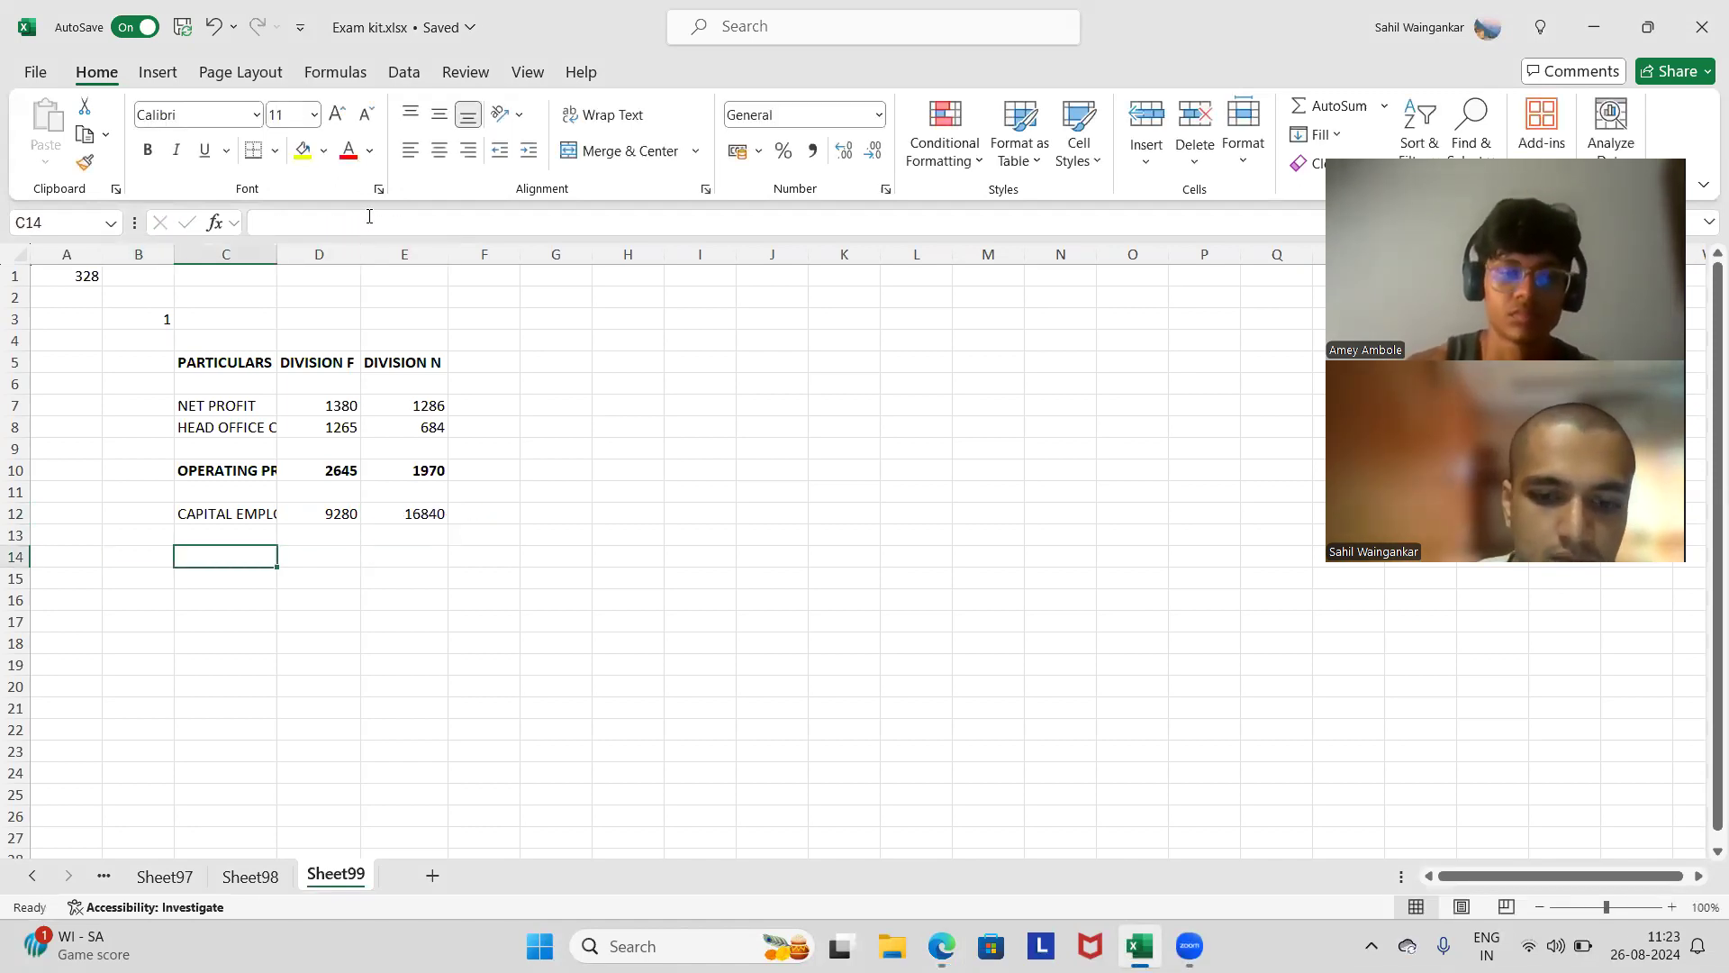
pyautogui.write('ROI')
# Step: Calculate Division F's ROI in D14 by dividing operating profit by capital employed, =D10/D12
pyautogui.press('Up')
pyautogui.press('Up')
pyautogui.press('Right')
pyautogui.press('Up')
pyautogui.press('Up')
pyautogui.press('Down')
pyautogui.press('Down')
pyautogui.press('Down')
pyautogui.press('Down')
pyautogui.write('=')
pyautogui.press('Up')
pyautogui.press('Up')
pyautogui.press('Up')
pyautogui.press('Up')
pyautogui.write('/')
pyautogui.press('Down')
pyautogui.press('Down')
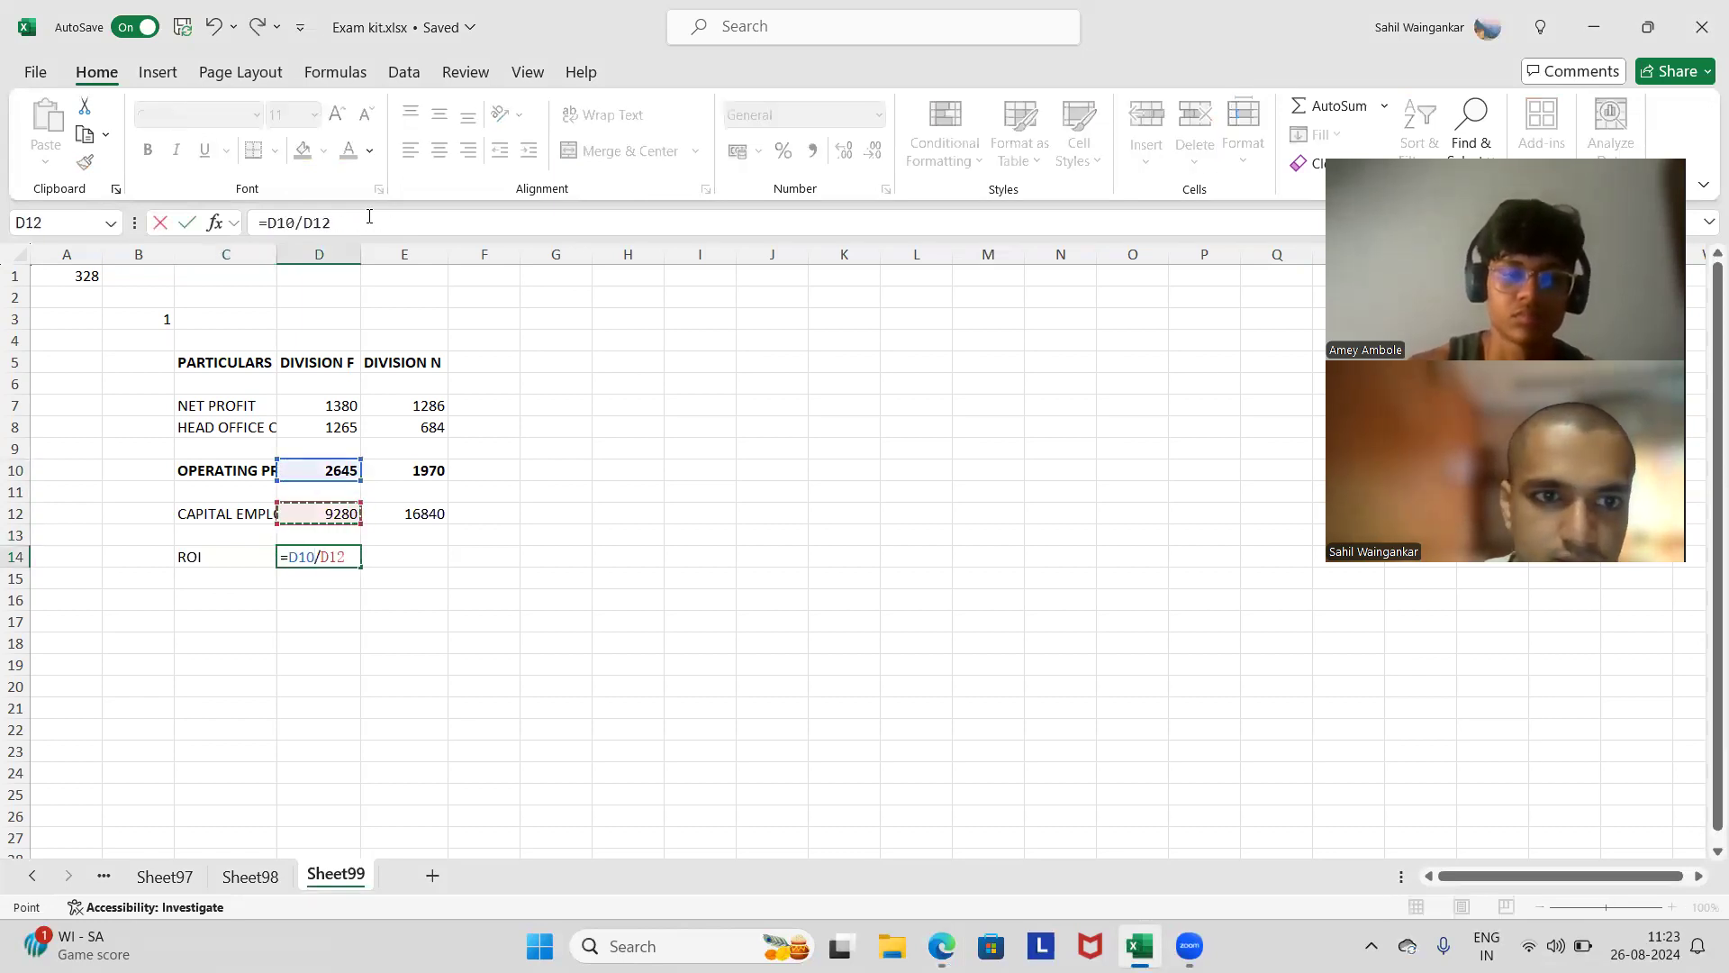
pyautogui.press('Return')
# Step: Copy Division F's ROI formula from D14 into E14 for Division N
pyautogui.press('Up')
pyautogui.hotkey('ctrl', 'c')
pyautogui.press('Right')
pyautogui.hotkey('ctrl', 'v')
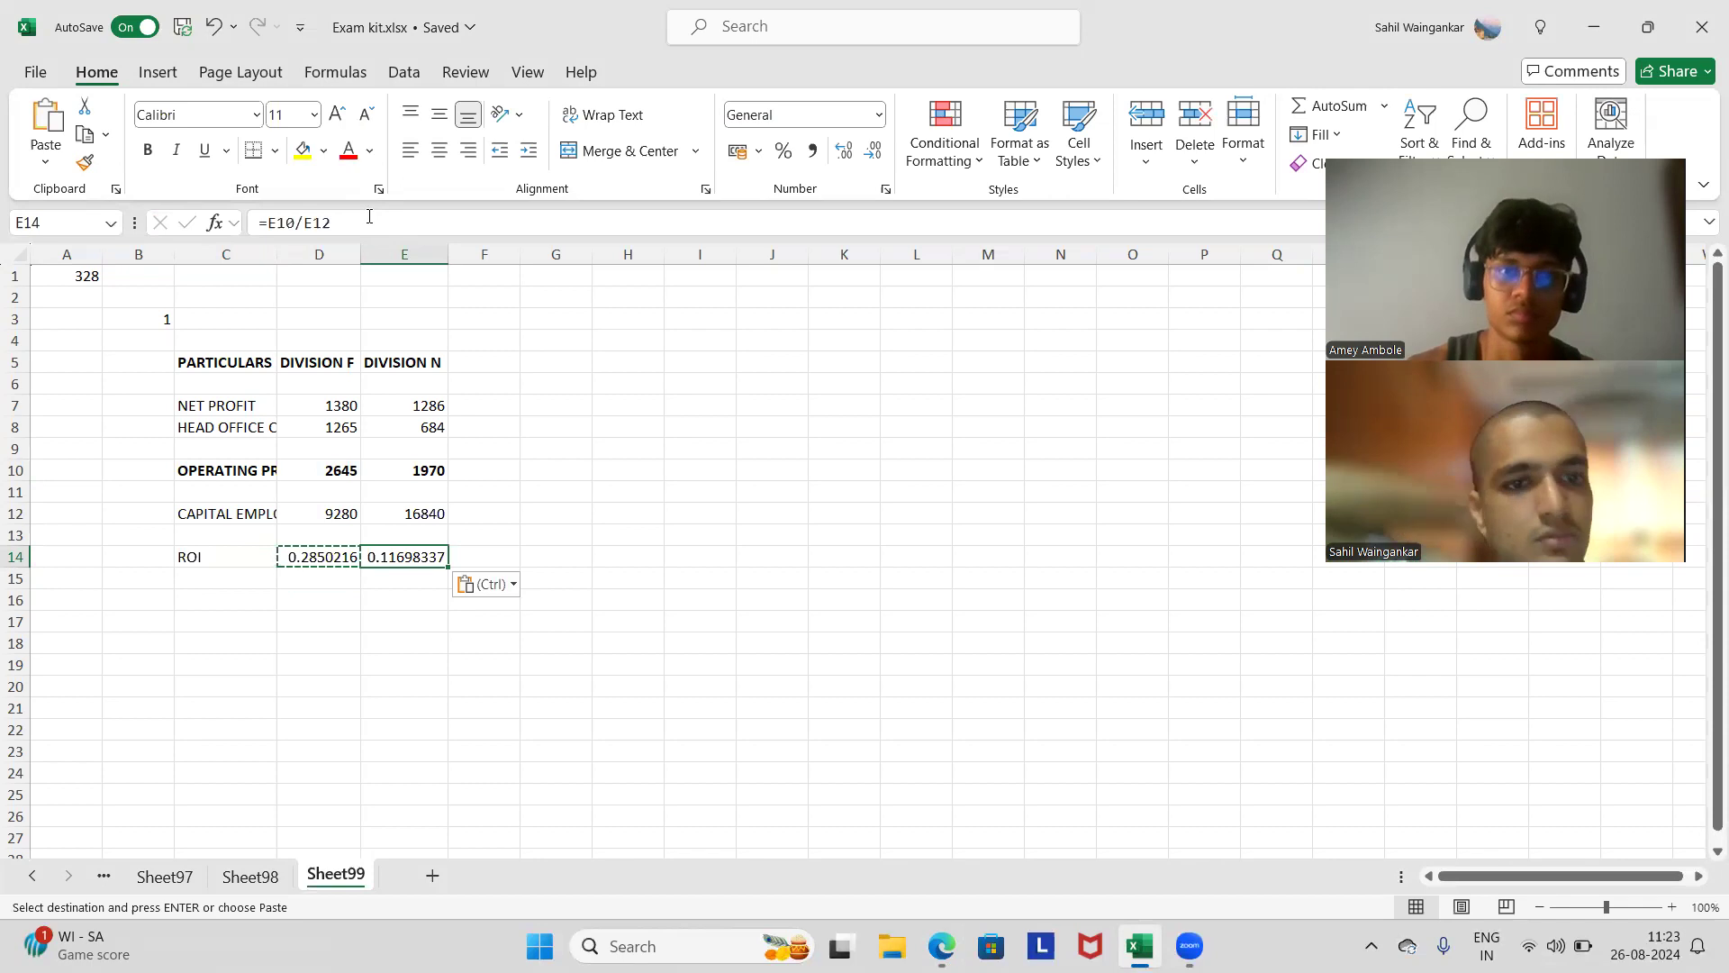
# Step: Consult the exam PDF and write the label FULL PERCENTAGE POINTS INCREASE in cell C16 of the workbook
pyautogui.hotkey('alt', 'Tab')
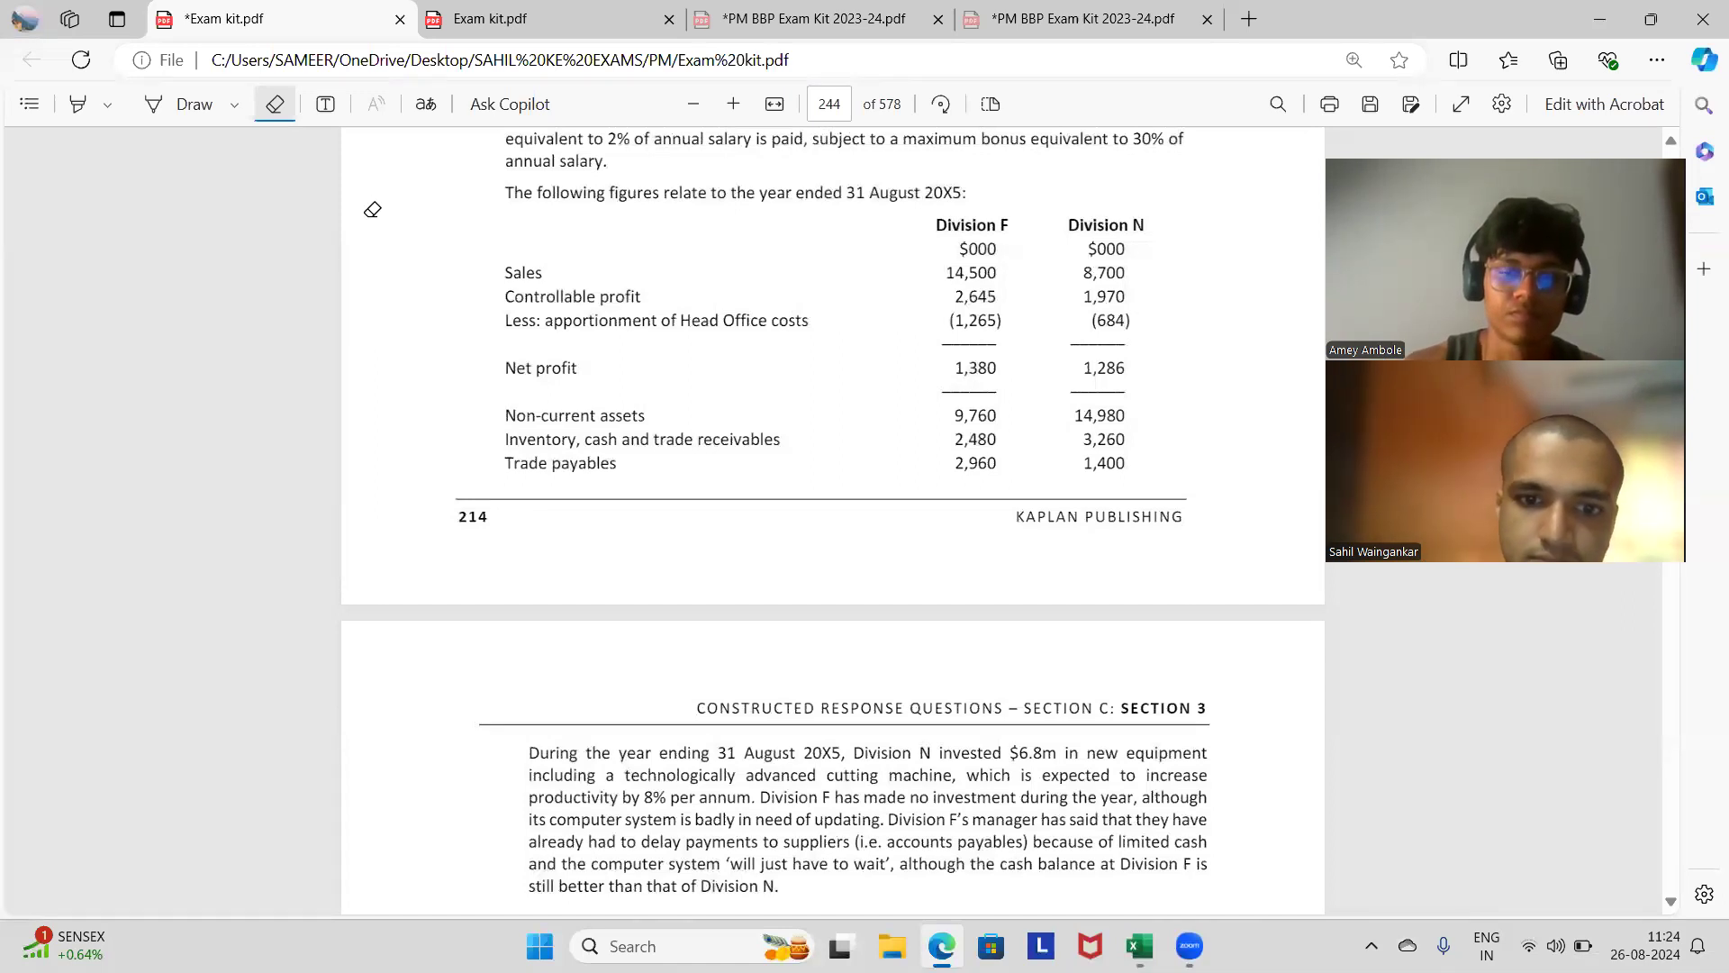
pyautogui.hotkey('alt', 'Tab')
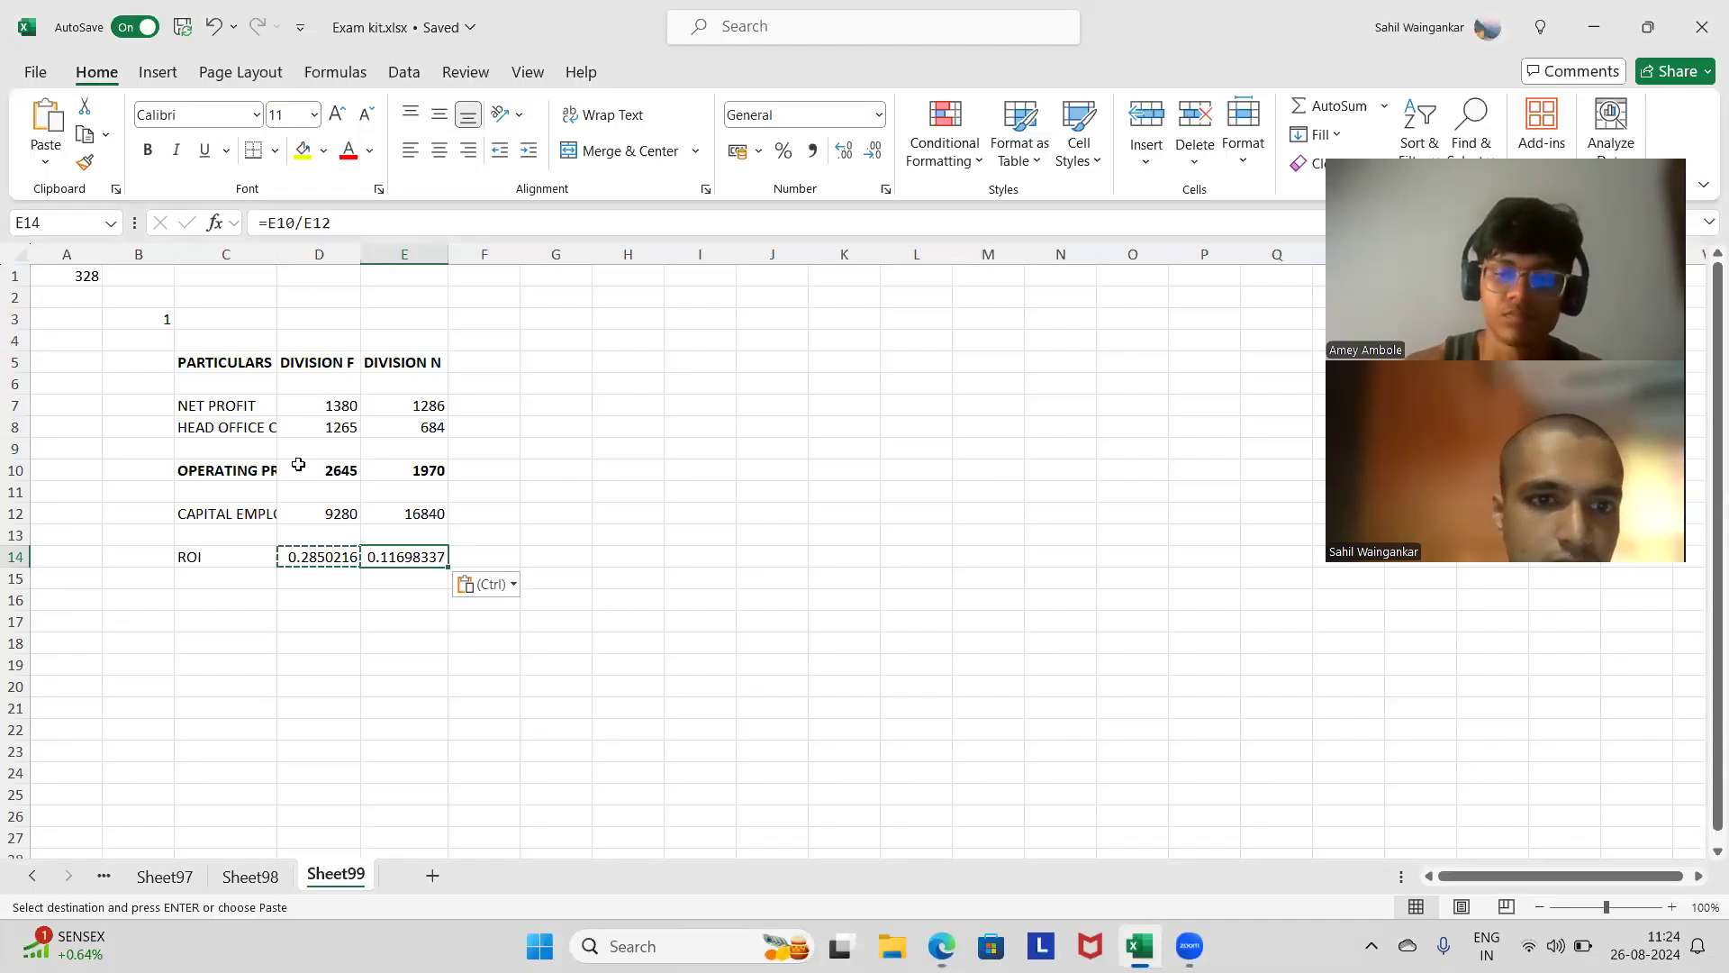
pyautogui.click(240, 595)
pyautogui.write('F')
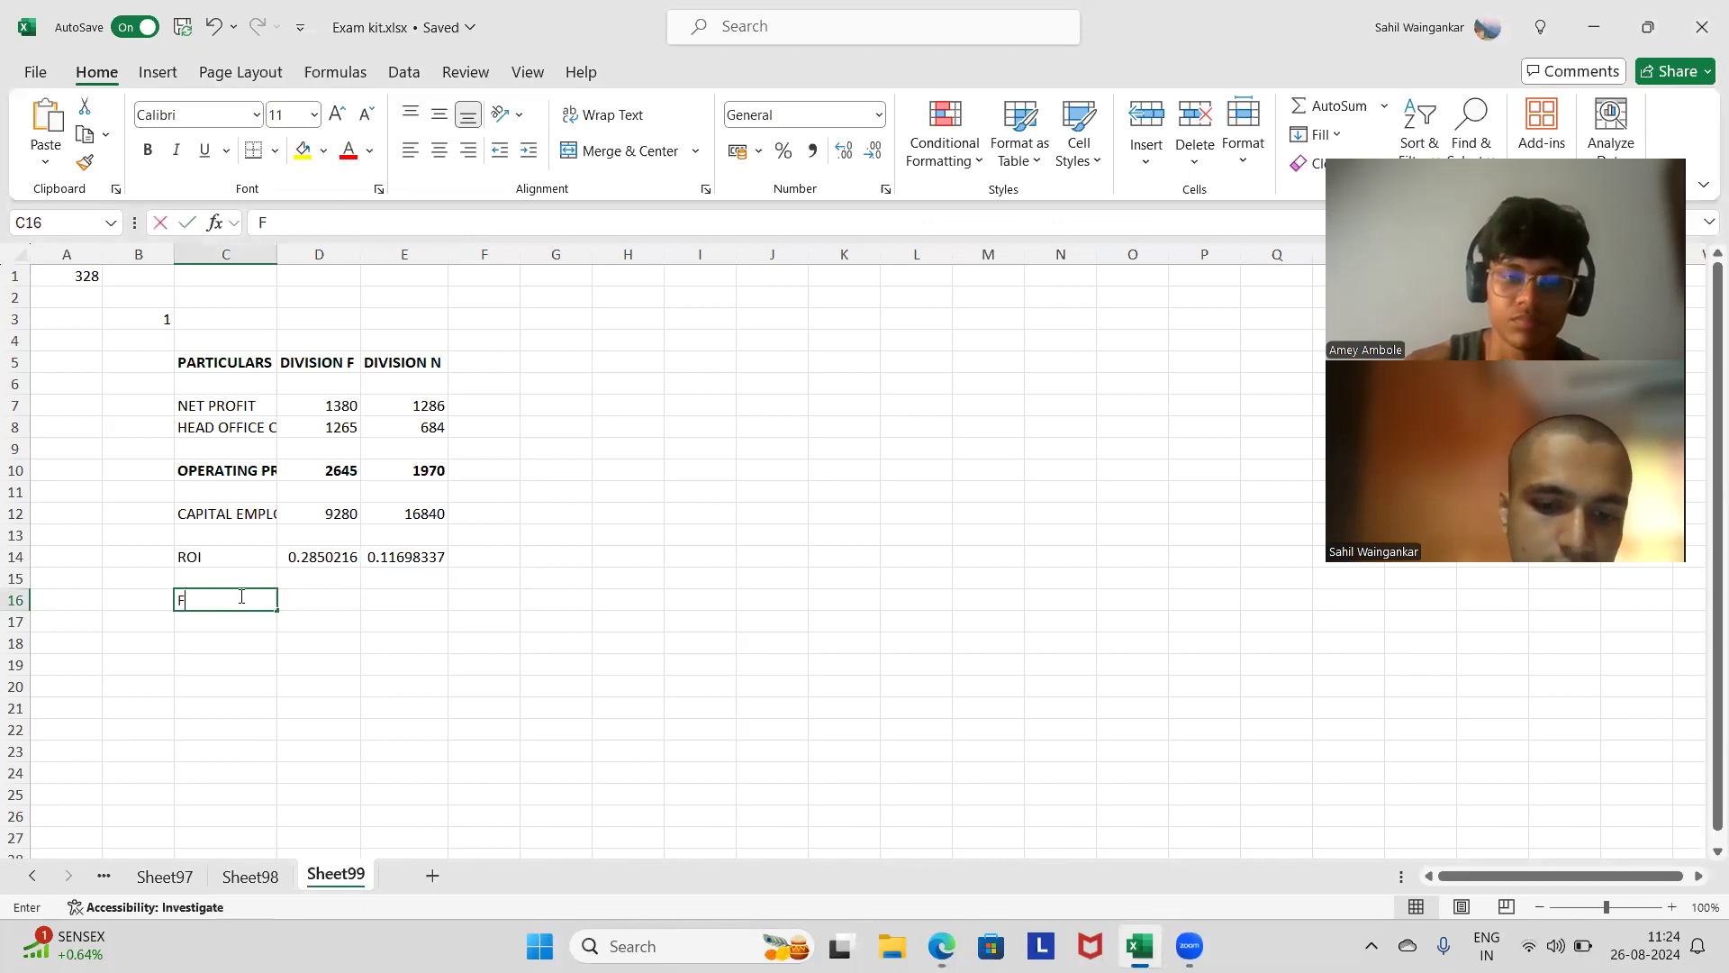
pyautogui.write('ULL PERCE')
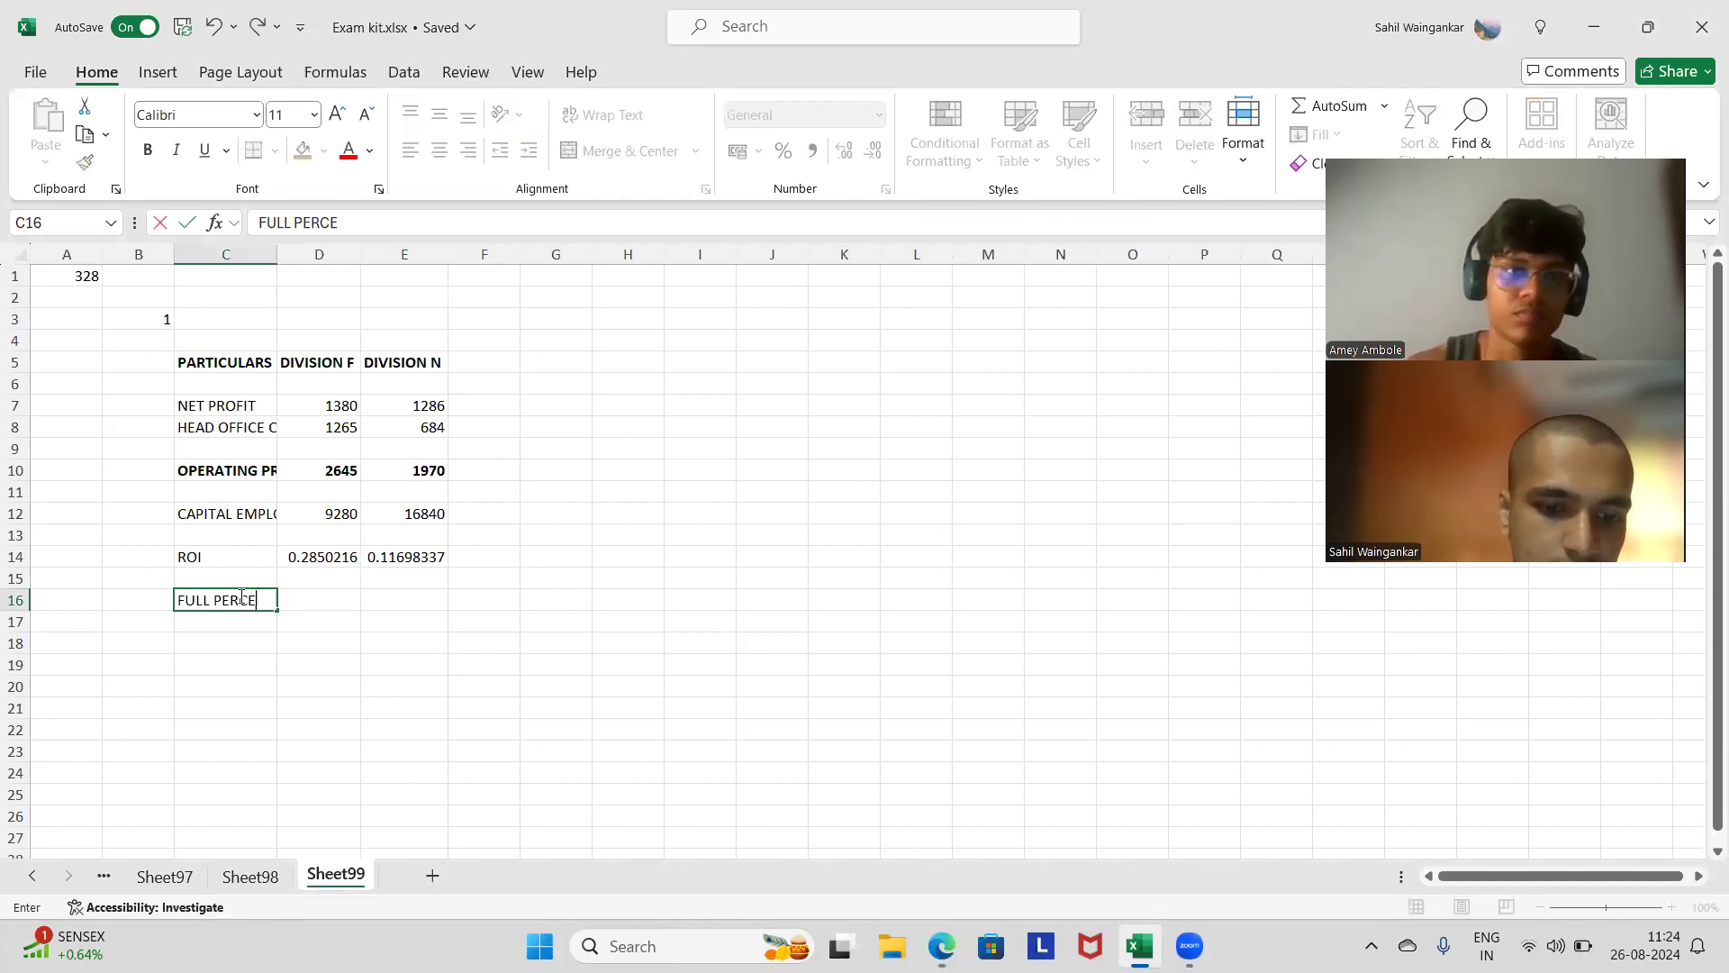
pyautogui.write('NTAGE POINTS INCOME')
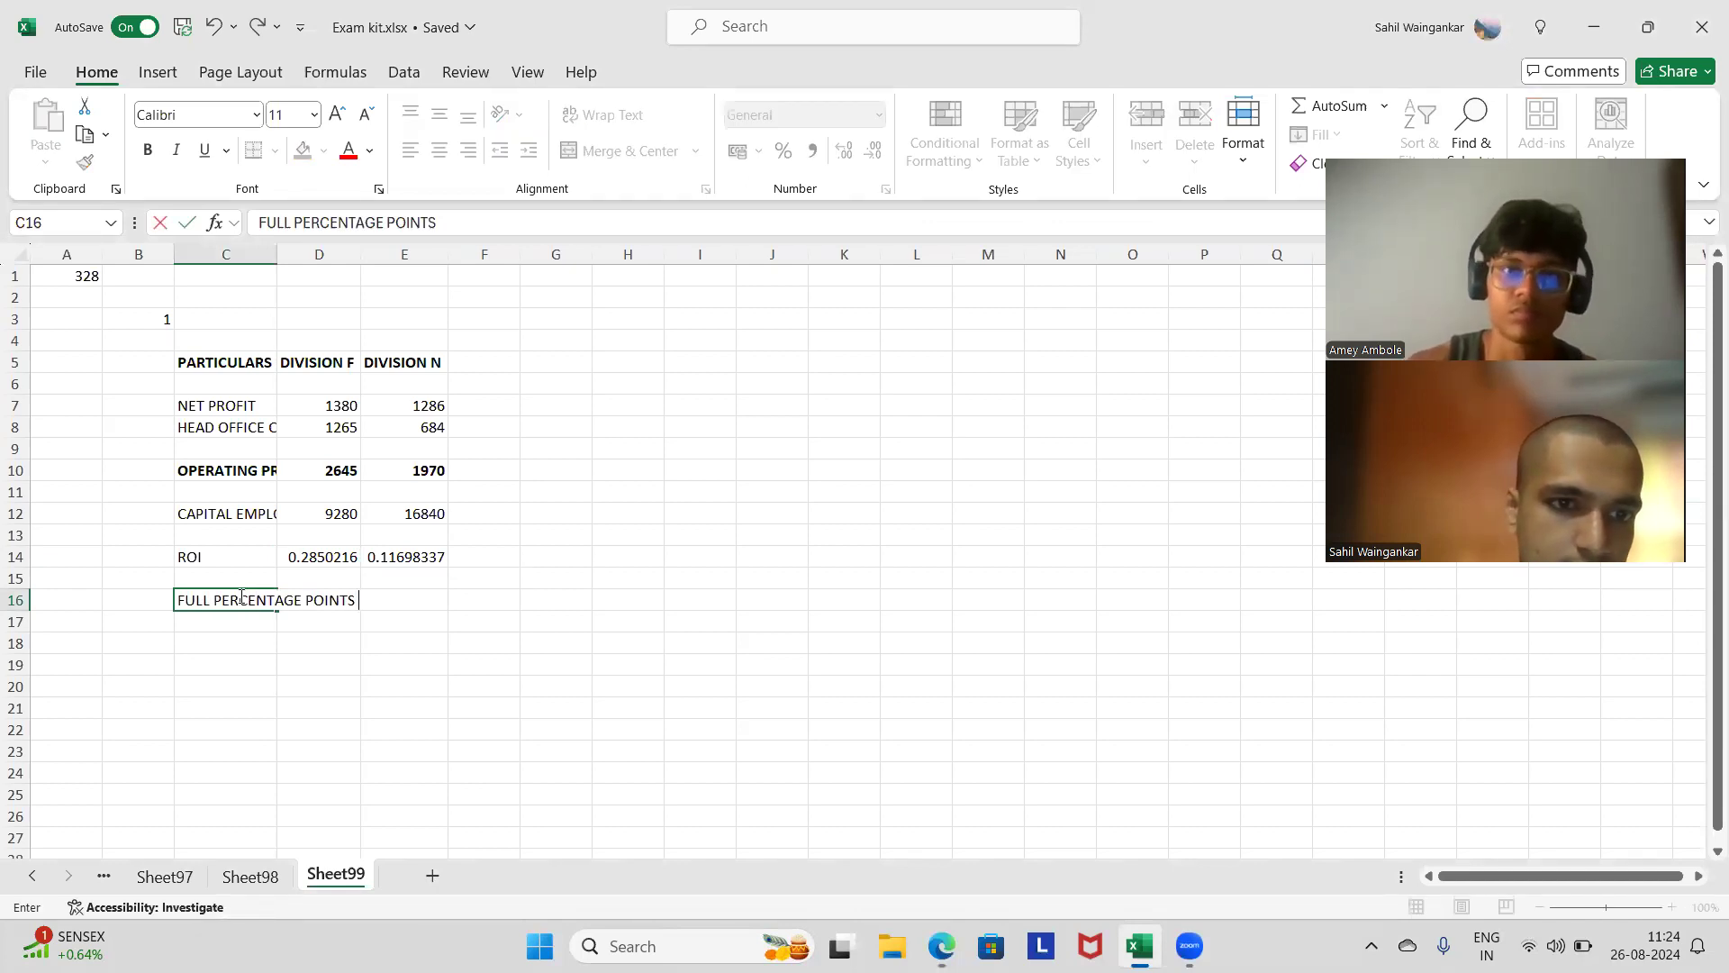
pyautogui.press('BackSpace')
pyautogui.press('BackSpace')
pyautogui.press('BackSpace')
pyautogui.write('CRE')
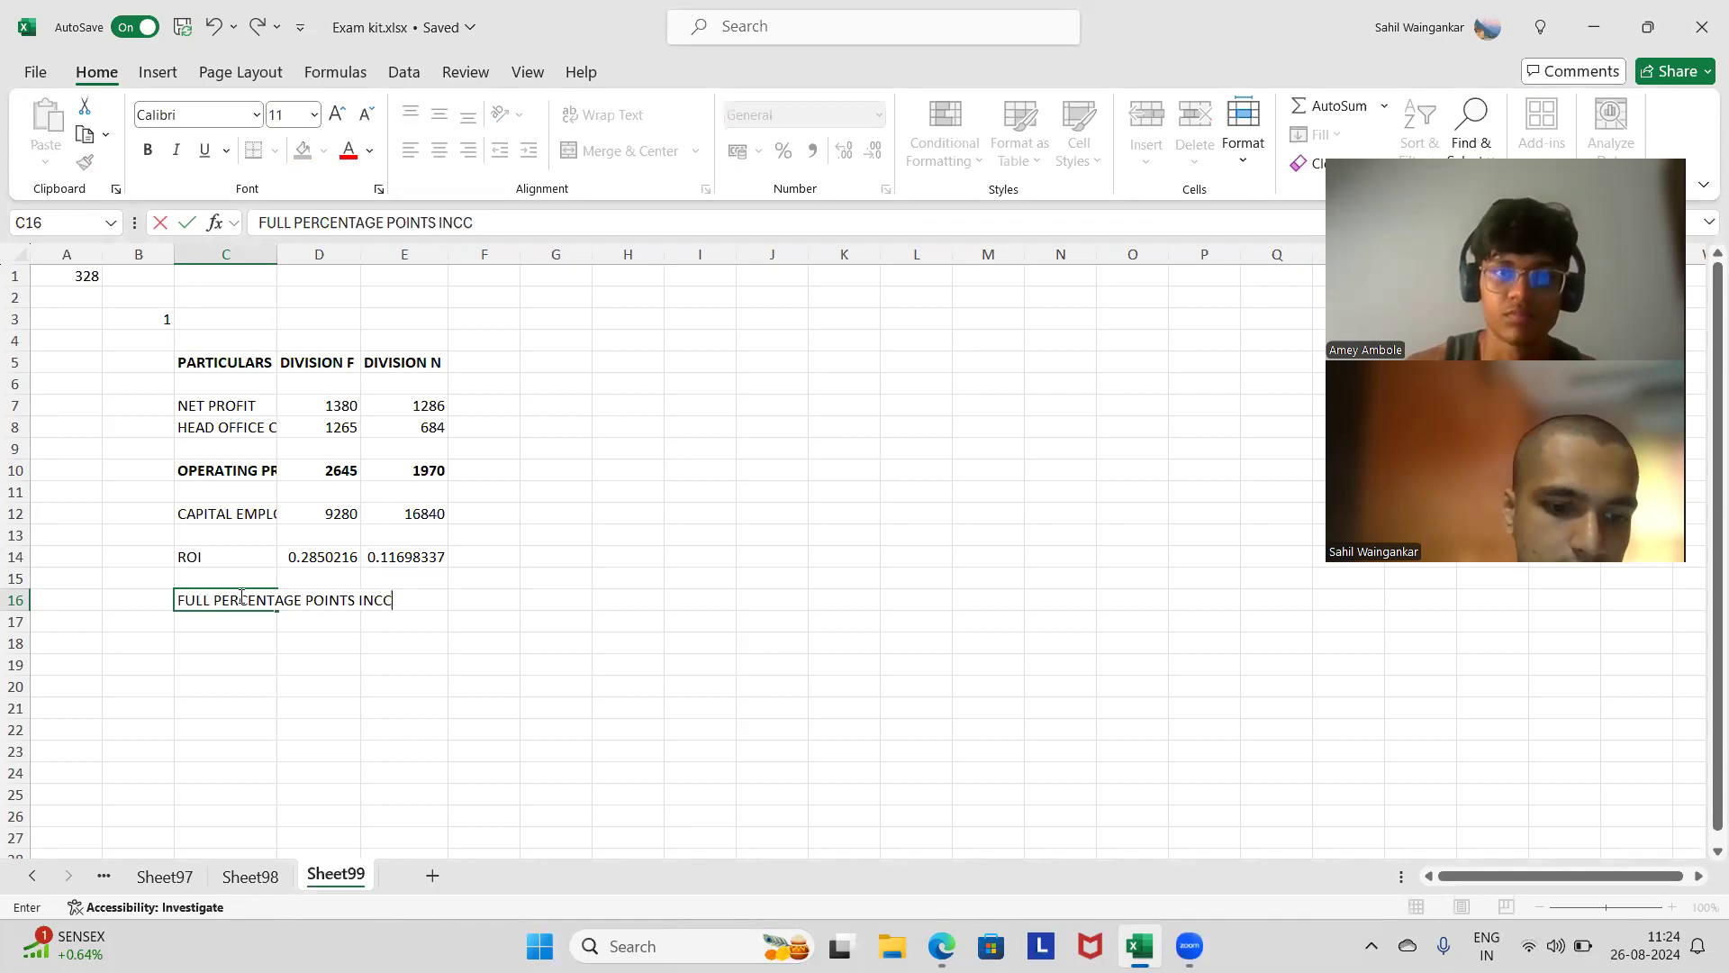
pyautogui.press('BackSpace')
pyautogui.press('BackSpace')
pyautogui.press('BackSpace')
pyautogui.write('REASE')
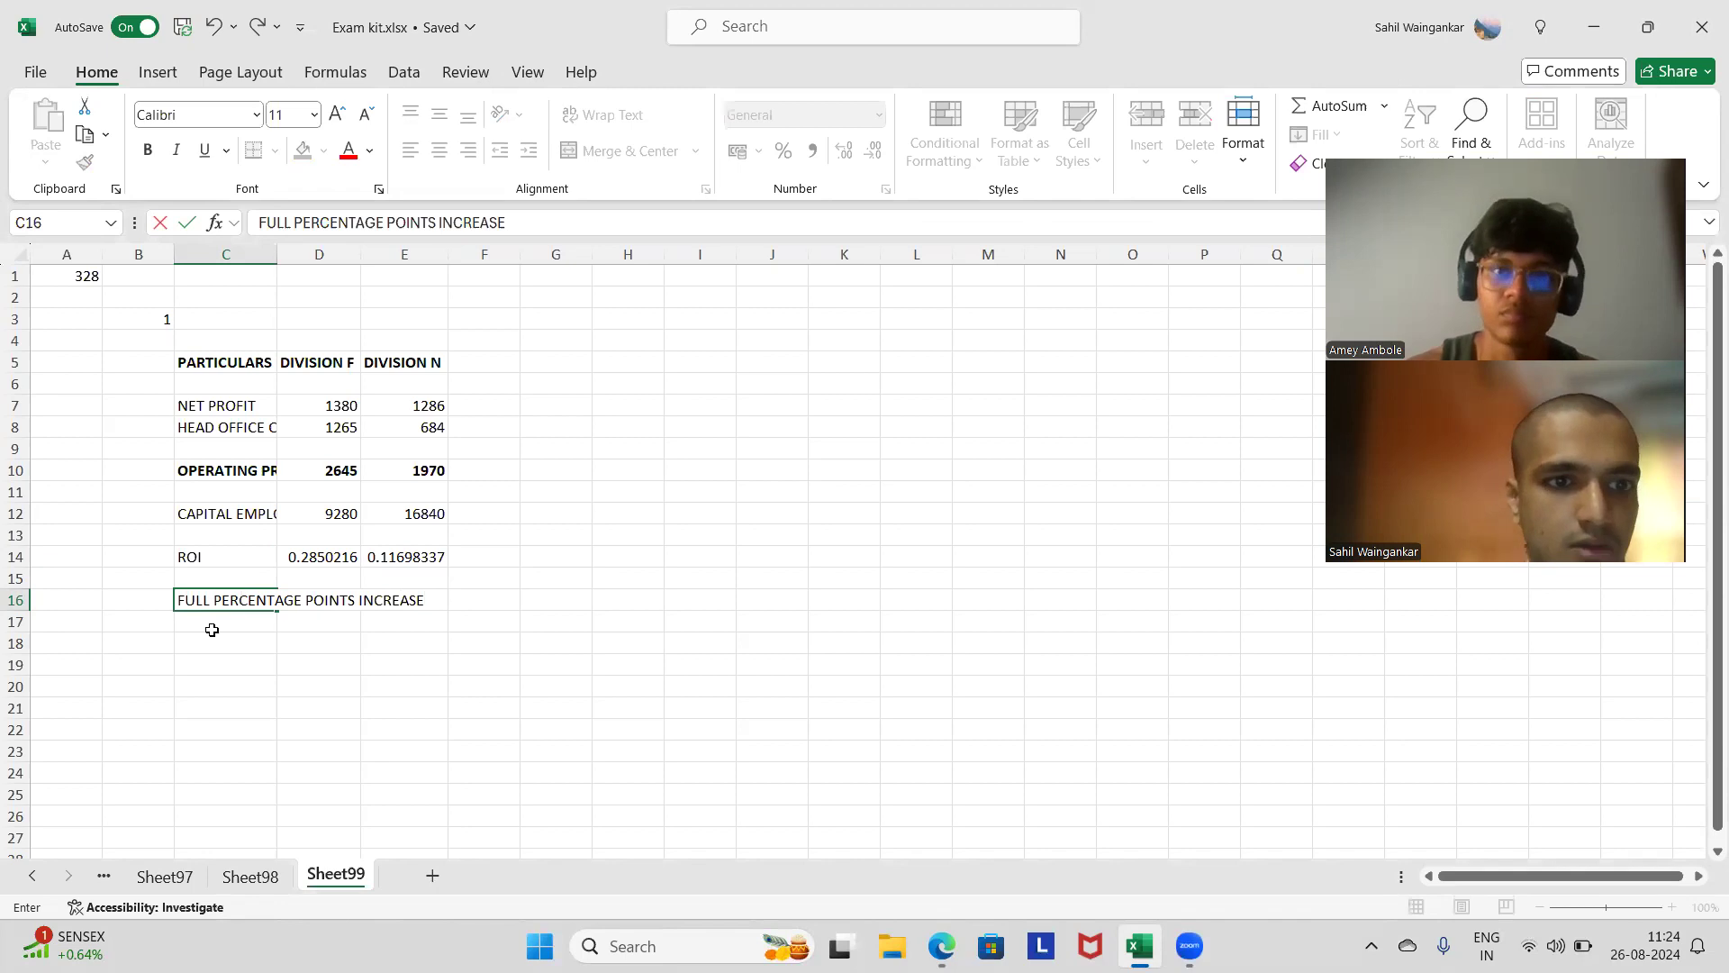
# Step: Move the FULL PERCENTAGE POINTS INCREASE label from C16 down to C17
pyautogui.click(406, 643)
pyautogui.click(227, 598)
pyautogui.hotkey('ctrl', 'c')
pyautogui.moveTo(227, 616); pyautogui.dragTo(228, 627)
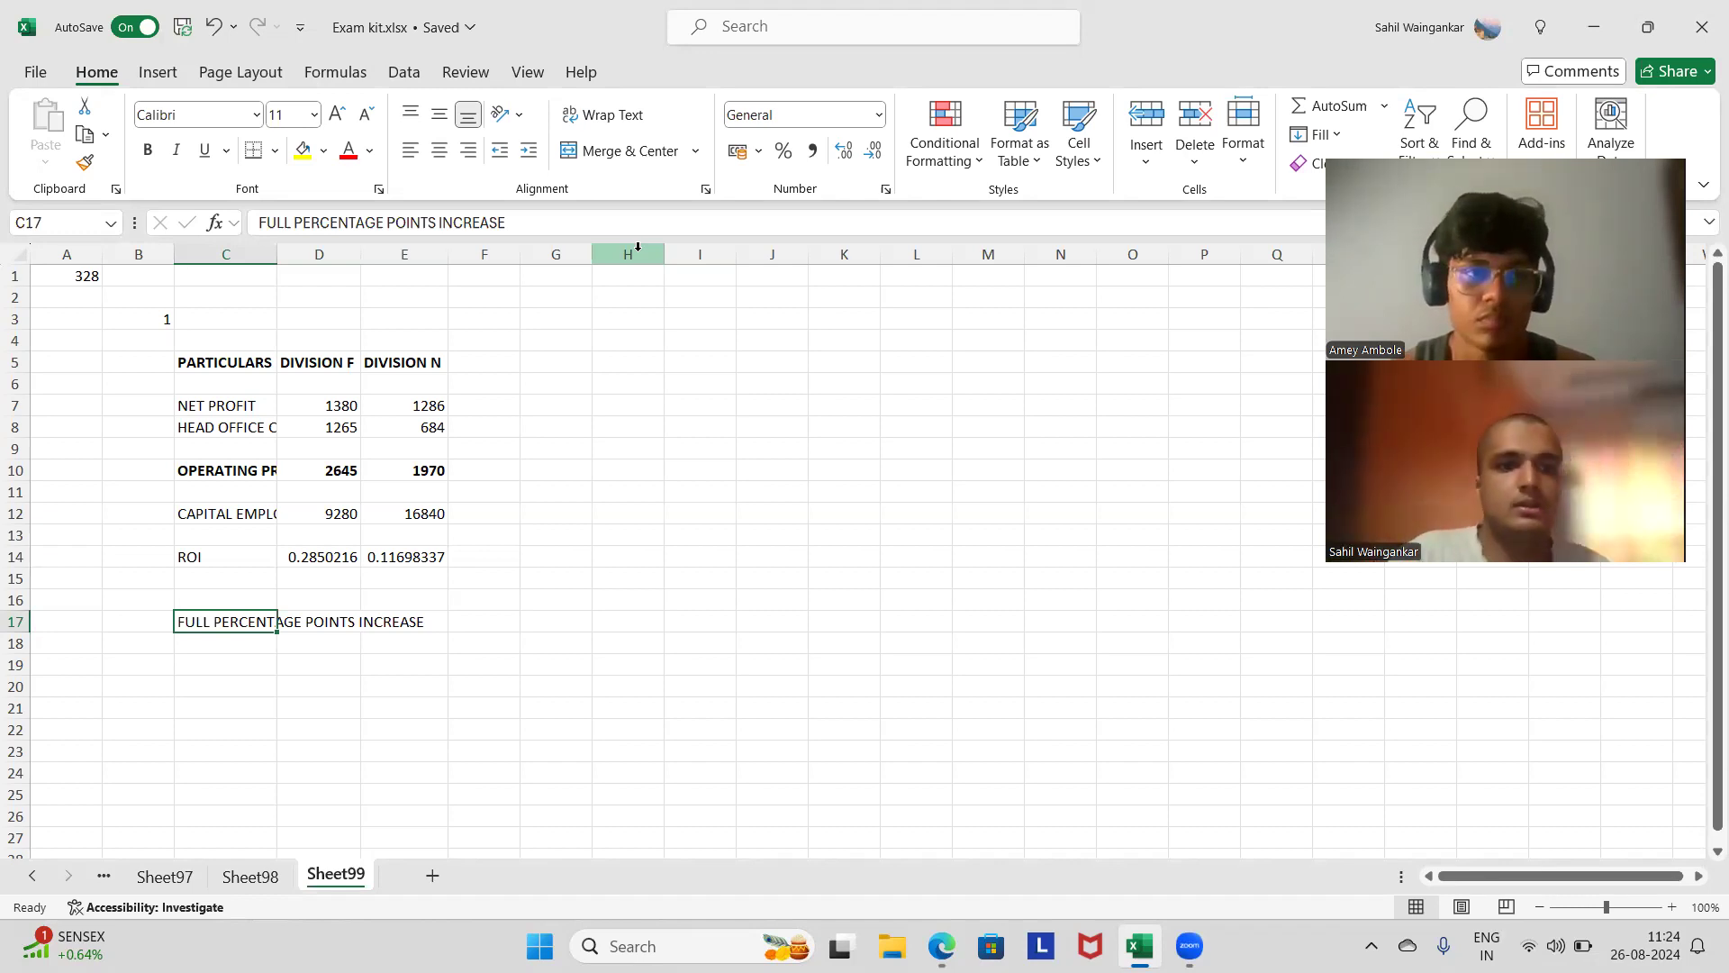
# Step: Enter the ROI percentages in row 15: 28% for Division F and 11.7% for Division N
pyautogui.press('Right')
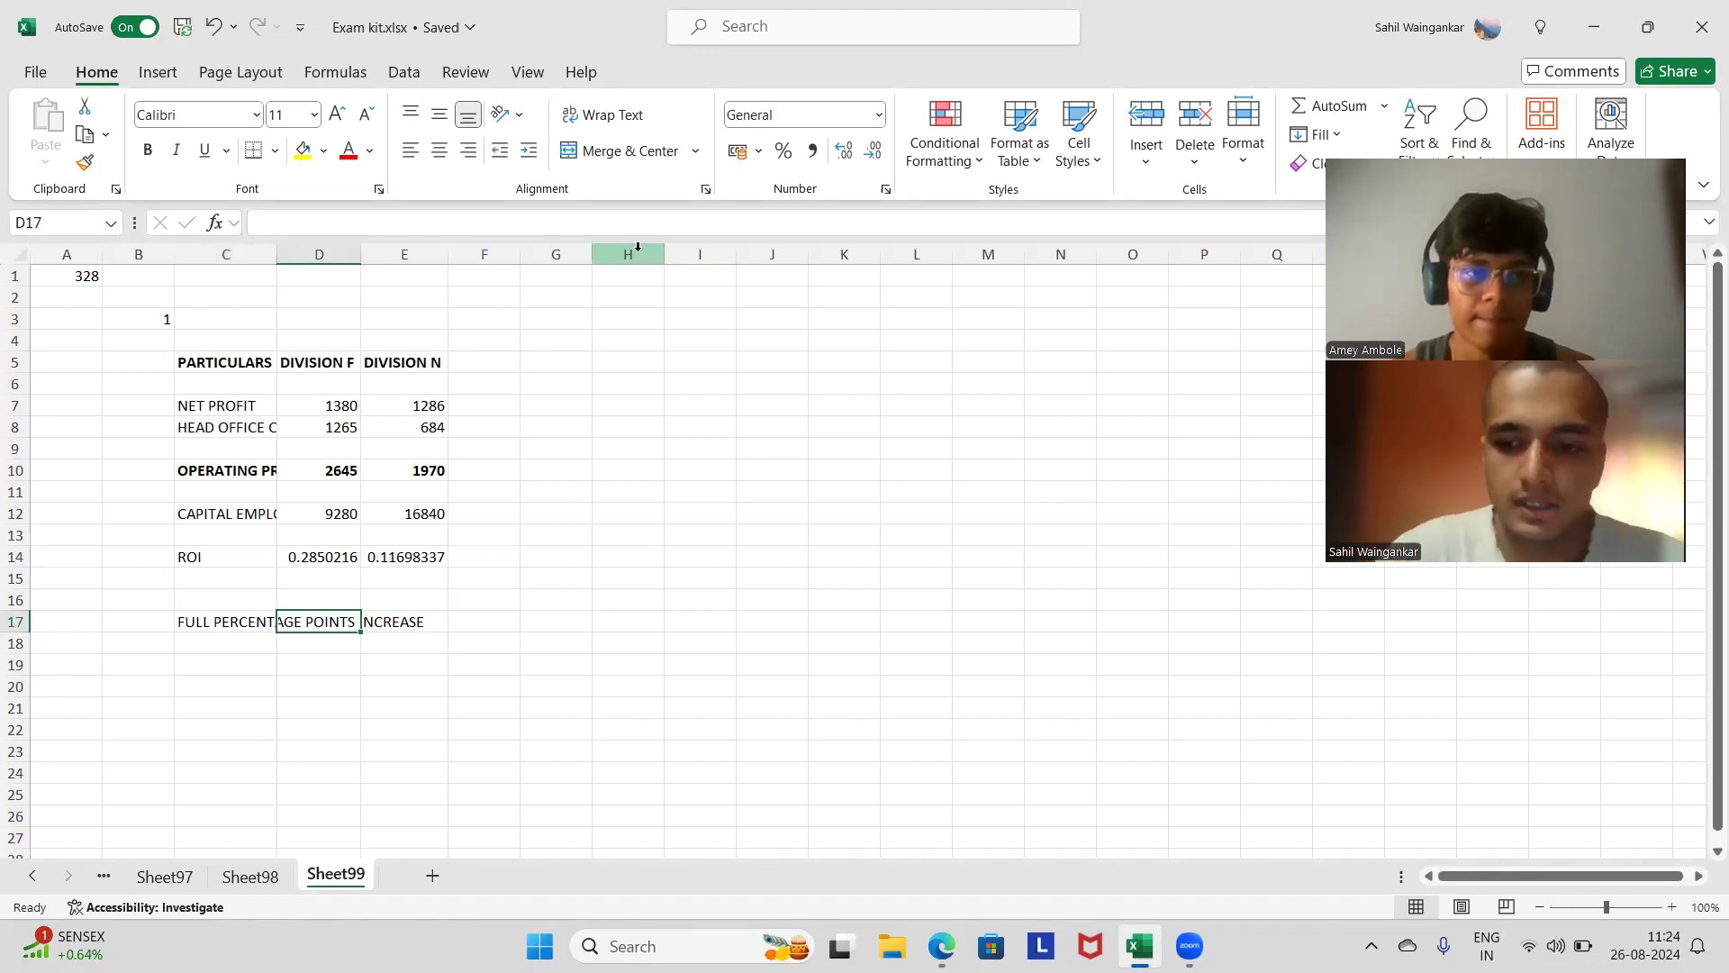
pyautogui.press('Up')
pyautogui.press('Up')
pyautogui.write('28%')
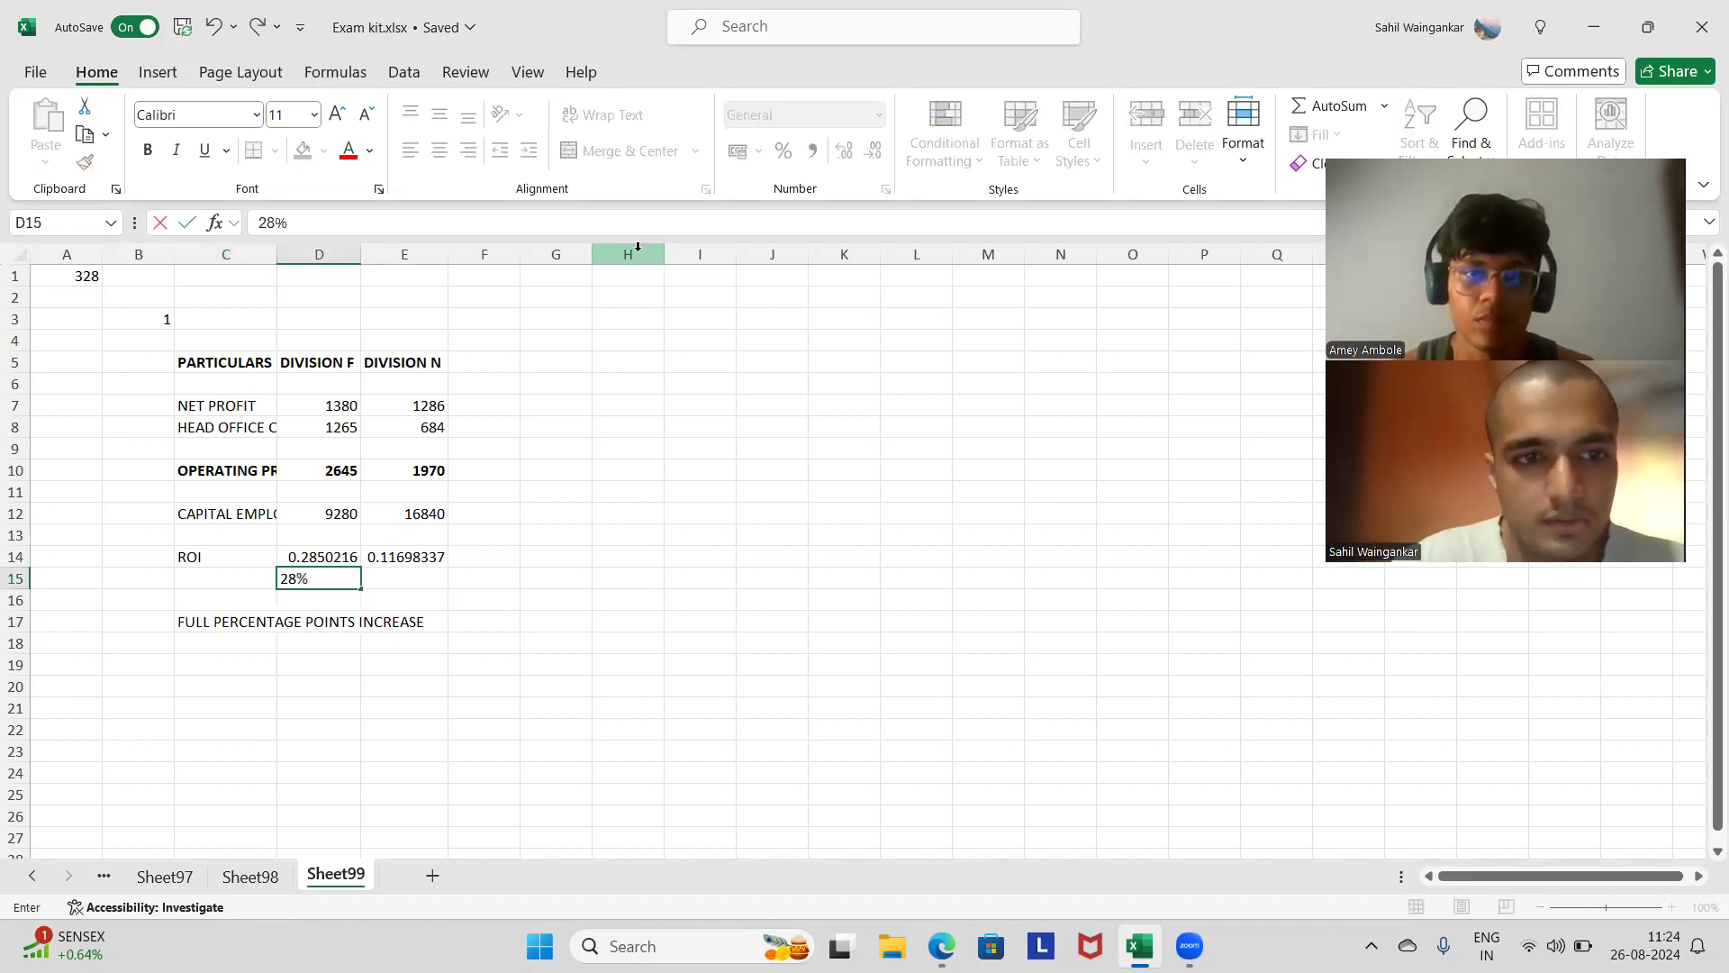
pyautogui.press('Tab')
pyautogui.write('11')
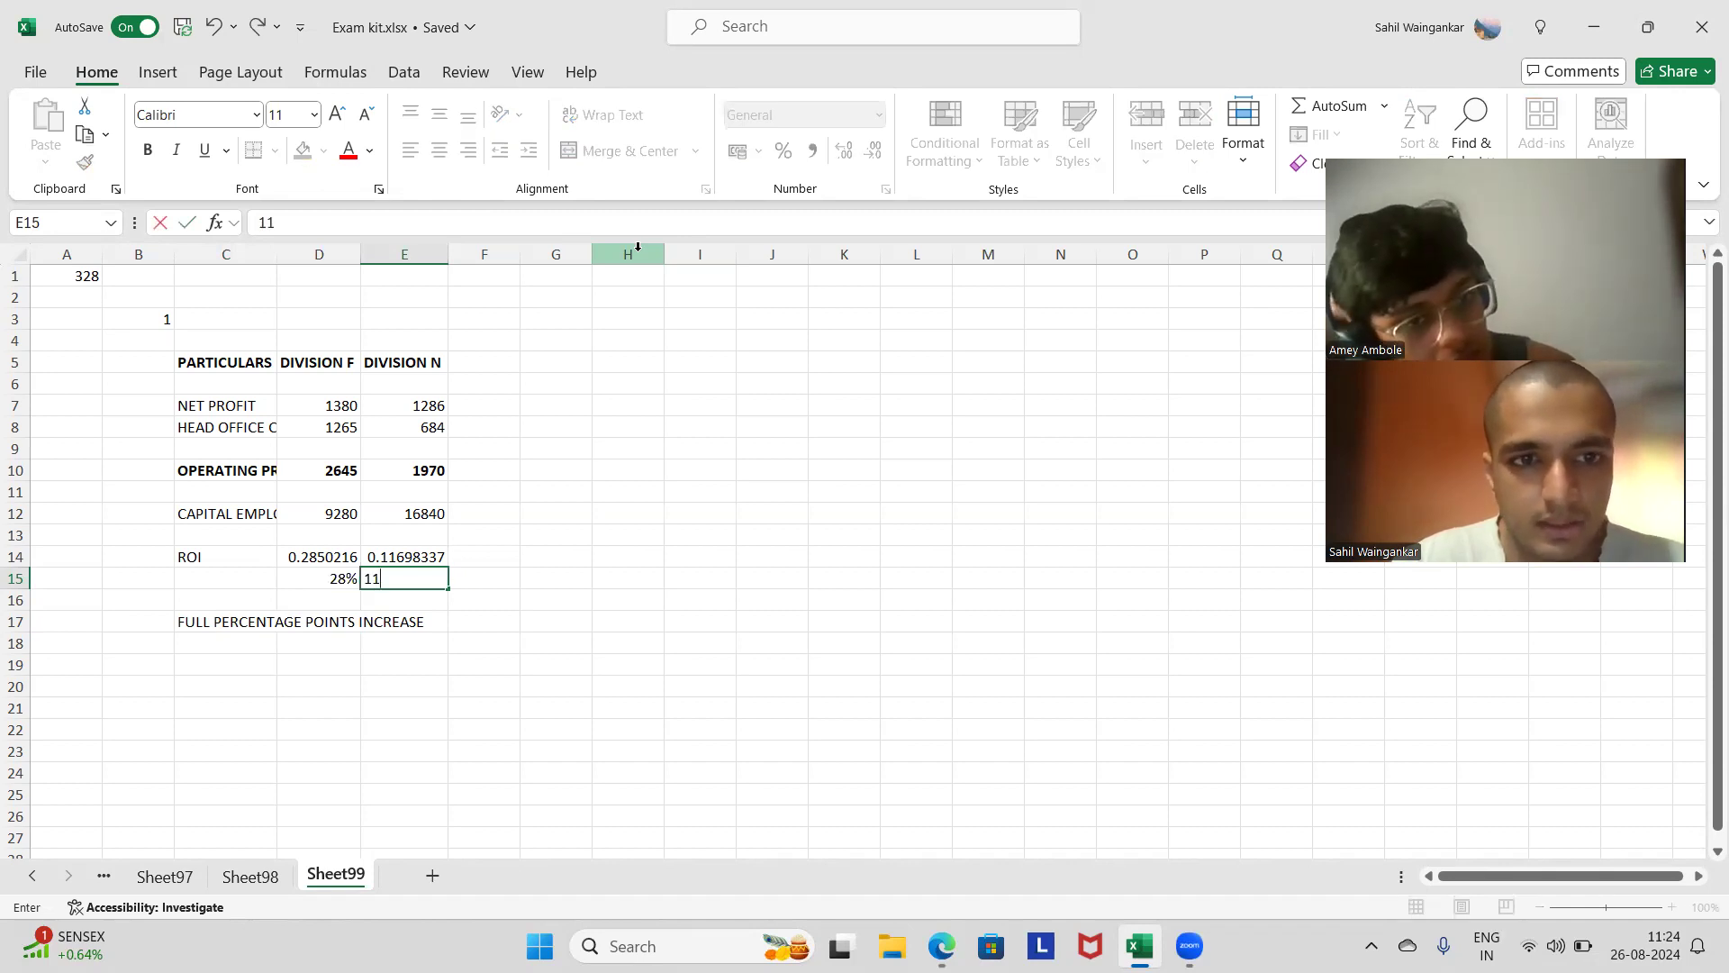
pyautogui.write('.7%')
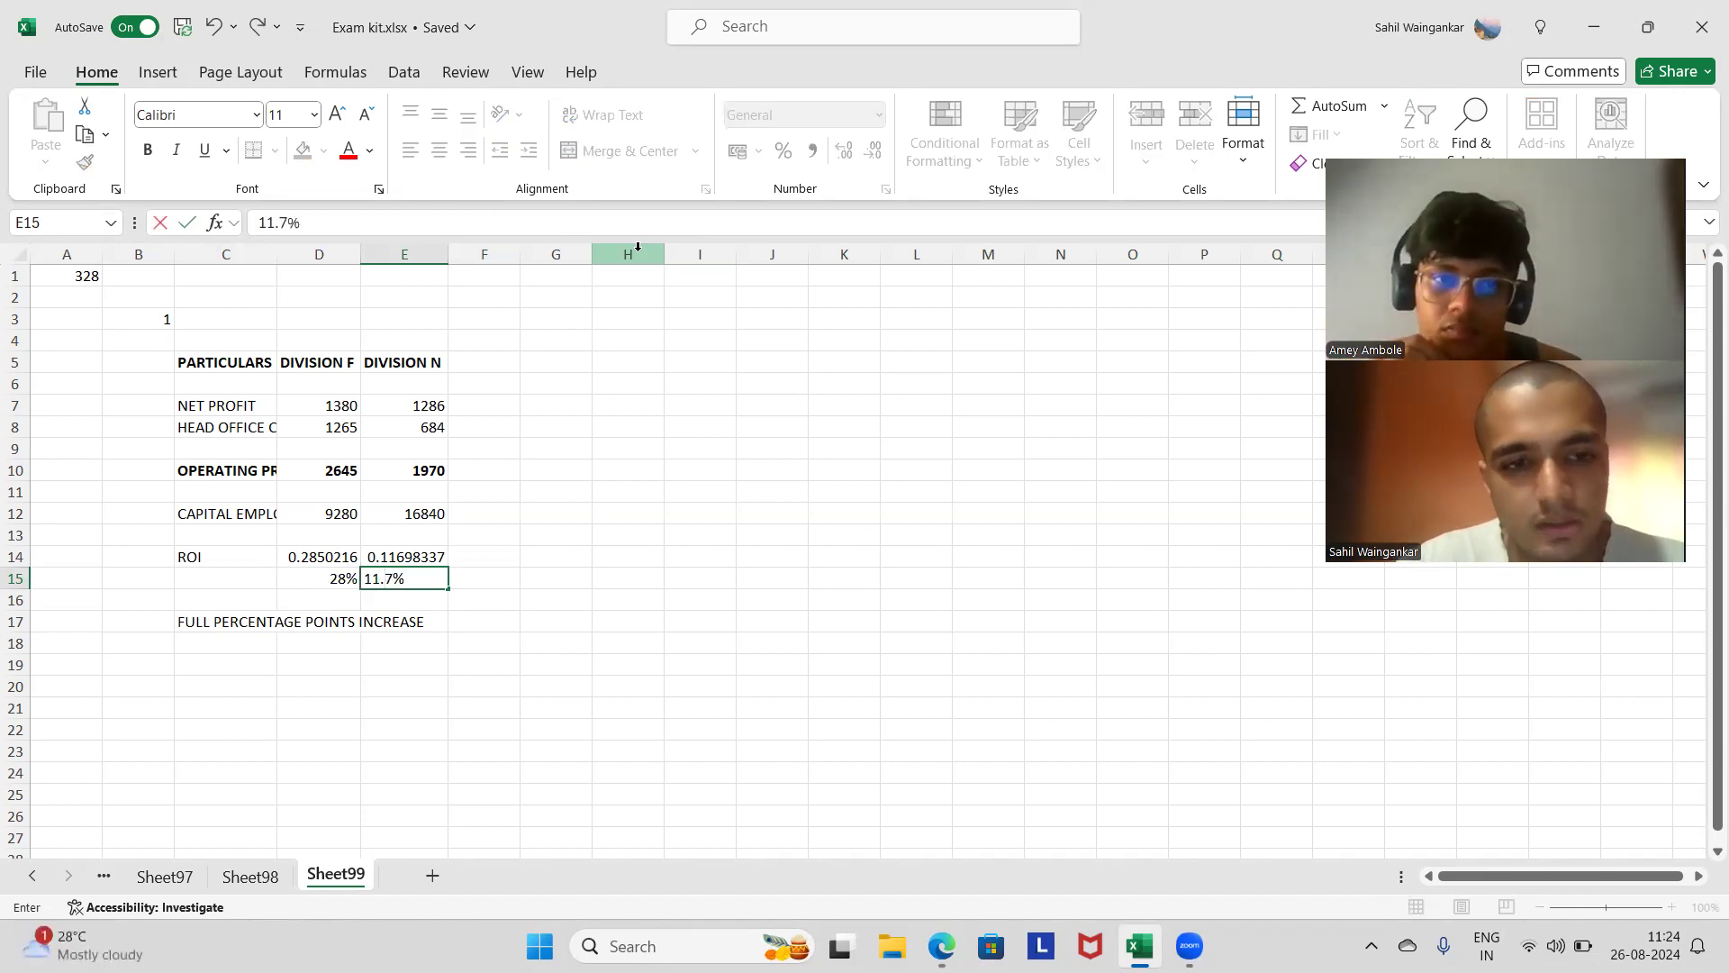
pyautogui.press('Left')
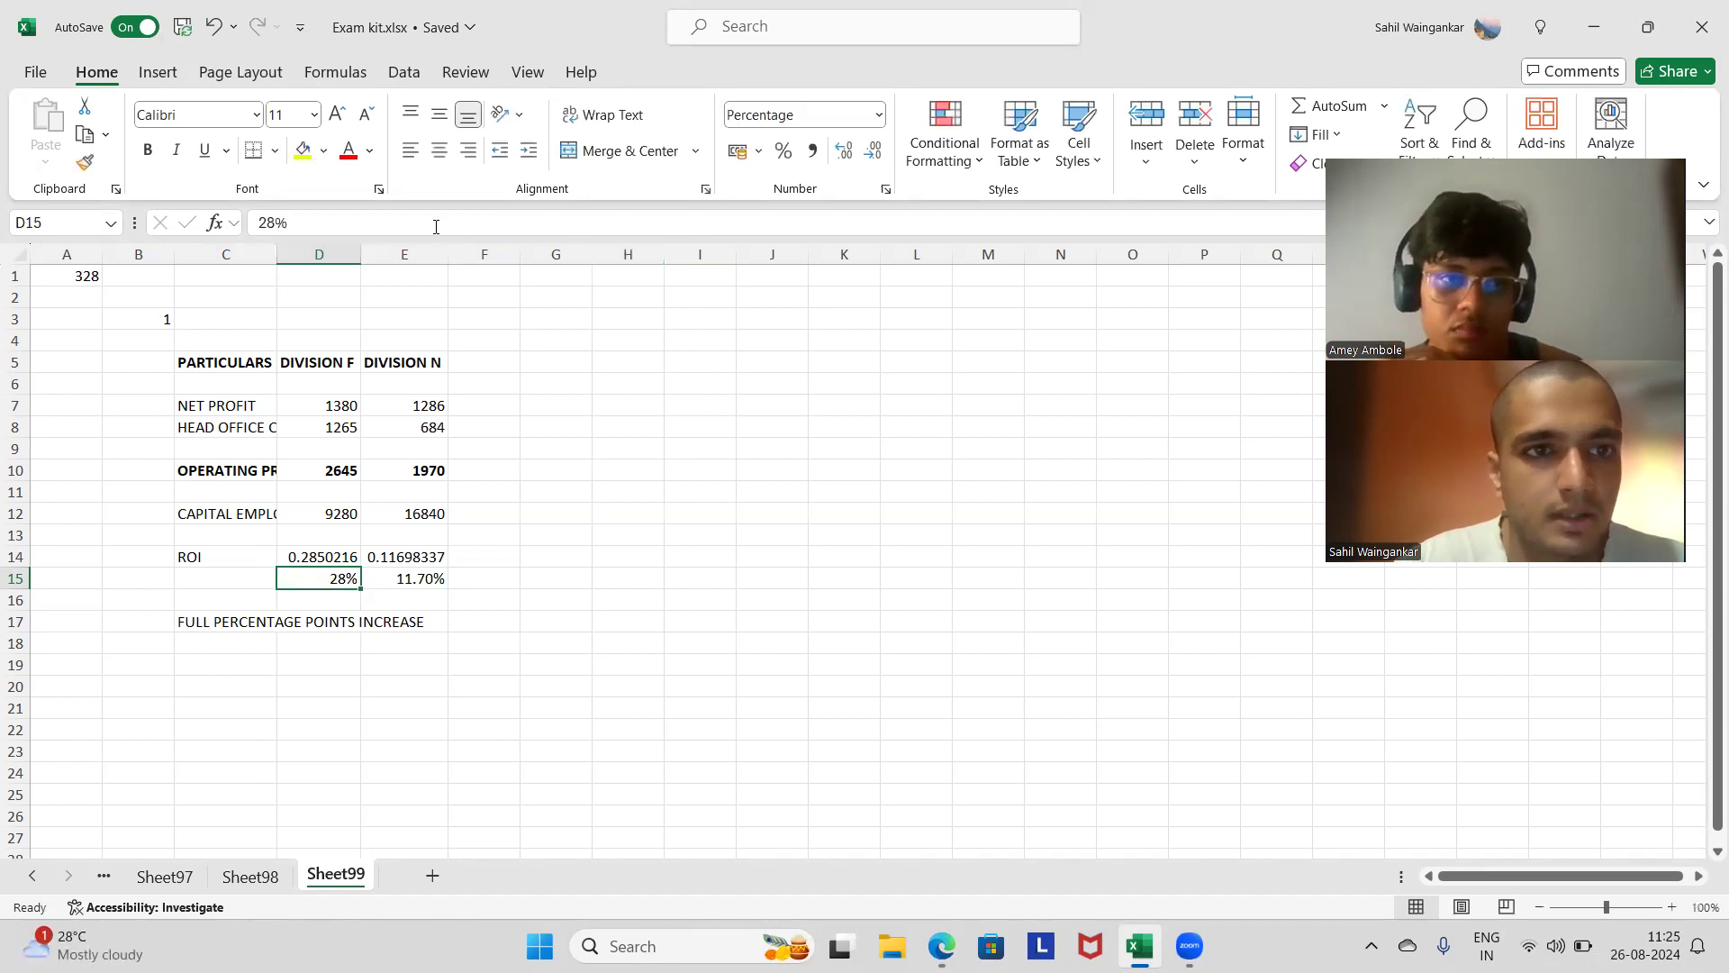
# Step: Change Division F's percentage in D15 to 29%
pyautogui.click(275, 222)
pyautogui.press('BackSpace')
pyautogui.write('9')
pyautogui.press('Return')
# Step: Add the label ROI INCREASE in cell C15
pyautogui.press('Left')
pyautogui.press('Up')
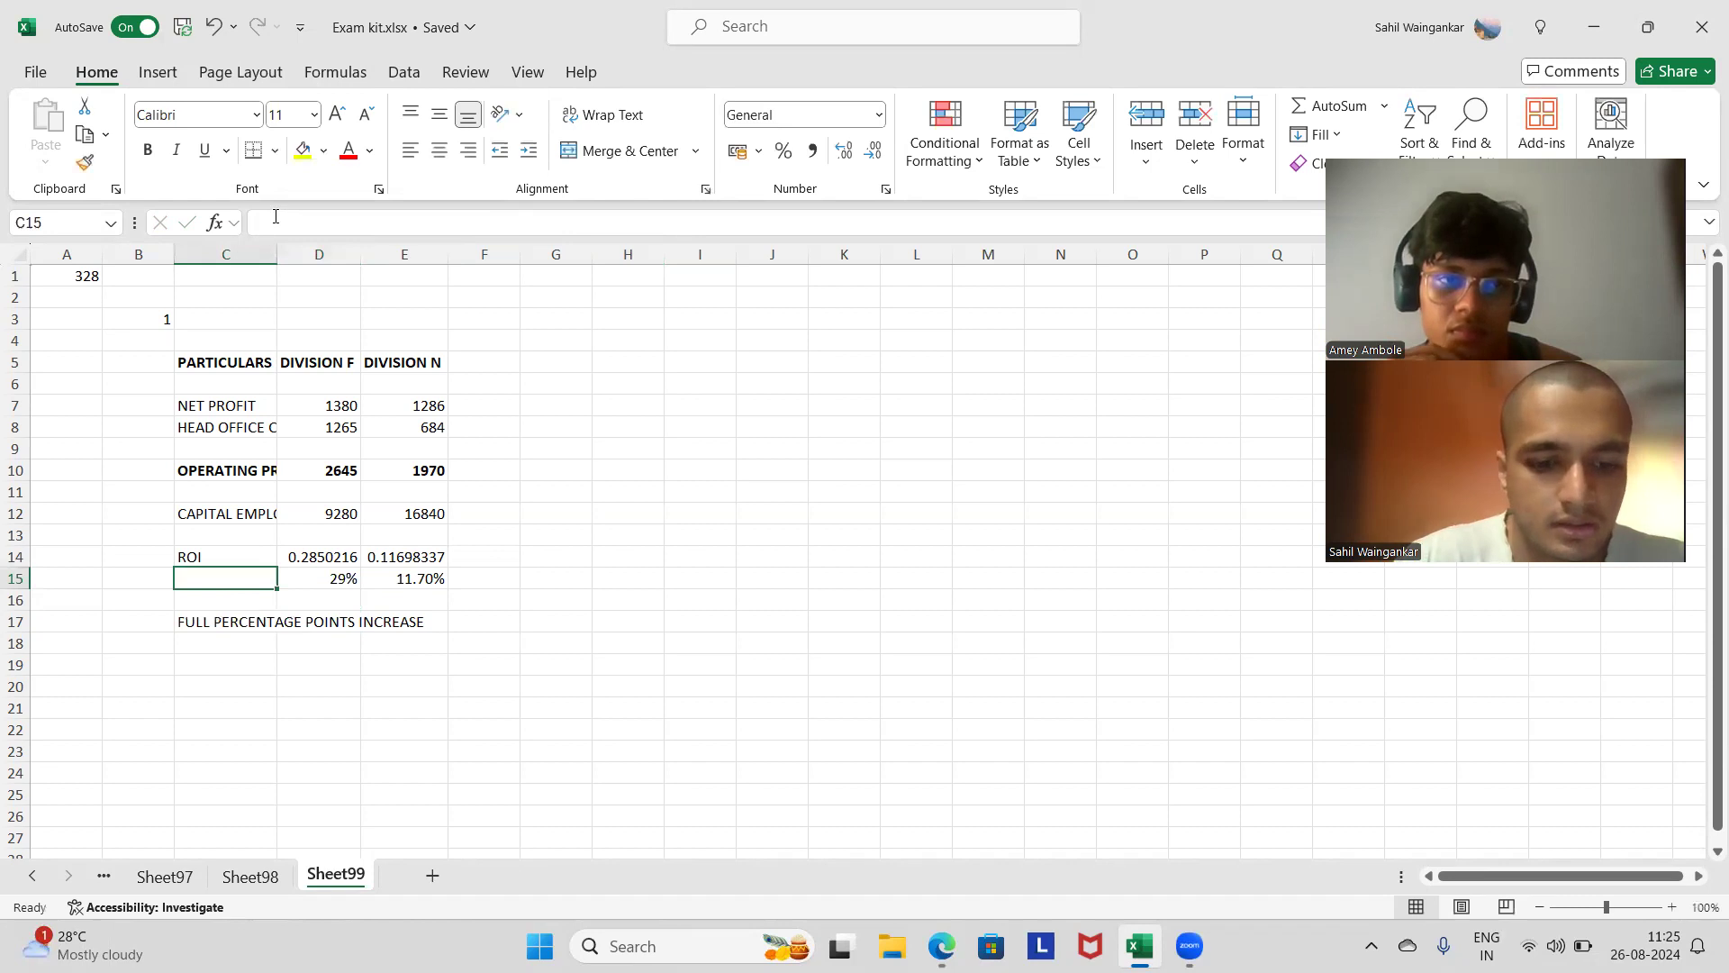
pyautogui.write('ROI INC')
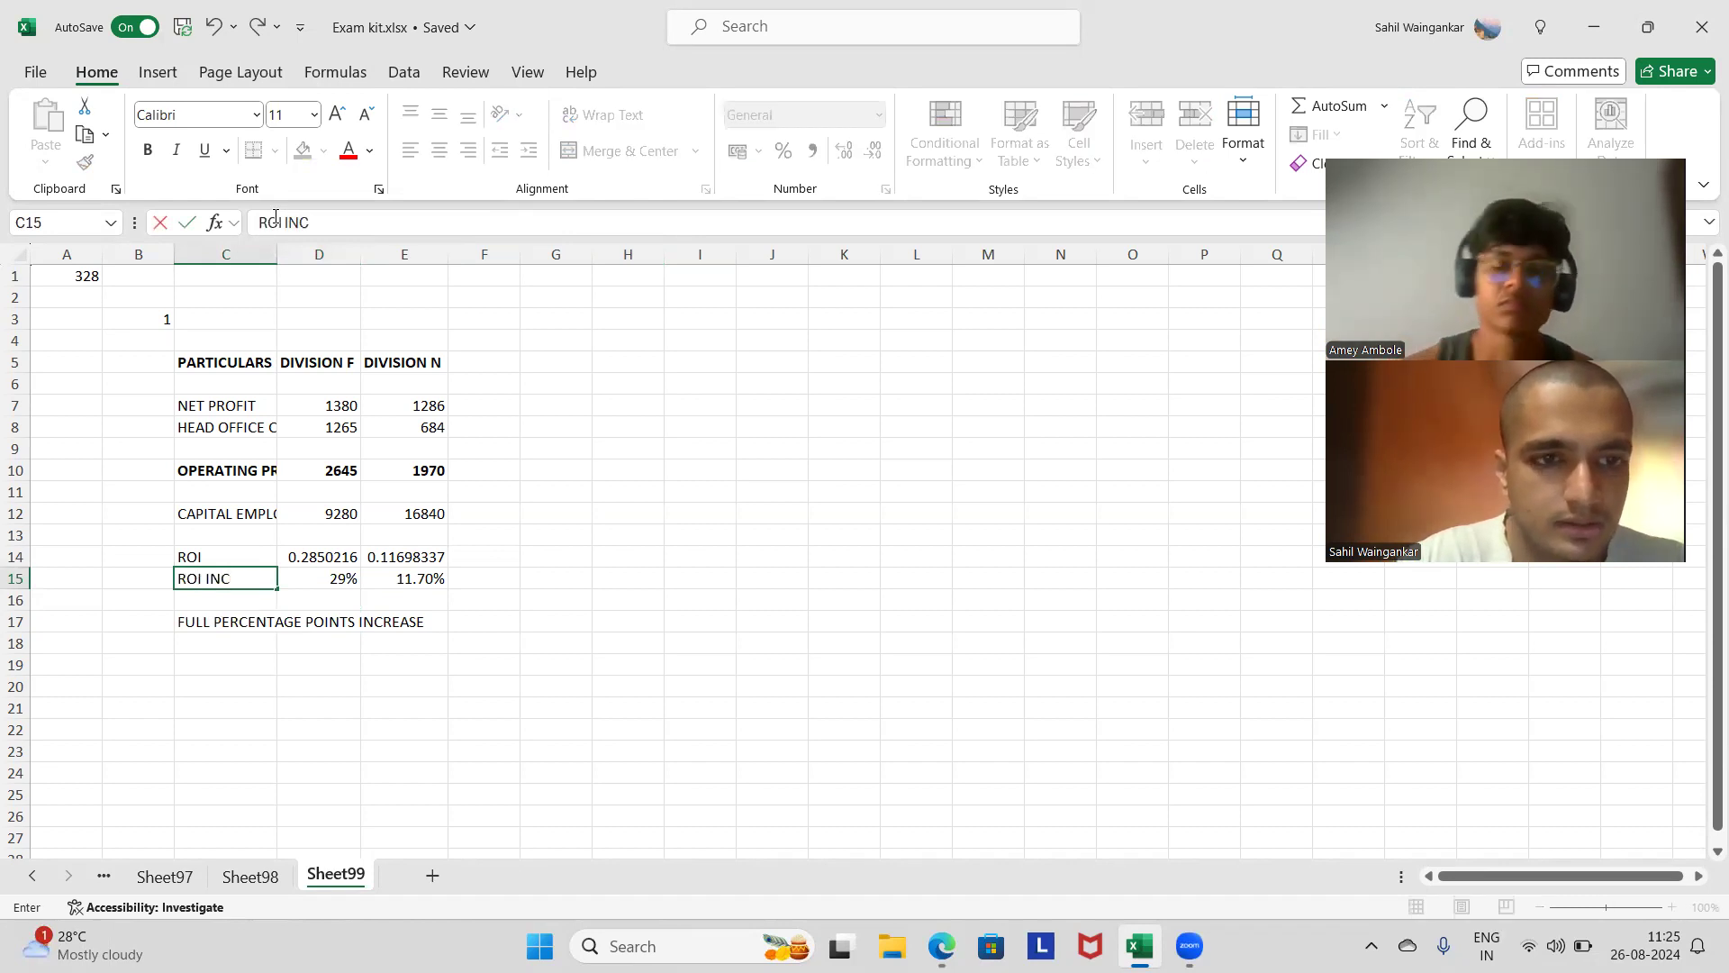
pyautogui.write('REASE')
pyautogui.press('Tab')
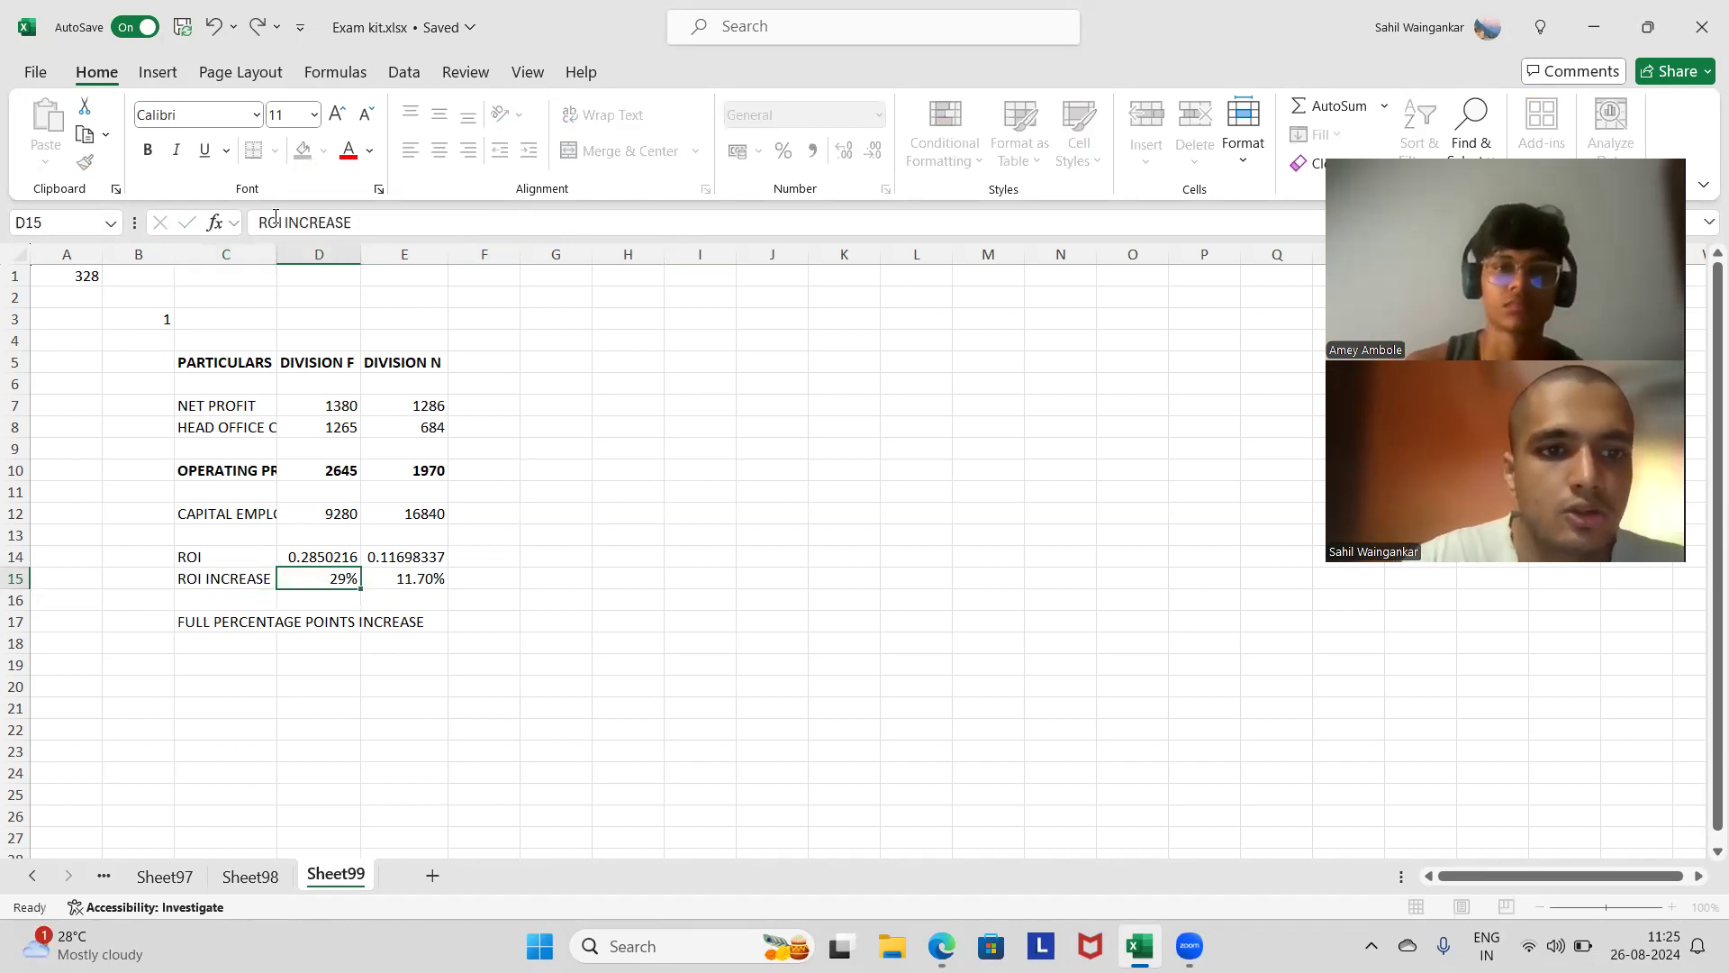
# Step: Enter the full percentage points increase in row 17: 18% for Division F and 1% for Division N
pyautogui.press('Down')
pyautogui.press('Down')
pyautogui.press('F2')
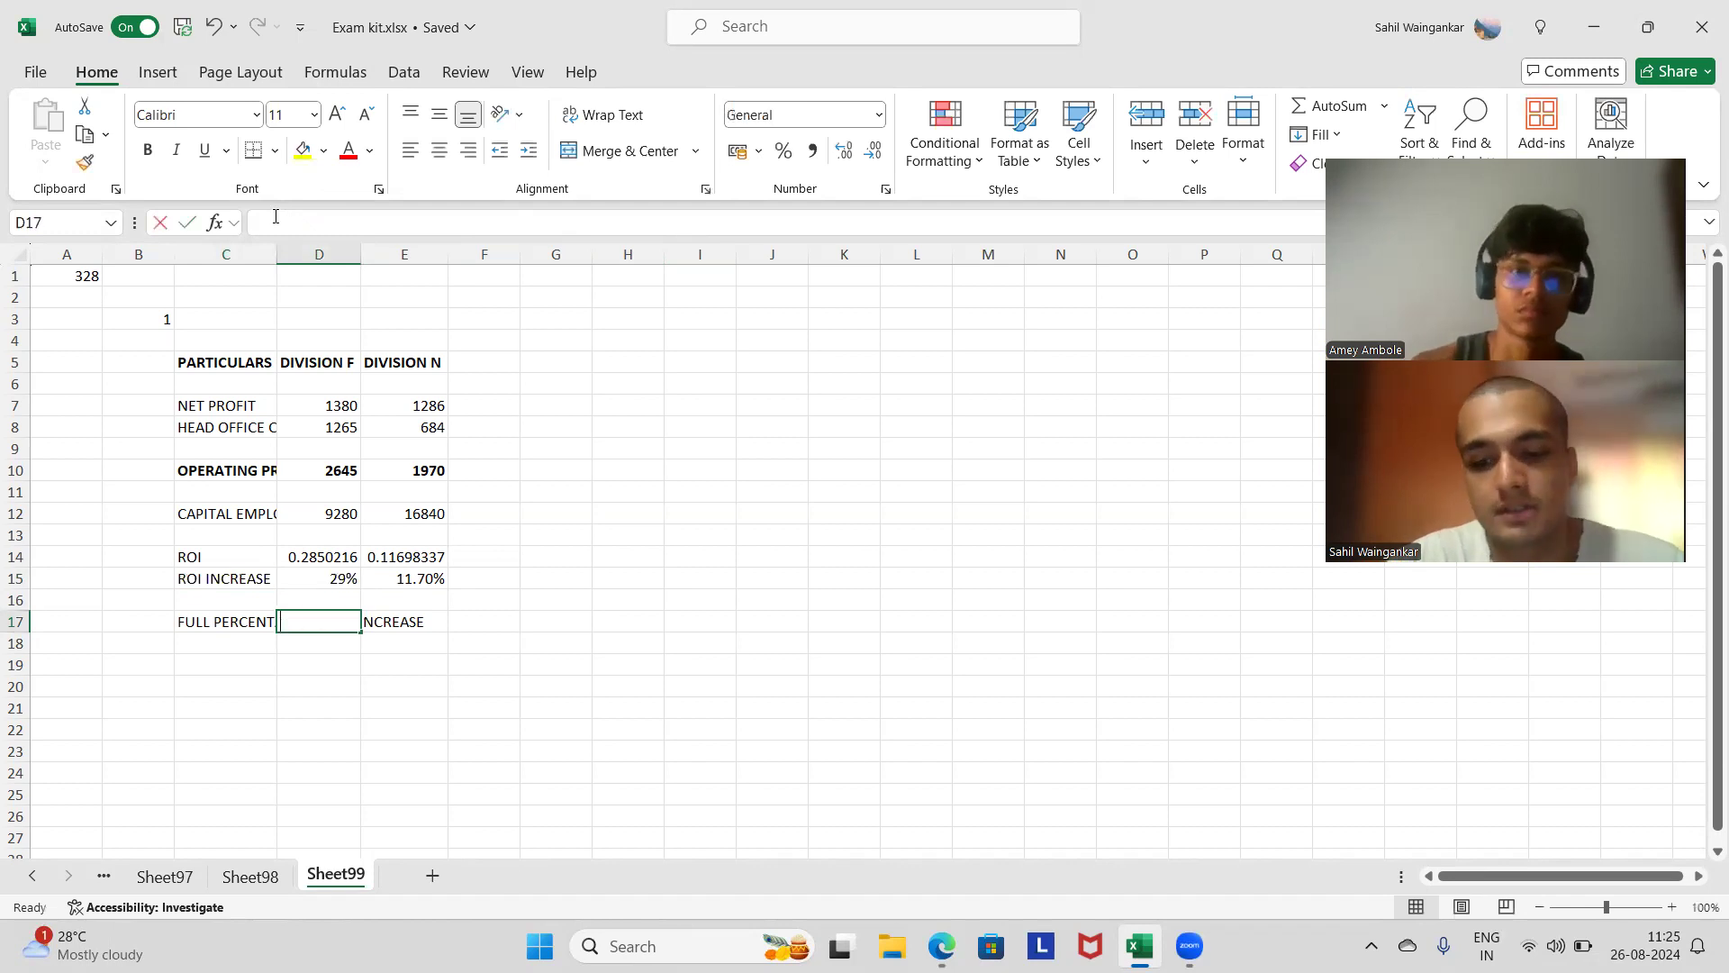
pyautogui.write('18%')
pyautogui.press('Tab')
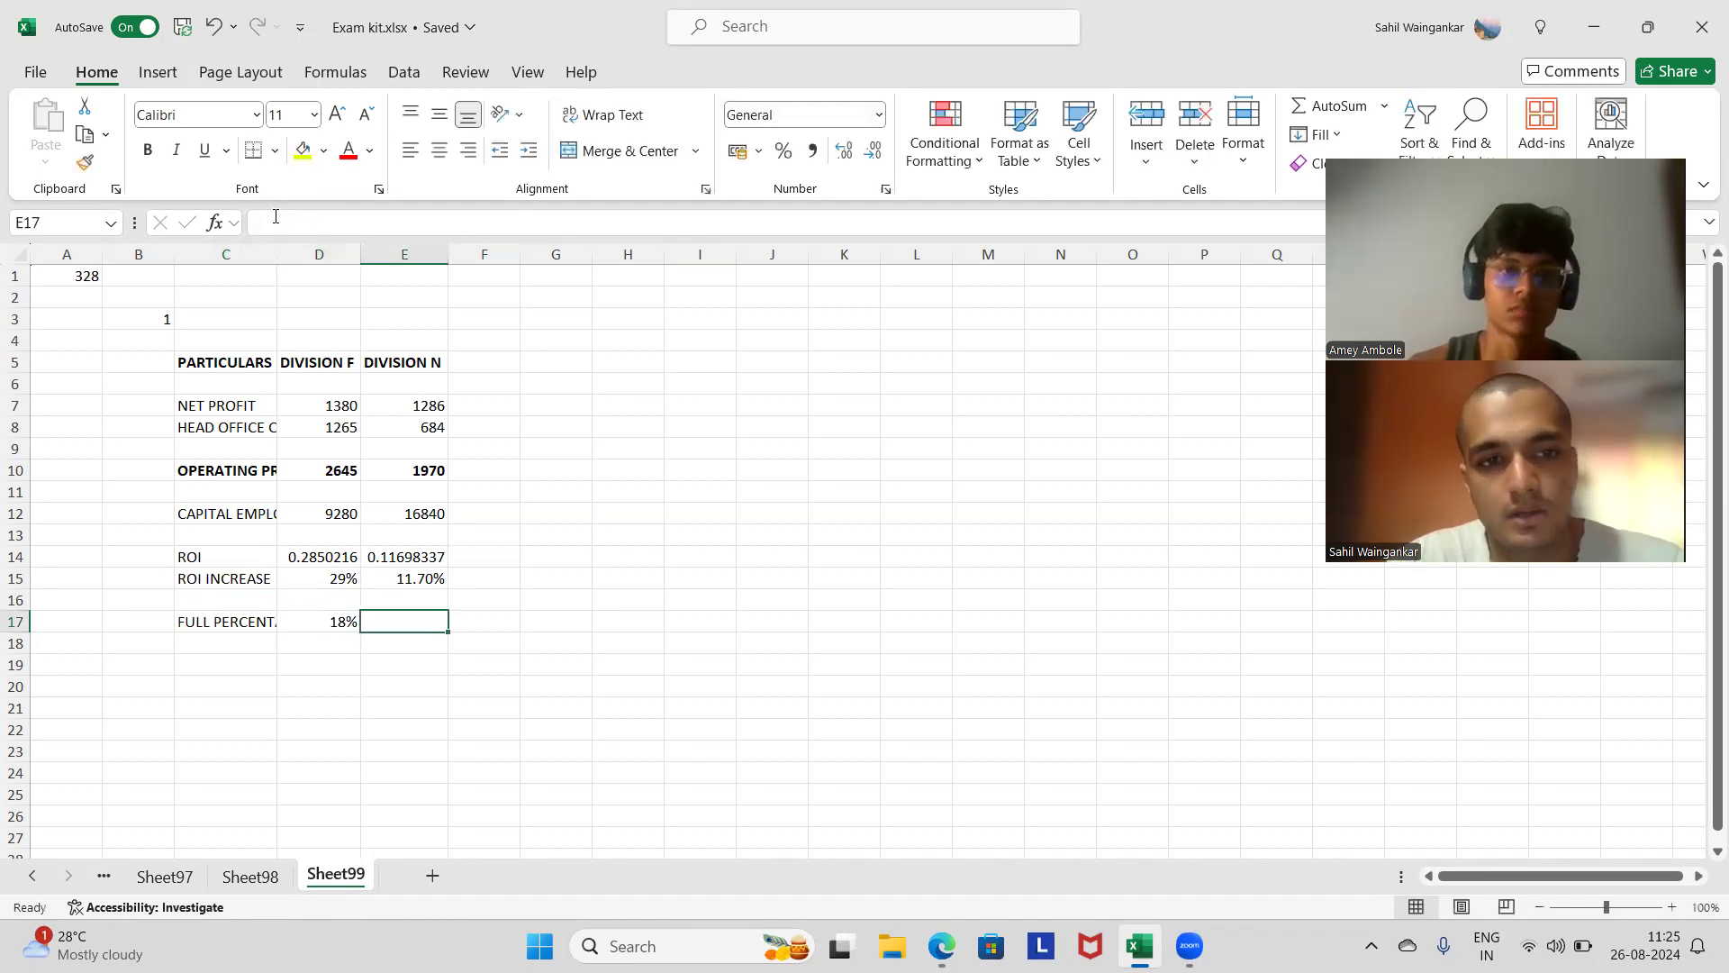
pyautogui.write('1%')
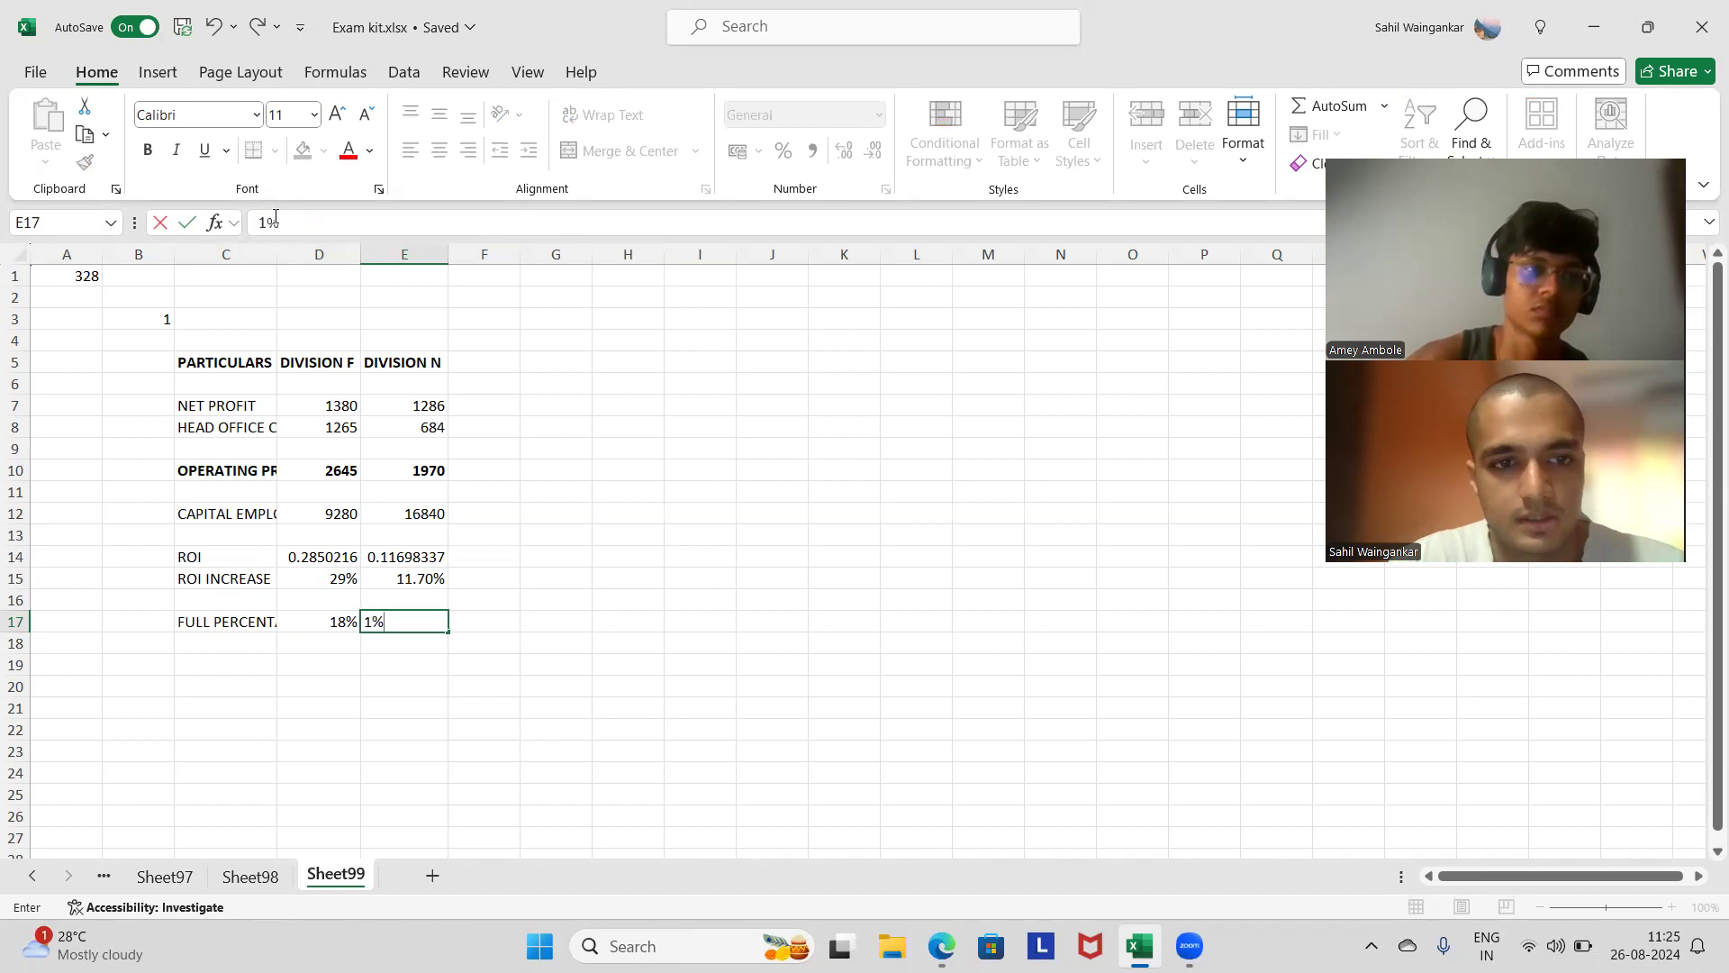
pyautogui.press('Return')
pyautogui.press('Down')
pyautogui.press('Left')
pyautogui.press('Left')
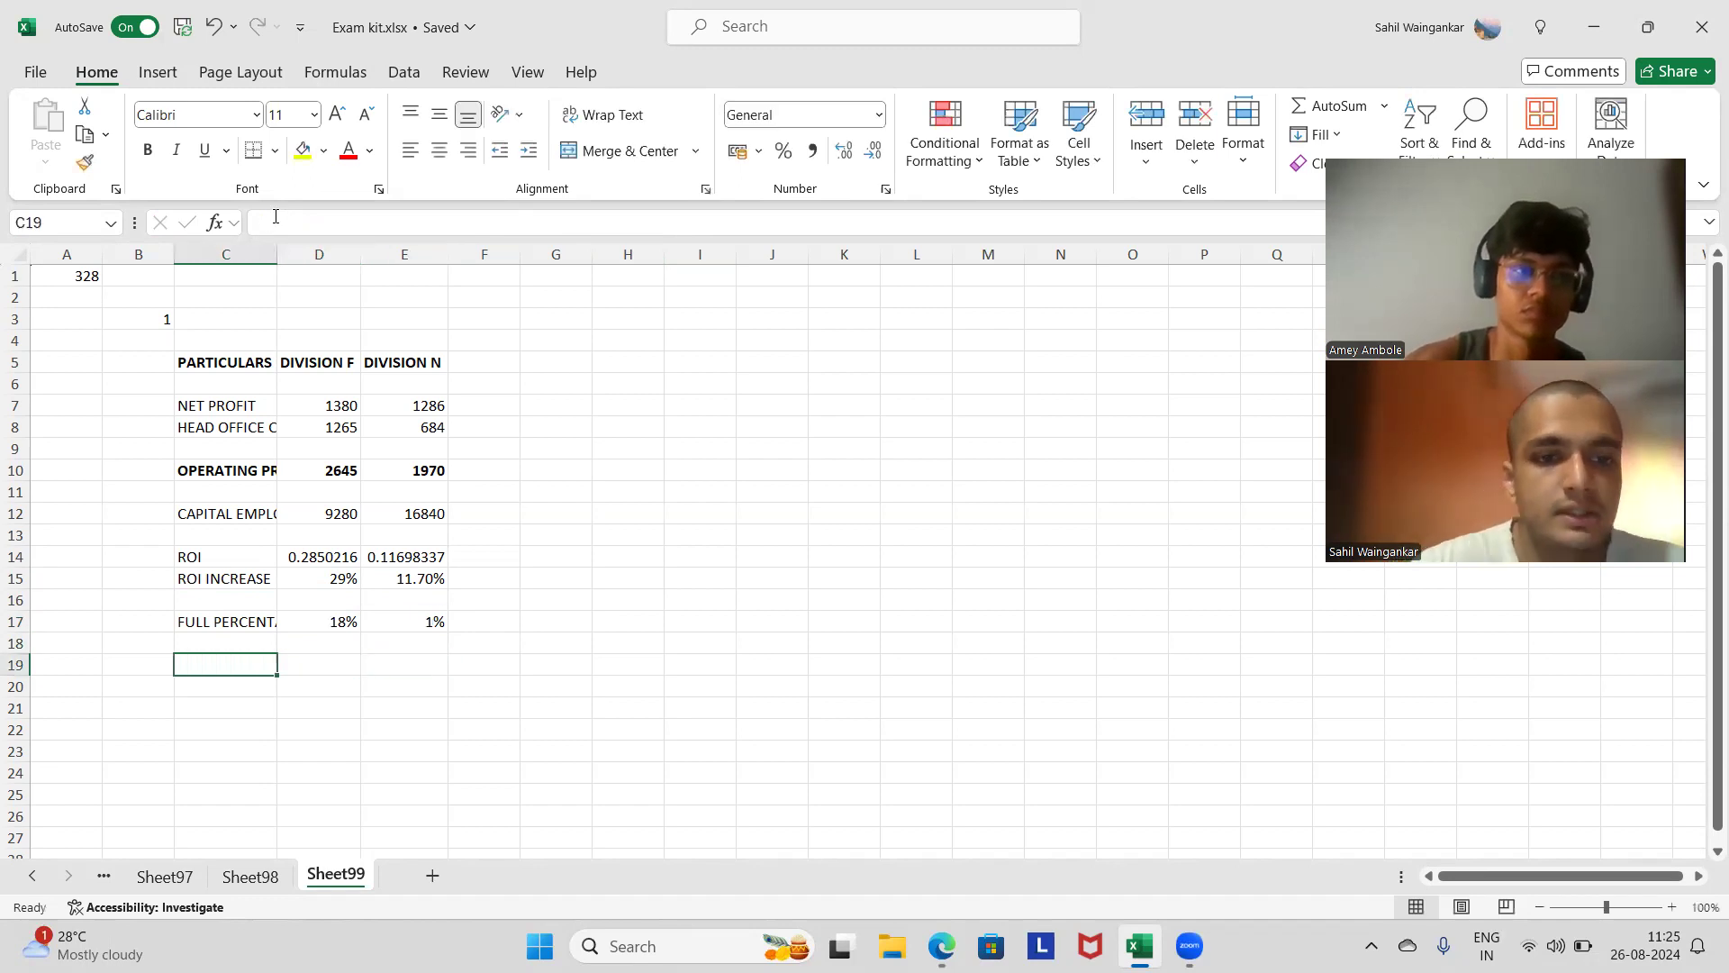
pyautogui.press('Up')
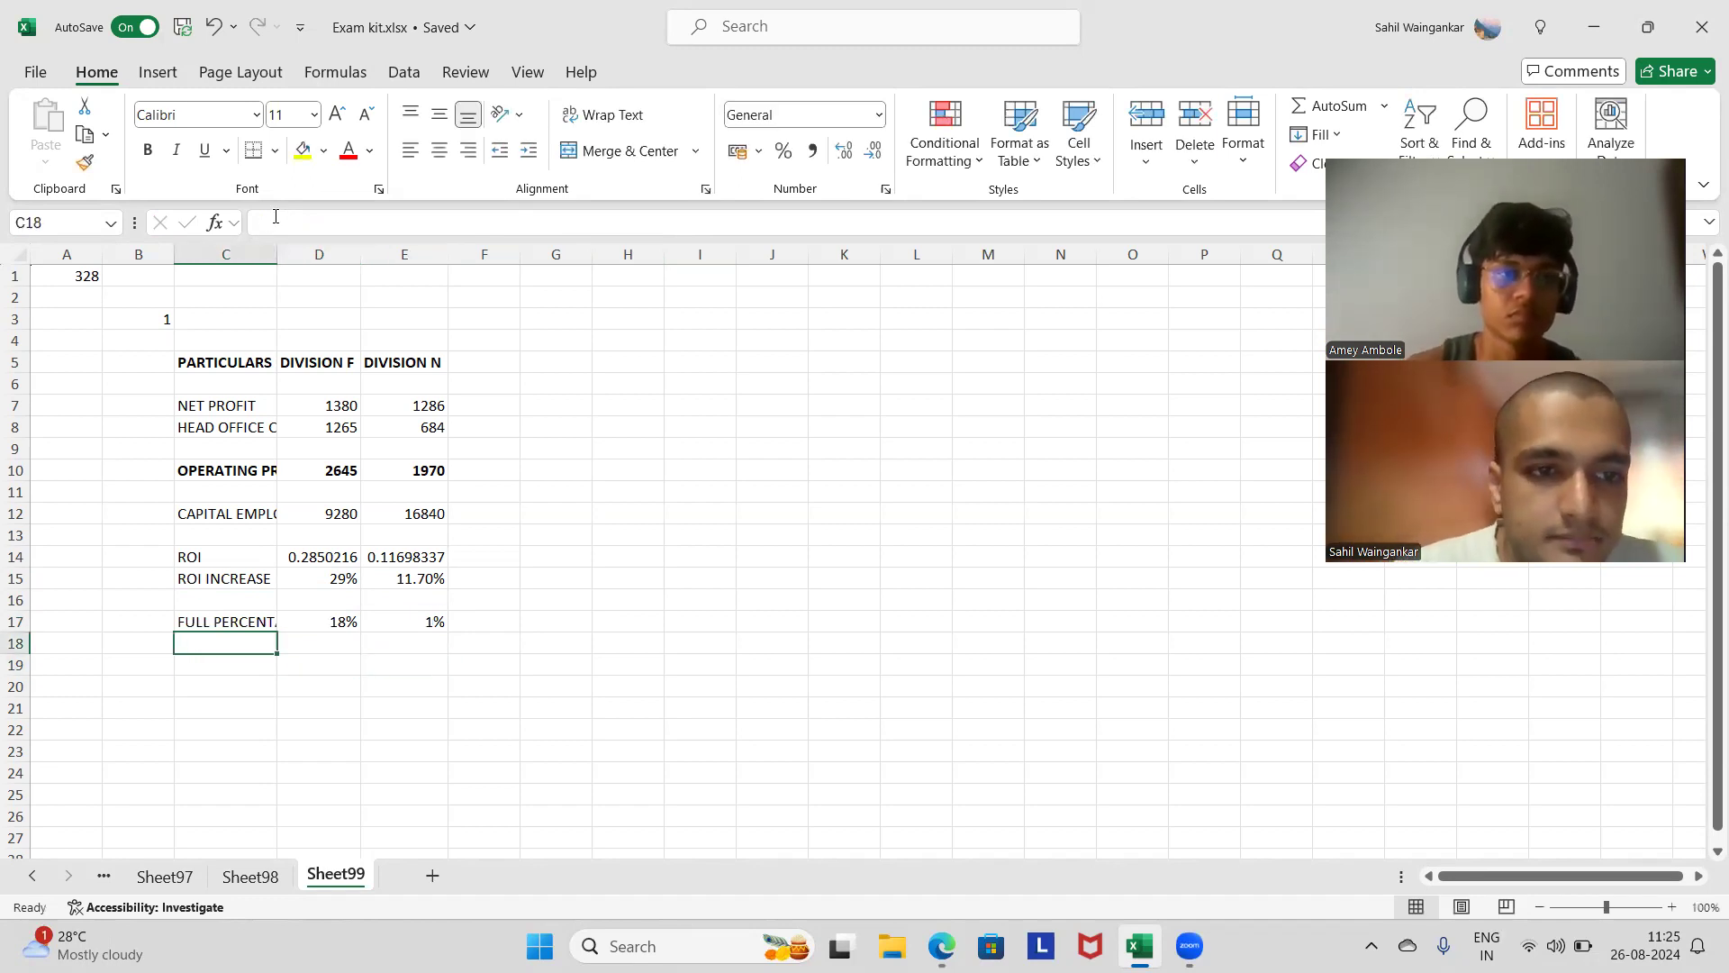
pyautogui.press('Up')
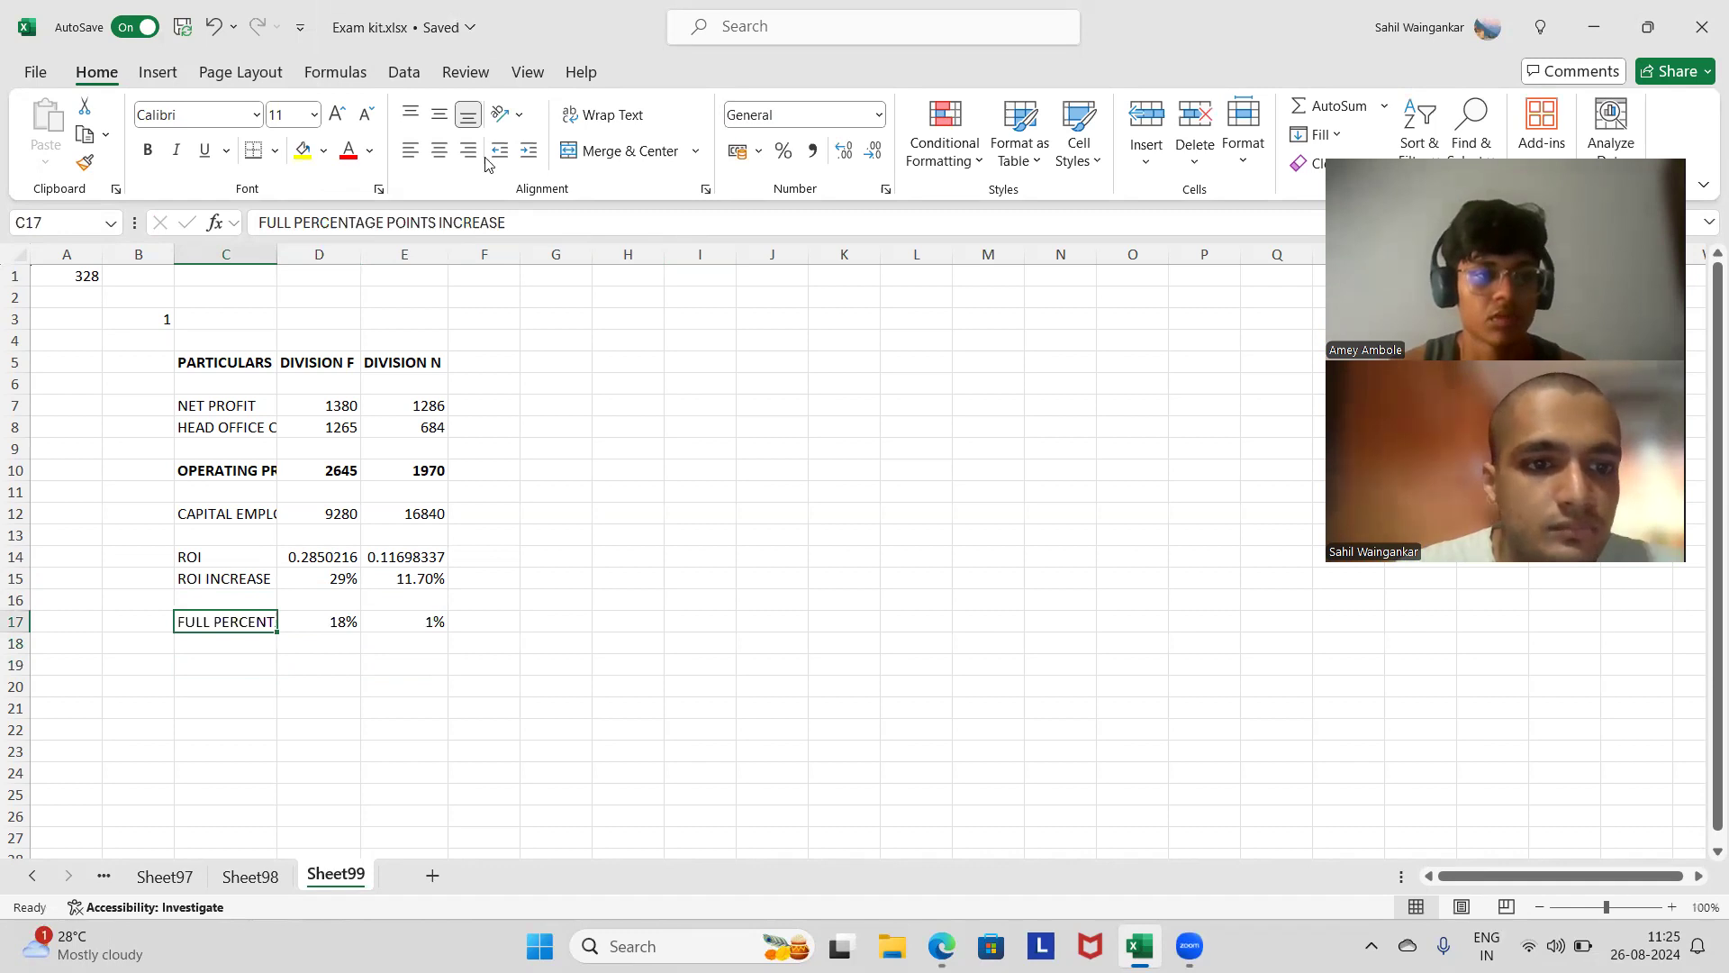
# Step: Review the managers' bonus rules and divisional figures in the exam kit PDF in Edge against the Excel working, returning to cell C19
pyautogui.click(235, 660)
pyautogui.hotkey('alt', 'Tab')
pyautogui.scroll(2, 558, 574)
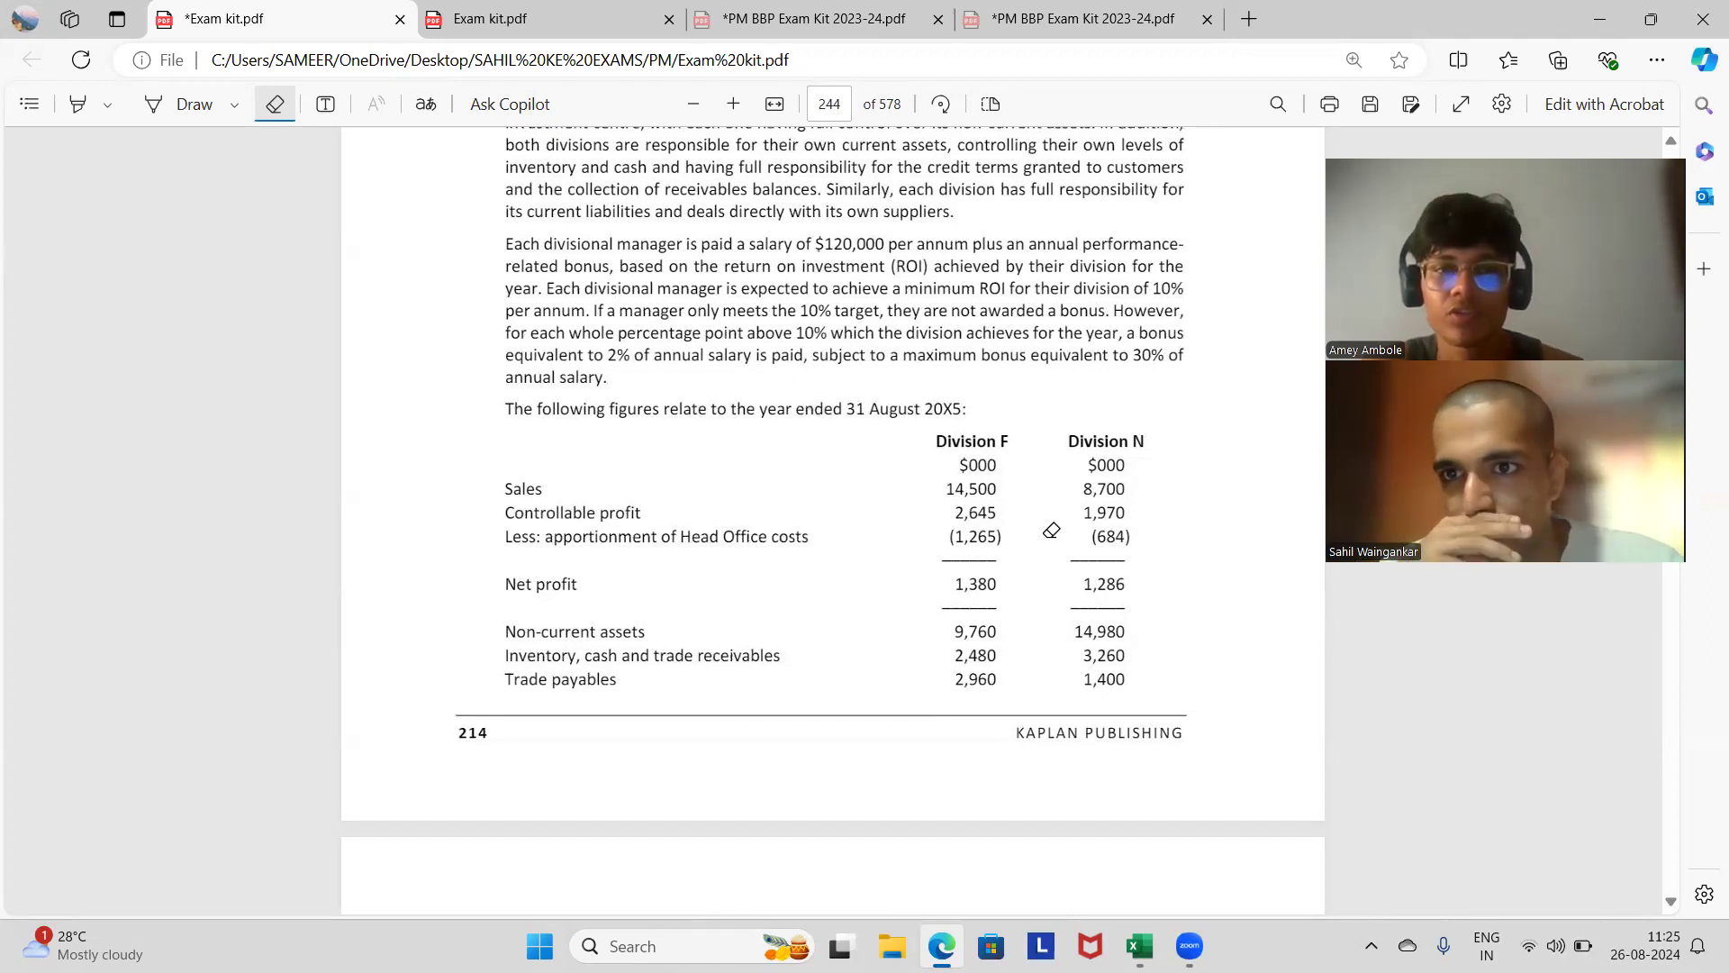
pyautogui.hotkey('alt', 'Tab')
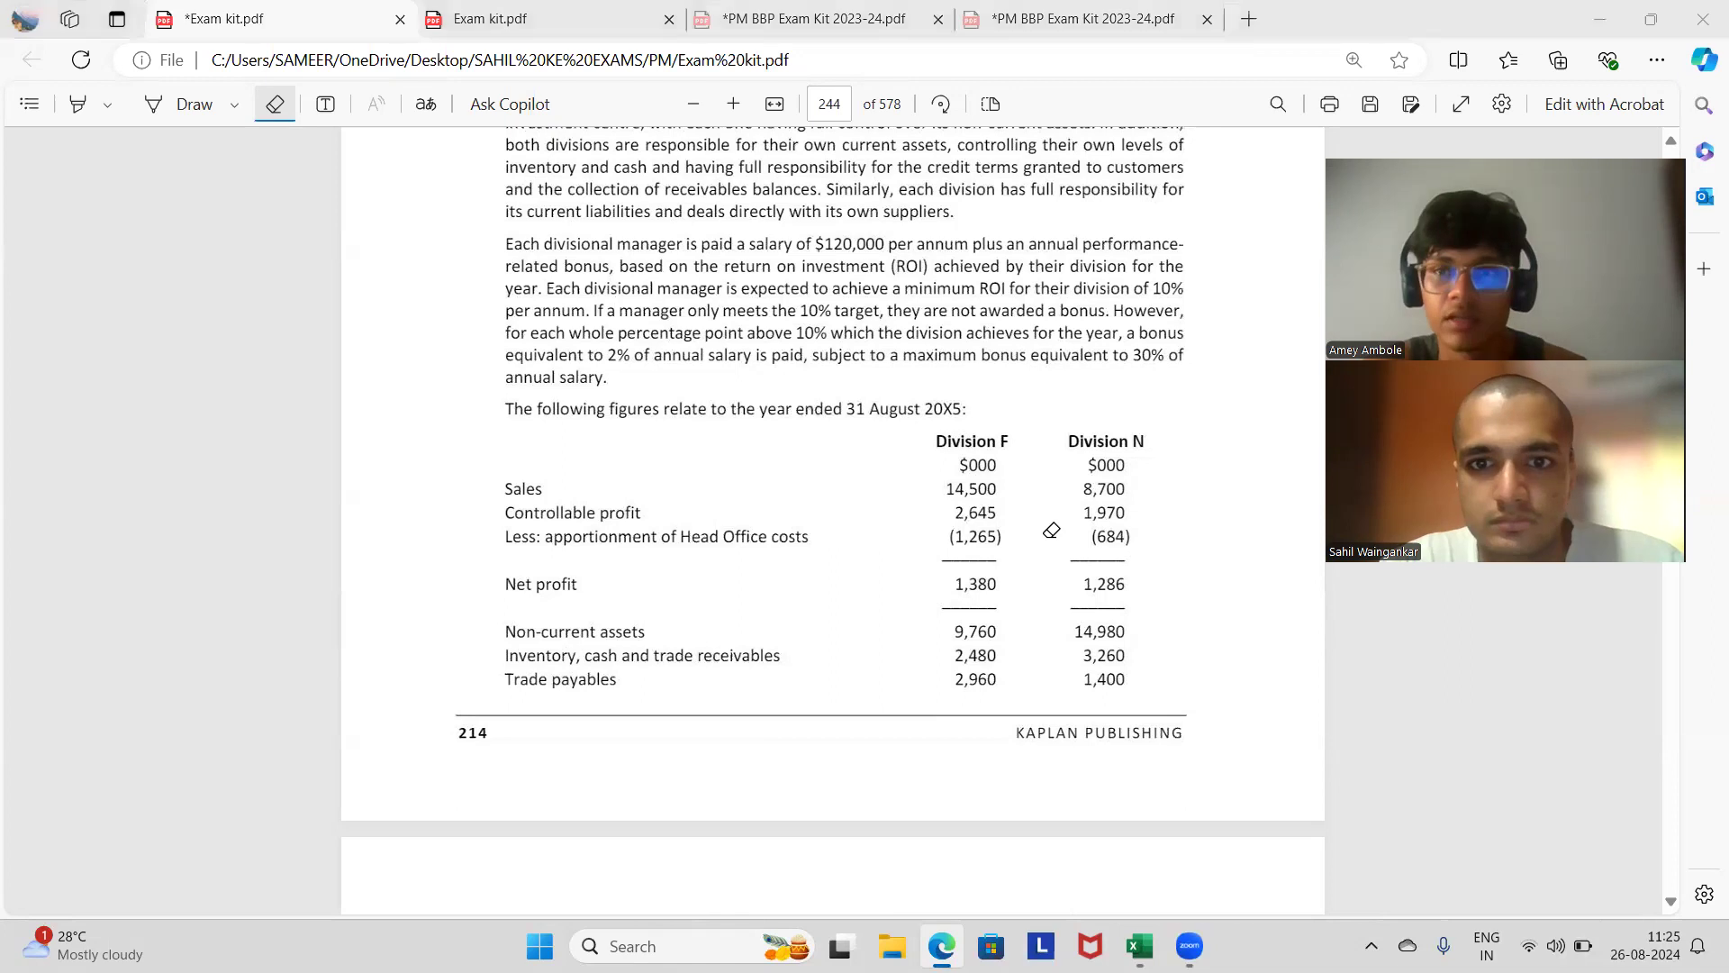
pyautogui.hotkey('alt', 'Tab')
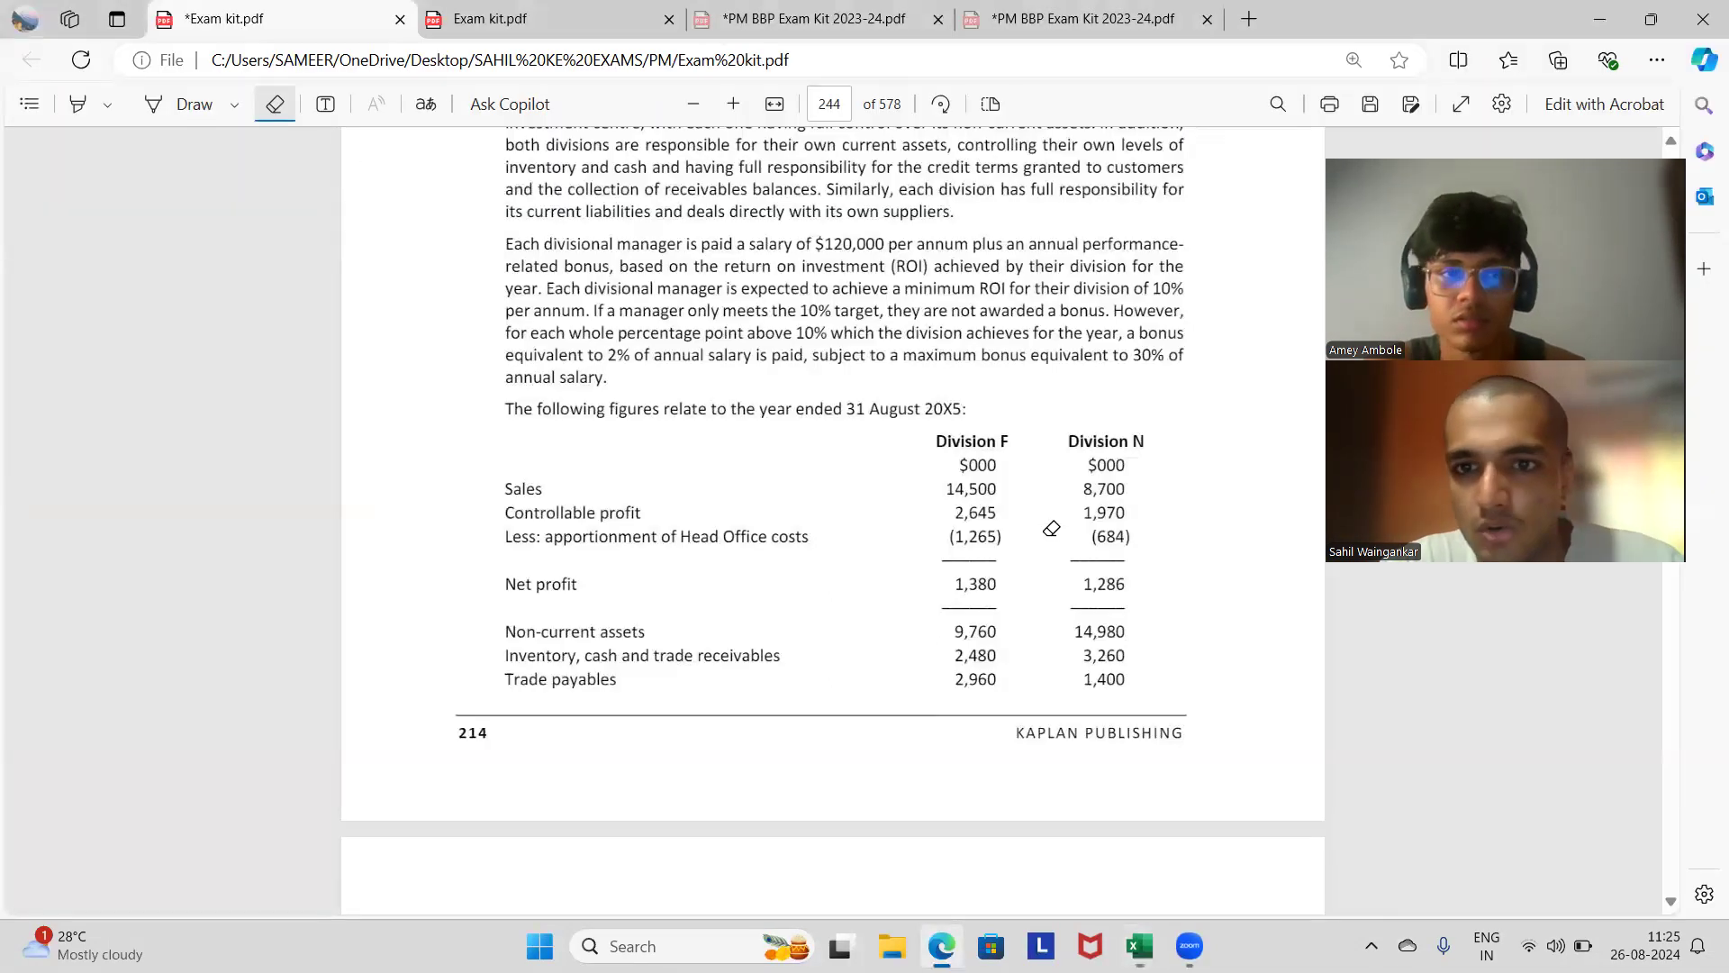
pyautogui.hotkey('alt', 'Tab')
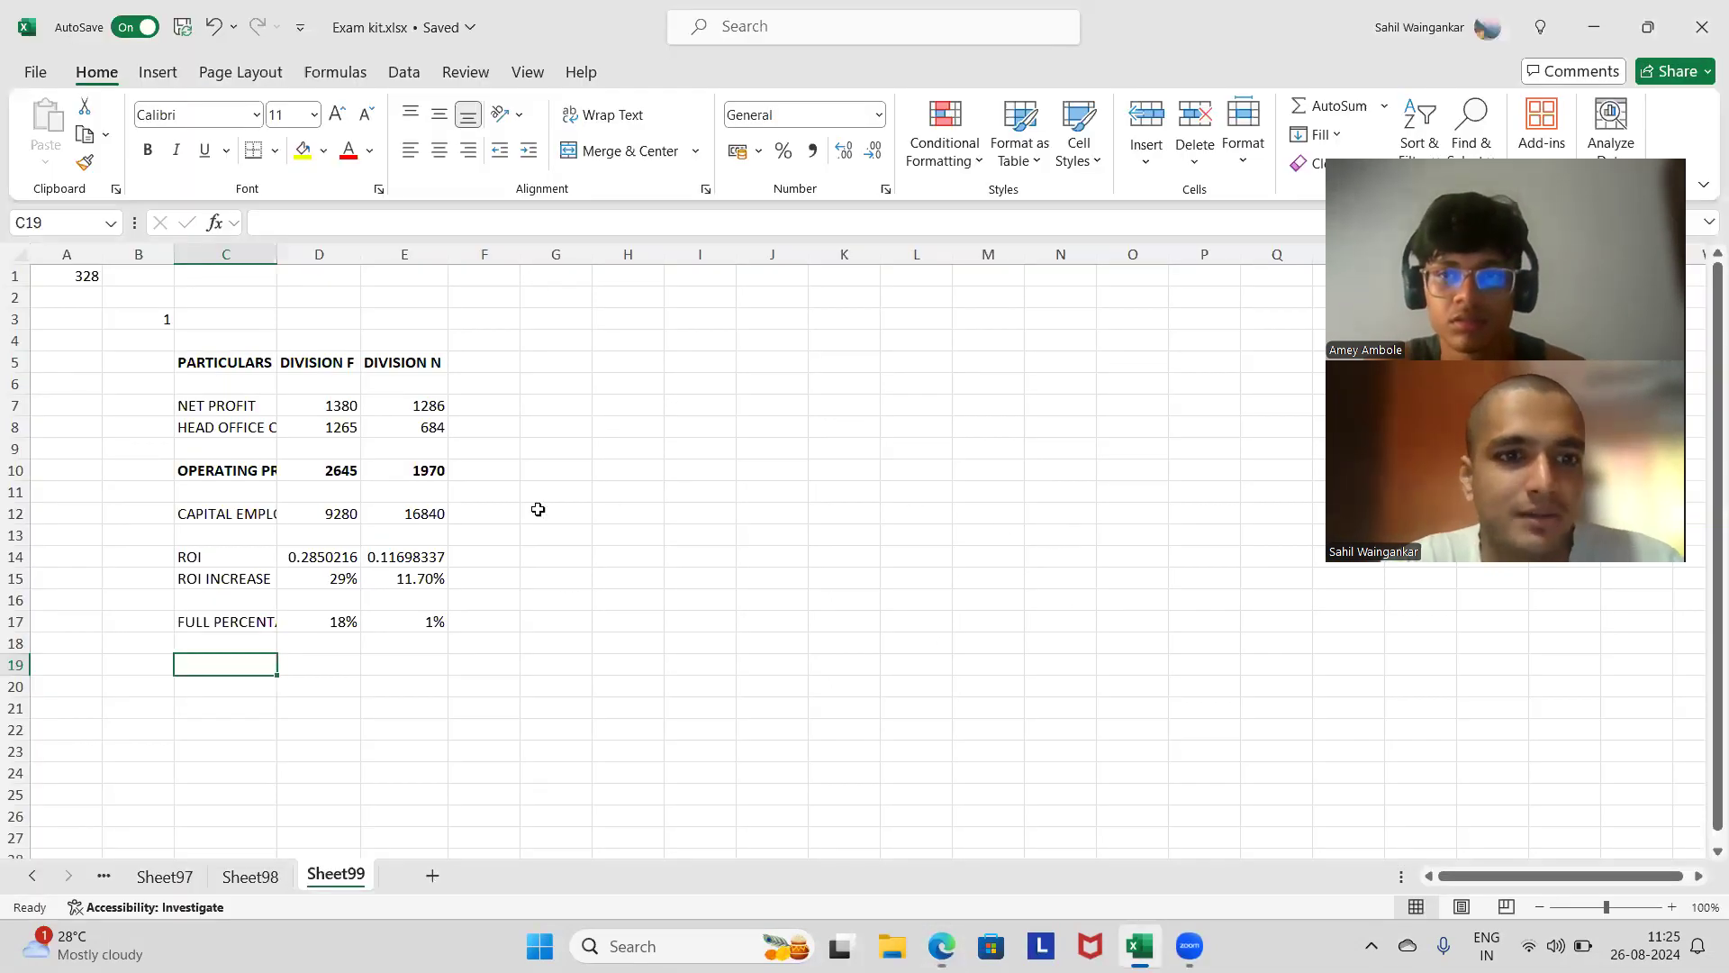
pyautogui.moveTo(340, 470); pyautogui.dragTo(405, 472)
pyautogui.hotkey('alt', 'Tab')
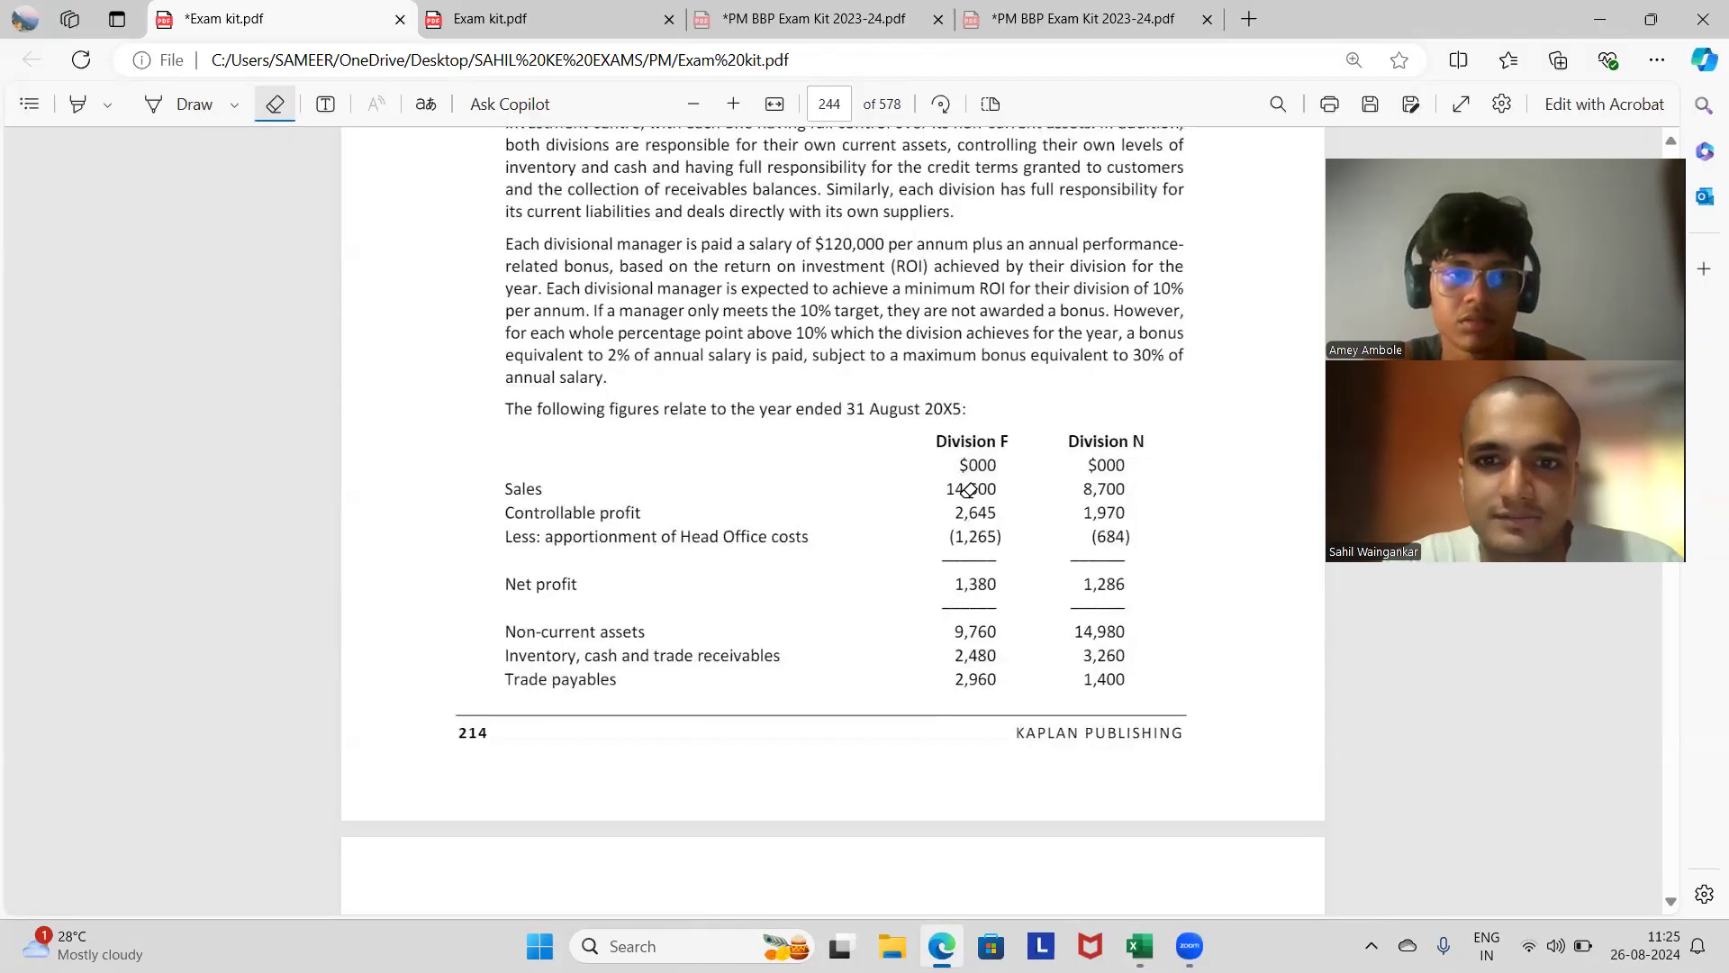
pyautogui.hotkey('alt', 'Tab')
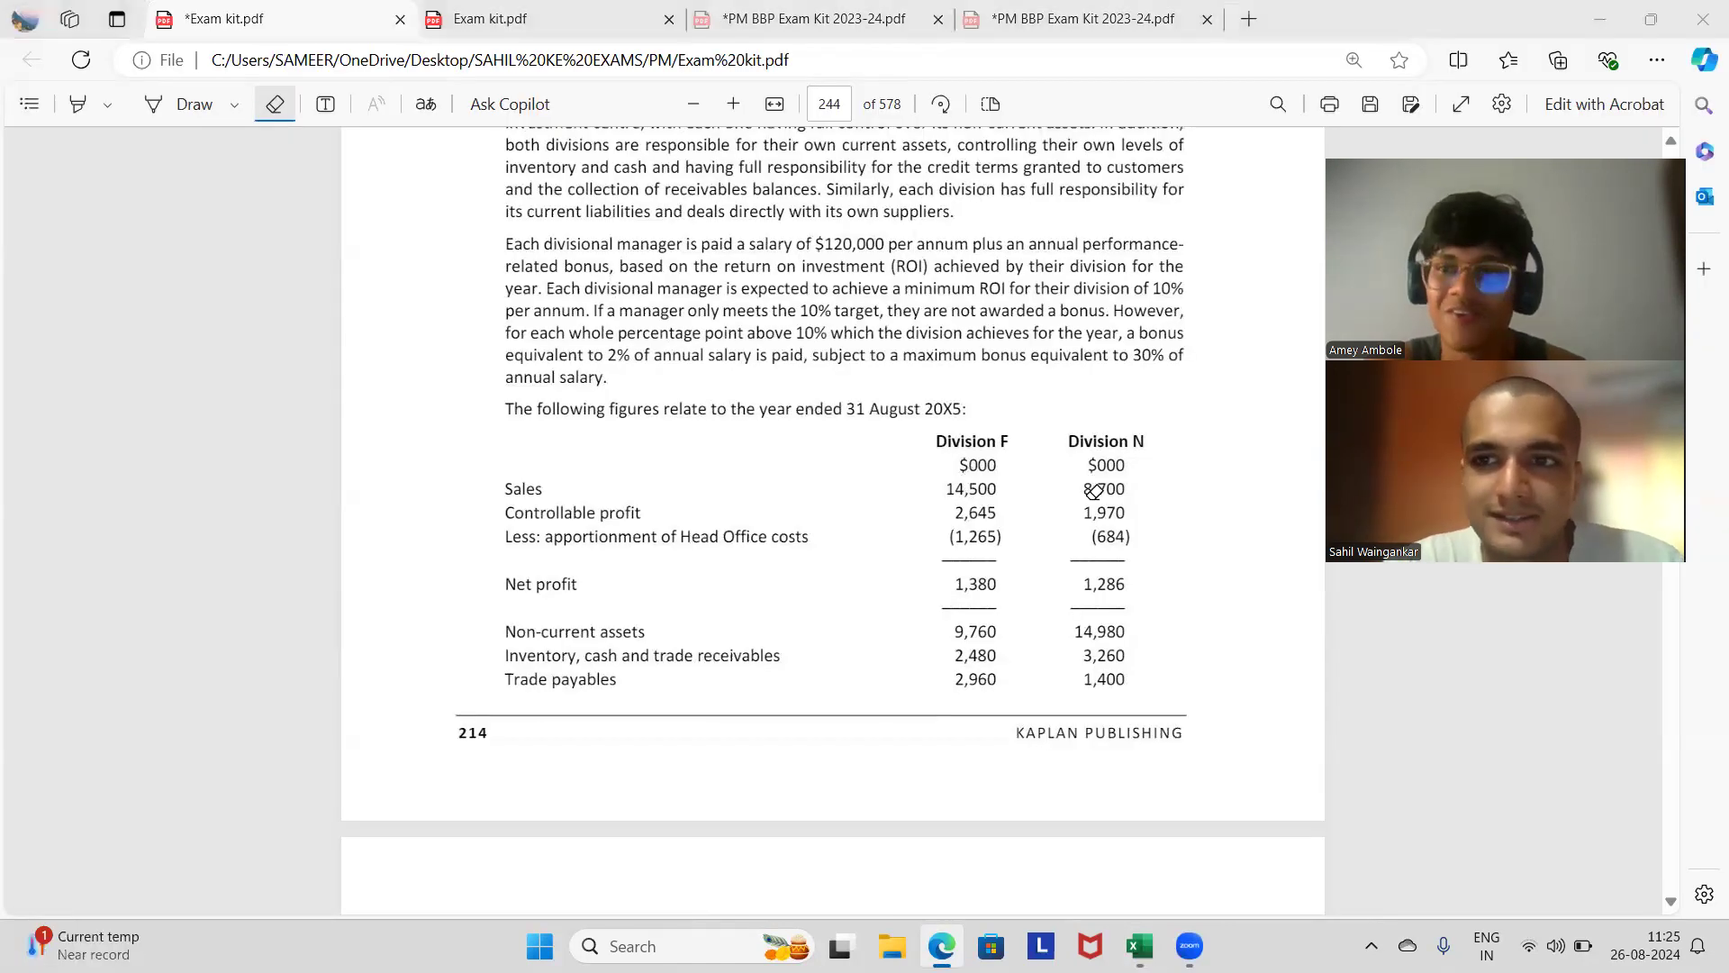
pyautogui.click(771, 514)
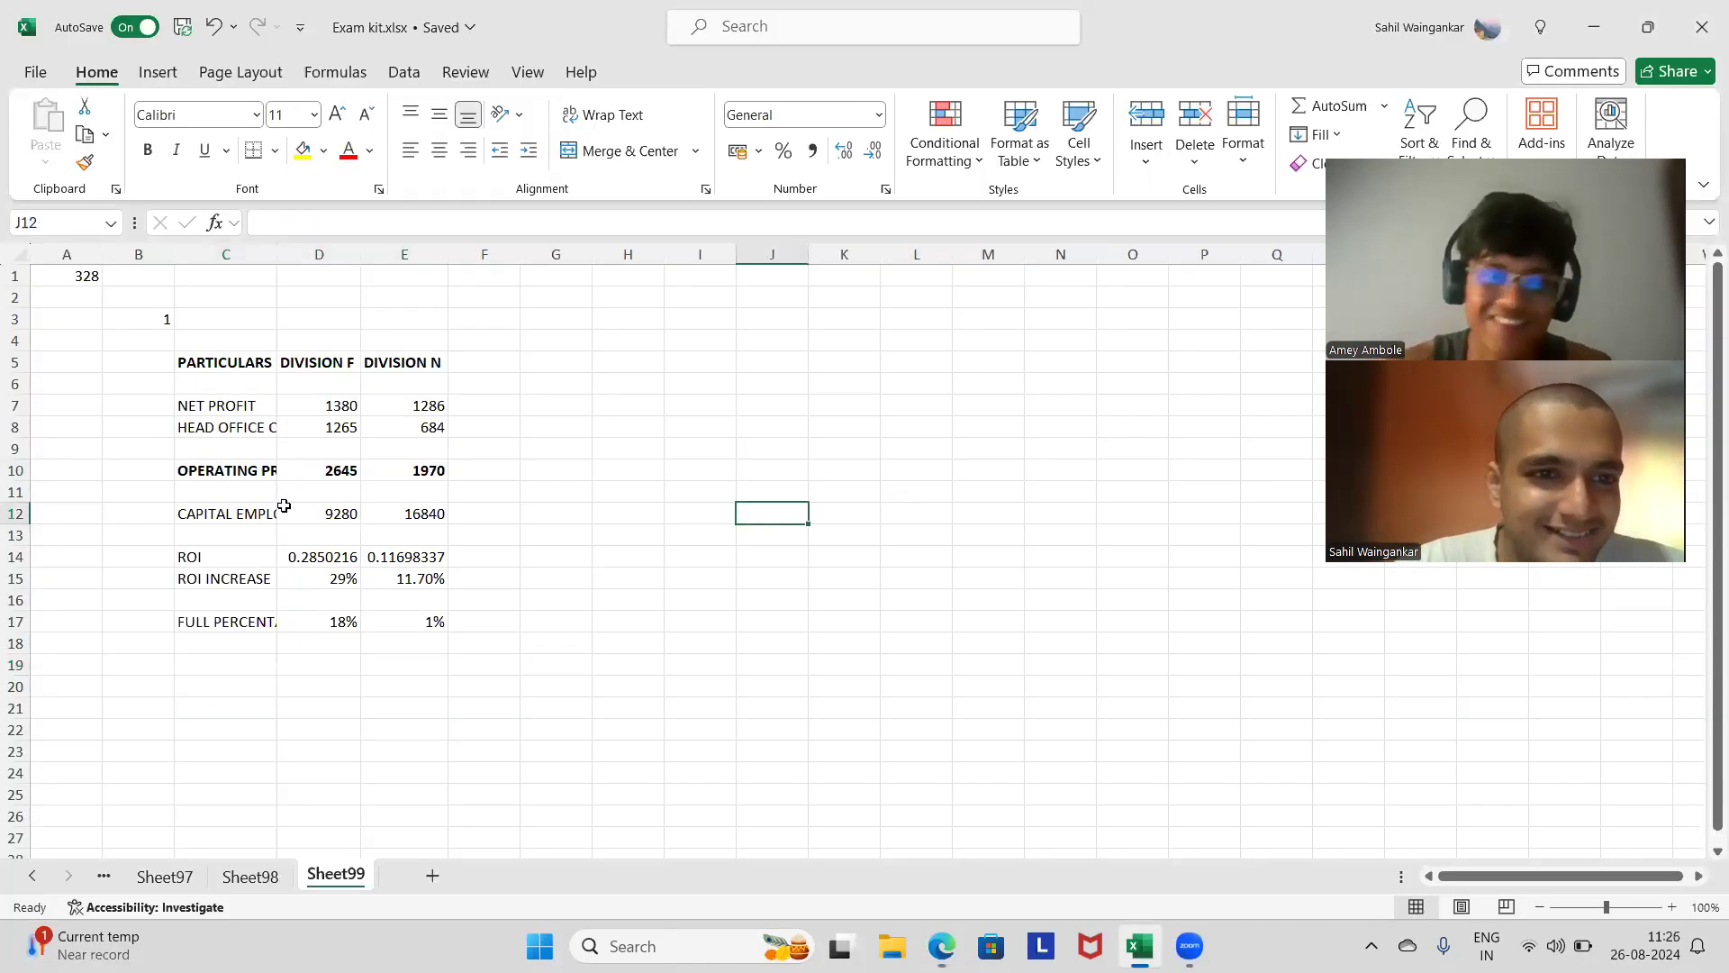
pyautogui.click(214, 655)
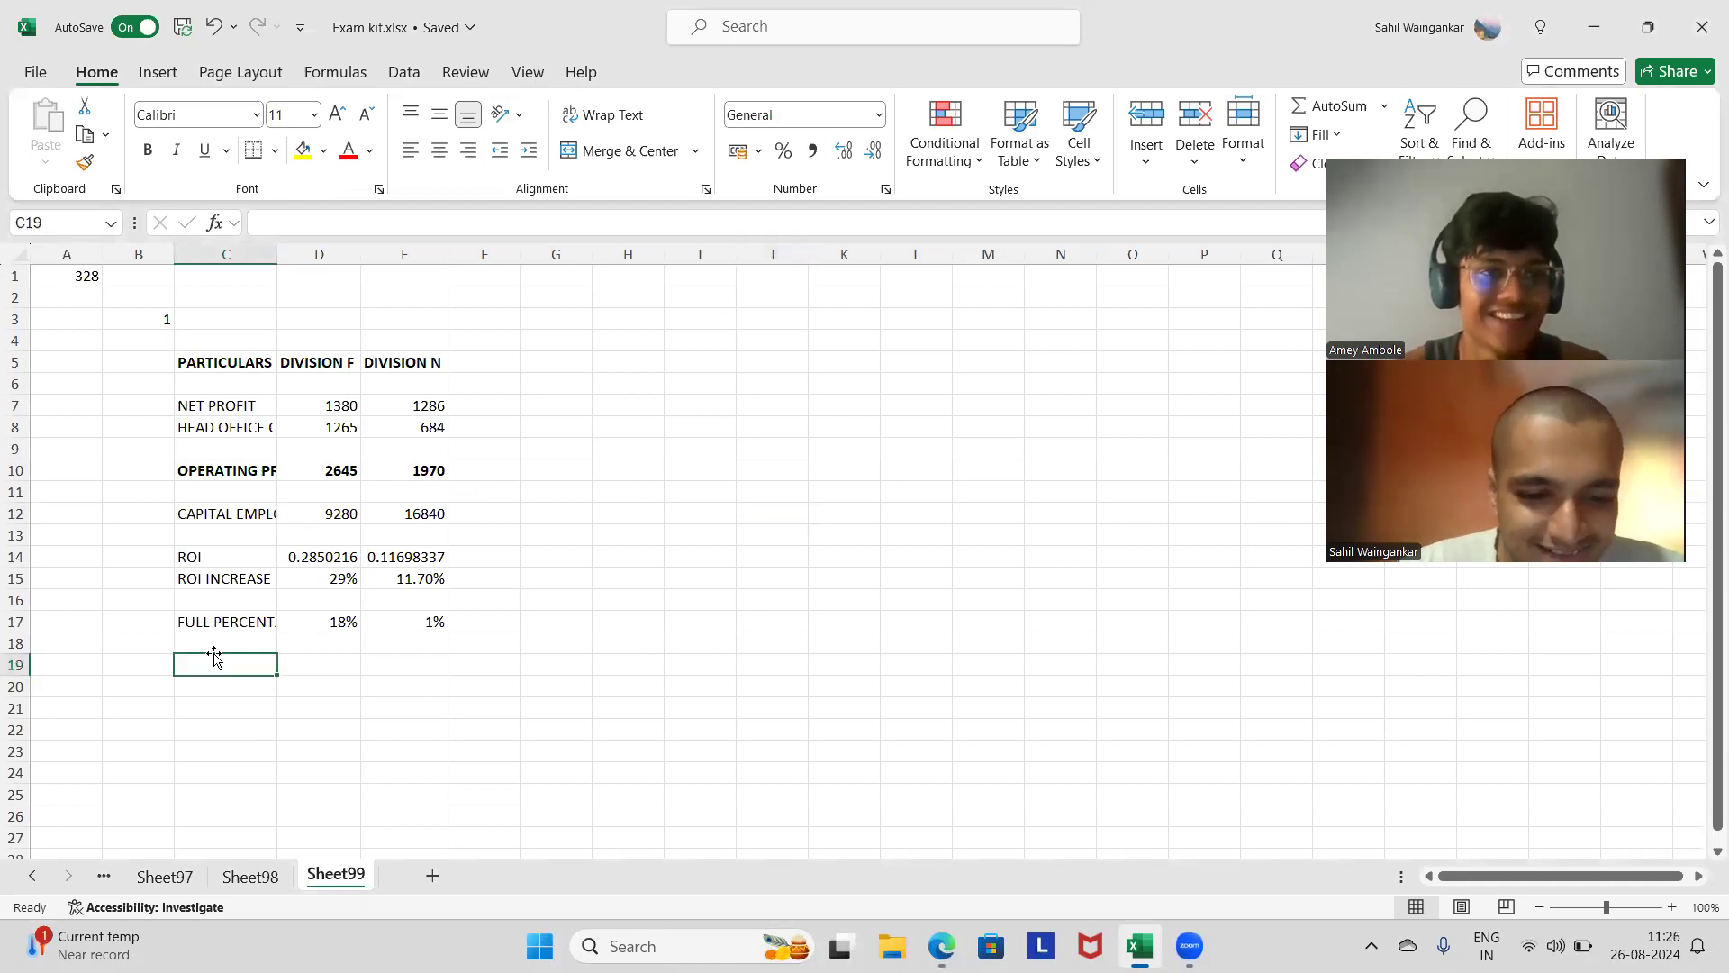
pyautogui.hotkey('alt', 'Tab')
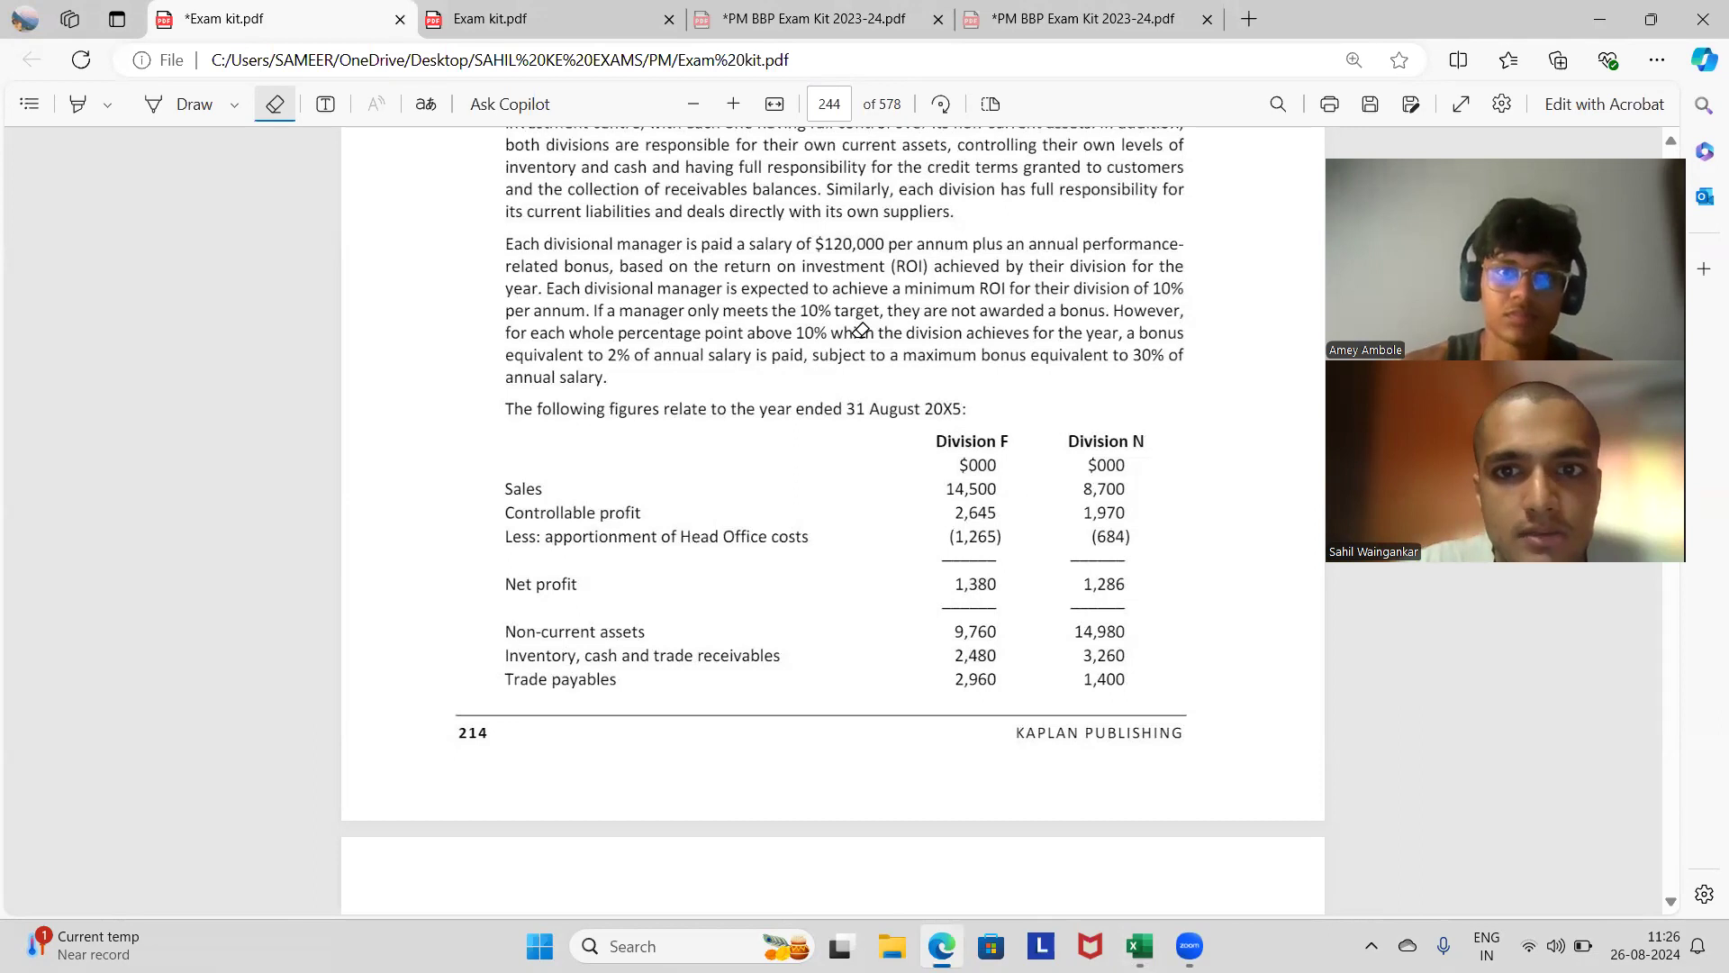
pyautogui.hotkey('alt', 'Tab')
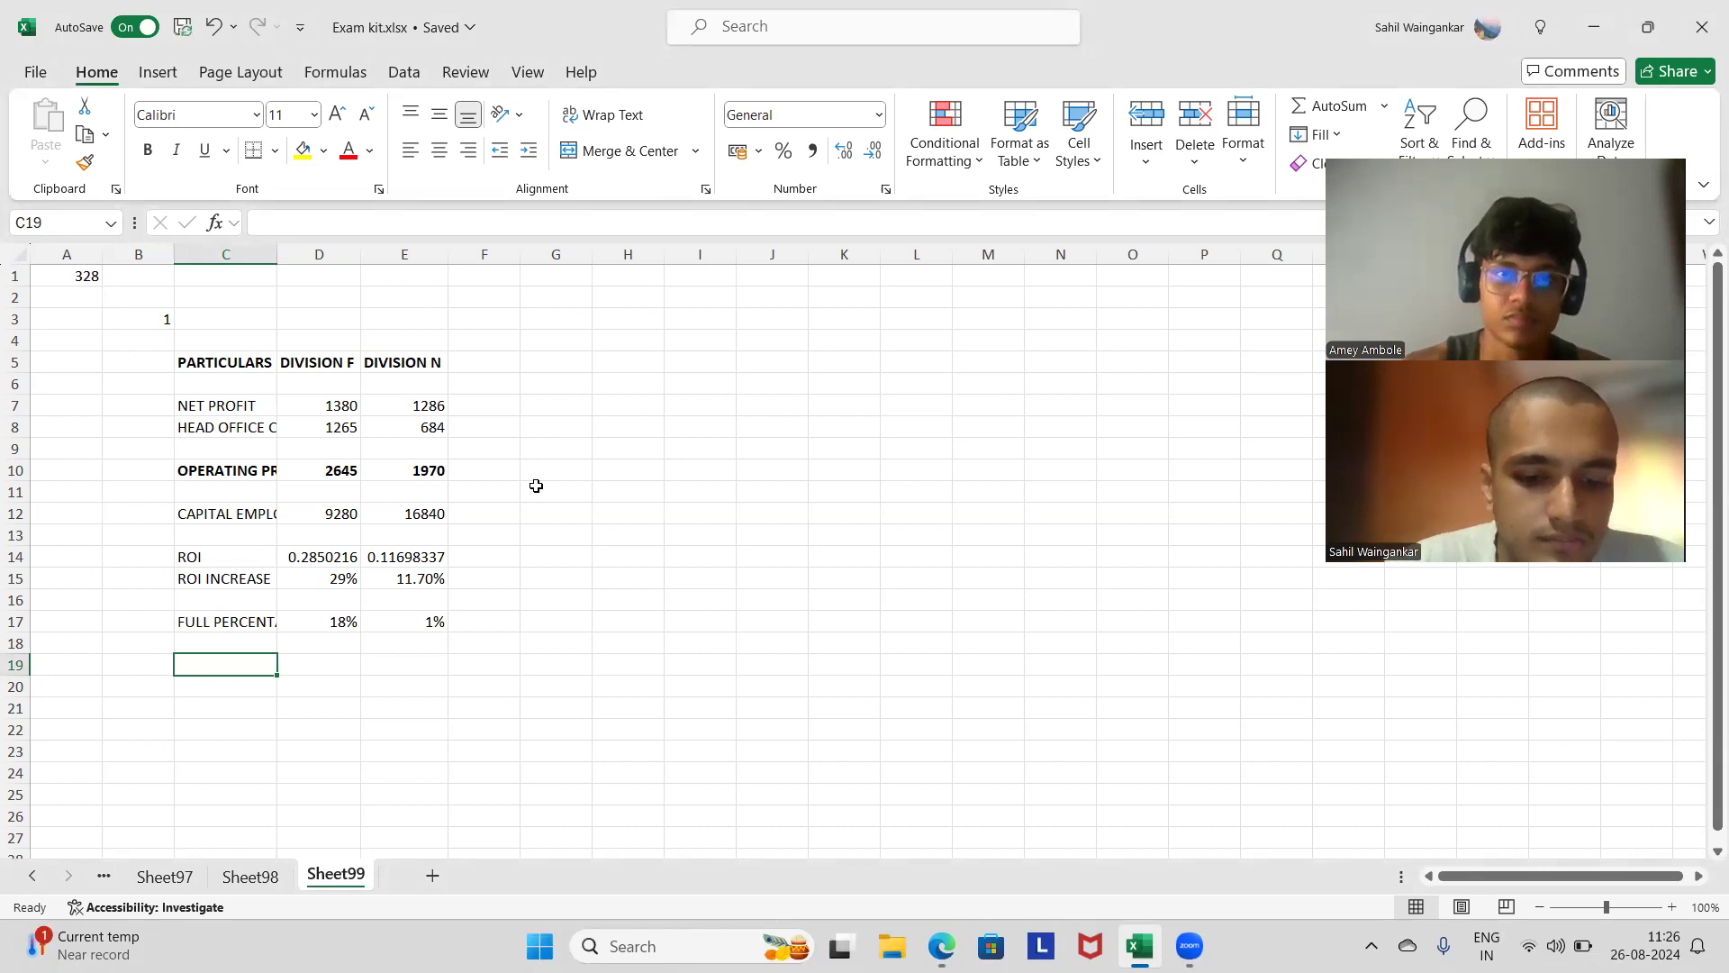
# Step: Label C19 BONUS and calculate Division F's bonus percentage in D19 as D17 multiplied by 2
pyautogui.write('BONUS')
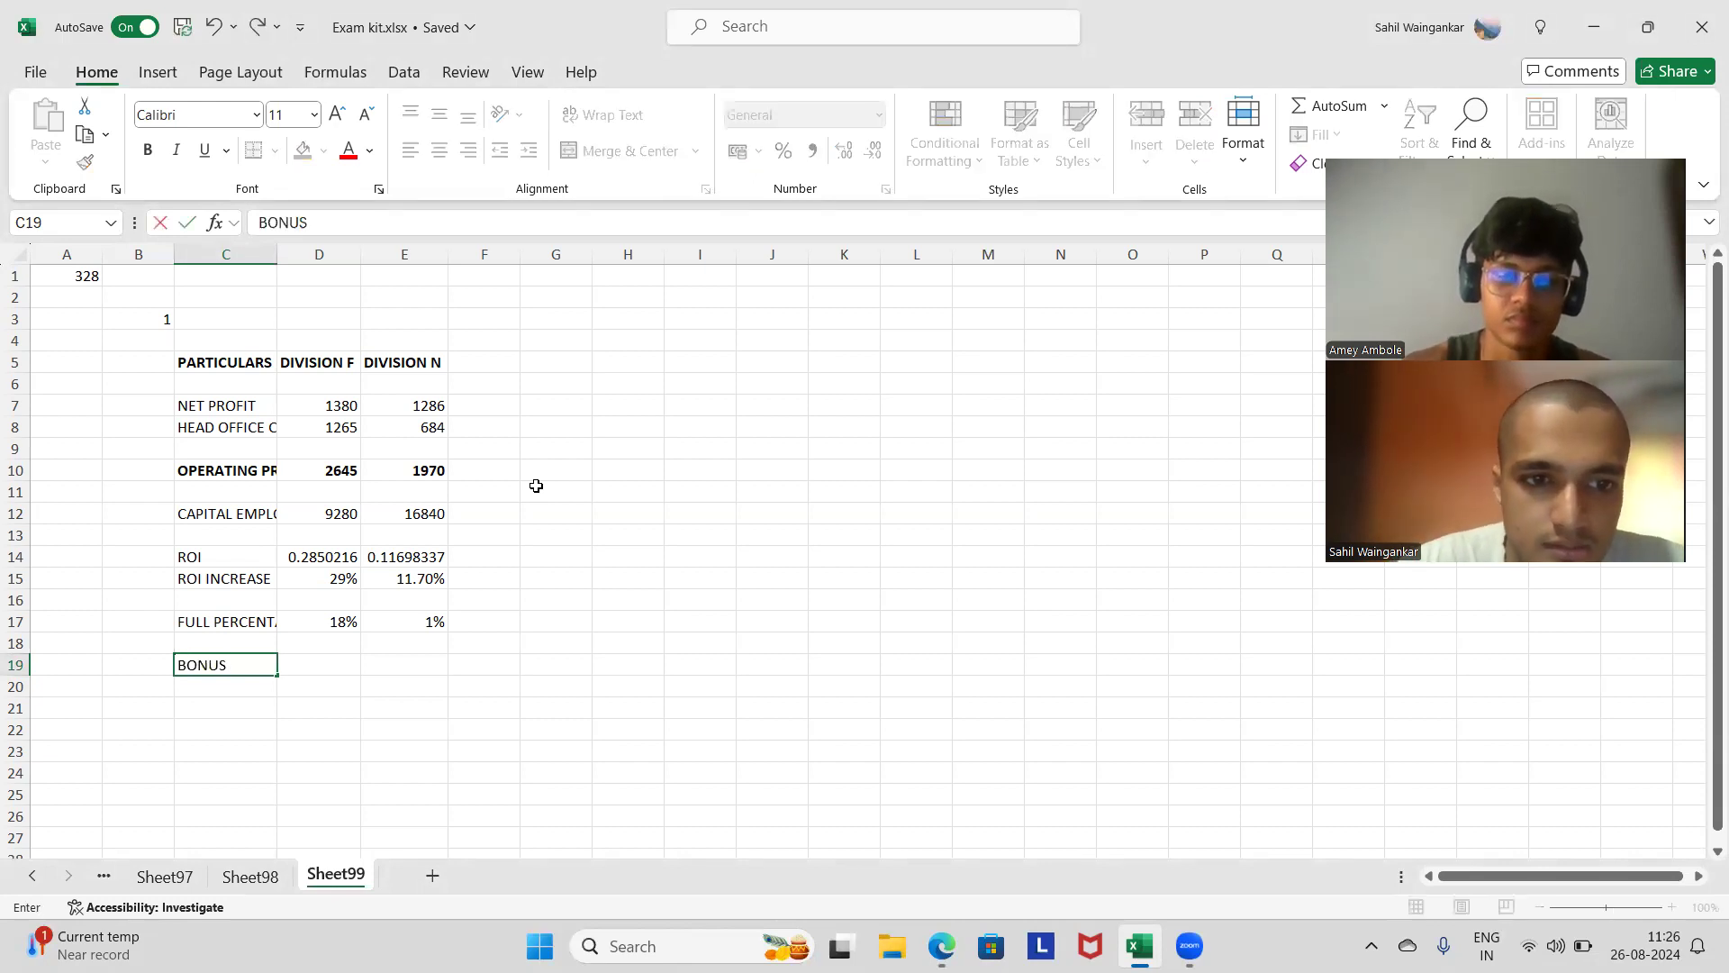
pyautogui.press('Tab')
pyautogui.write('=')
pyautogui.press('Up')
pyautogui.press('Up')
pyautogui.write('*2')
pyautogui.press('Return')
# Step: Copy Division F's bonus formula from D19 to E19 for Division N
pyautogui.press('Right')
pyautogui.press('Up')
pyautogui.press('Left')
pyautogui.hotkey('ctrl', 'c')
pyautogui.press('Right')
pyautogui.hotkey('ctrl', 'v')
# Step: Add a LIMITED TO row in row 20 with 30% for Division F and 2% for Division N
pyautogui.press('Down')
pyautogui.press('Left')
pyautogui.press('Left')
pyautogui.write('MM')
pyautogui.press('BackSpace')
pyautogui.press('BackSpace')
pyautogui.write('LIMITED TO')
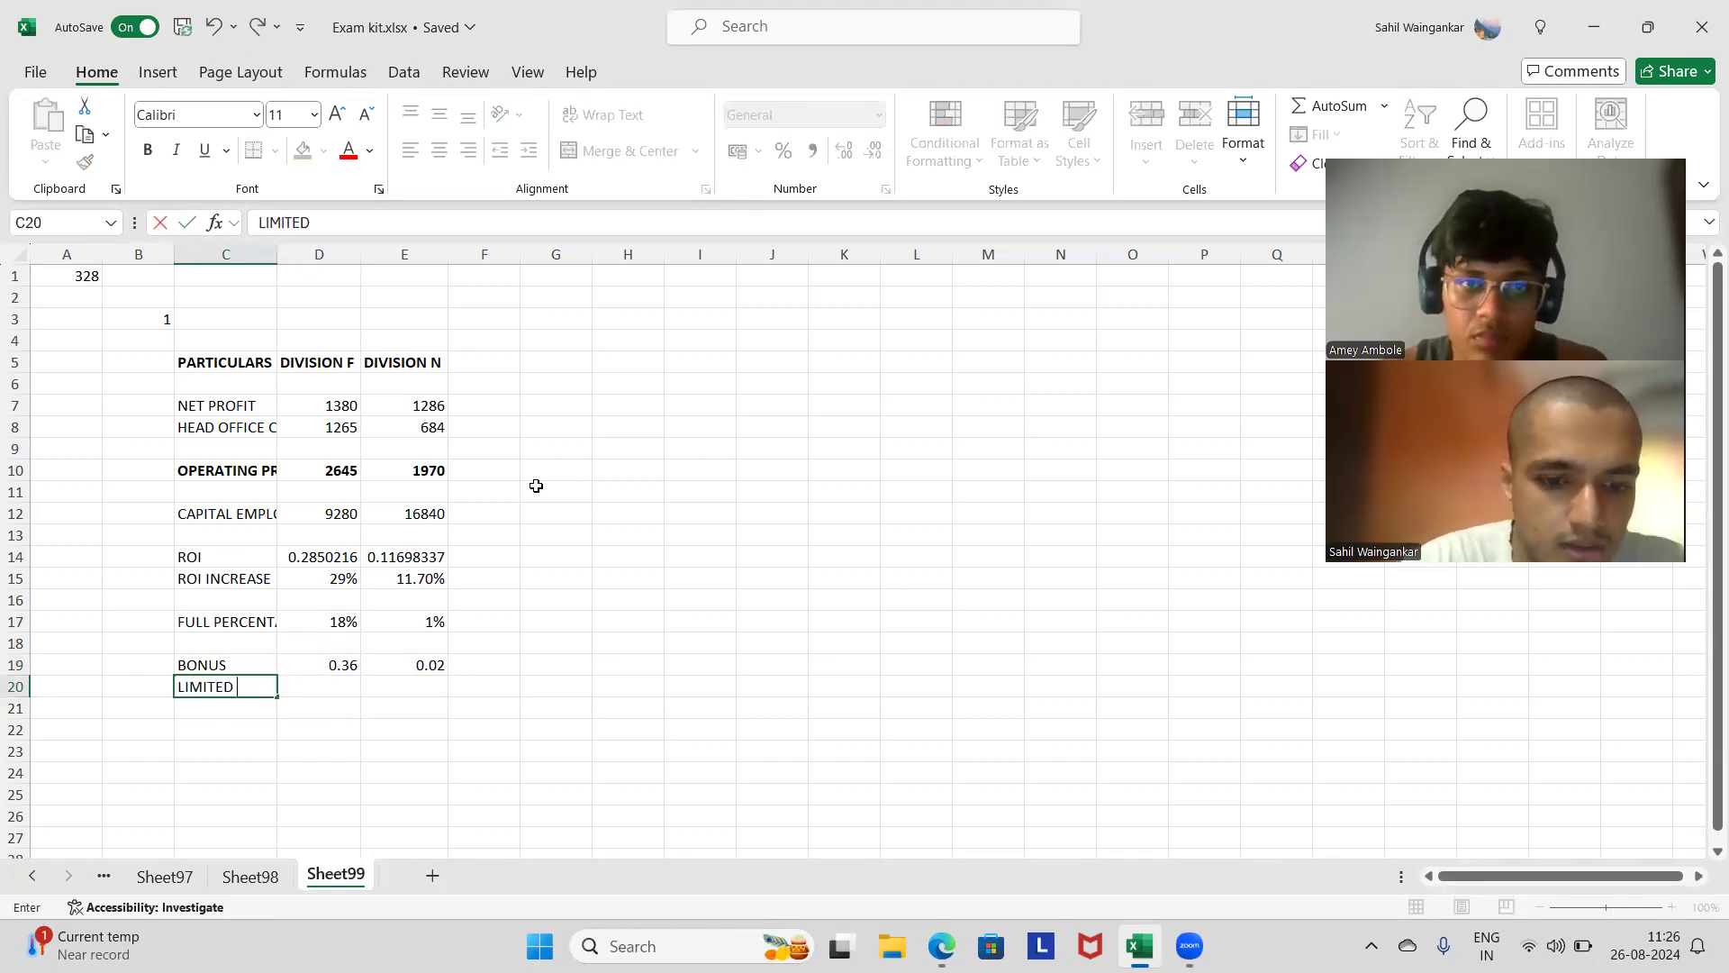
pyautogui.press('Tab')
pyautogui.write('30%')
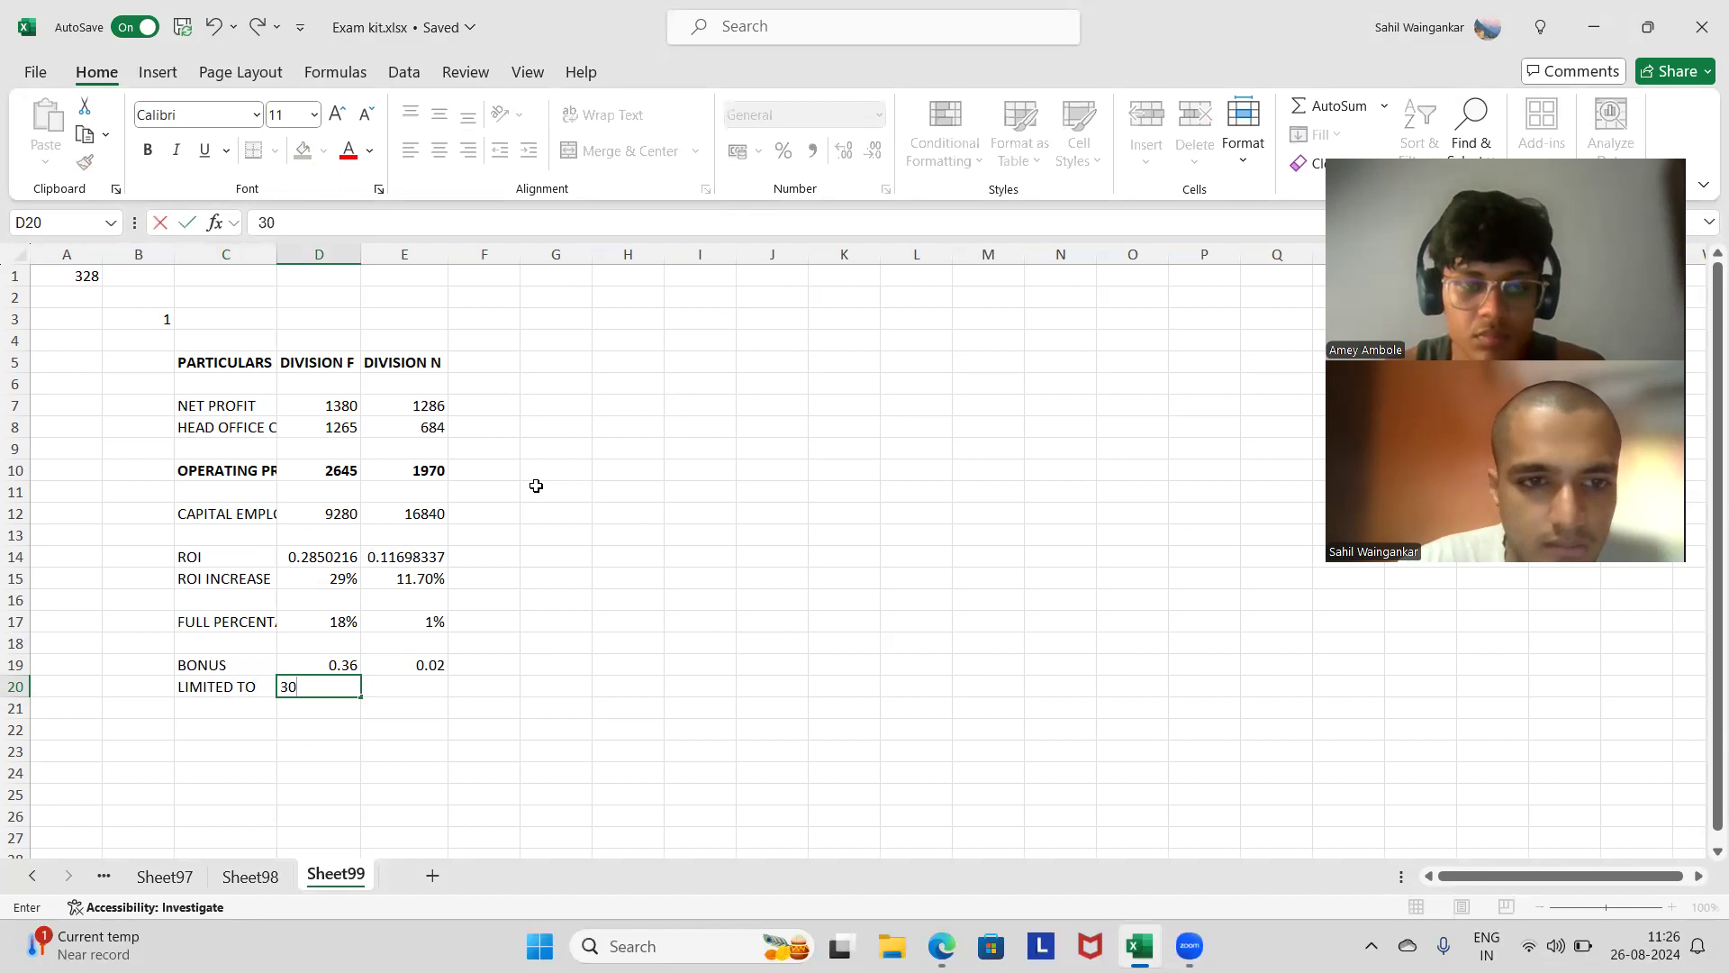
pyautogui.press('Tab')
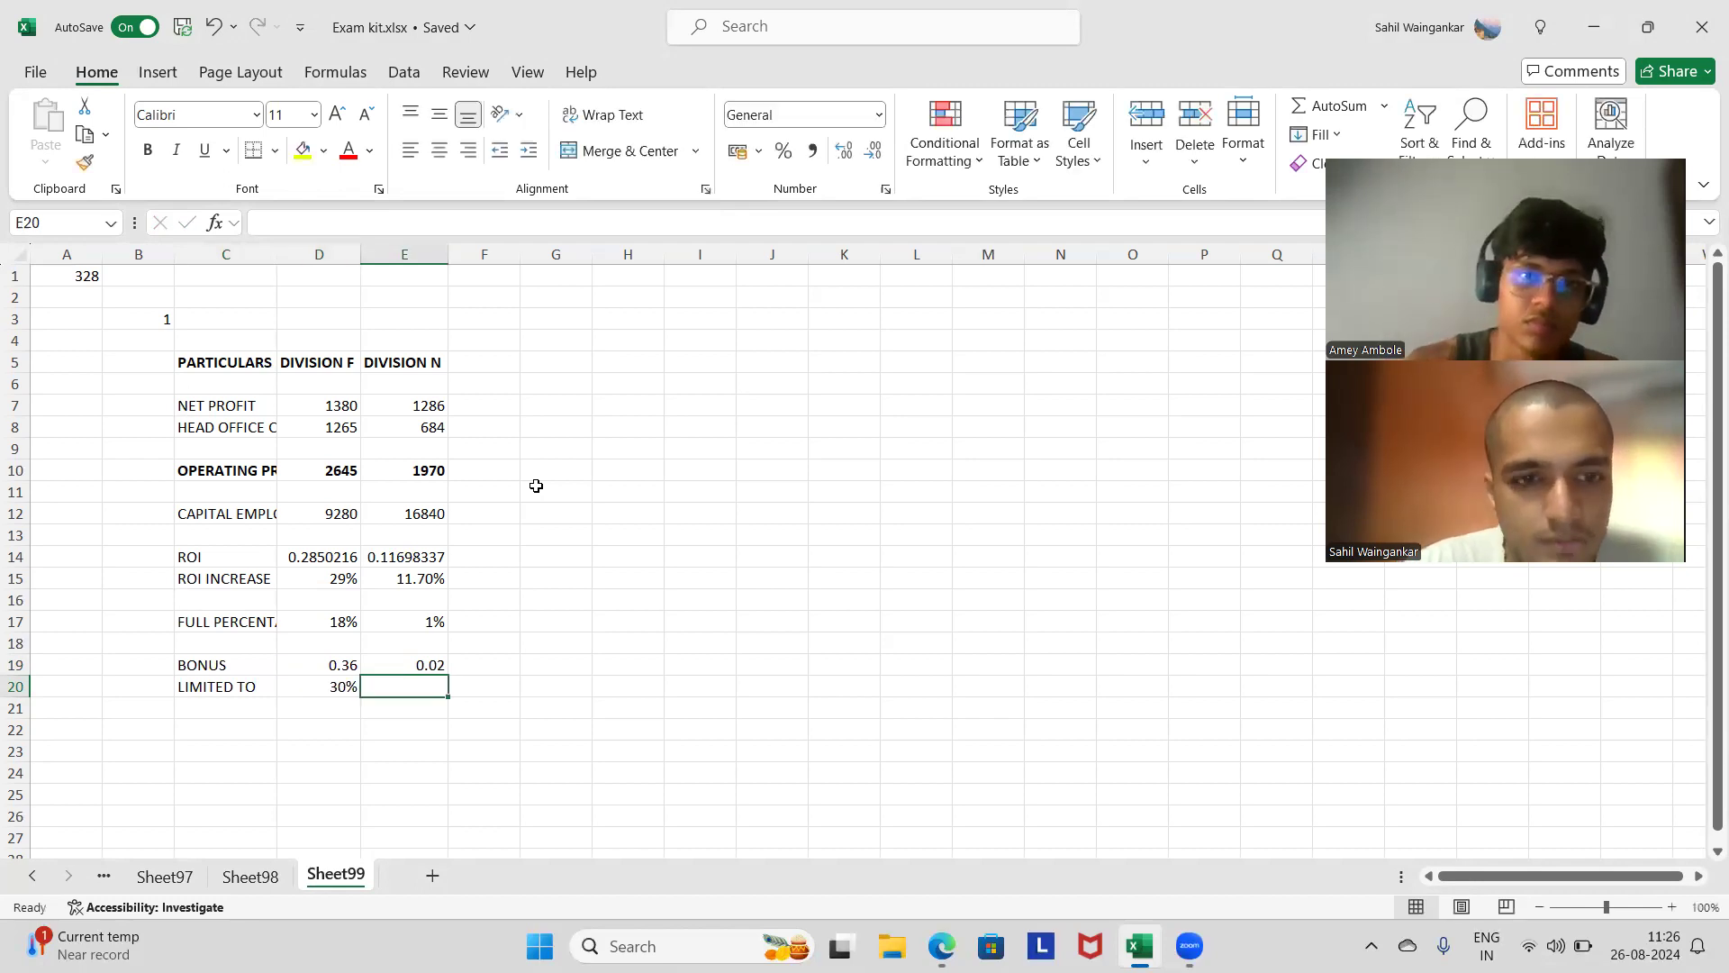
pyautogui.write('2%')
pyautogui.press('Tab')
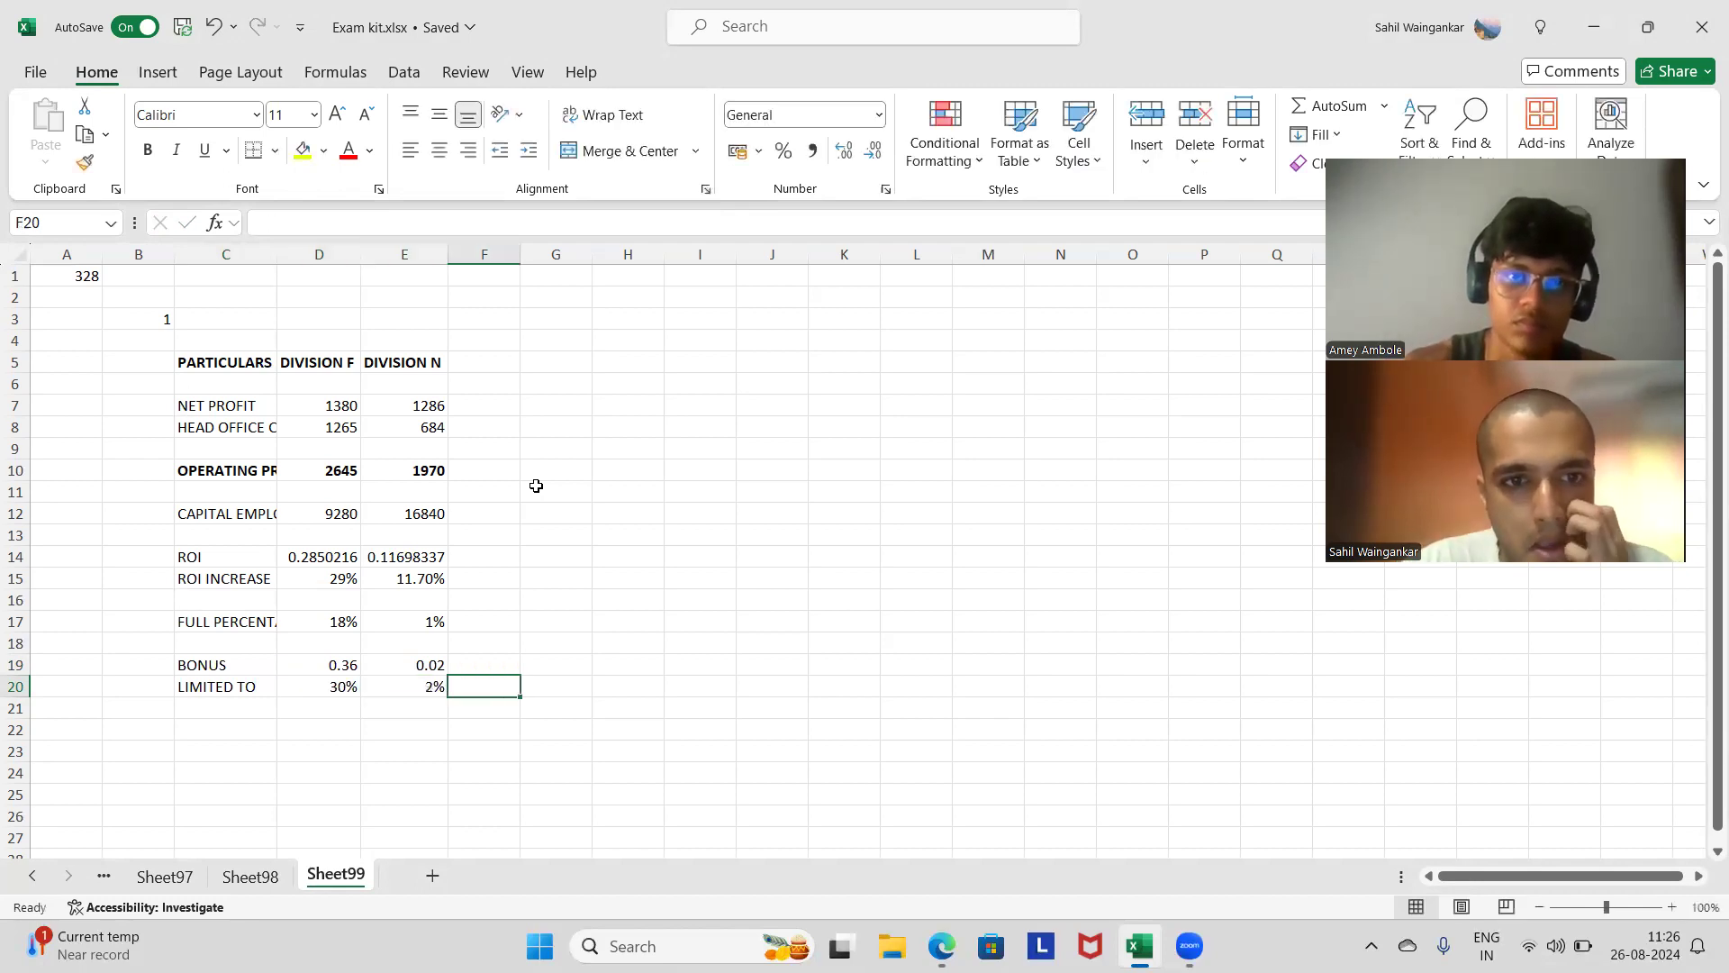
pyautogui.press('Return')
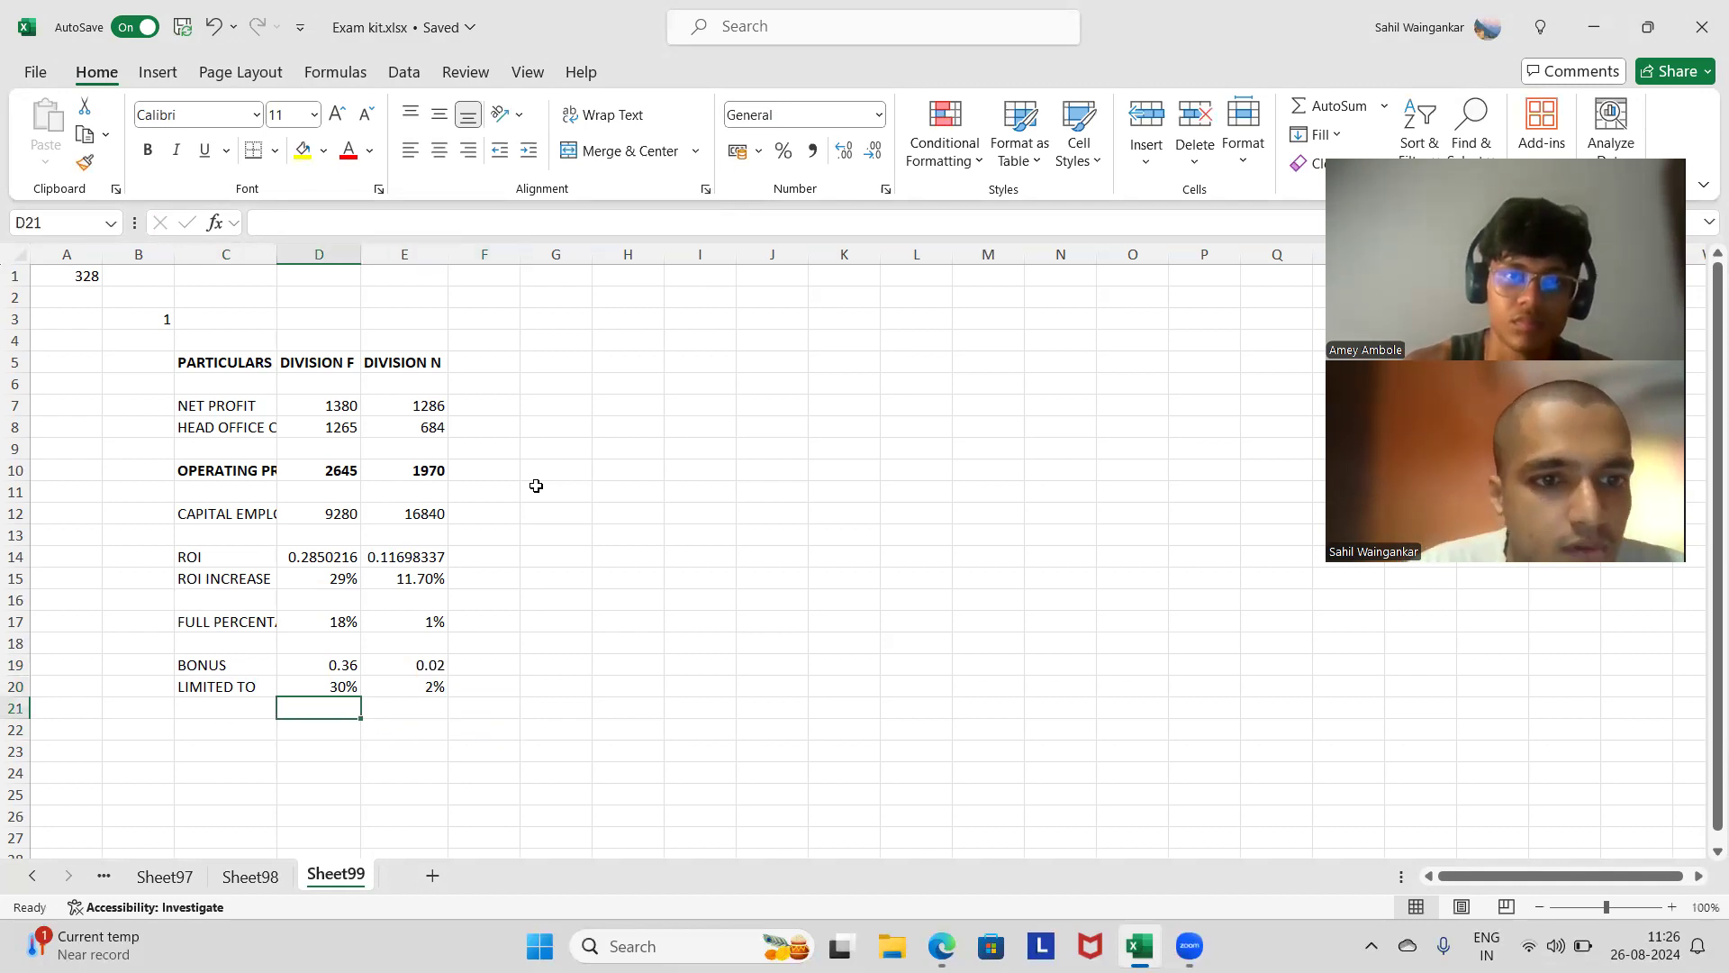
# Step: Make the LIMITED TO row bold across C20:E20
pyautogui.press('Up')
pyautogui.hotkey('shift', 'Left')
pyautogui.hotkey('shift', 'Right')
pyautogui.press('Right')
pyautogui.press('Right')
pyautogui.press('Left')
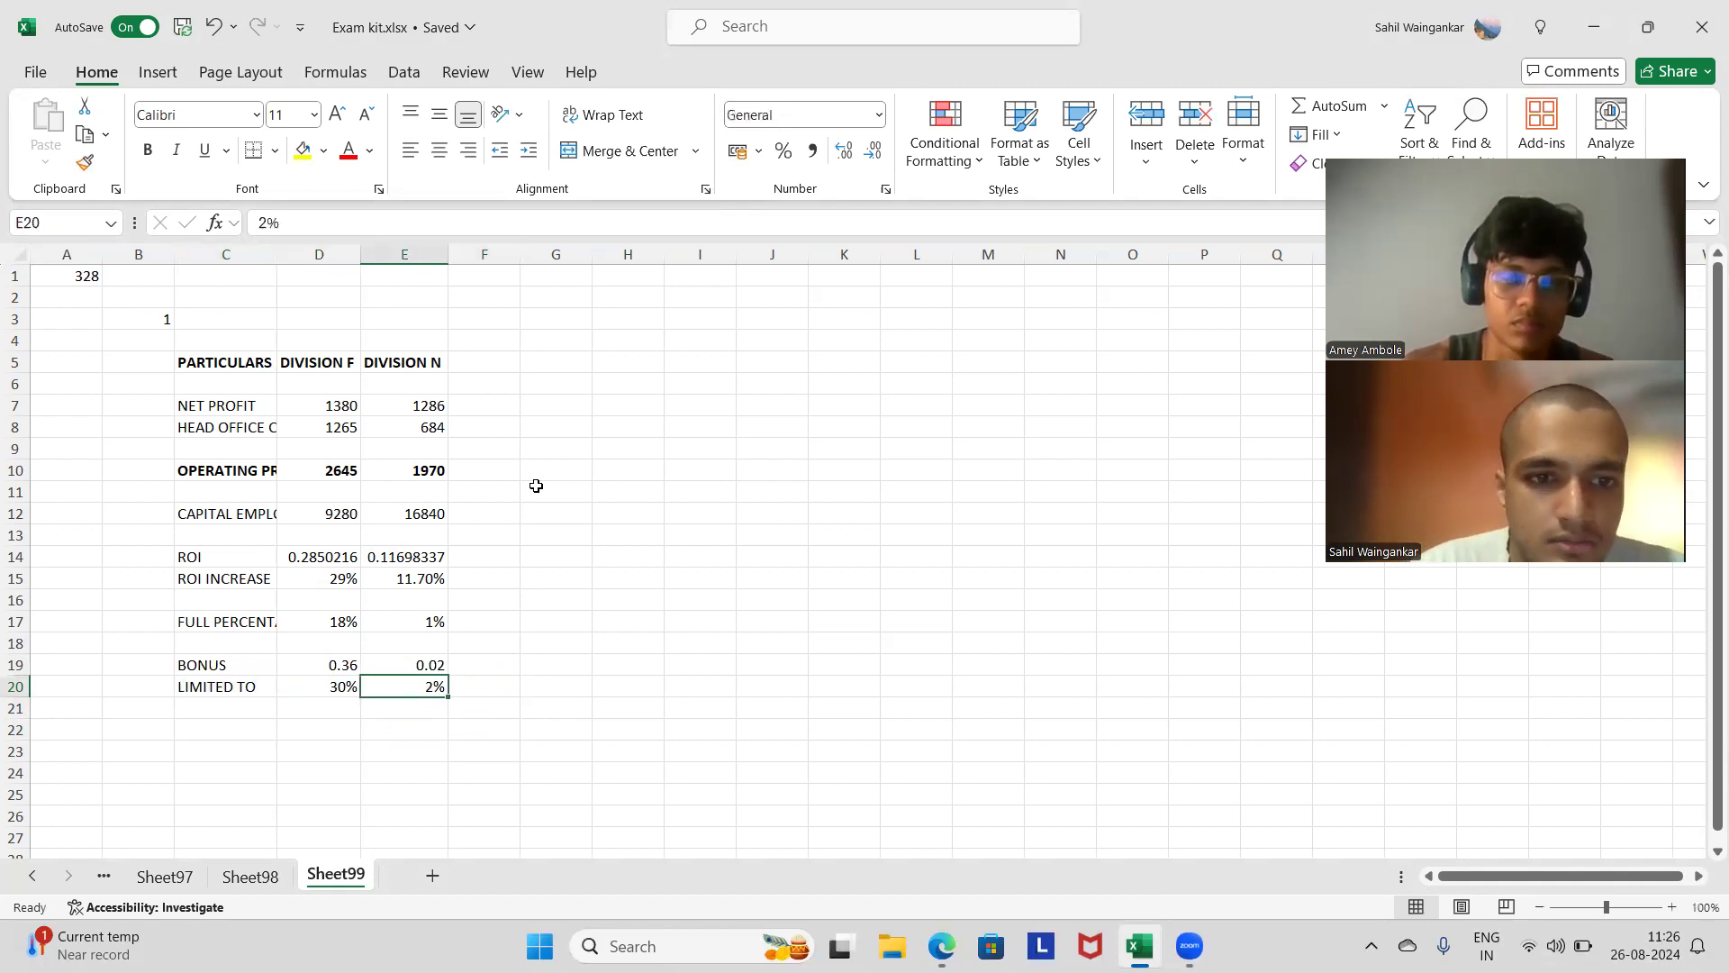
pyautogui.hotkey('shift', 'Left')
pyautogui.hotkey('shift', 'Left')
pyautogui.hotkey('ctrl', 'b')
# Step: Check the requirements of the exam kit question in Edge, and start part 2 in Excel with 2 in B24 and BONUS in C24
pyautogui.hotkey('alt', 'Tab')
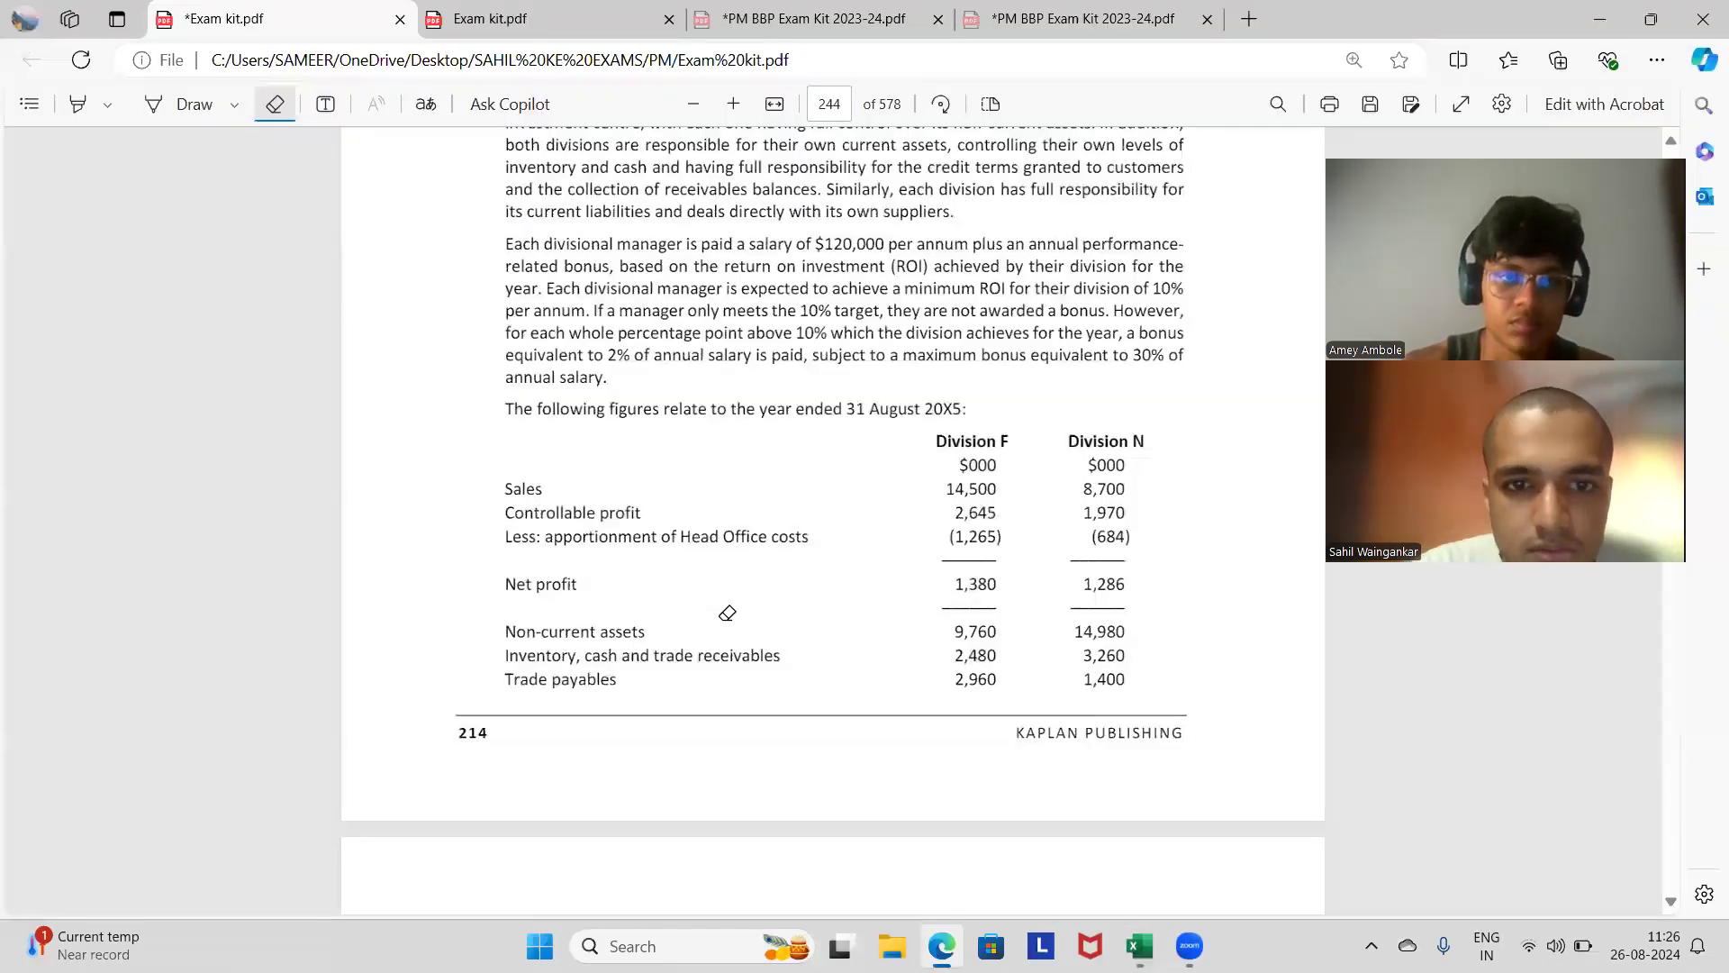
pyautogui.scroll(-5, 747, 628)
pyautogui.scroll(-2, 748, 626)
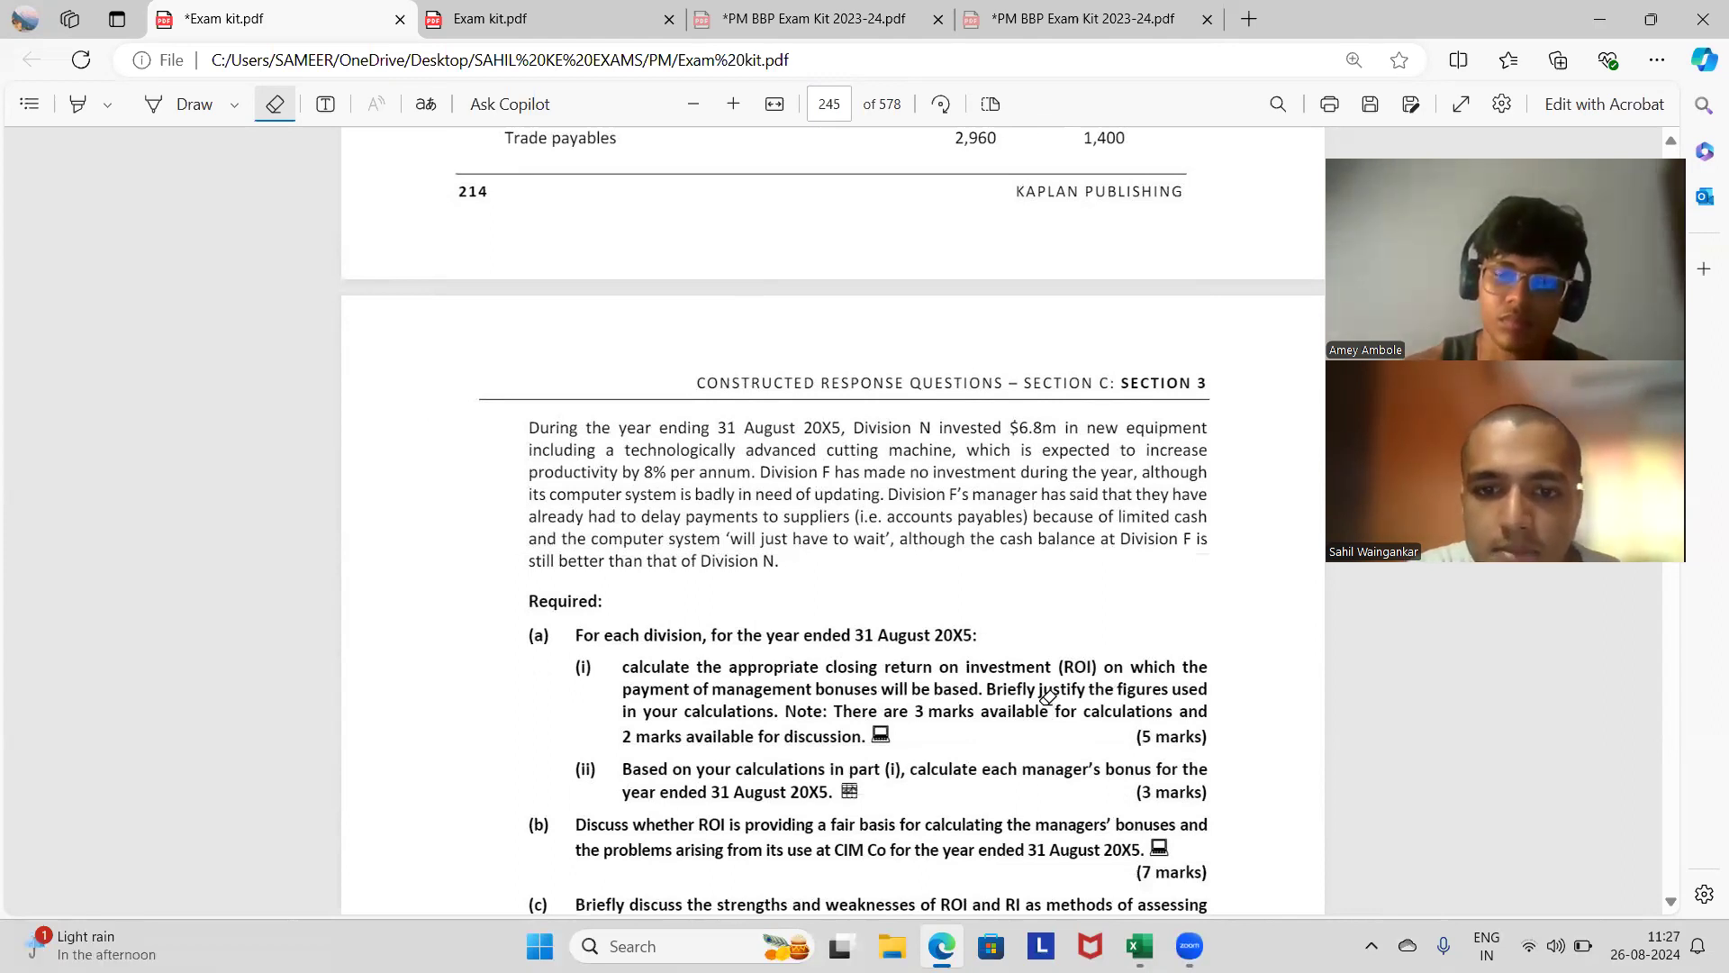
pyautogui.scroll(1, 977, 516)
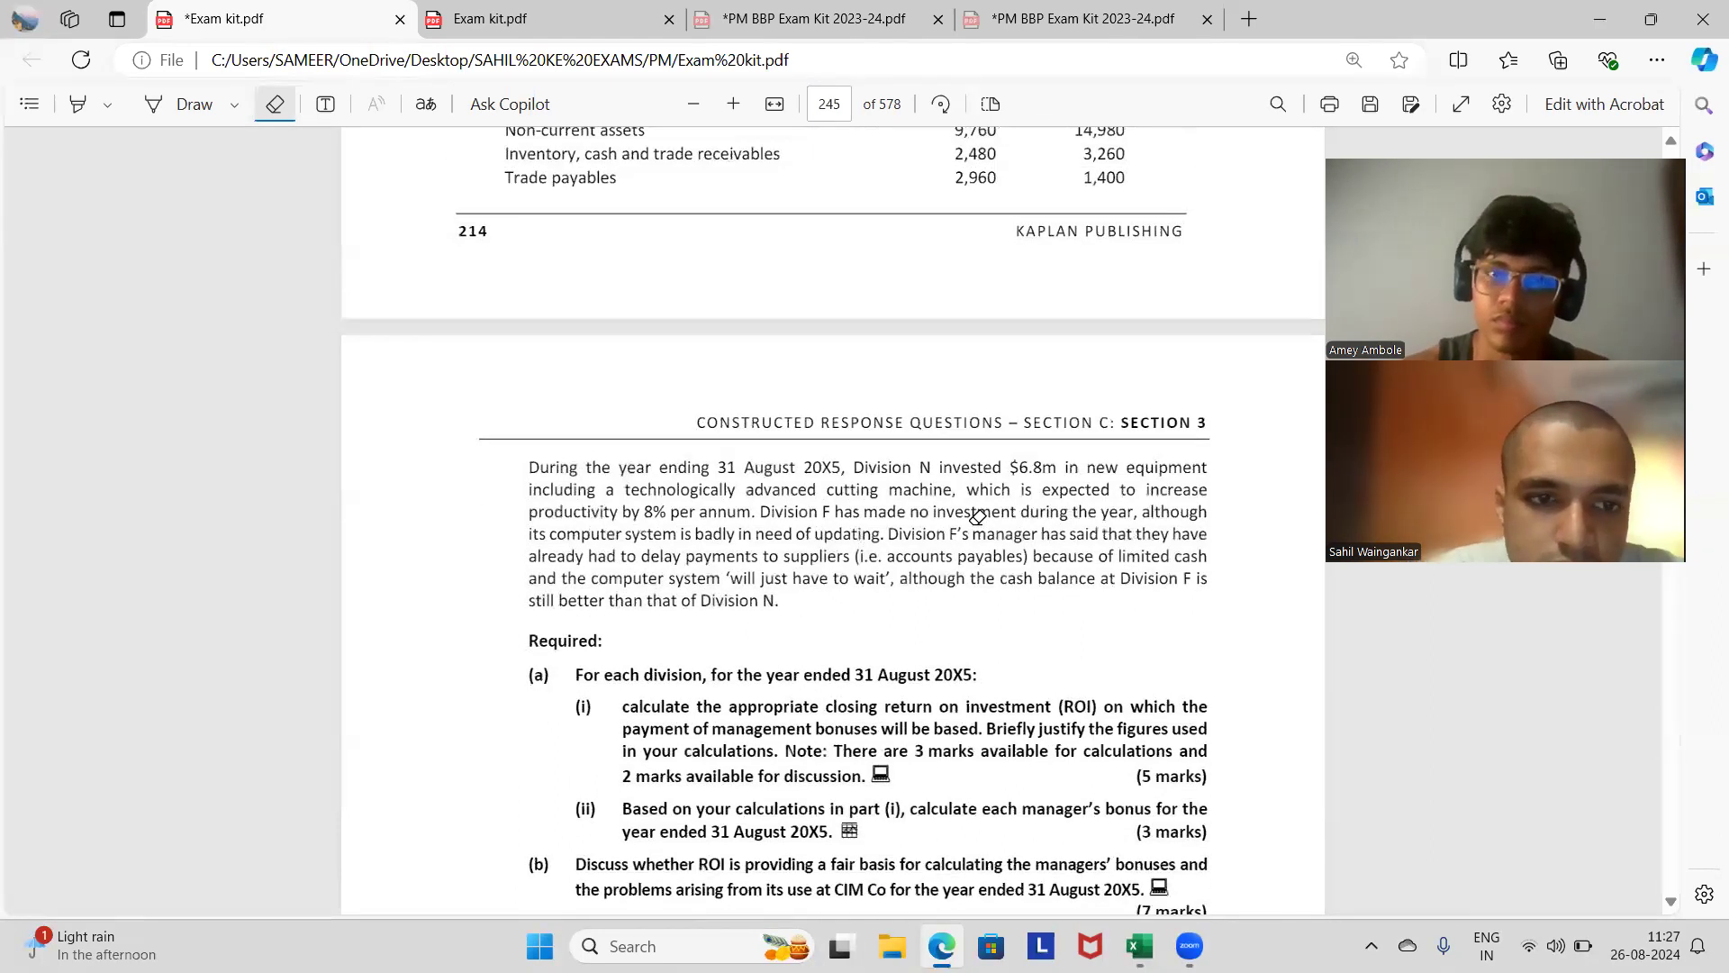
pyautogui.hotkey('alt', 'Tab')
pyautogui.click(123, 770)
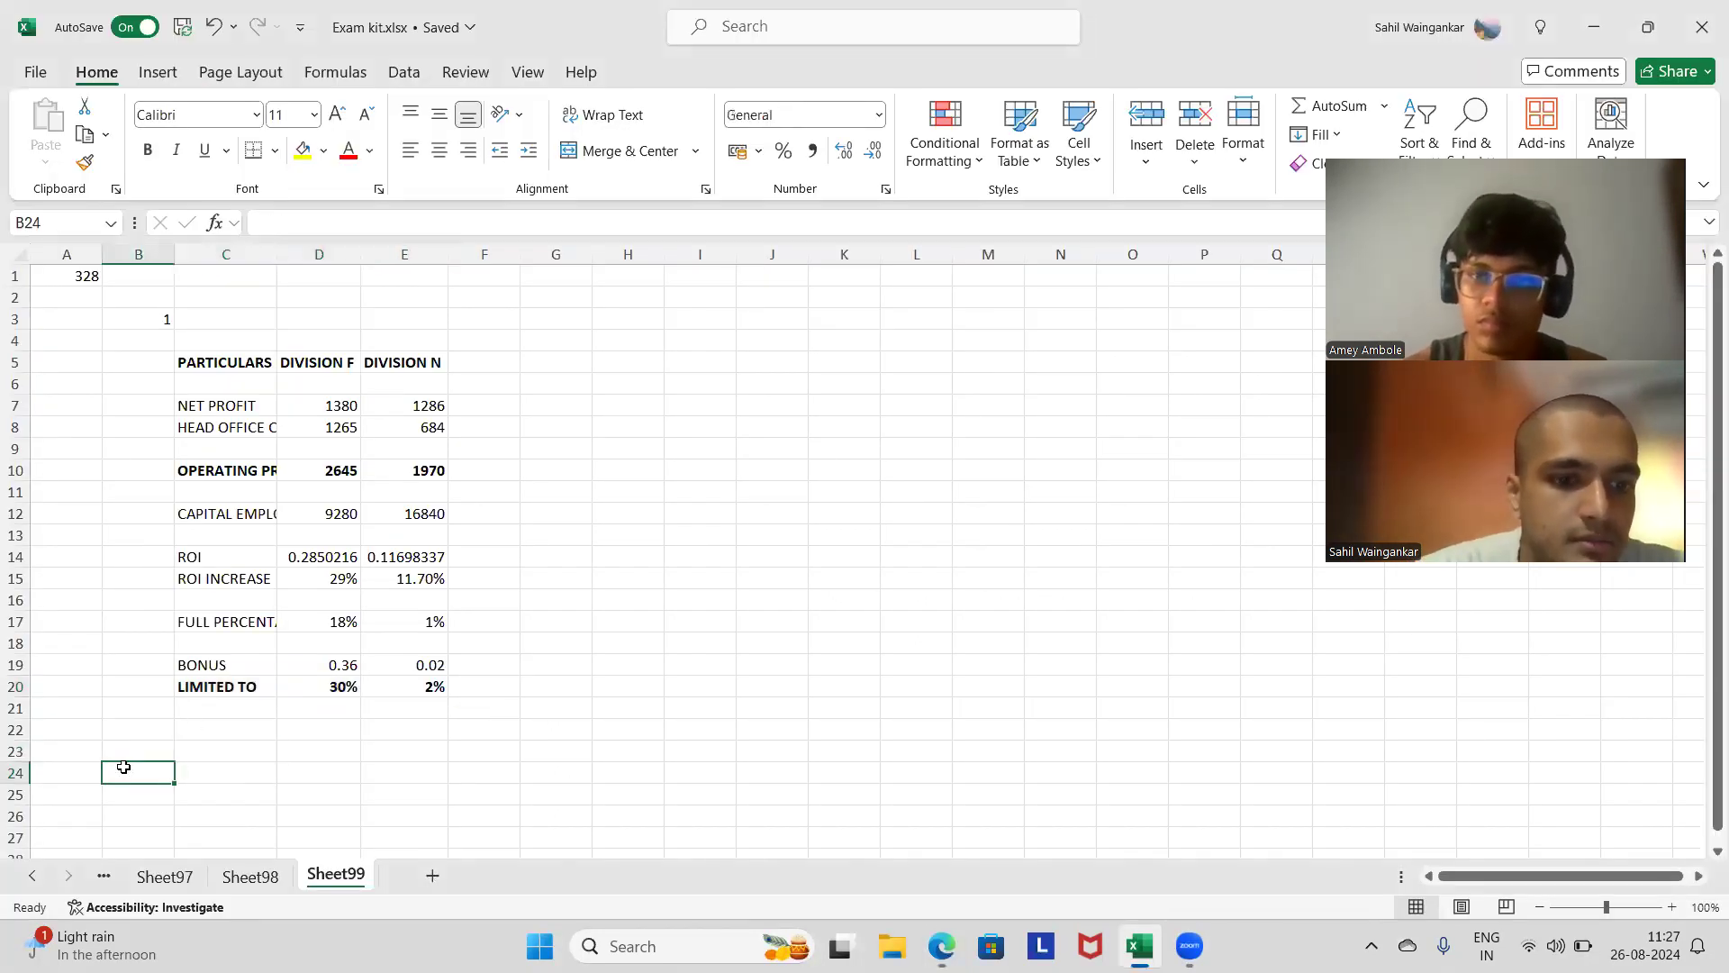
pyautogui.write('2')
pyautogui.press('Tab')
pyautogui.write('B')
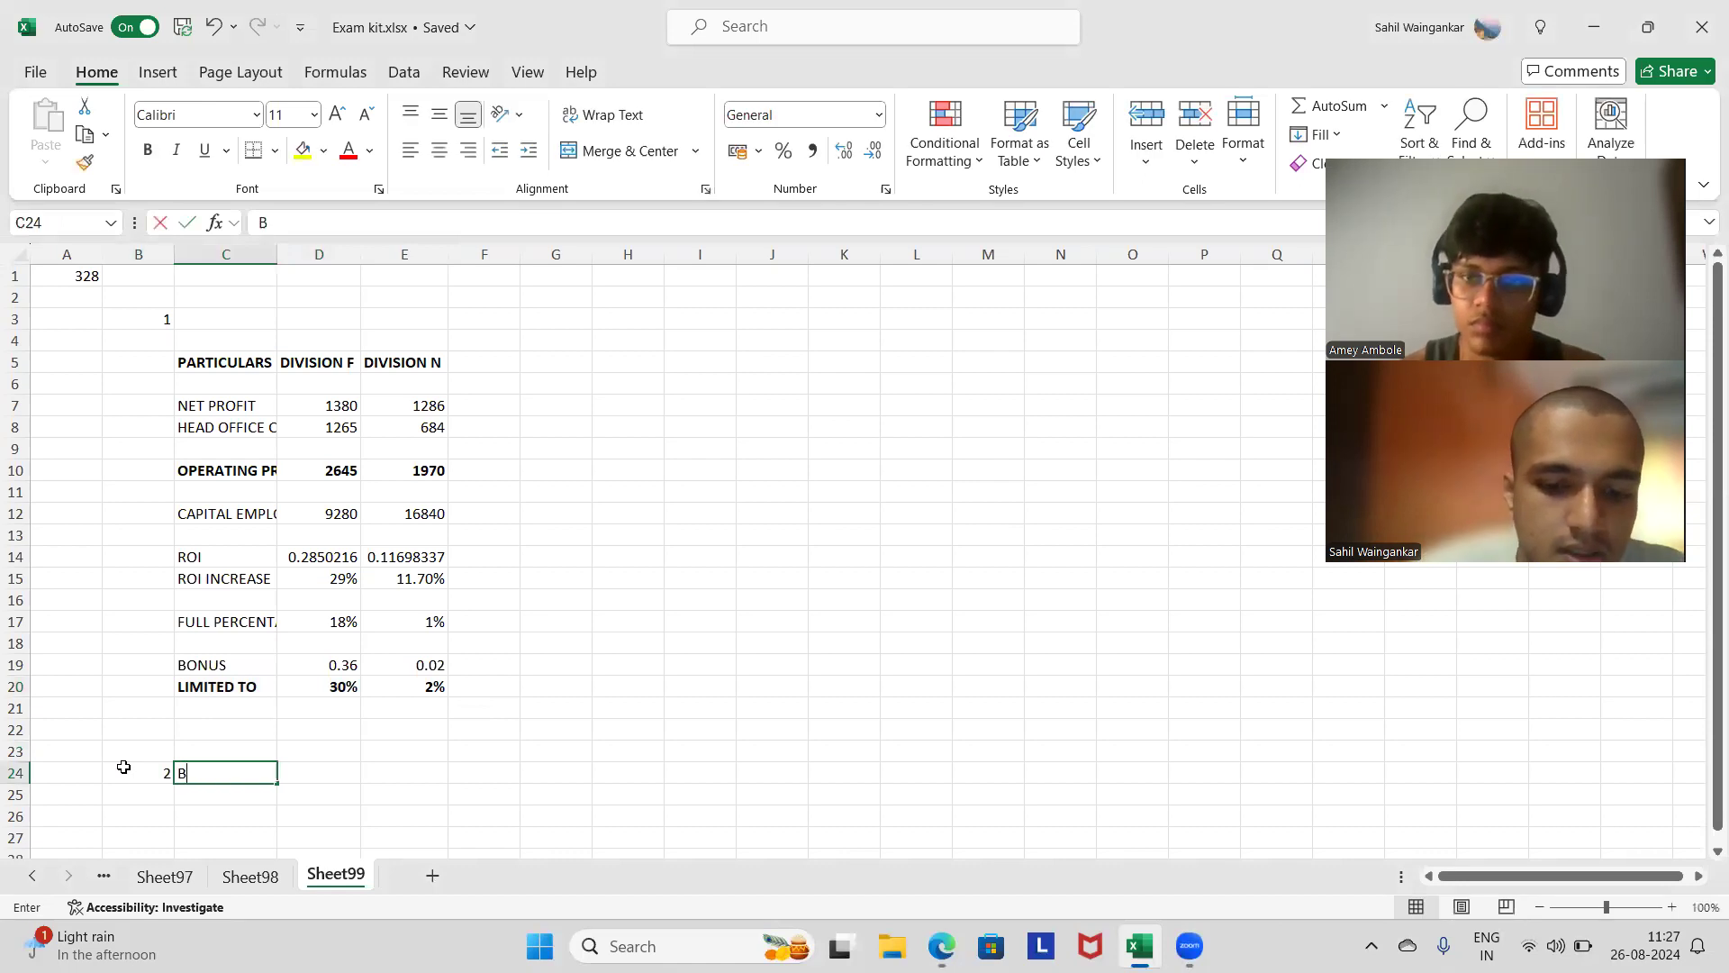
pyautogui.write('ONUS')
pyautogui.press('Down')
# Step: Link D26 to Division F's limited bonus percentage in D20
pyautogui.press('Down')
pyautogui.press('Right')
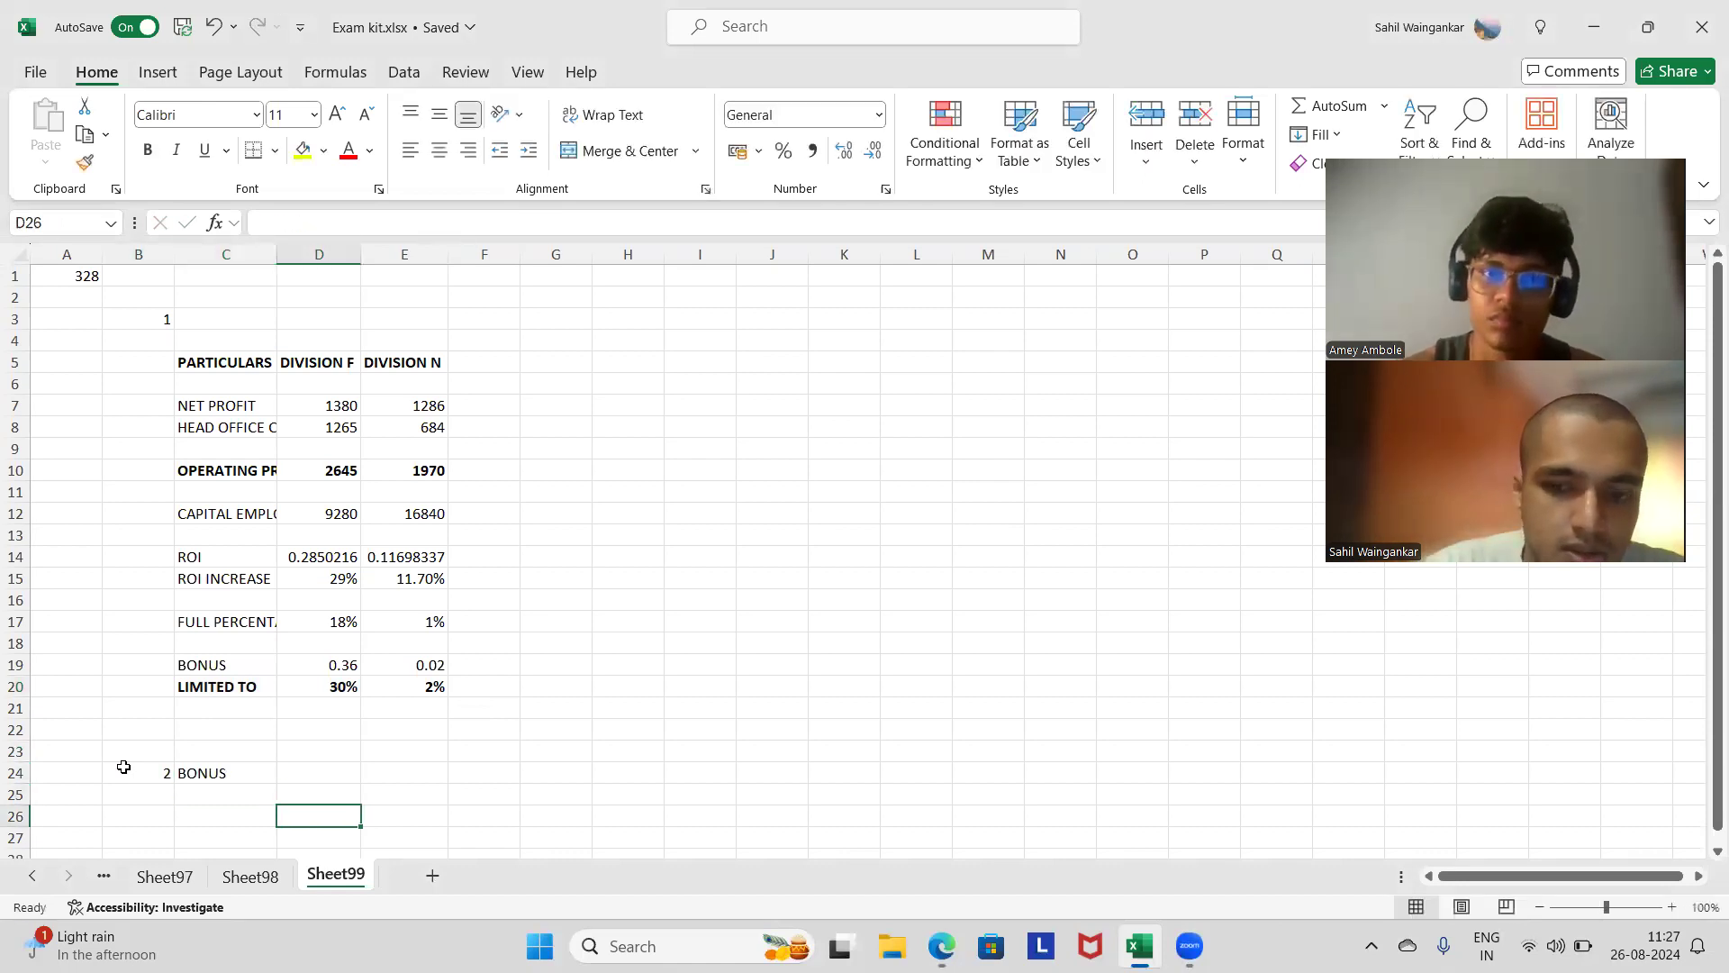
pyautogui.write('=')
pyautogui.press('Up')
pyautogui.press('Up')
pyautogui.press('Up')
pyautogui.press('Up')
pyautogui.press('Up')
pyautogui.press('Up')
pyautogui.press('Return')
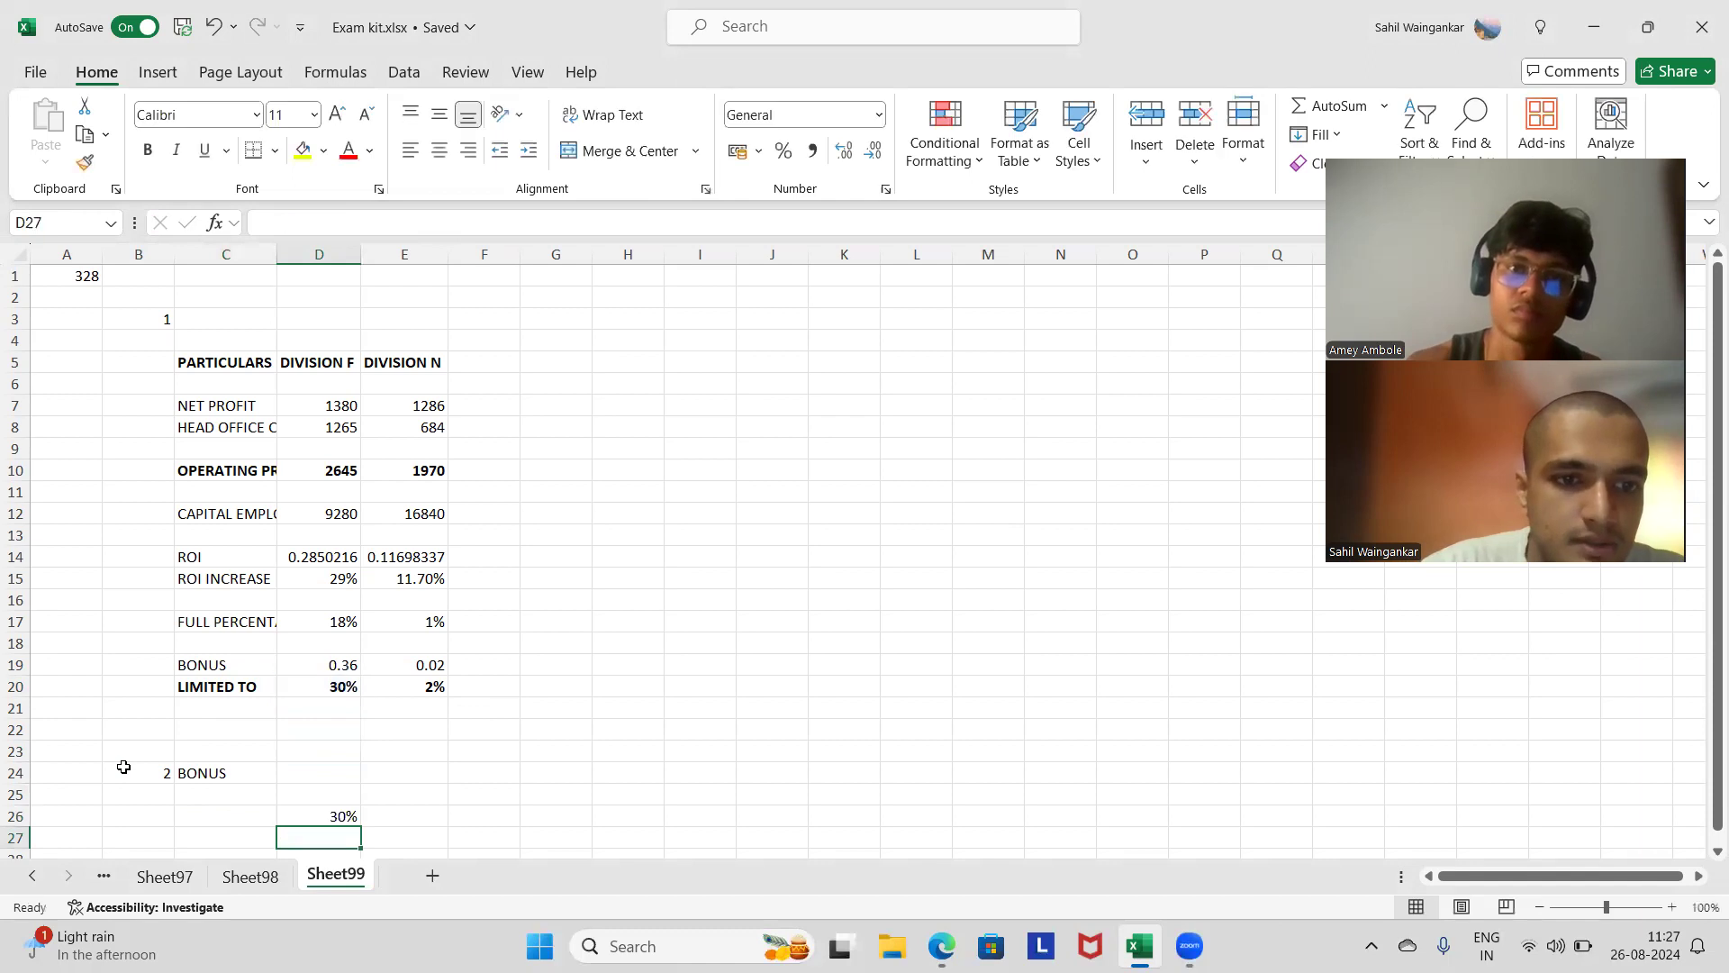
# Step: Copy the linked percentage formula from D26 to E26 for Division N and label C26 BONUS
pyautogui.hotkey('ctrl', 'c')
pyautogui.press('Up')
pyautogui.hotkey('ctrl', 'Right')
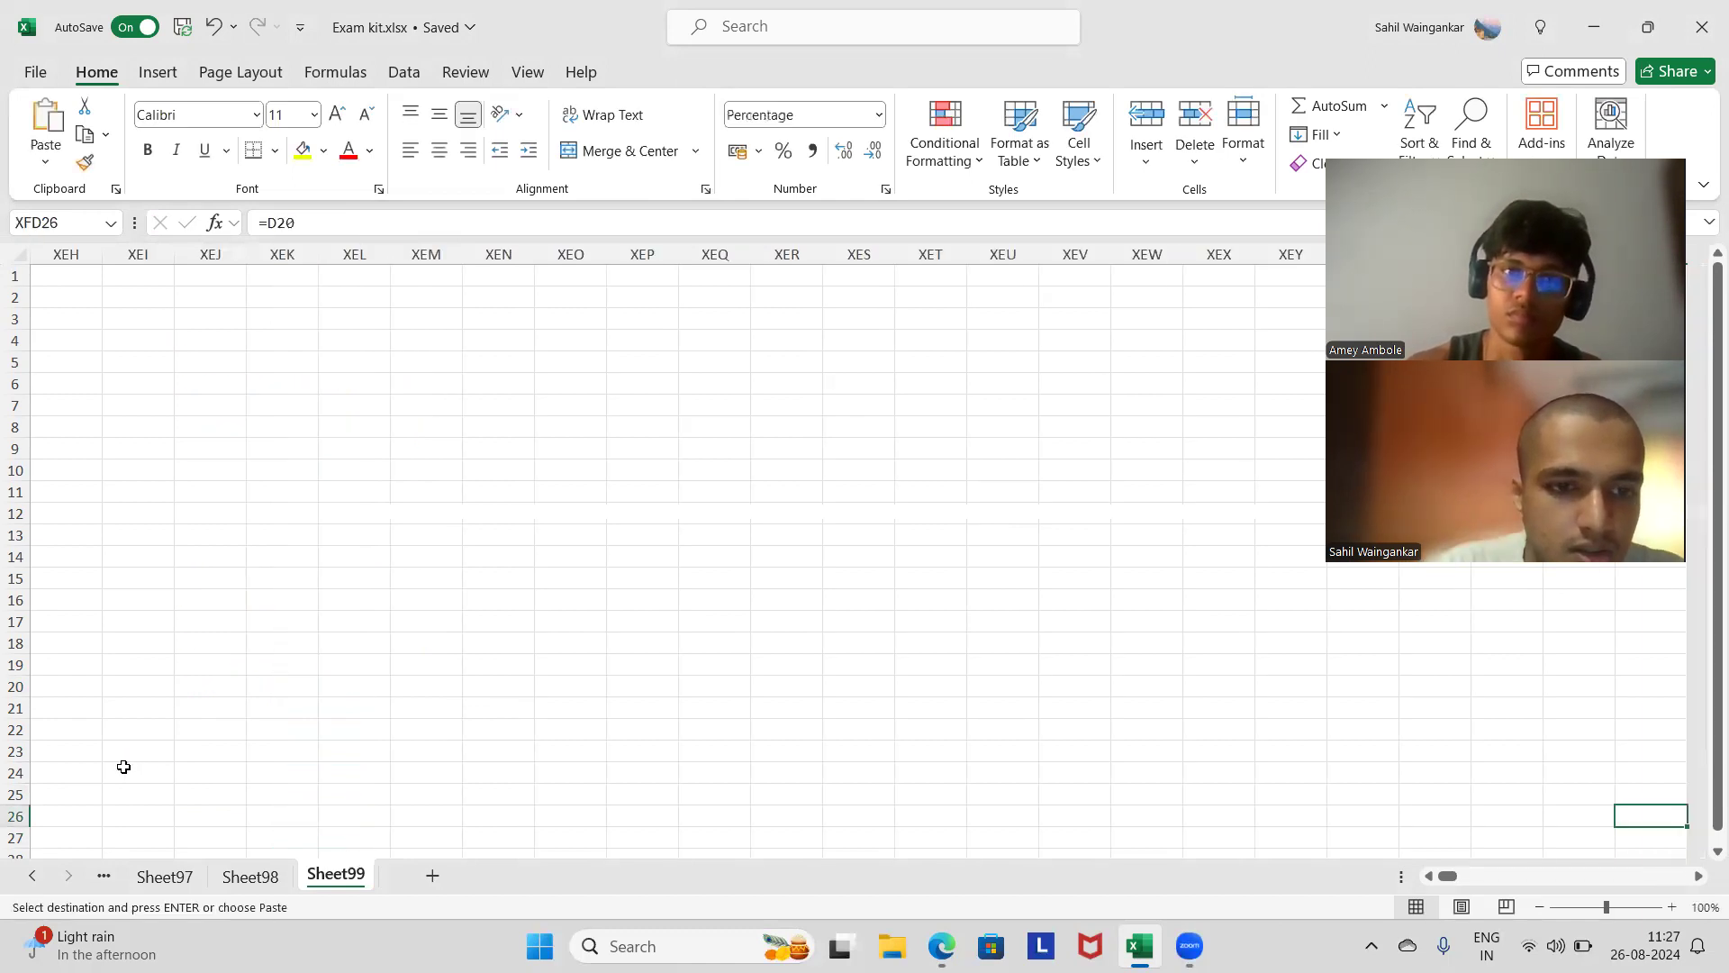
pyautogui.hotkey('ctrl', 'Left')
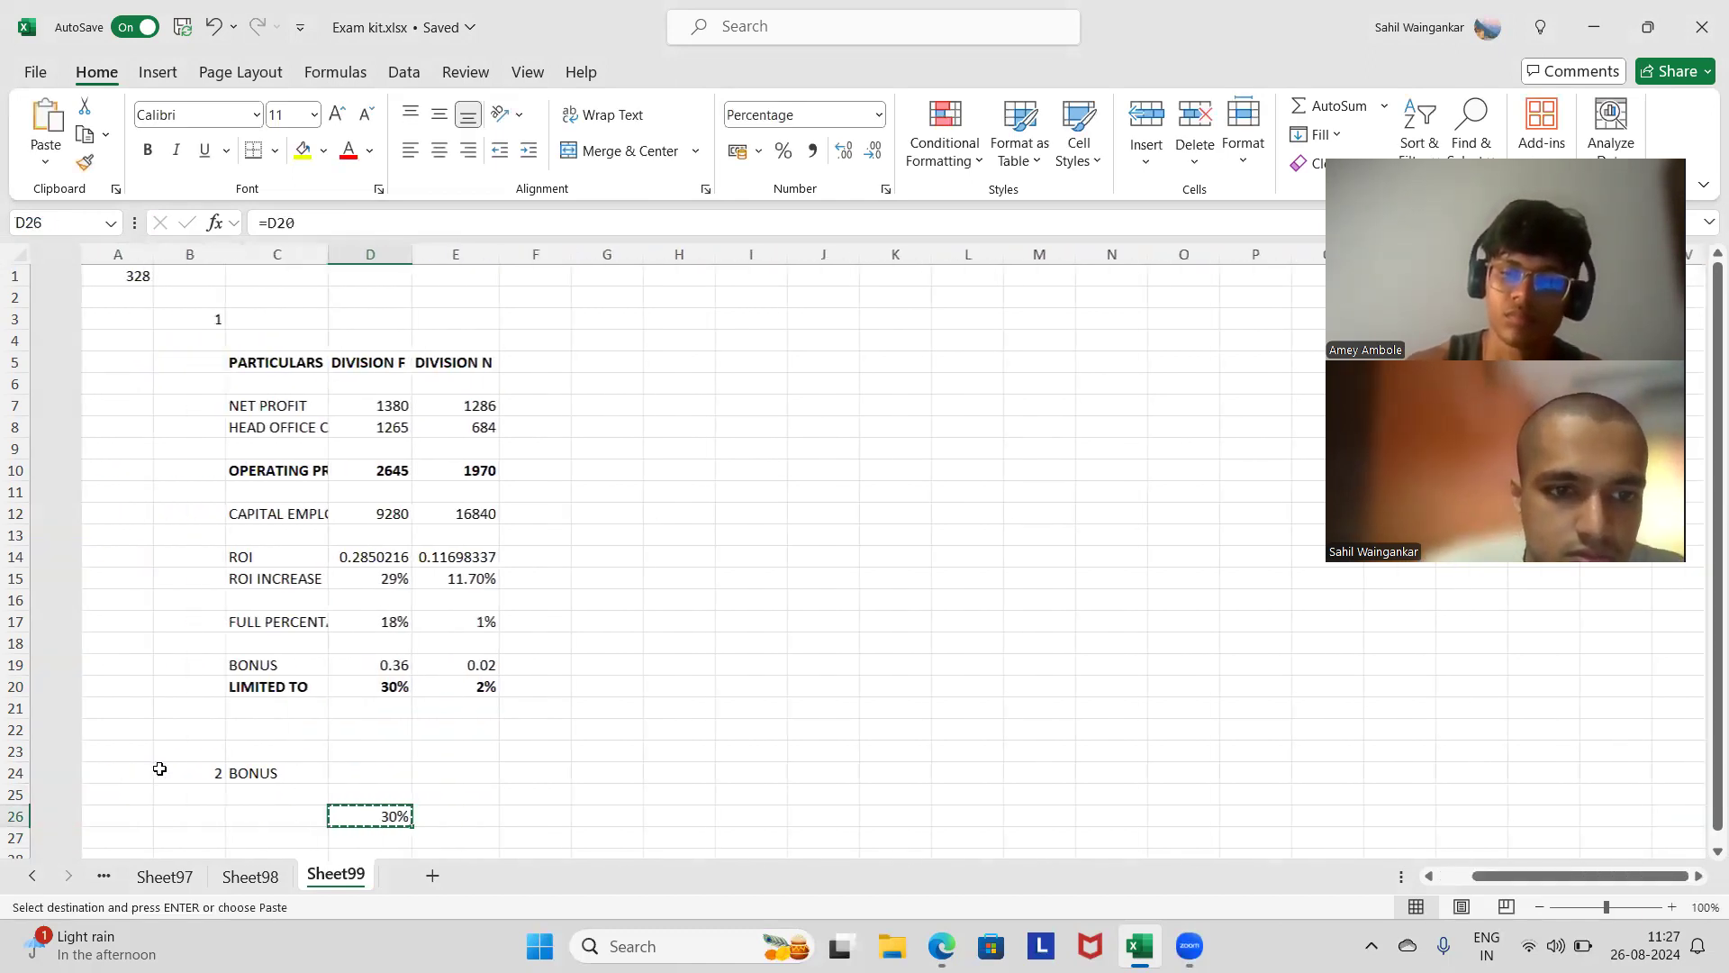
pyautogui.click(408, 819)
pyautogui.click(203, 812)
pyautogui.write('BONUS')
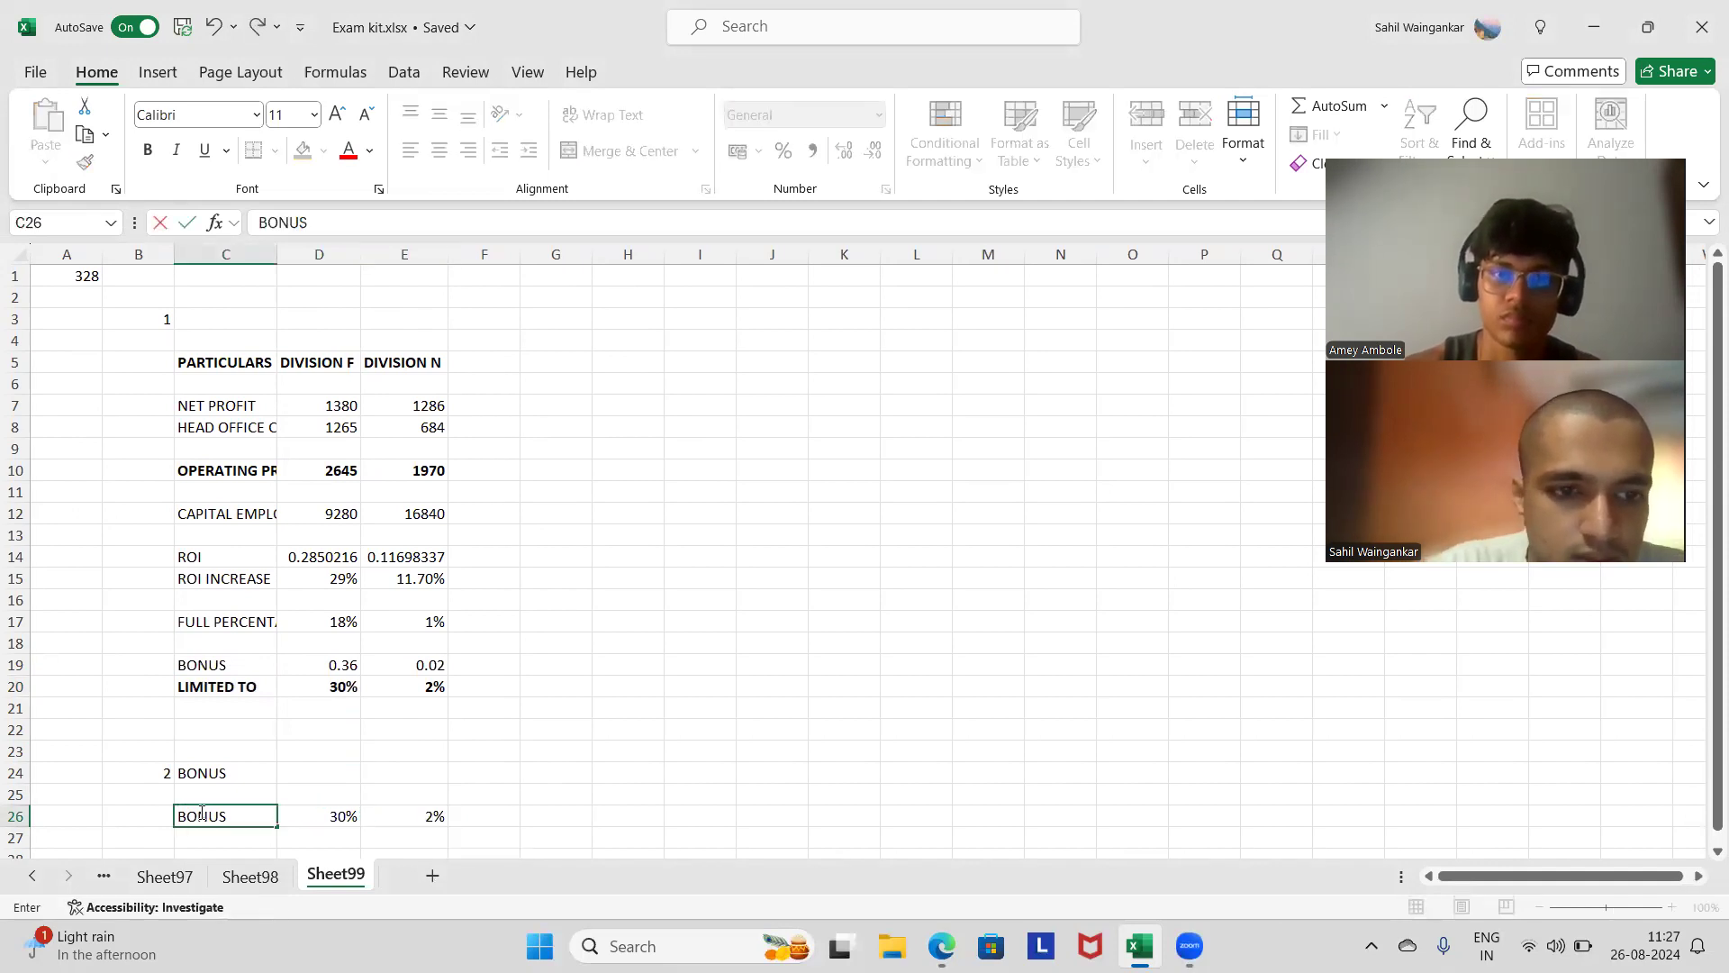
pyautogui.press('Return')
# Step: Check the divisional managers' annual salary in the exam kit question in Edge and return to the Excel worksheet
pyautogui.hotkey('alt', 'Tab')
pyautogui.scroll(6, 467, 610)
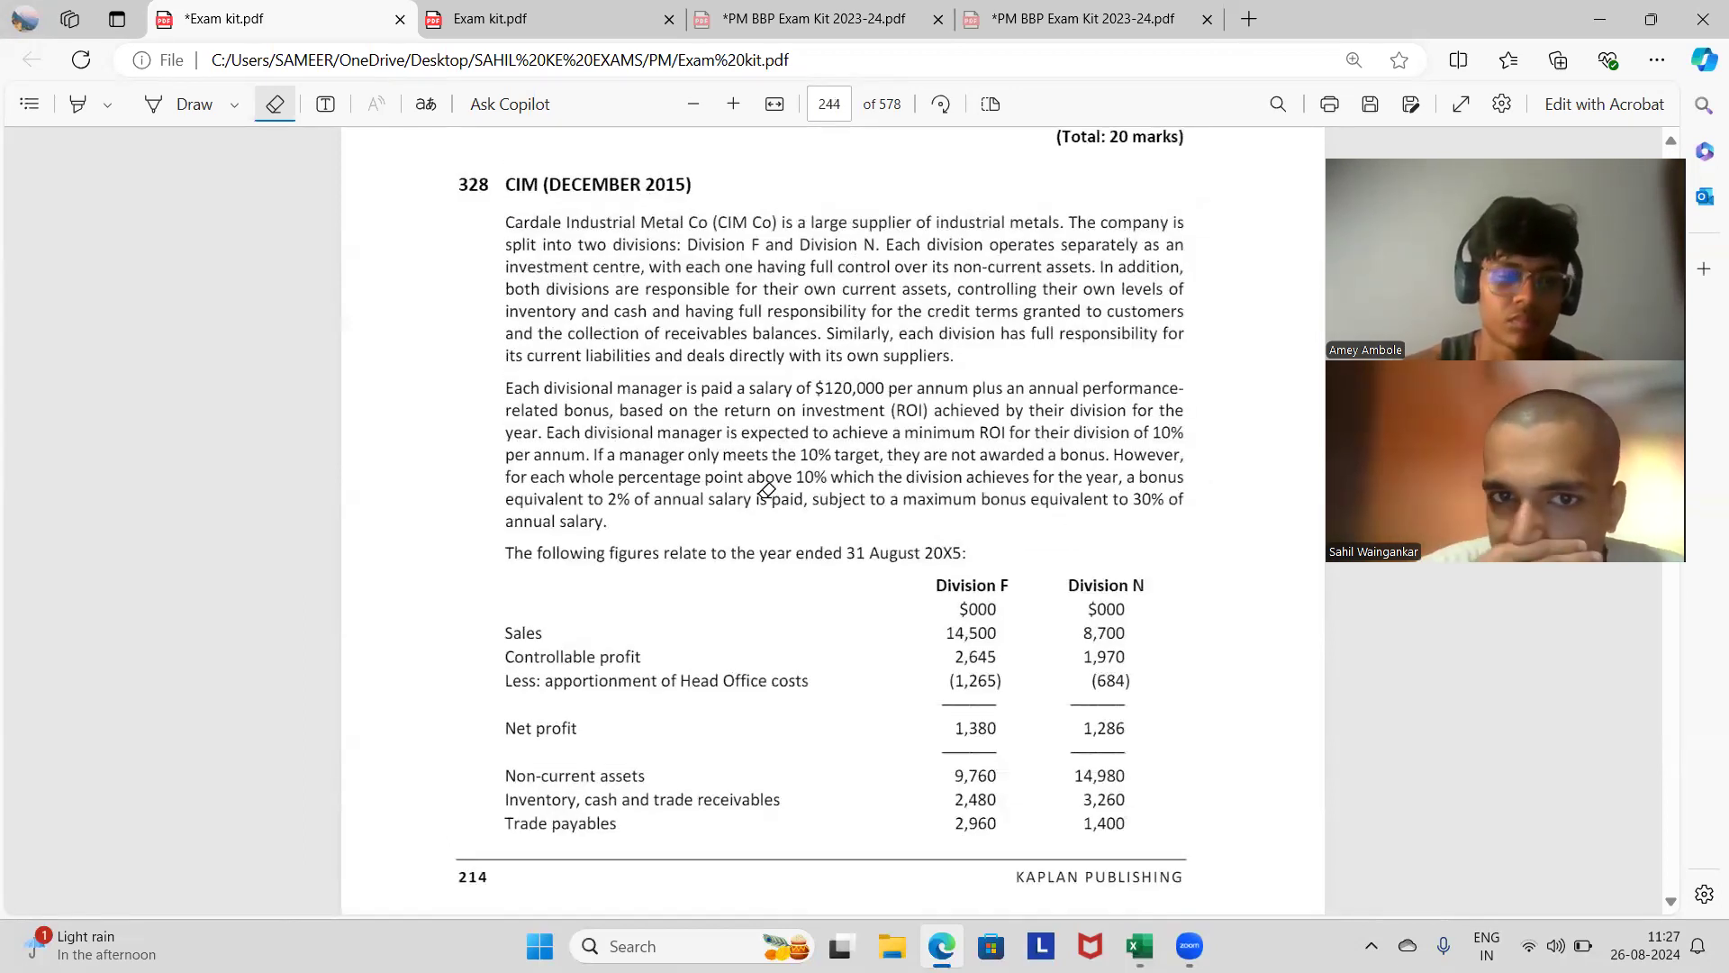
pyautogui.hotkey('alt', 'Tab')
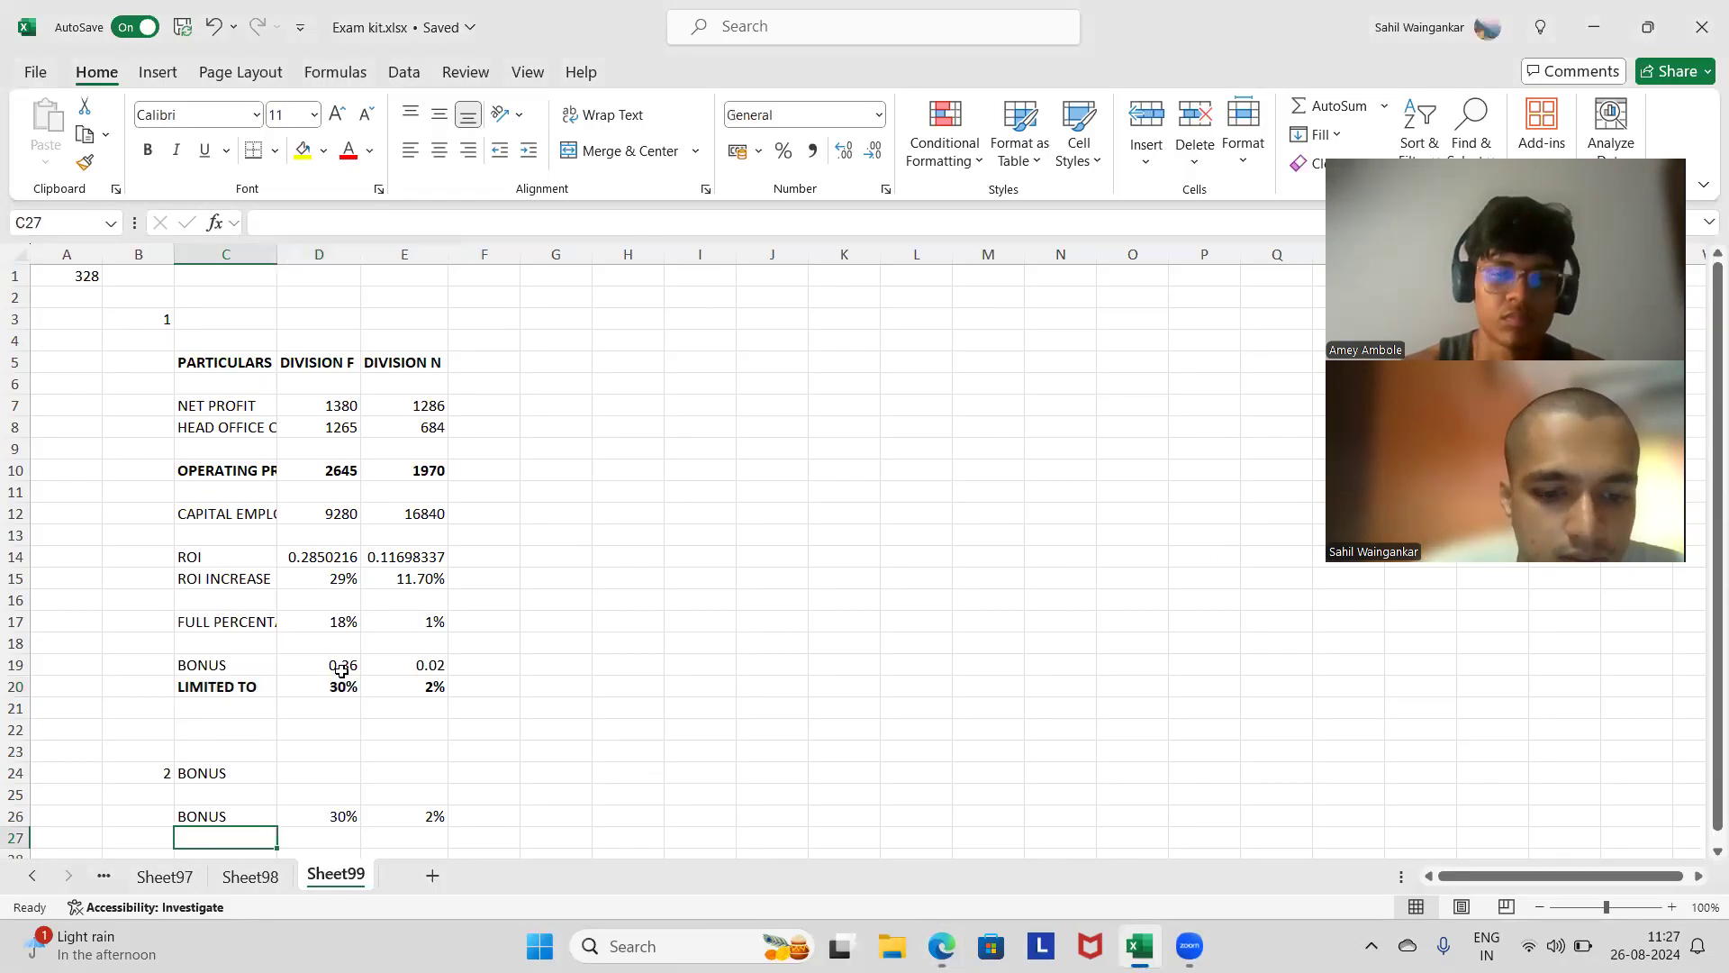
# Step: Label C27 ANNNUAL SALARY and enter Division F's salary of 120000 in D27
pyautogui.write('ANNNUAL SALARY')
pyautogui.press('BackSpace')
pyautogui.write('RY')
pyautogui.press('Tab')
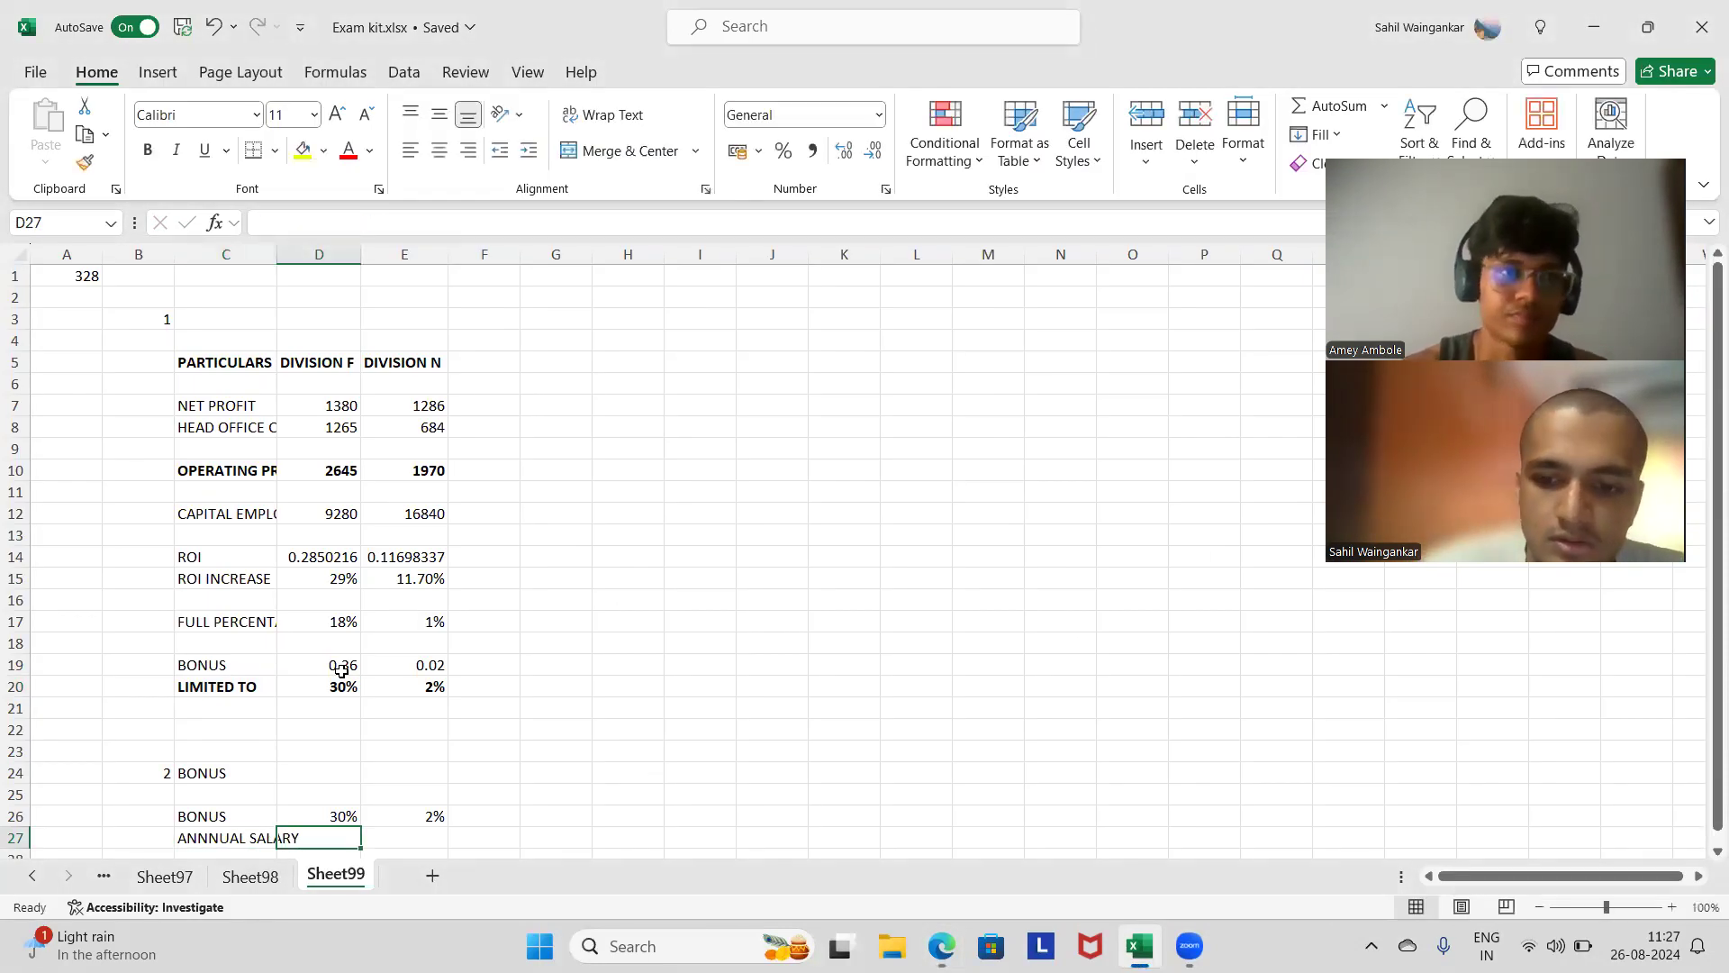
pyautogui.write('120000')
pyautogui.press('Return')
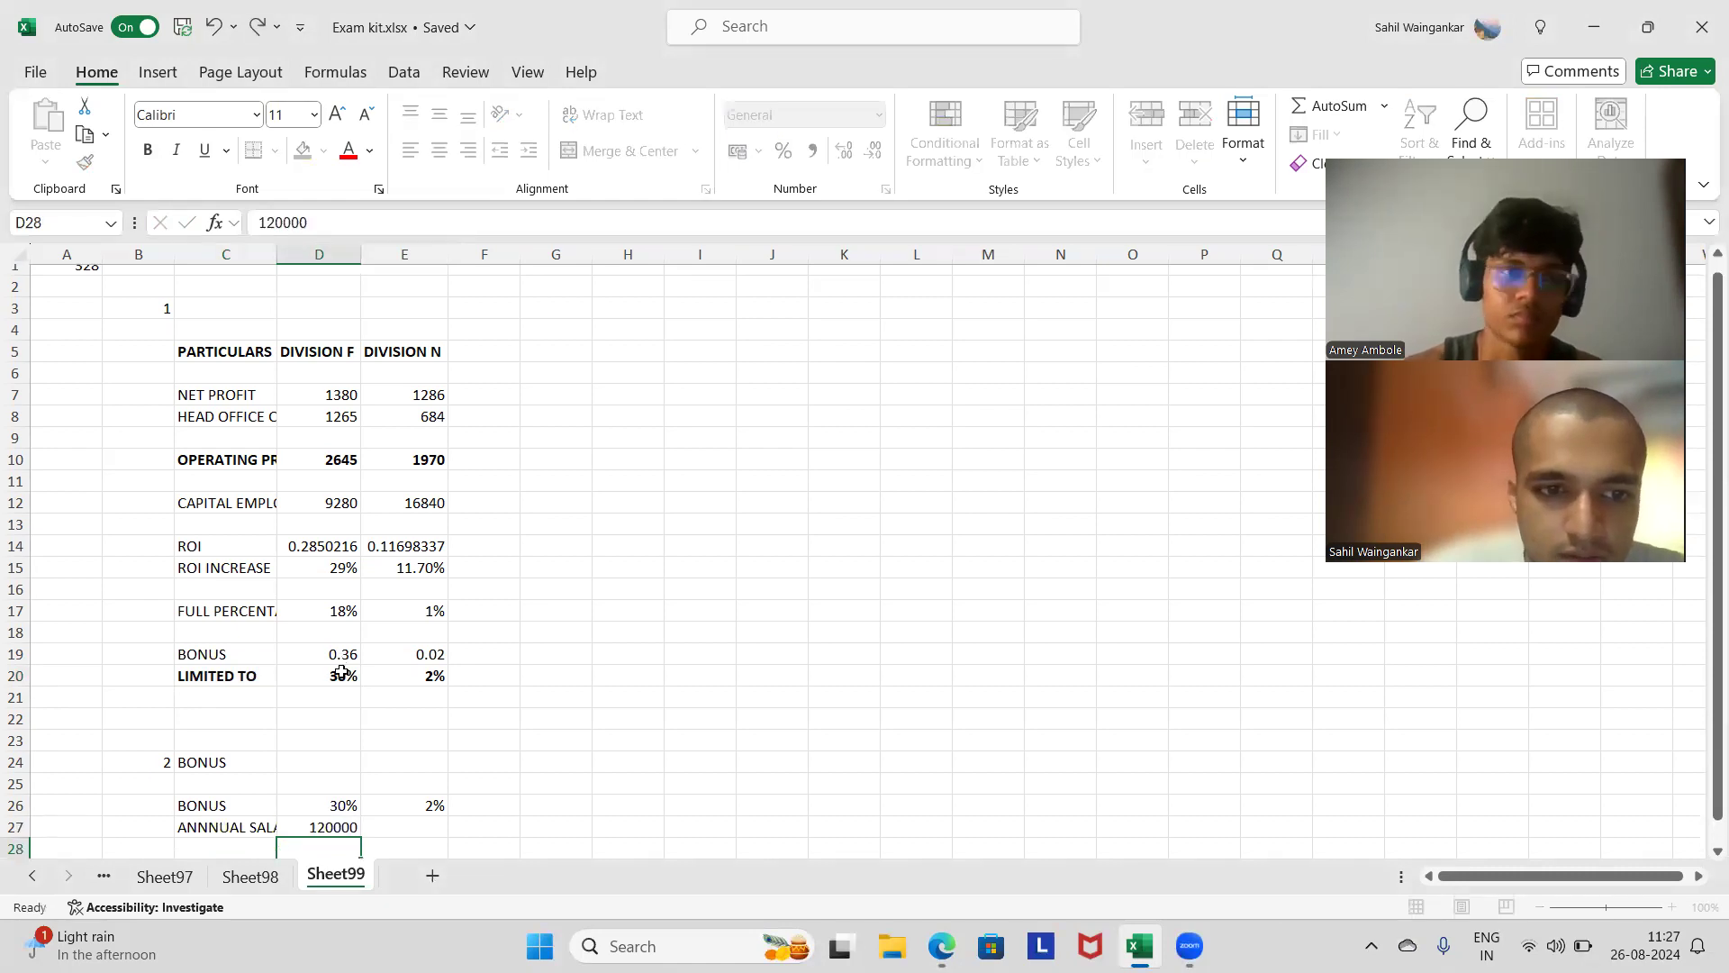
# Step: Copy the annual salary from D27 to E27 for Division N
pyautogui.press('Up')
pyautogui.hotkey('ctrl', 'c')
pyautogui.press('Right')
pyautogui.hotkey('ctrl', 'v')
pyautogui.press('Down')
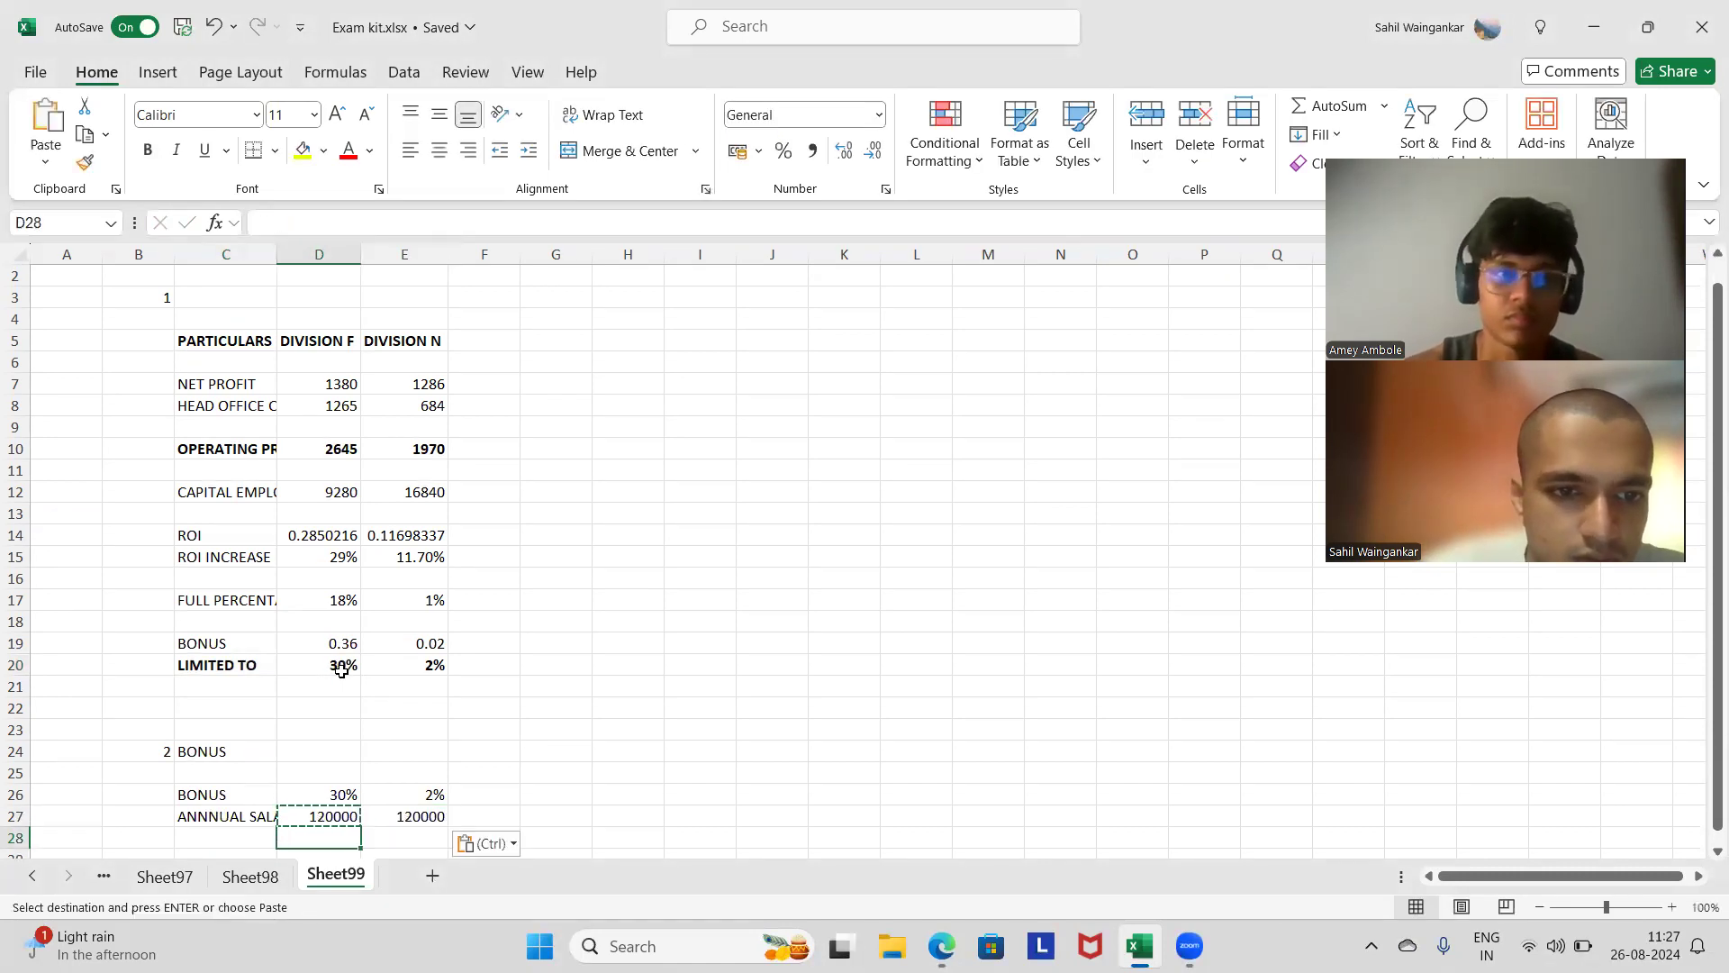
# Step: Calculate Division F's bonus in D29 by multiplying the bonus percentage by the annual salary with =D26*D27
pyautogui.press('Down')
pyautogui.press('Left')
pyautogui.press('Escape')
pyautogui.write('=')
pyautogui.press('Up')
pyautogui.press('Up')
pyautogui.press('Up')
pyautogui.write('*')
pyautogui.press('Up')
pyautogui.press('Up')
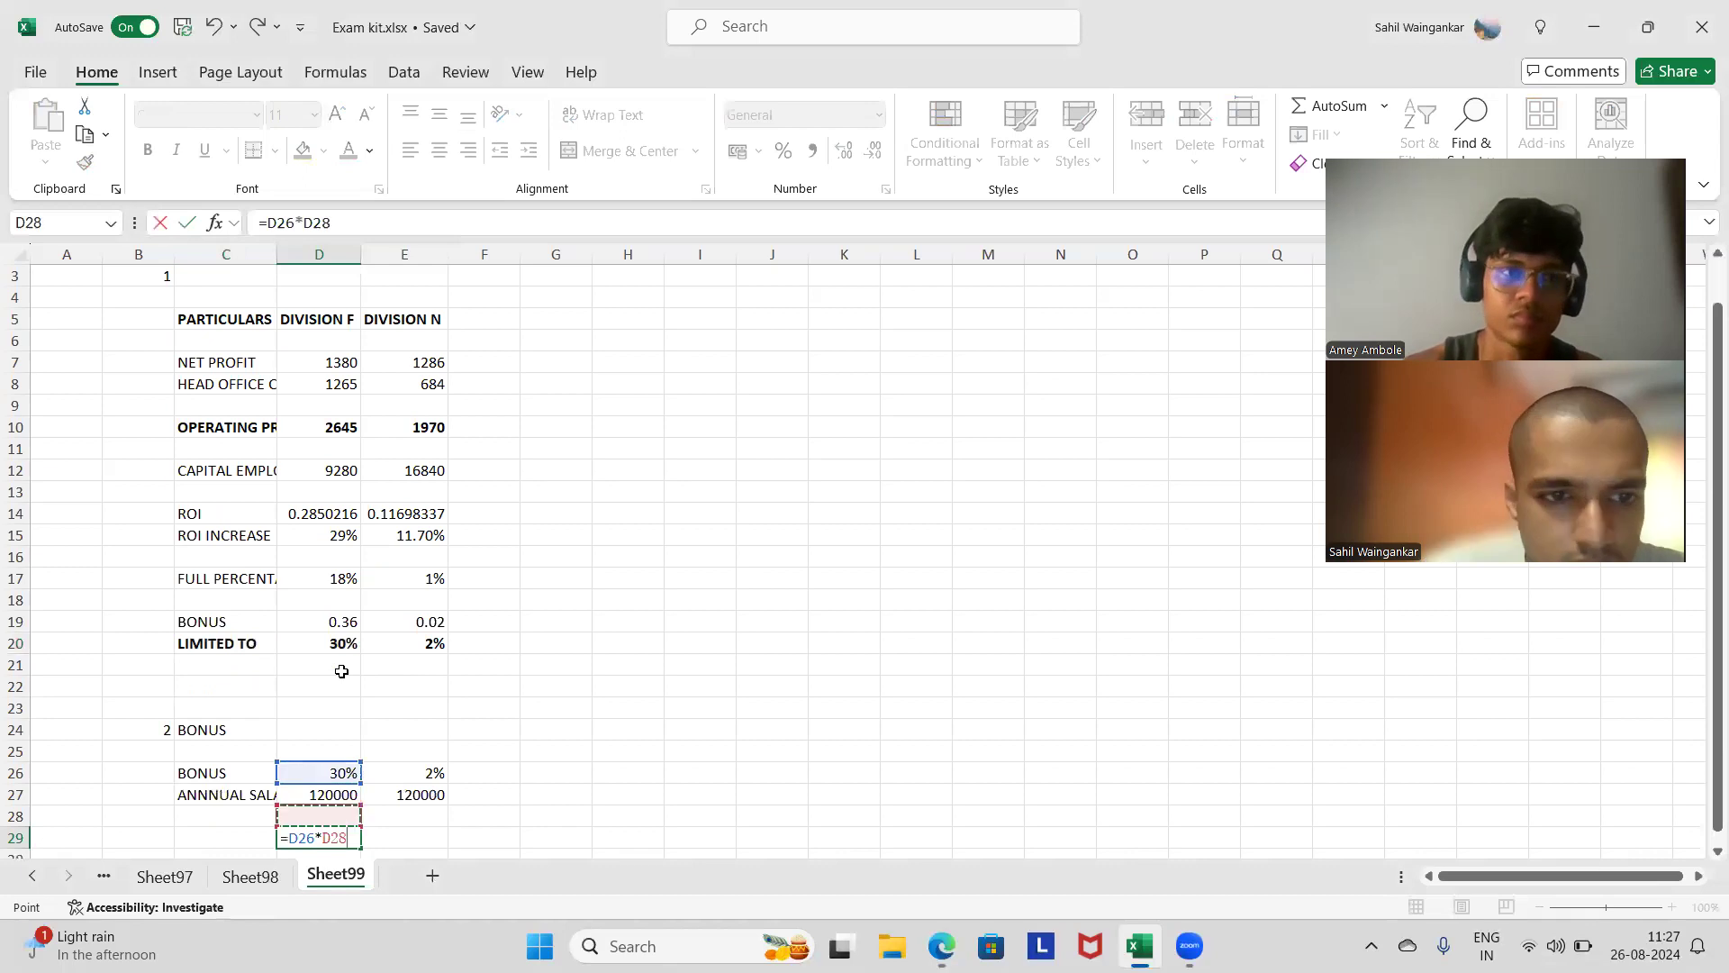
pyautogui.press('Return')
# Step: Copy the bonus formula from D29 to E29 for Division N
pyautogui.press('Up')
pyautogui.hotkey('ctrl', 'c')
pyautogui.press('Right')
pyautogui.hotkey('ctrl', 'v')
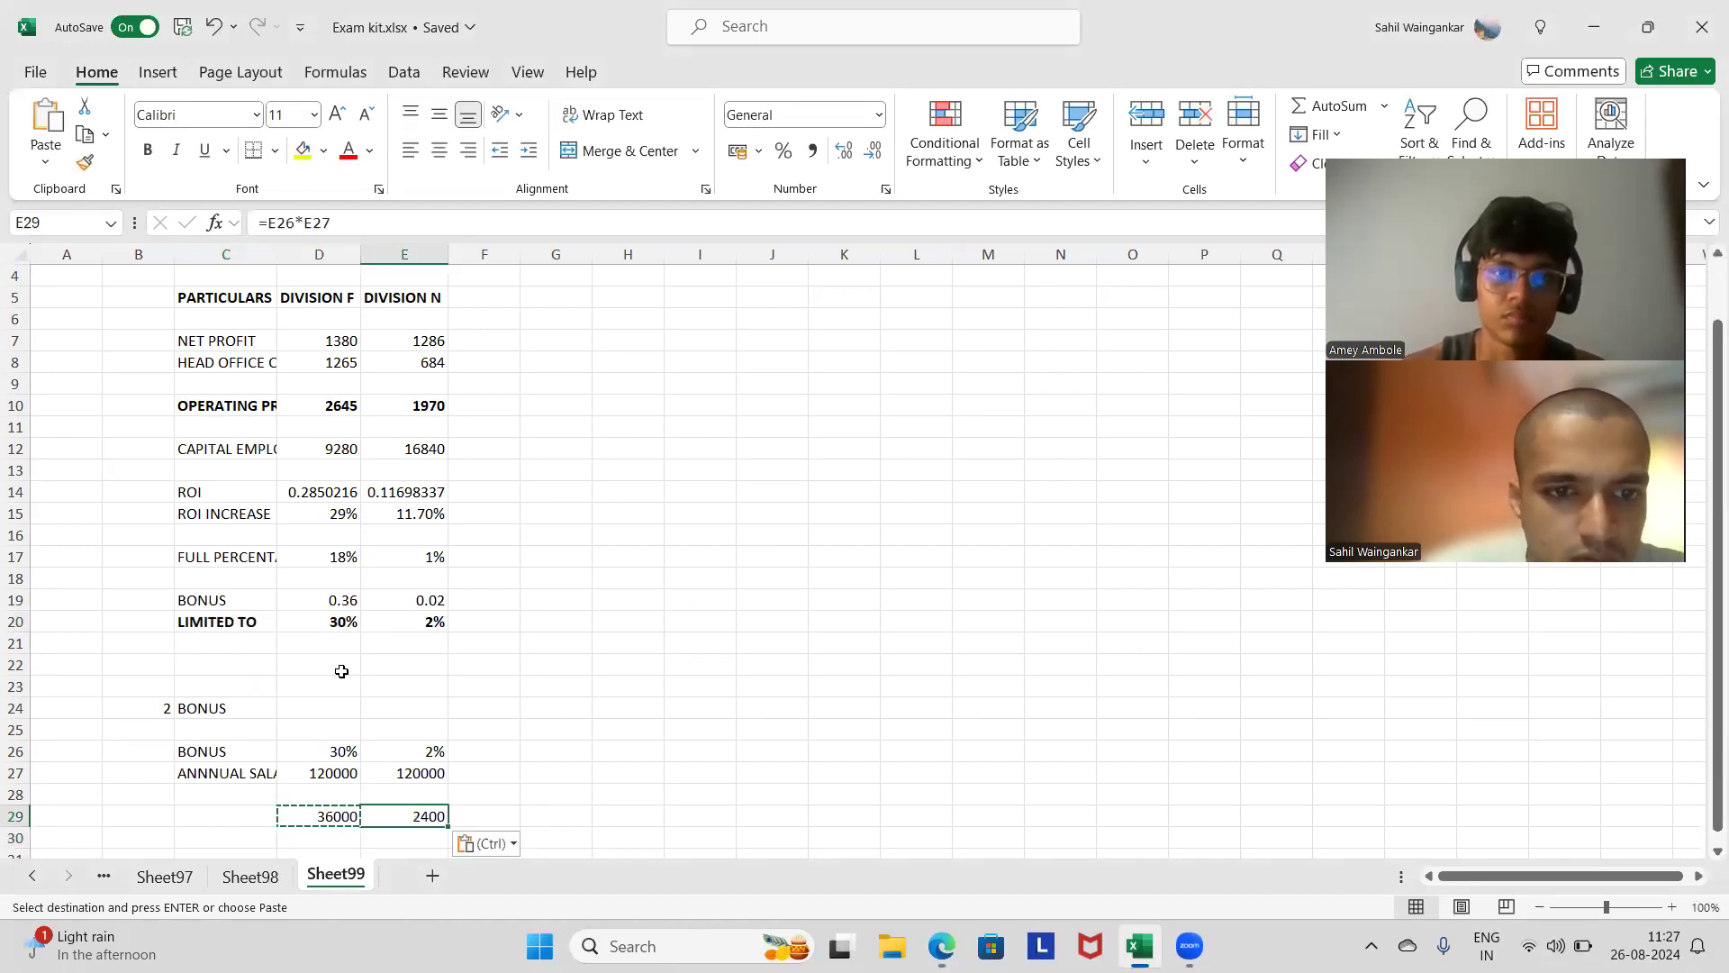
# Step: Make the two bonus amounts in D29:E29 bold and fill the cells with yellow
pyautogui.scroll(-4, 410, 808)
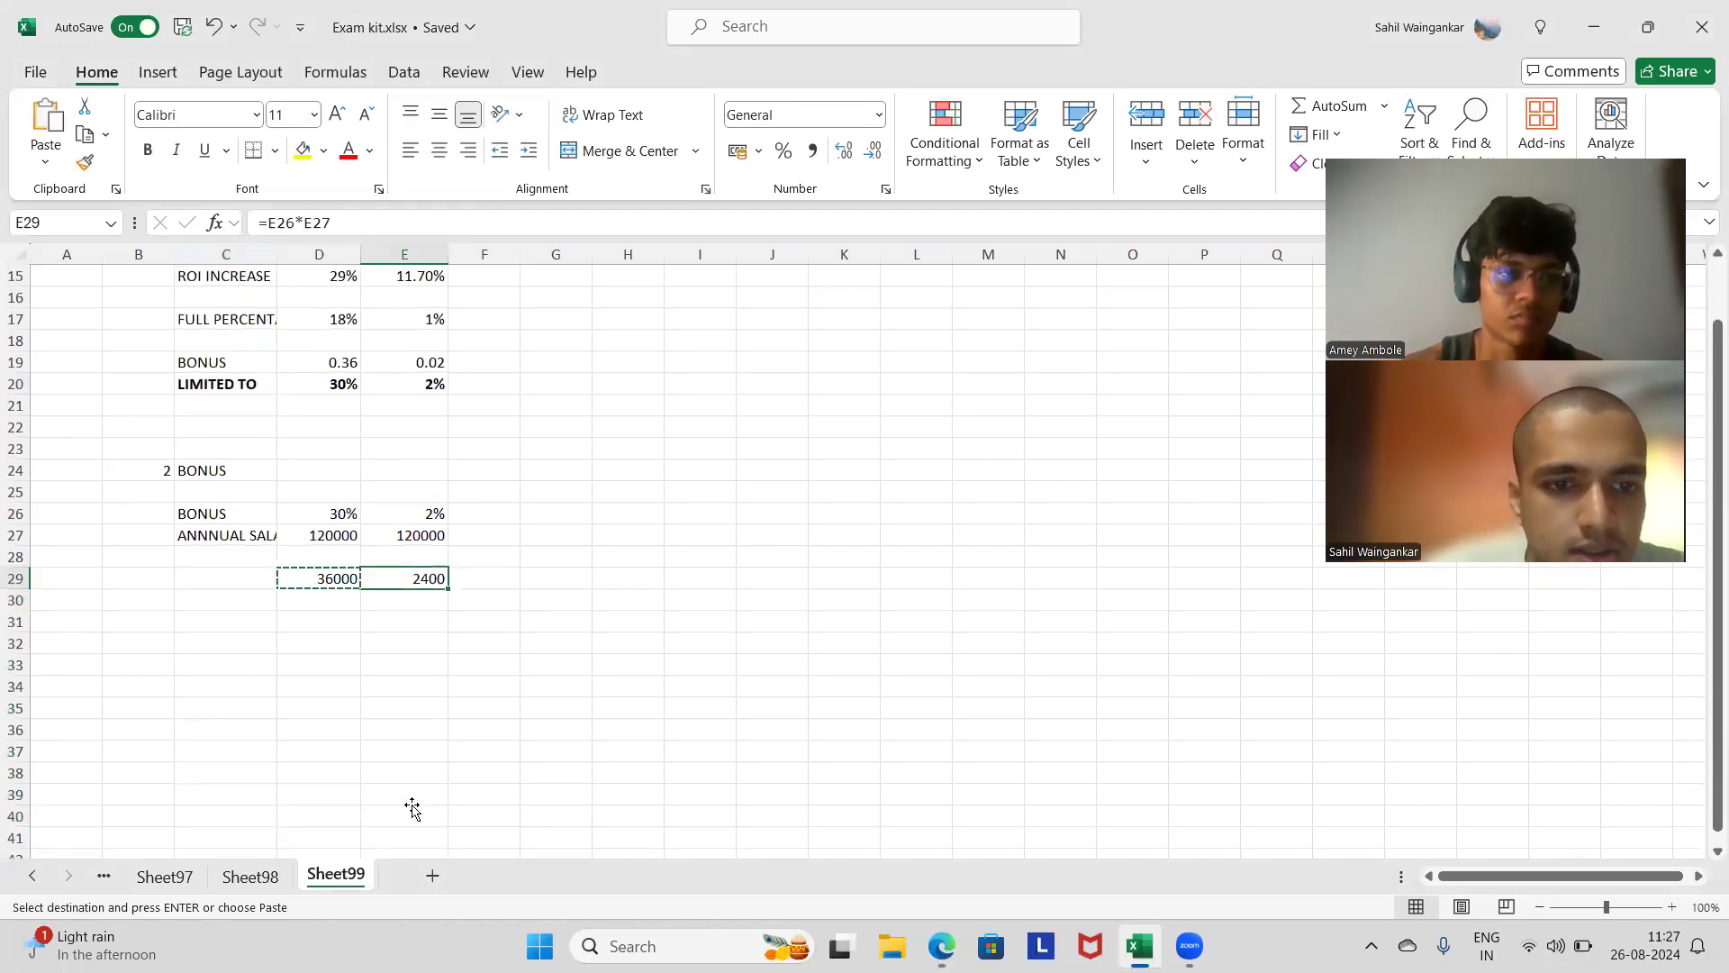
pyautogui.moveTo(399, 572); pyautogui.dragTo(321, 573)
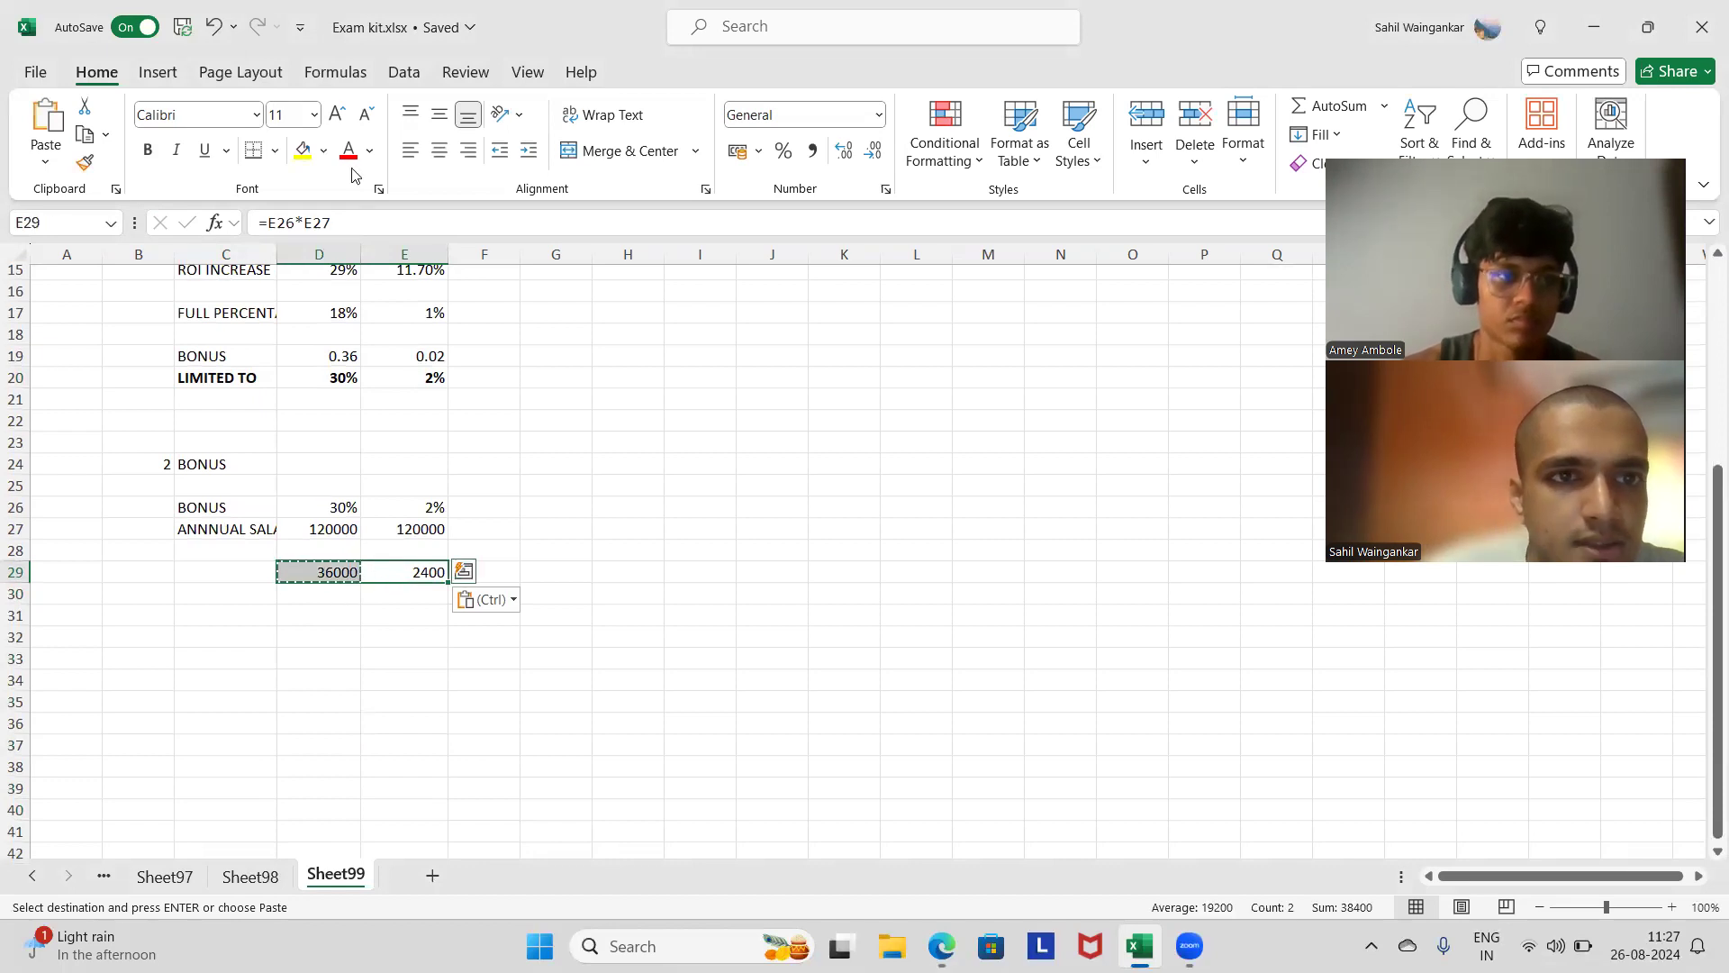
pyautogui.click(303, 150)
pyautogui.click(377, 461)
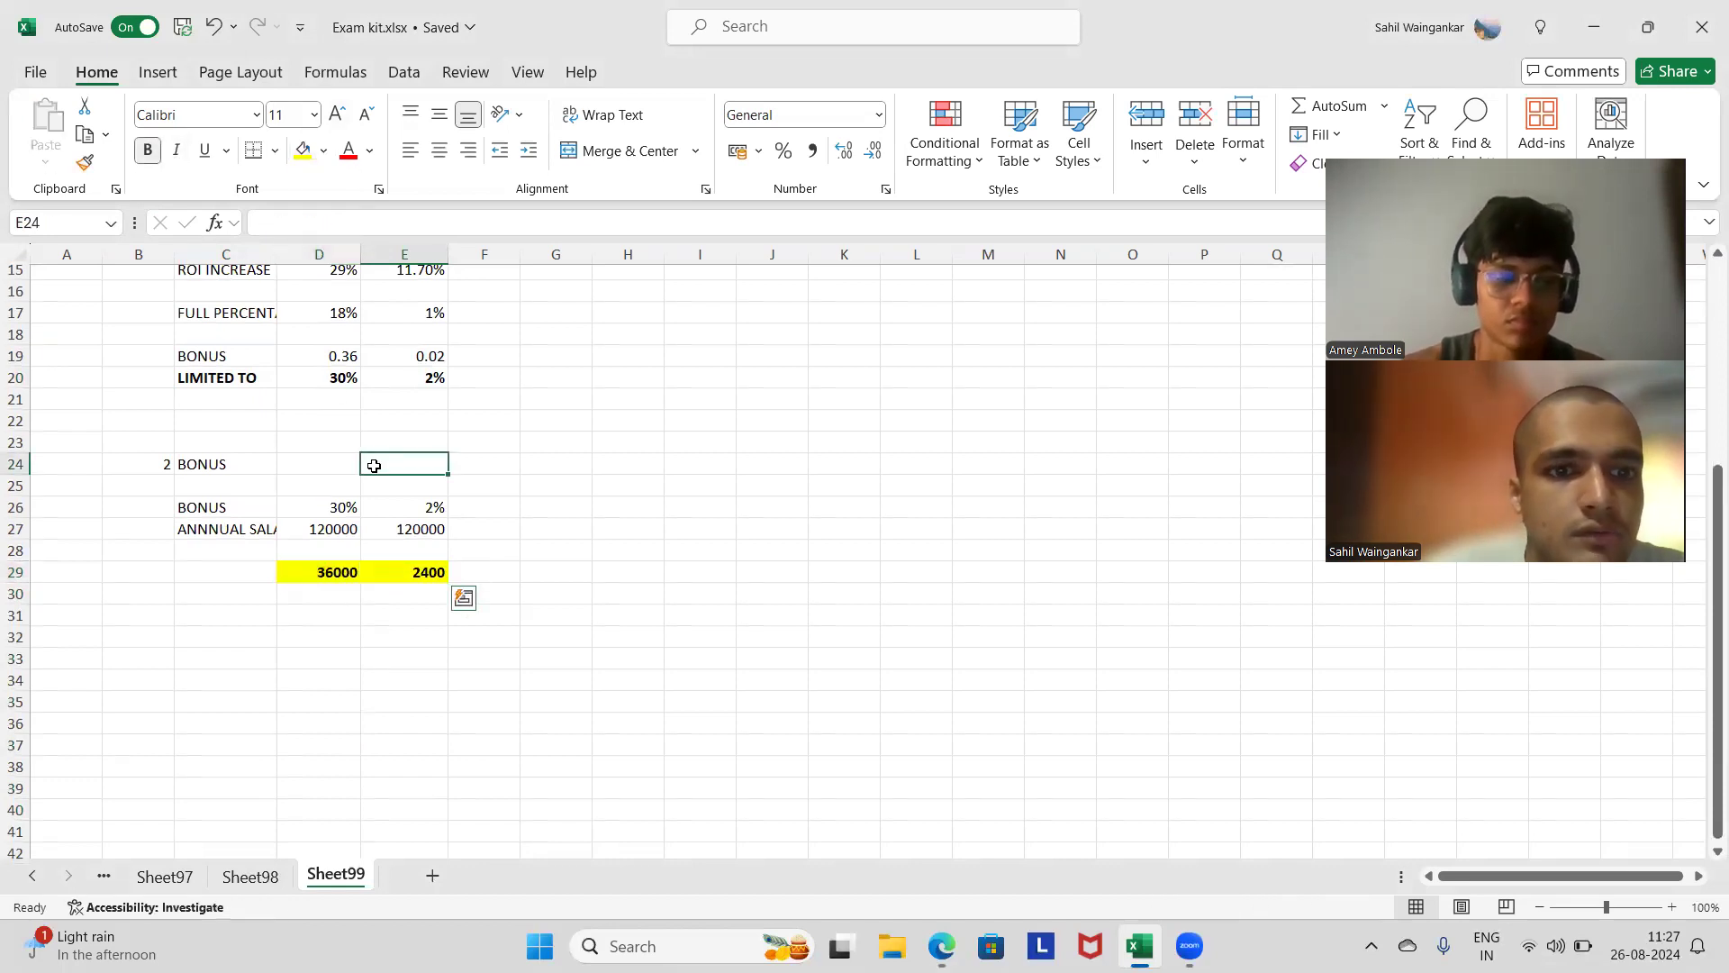
# Step: Switch to the exam kit PDF in Edge, go to page 500 and find the answer to question 328
pyautogui.hotkey('alt', 'Tab')
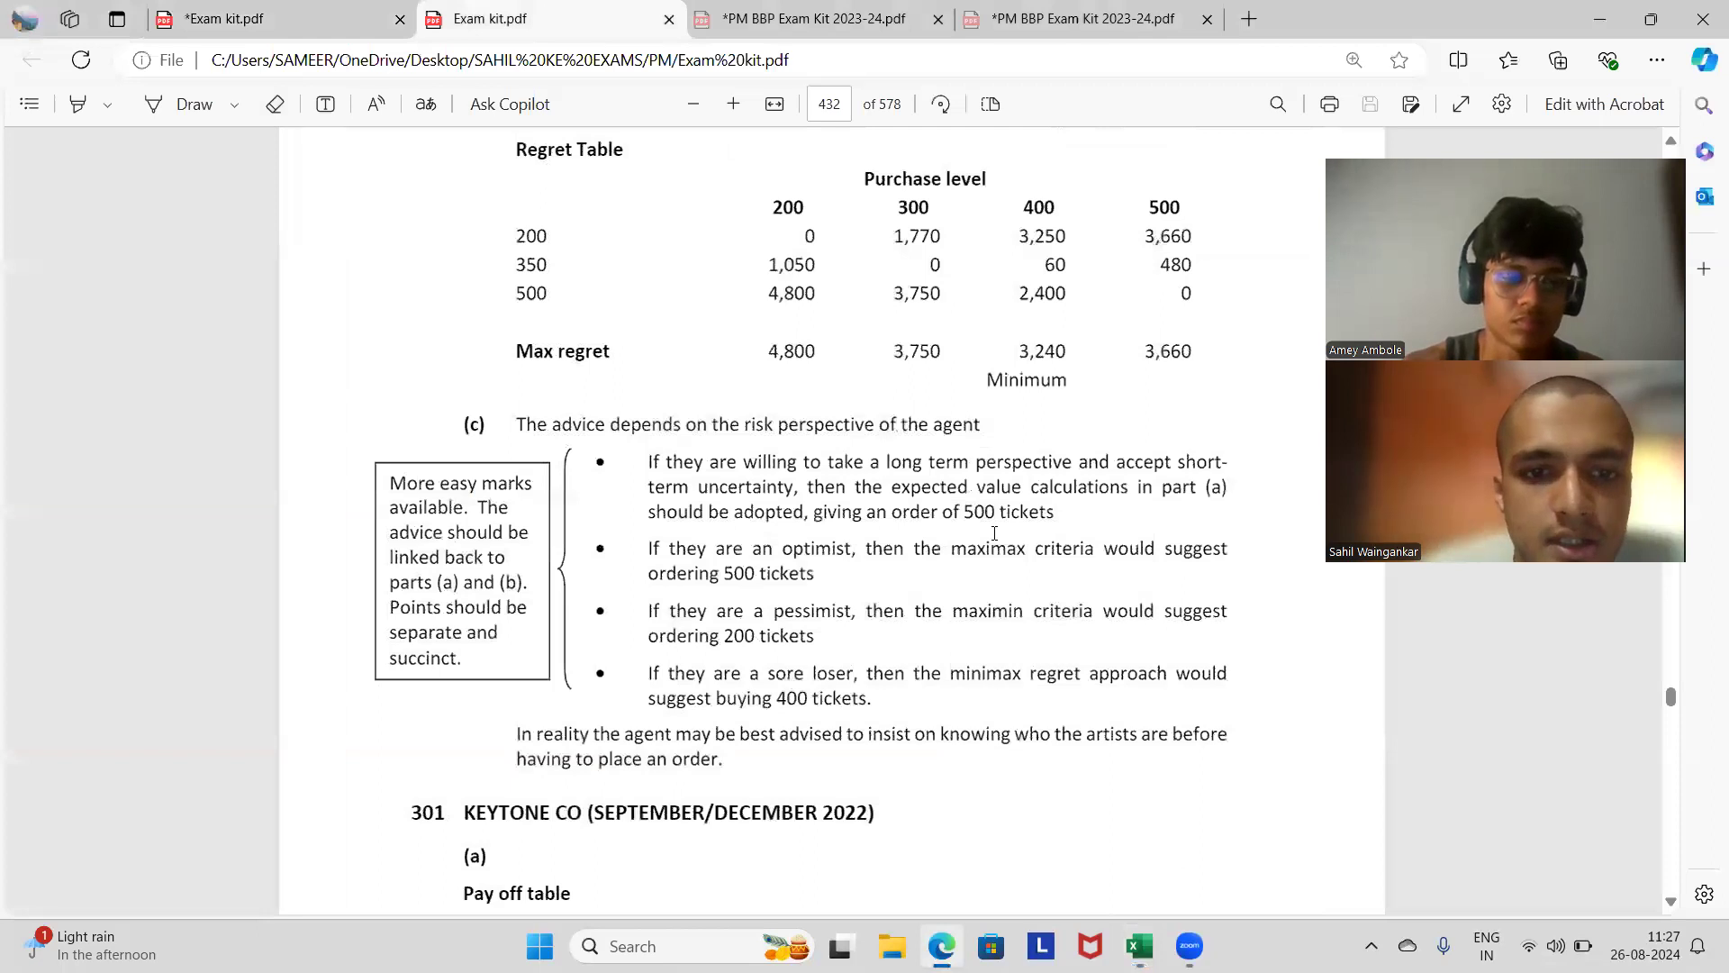
pyautogui.scroll(-5, 994, 532)
pyautogui.click(351, 19)
pyautogui.click(558, 26)
pyautogui.hotkey('ctrl', 'a')
pyautogui.write('500')
pyautogui.press('Return')
pyautogui.scroll(-10, 895, 308)
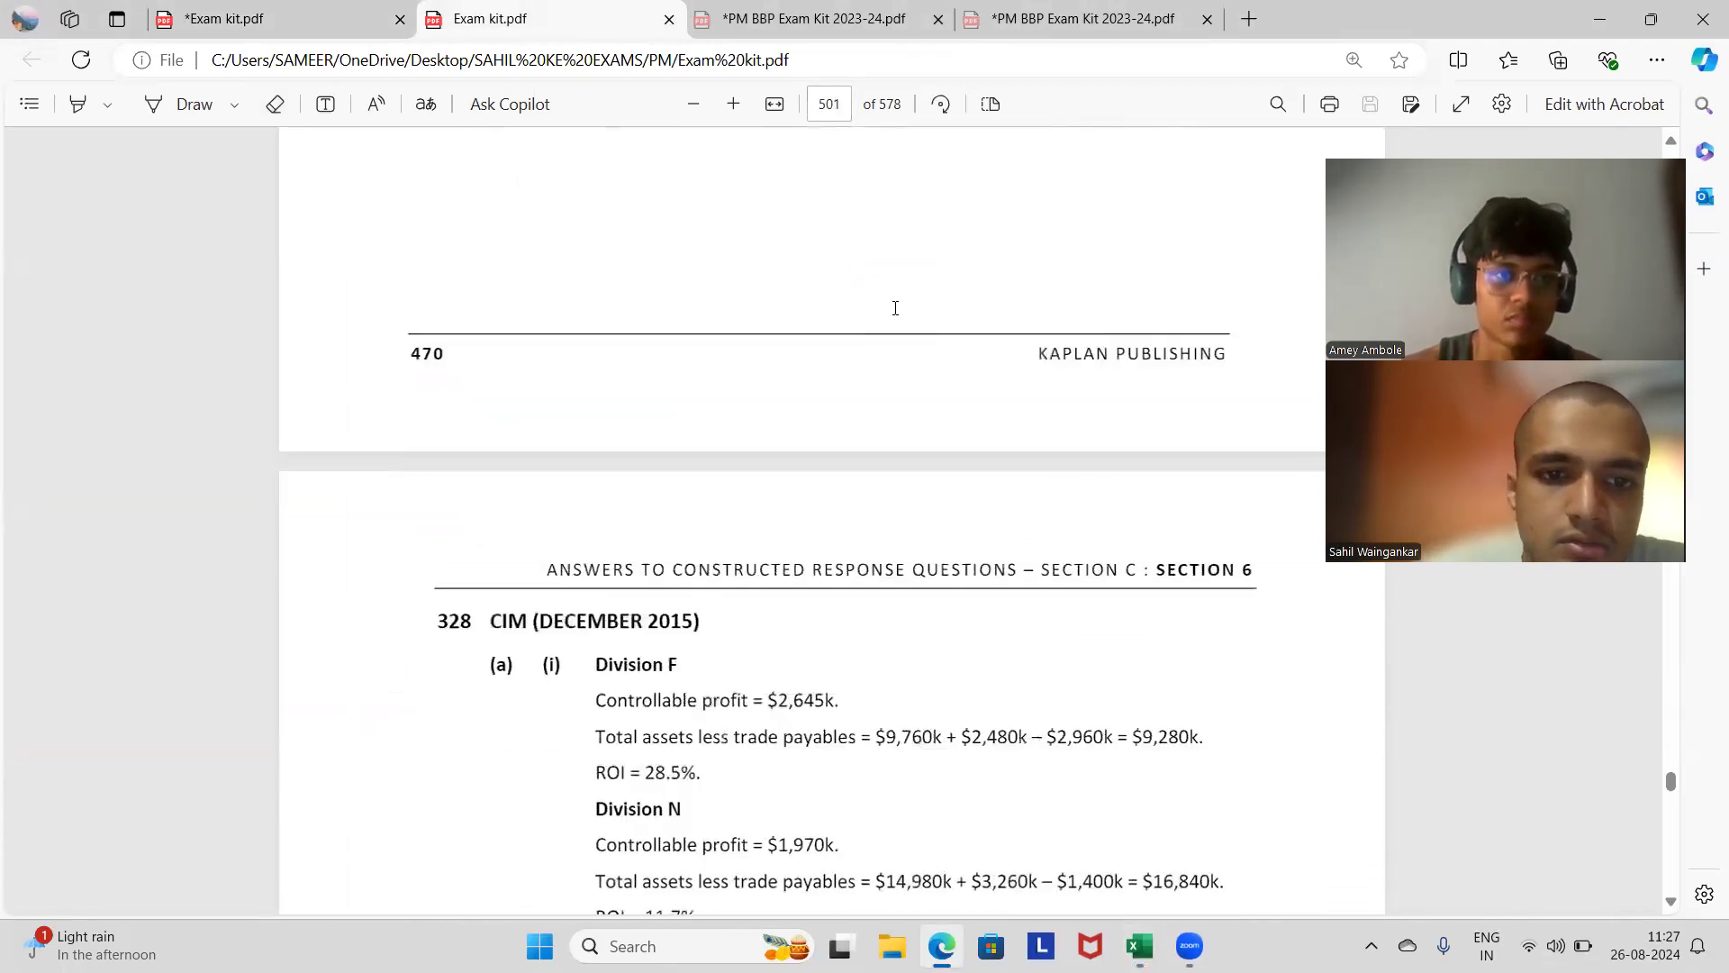
pyautogui.scroll(-4, 895, 308)
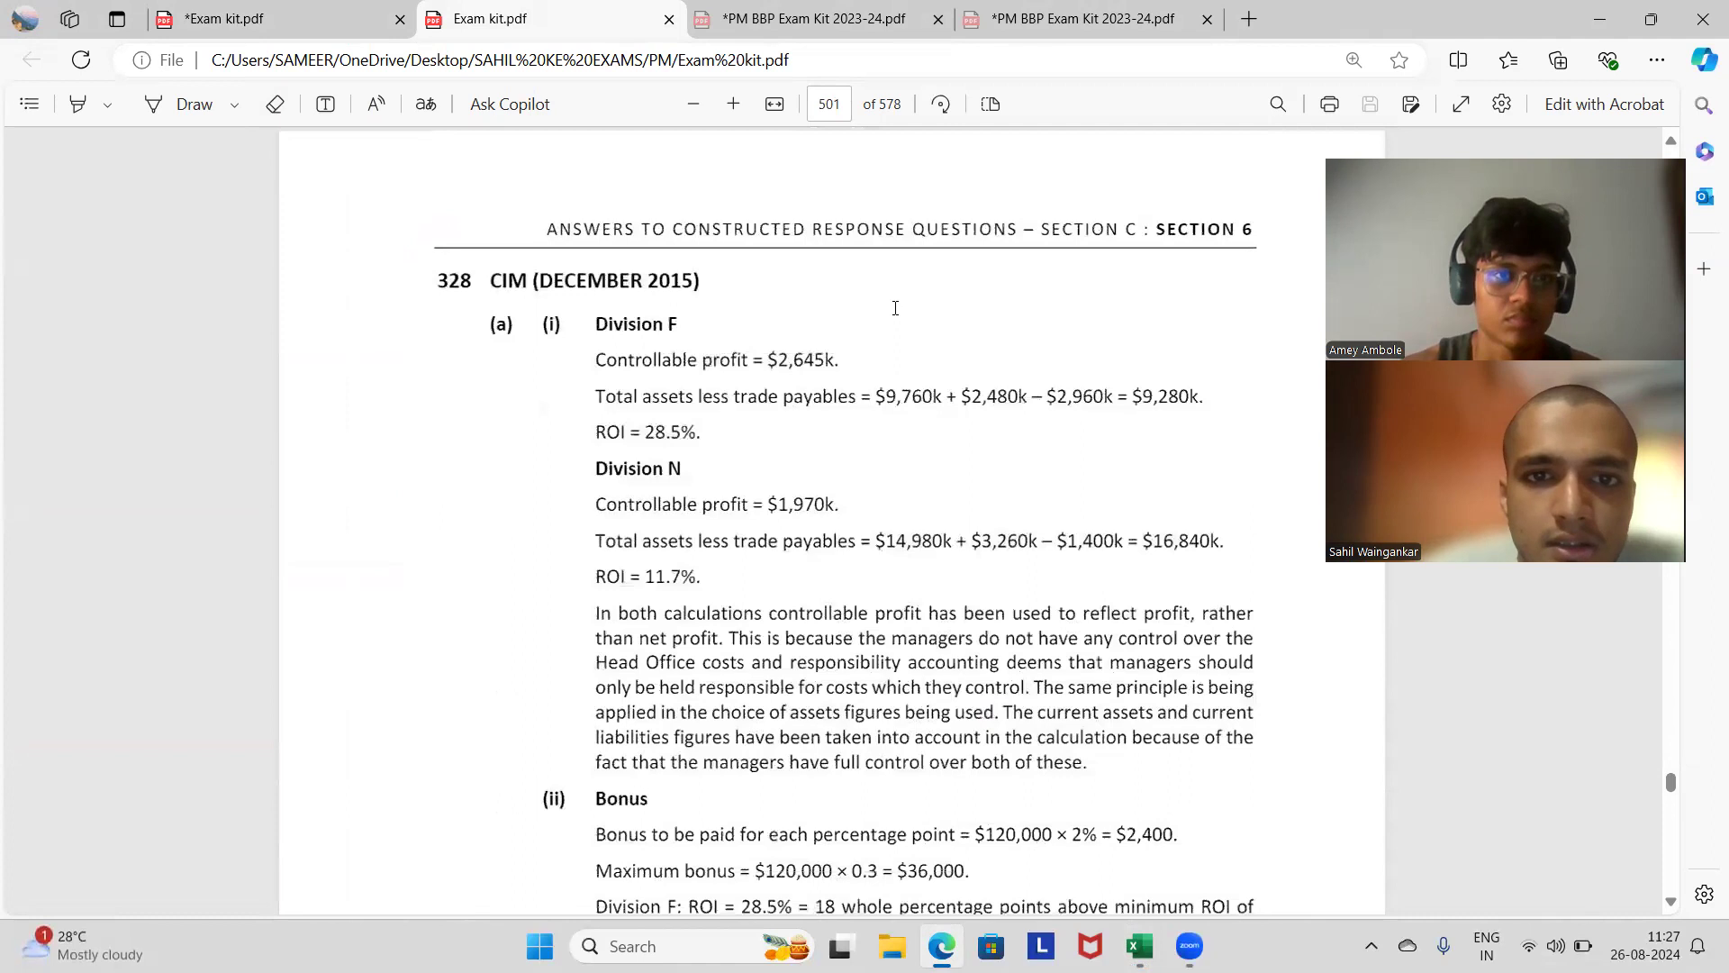
# Step: Compare the ROI and bonus figures in answer 328 with the results in the Excel worksheet
pyautogui.scroll(-1, 895, 308)
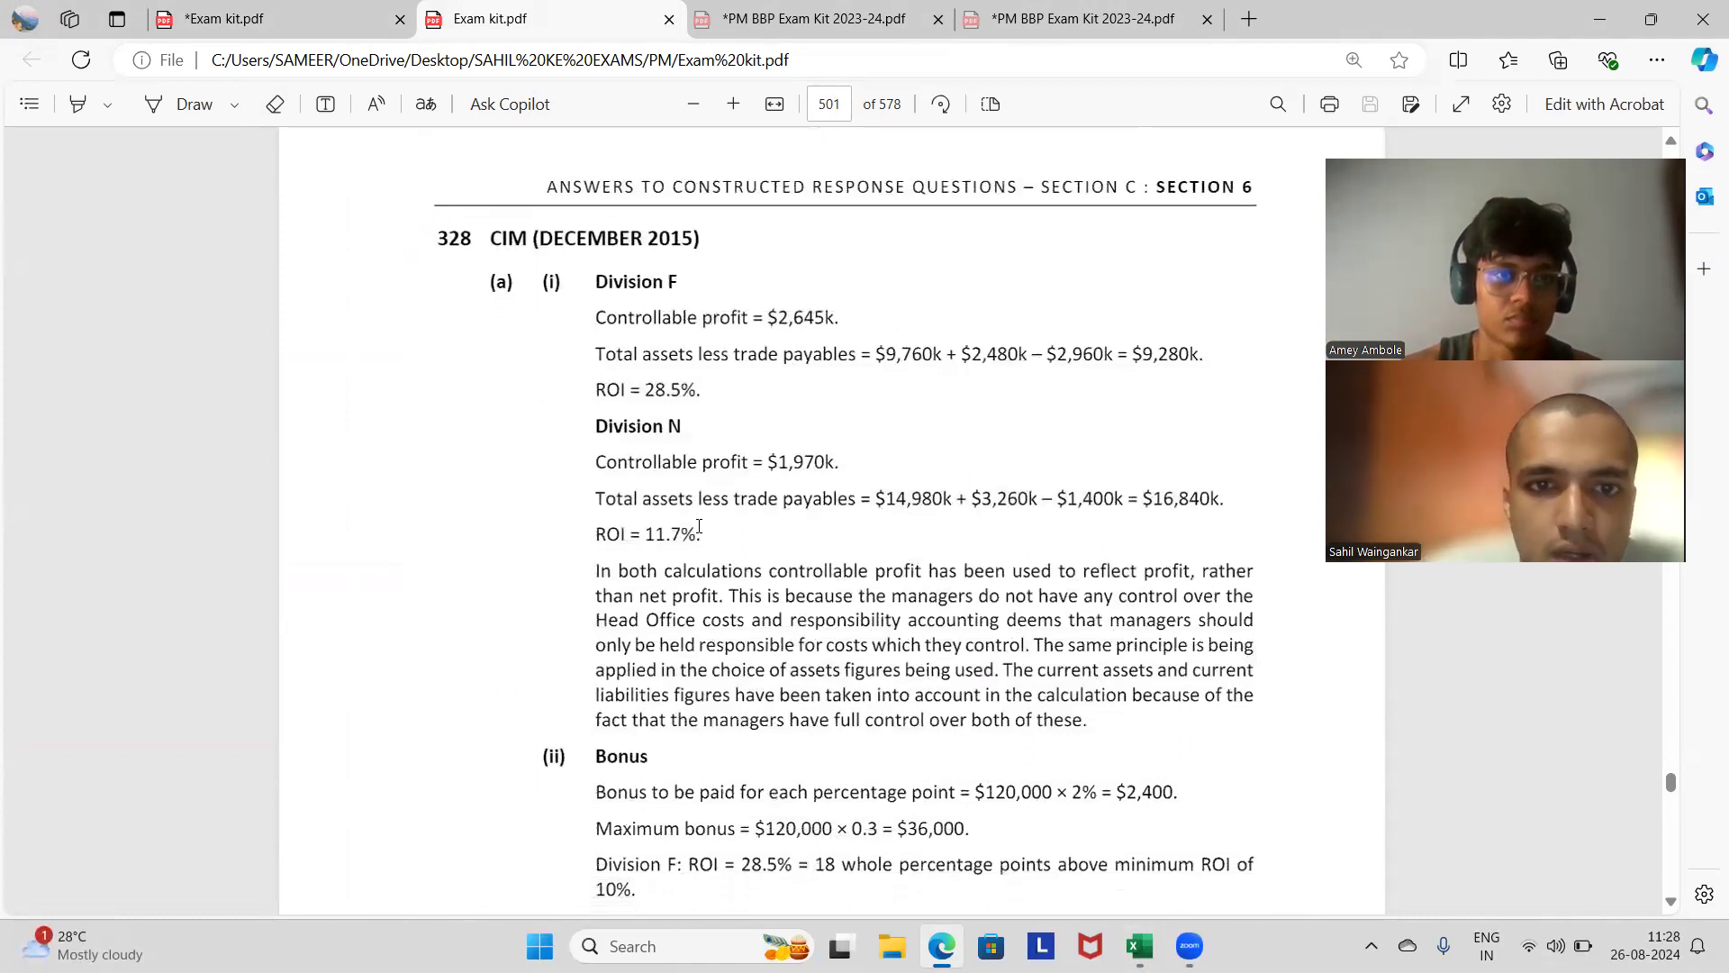
pyautogui.moveTo(699, 533); pyautogui.dragTo(647, 533)
pyautogui.click(718, 456)
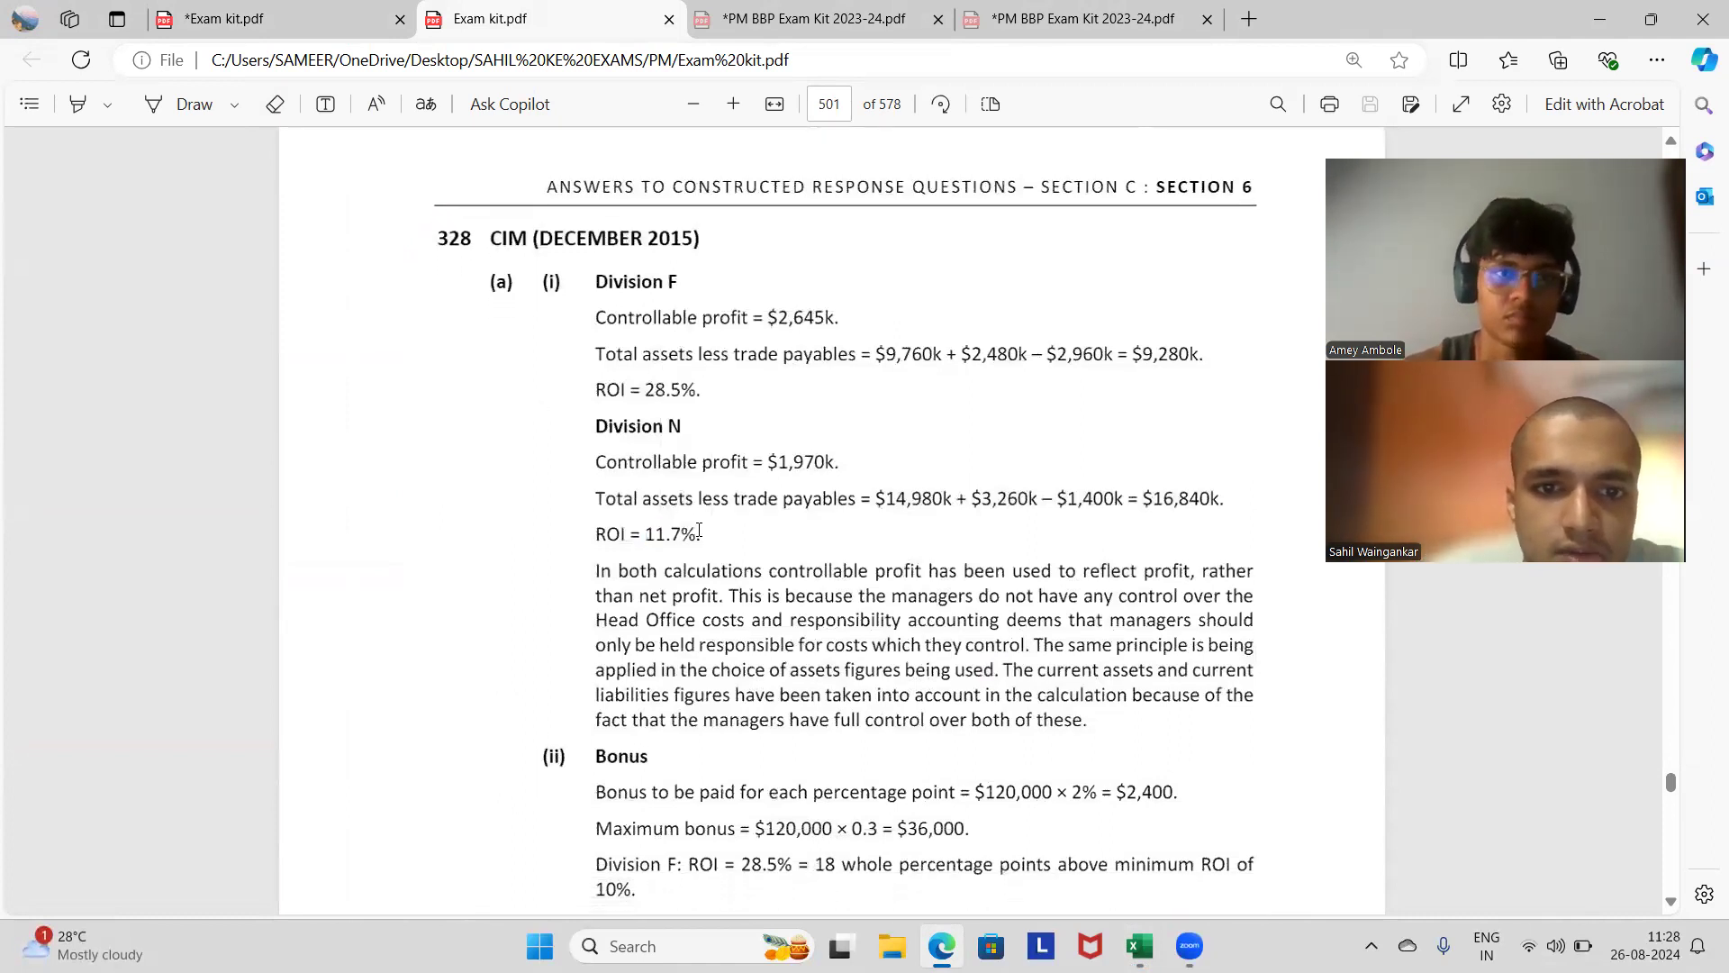
pyautogui.scroll(-4, 700, 531)
pyautogui.moveTo(815, 839); pyautogui.dragTo(746, 839)
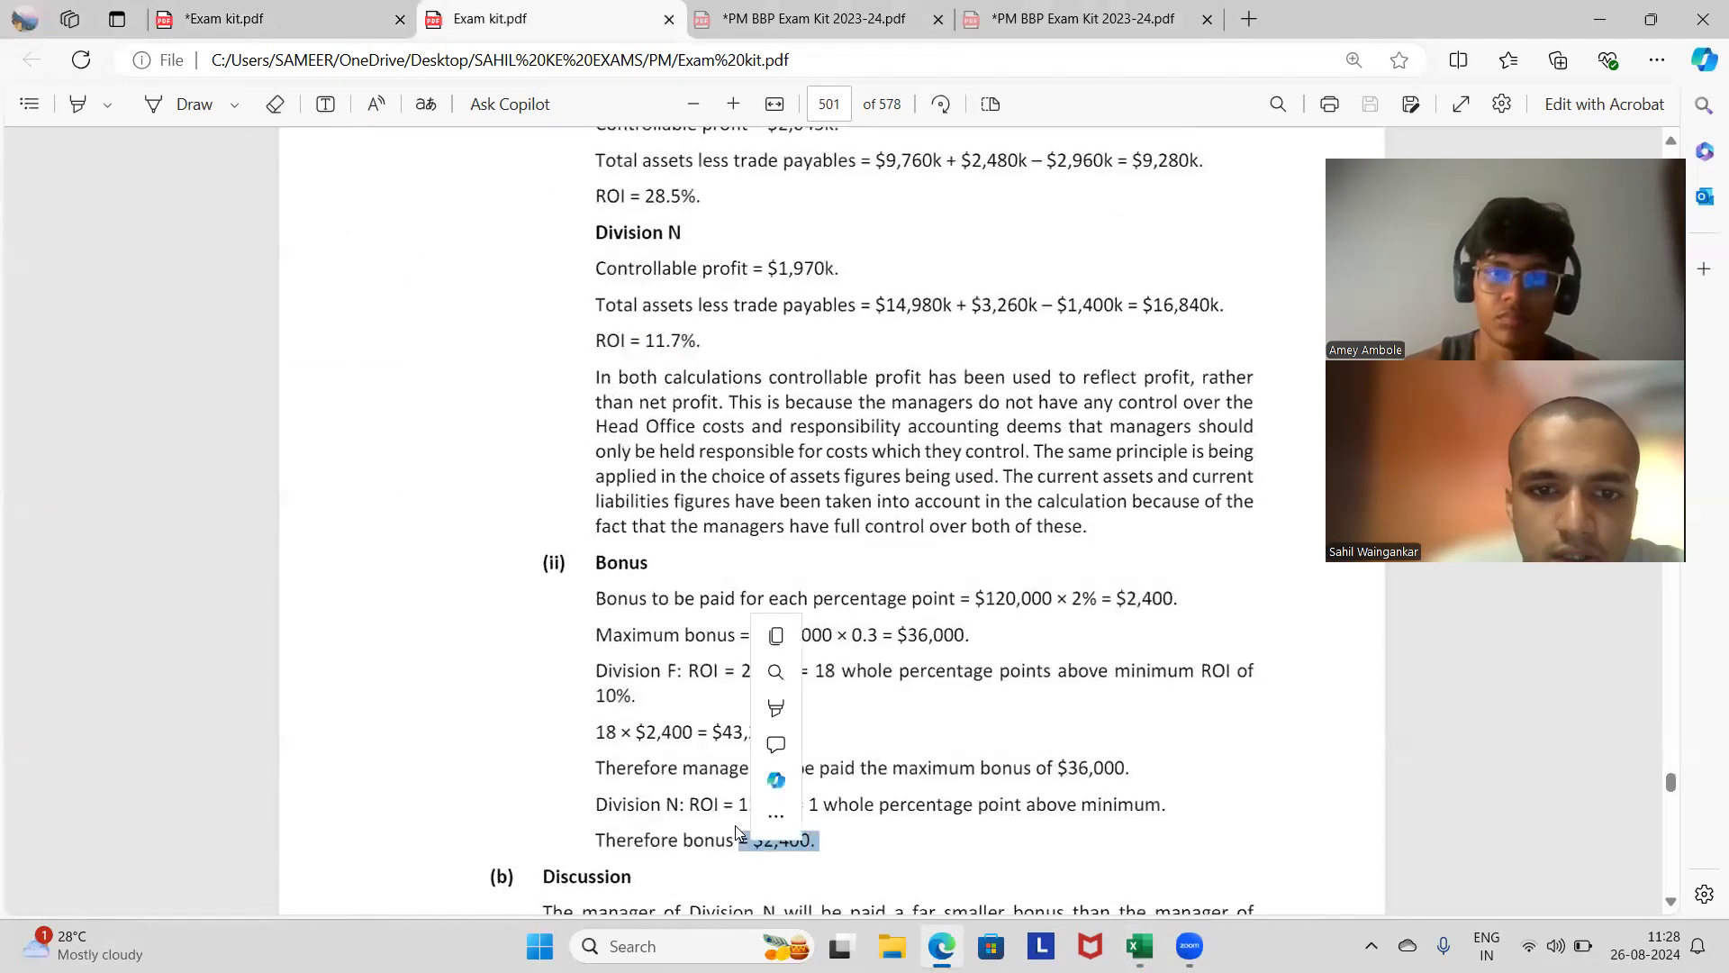
pyautogui.click(807, 734)
pyautogui.moveTo(782, 728); pyautogui.dragTo(714, 727)
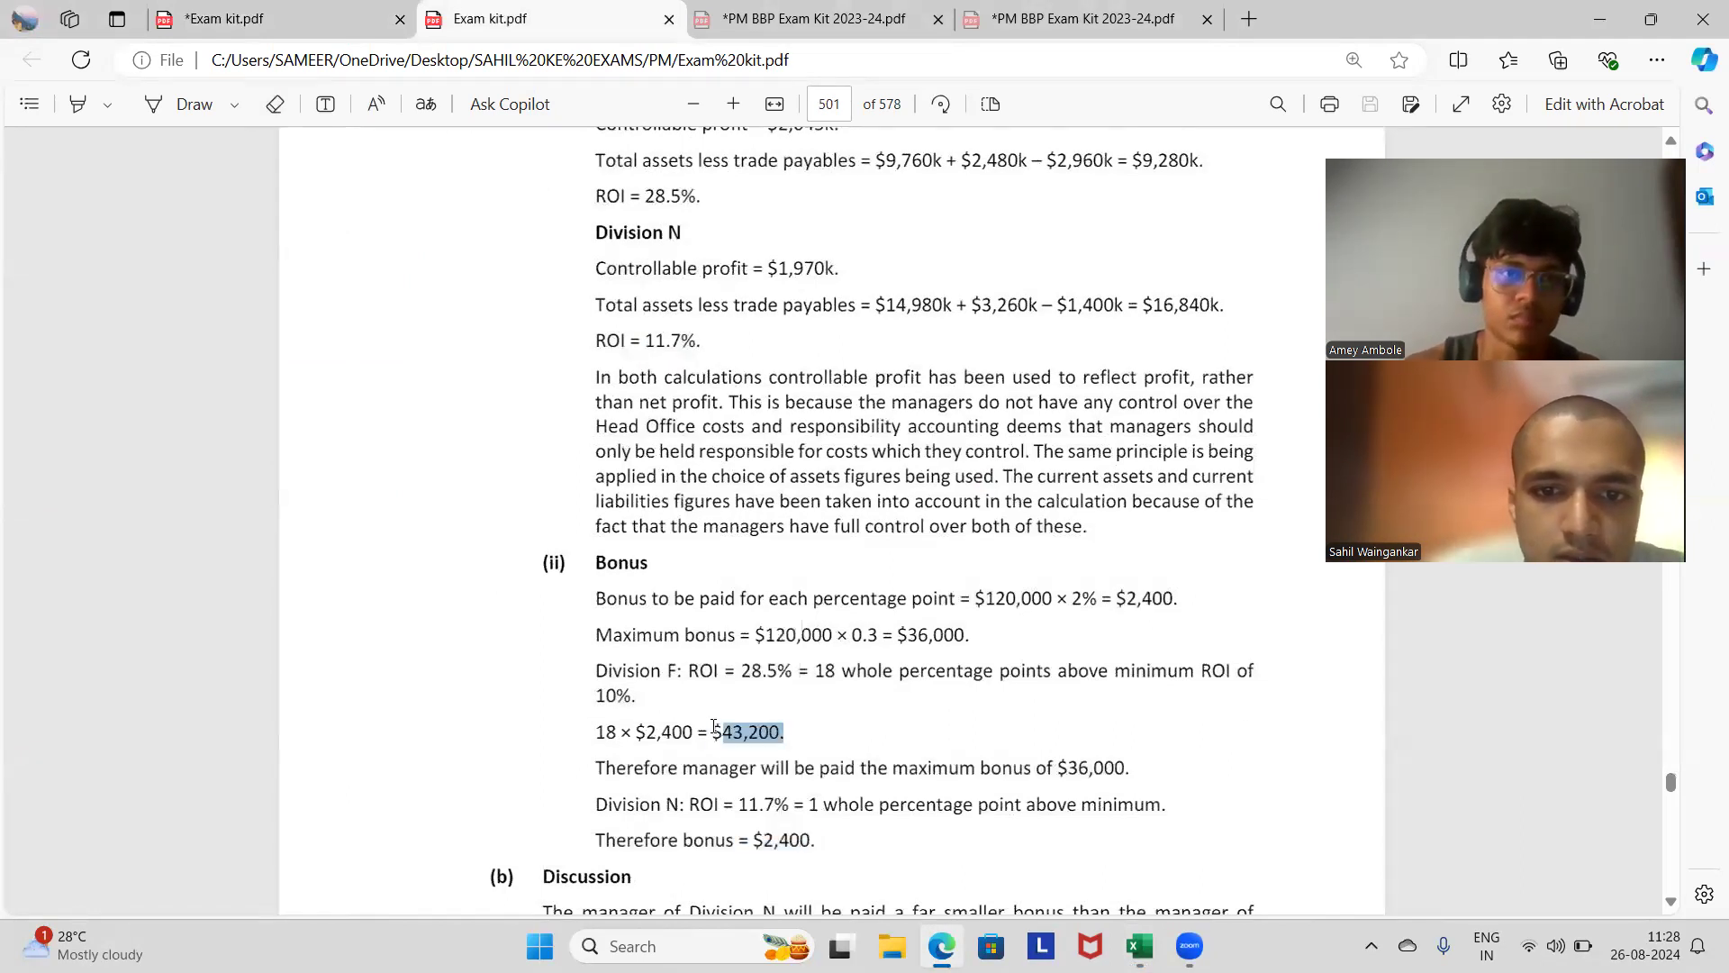
pyautogui.click(1032, 695)
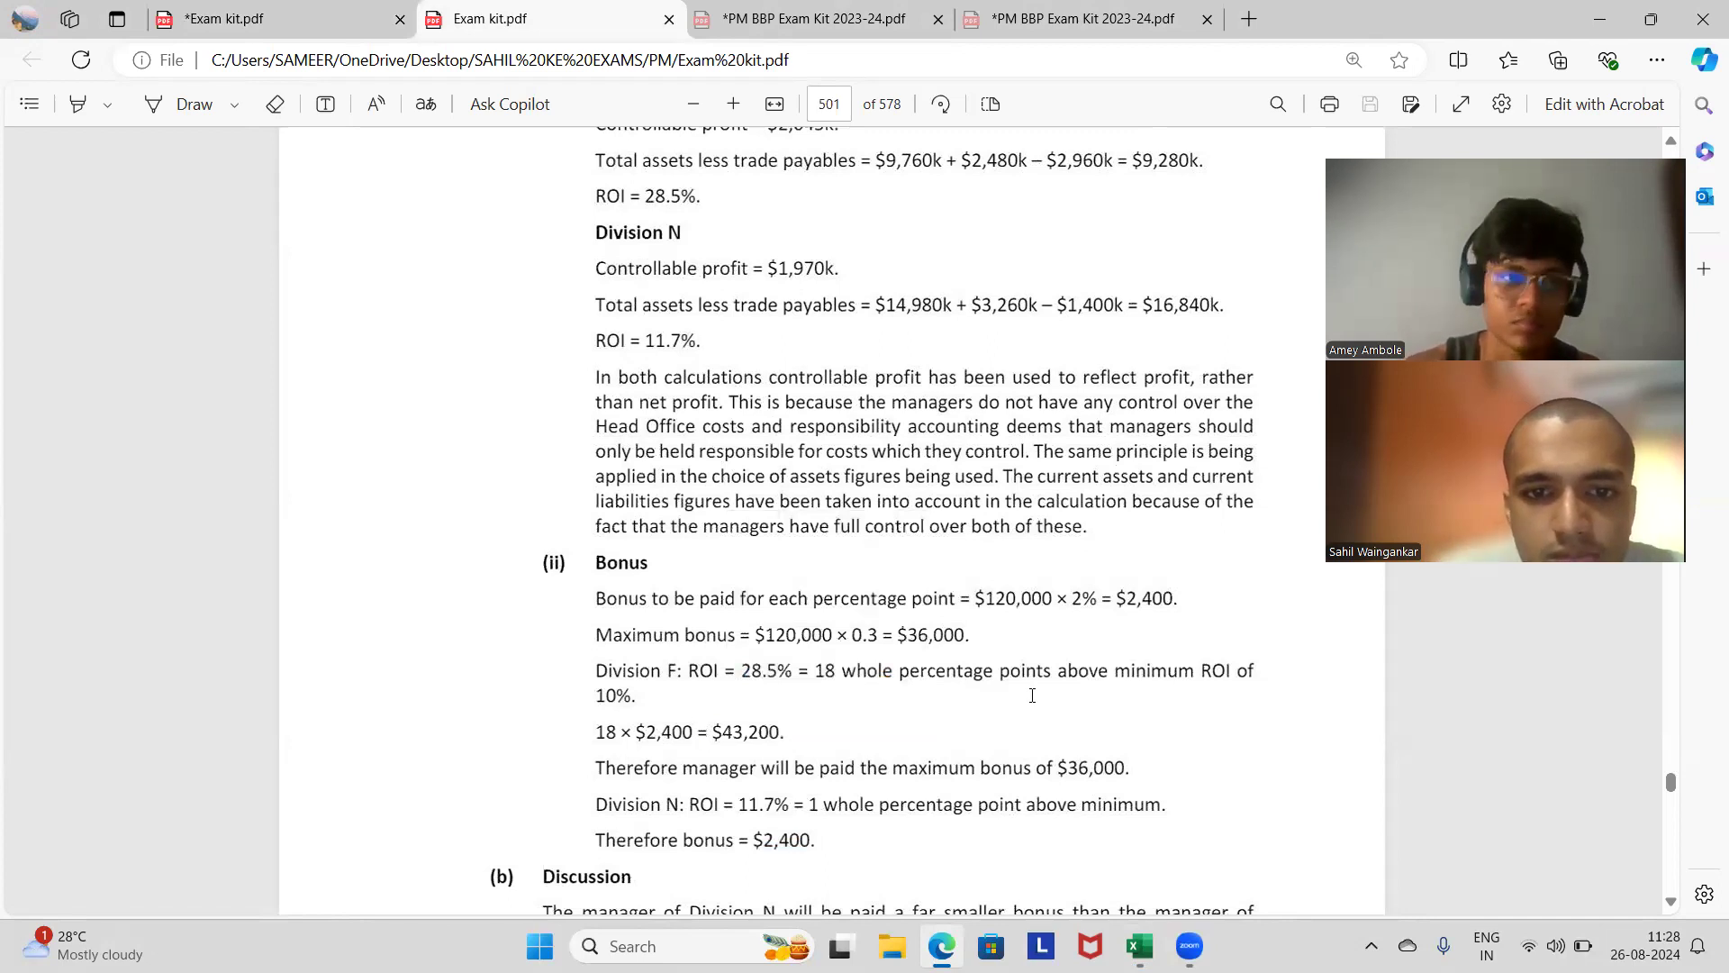
pyautogui.hotkey('alt', 'Tab')
pyautogui.hotkey('alt', 'Tab')
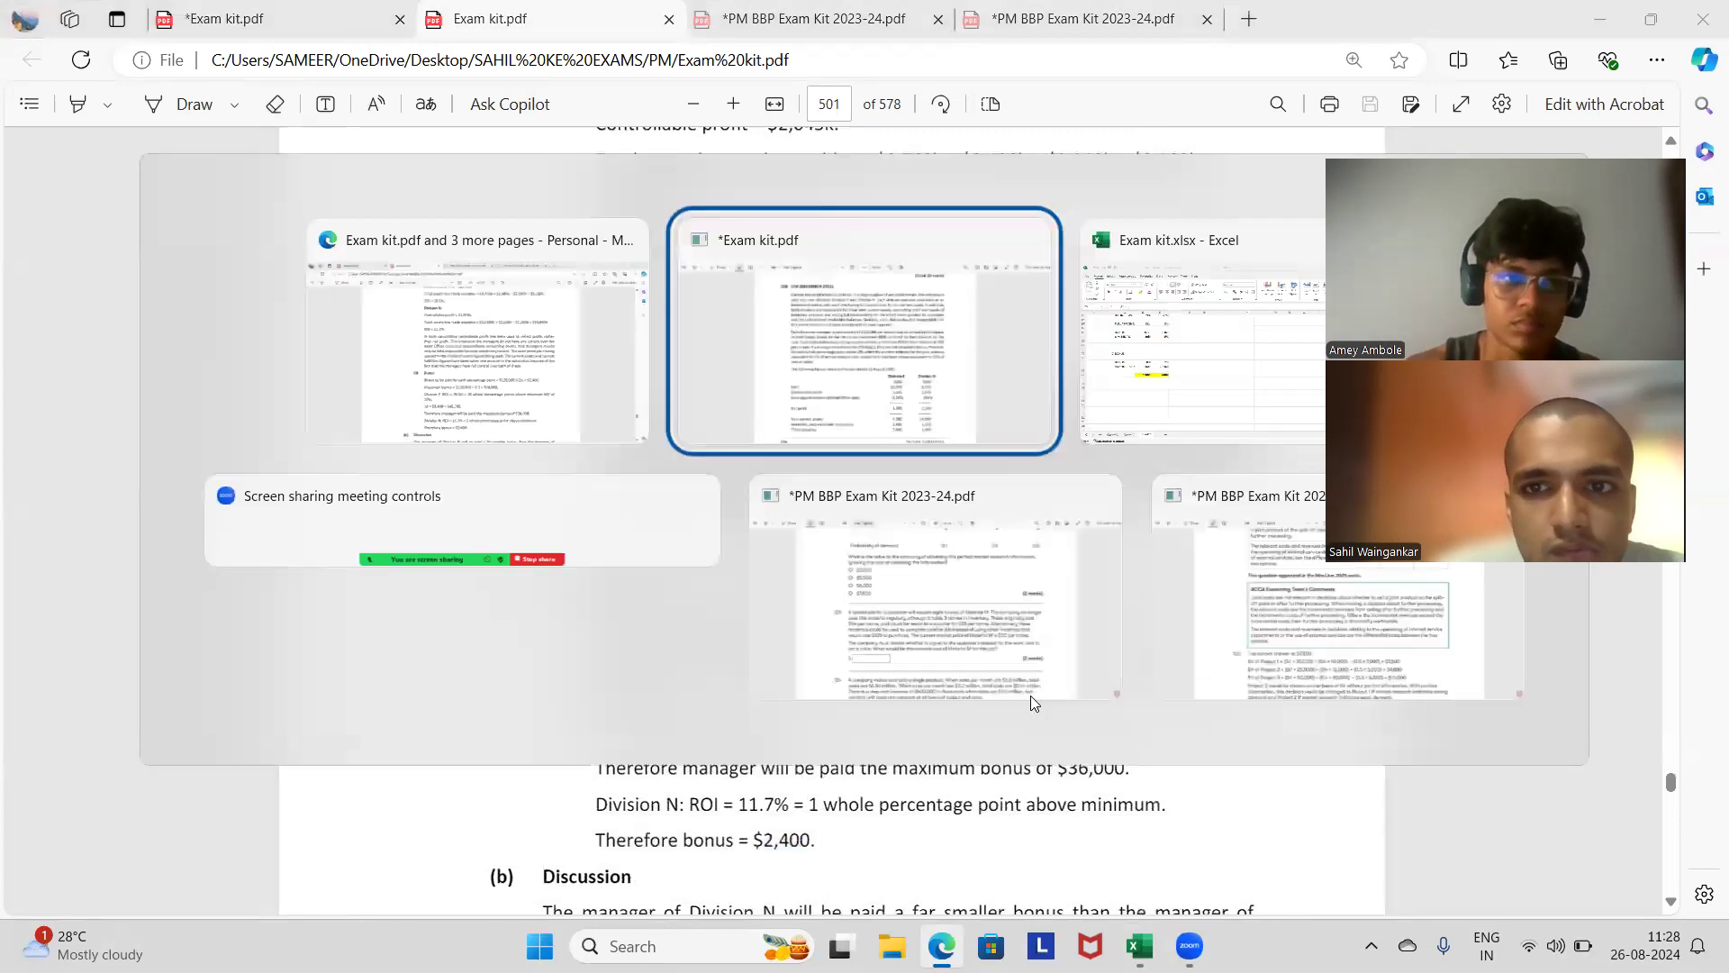
pyautogui.scroll(2, 684, 598)
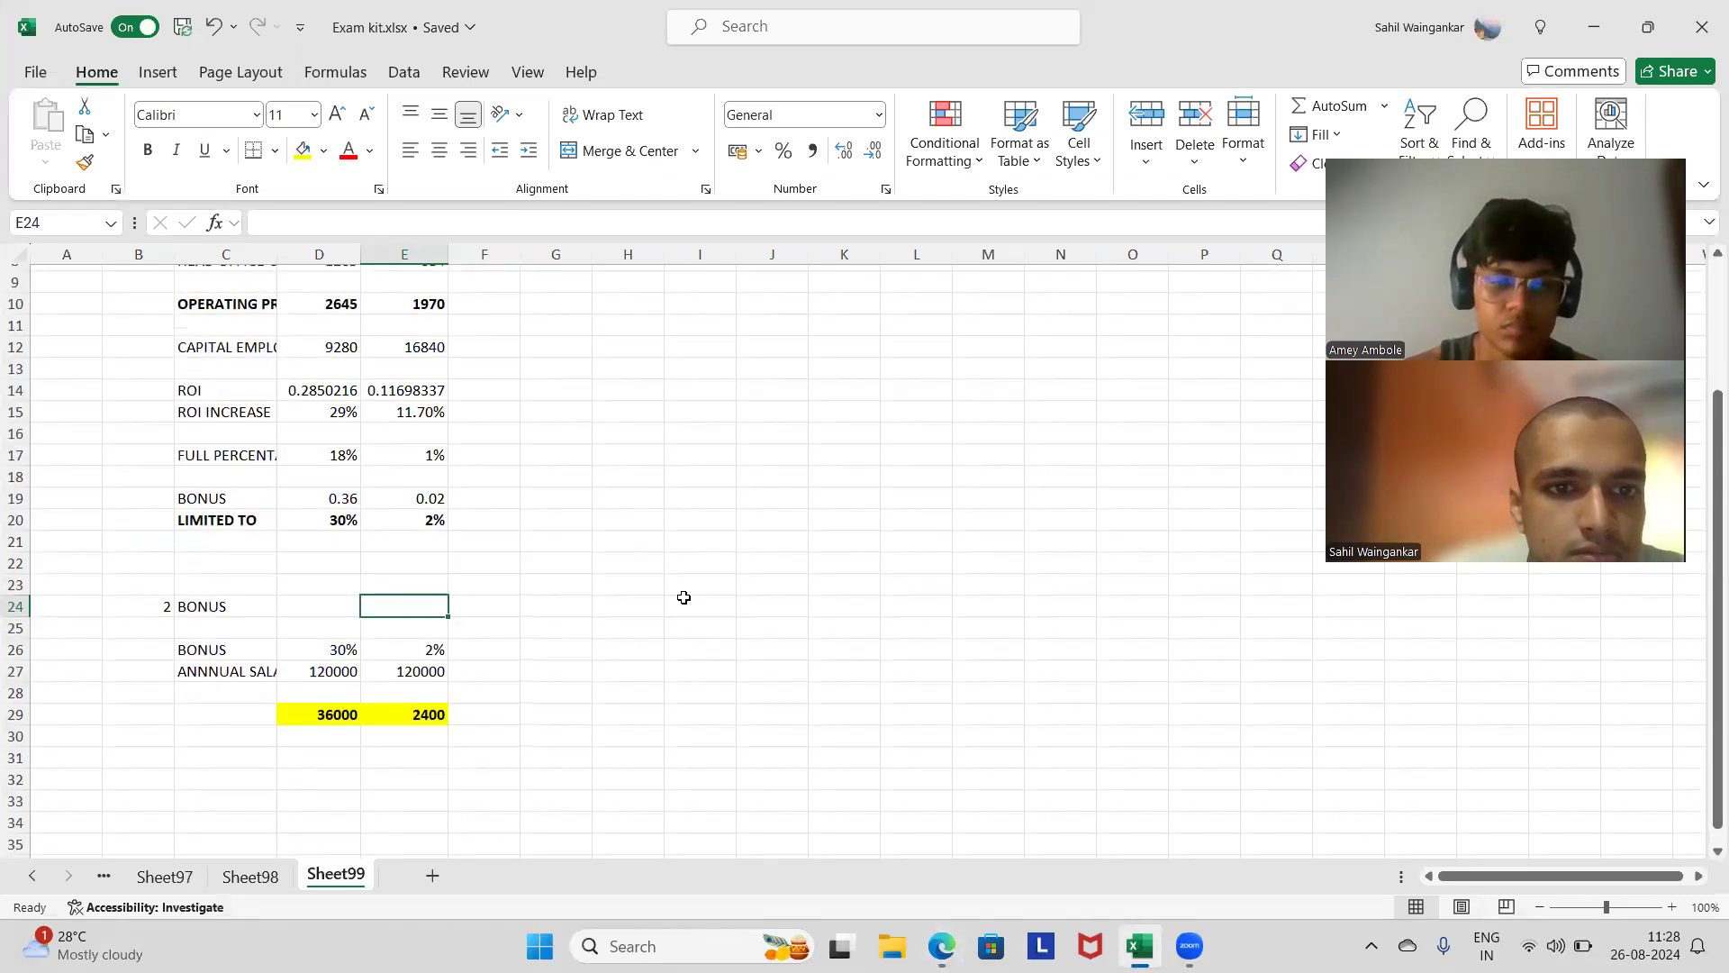
pyautogui.hotkey('alt', 'Tab')
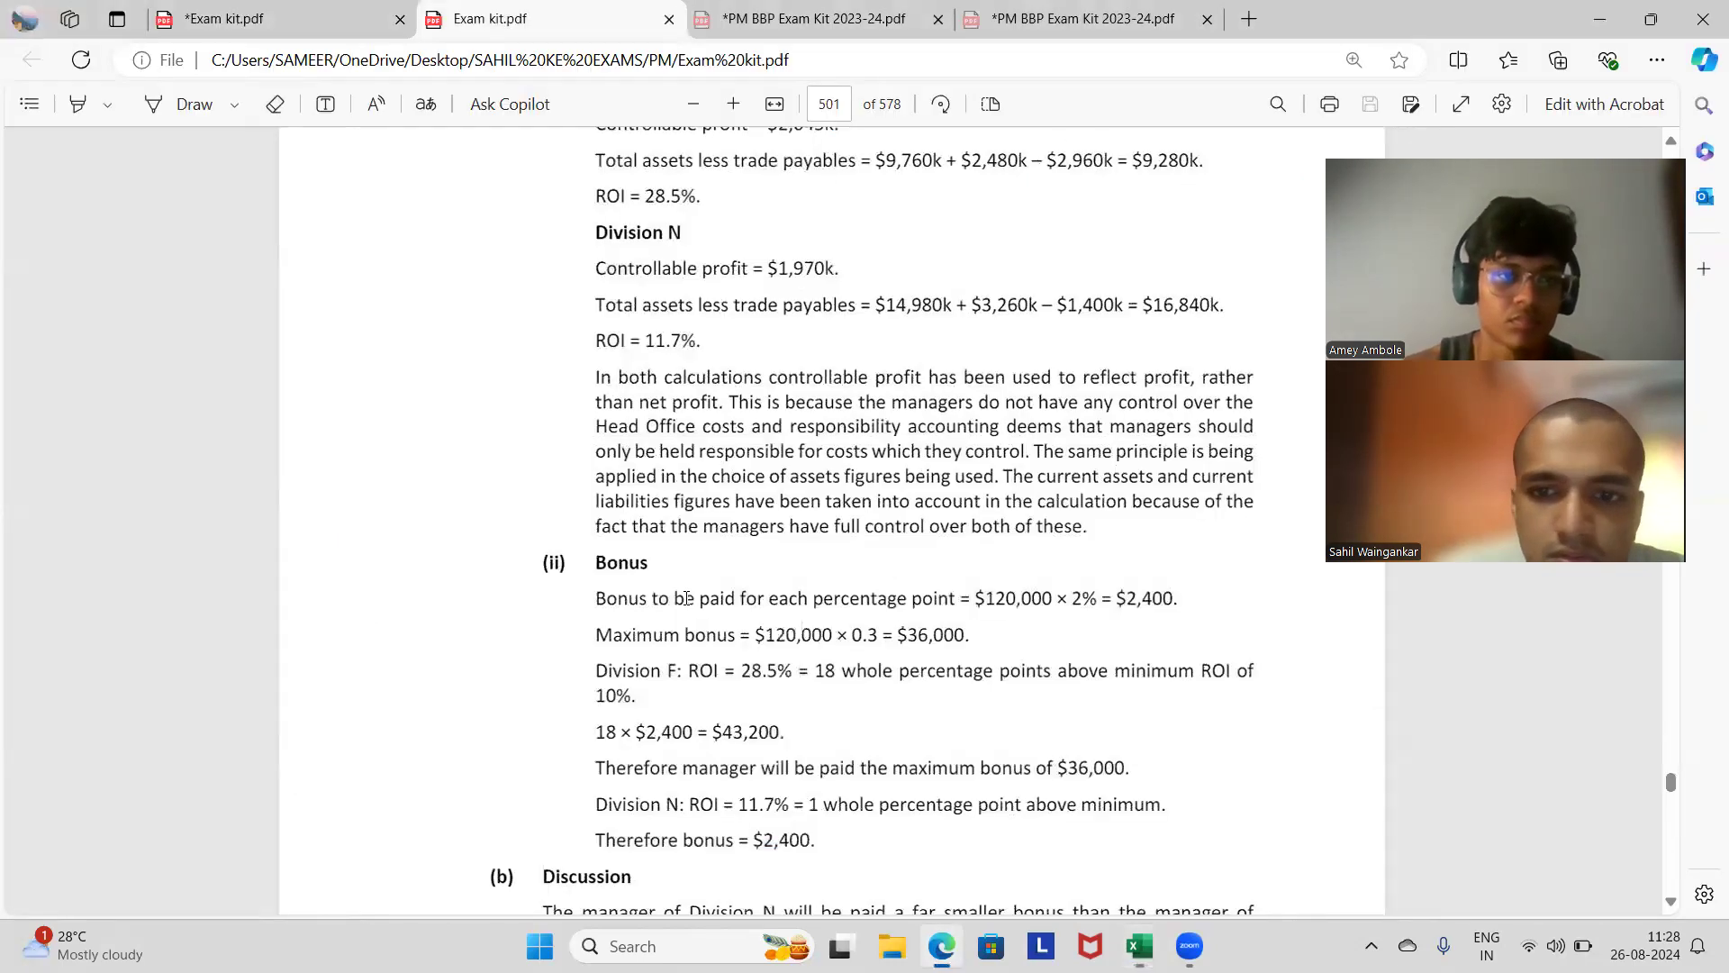
# Step: Highlight the $36,000 and $2,400 bonuses in the answer in yellow and return to the exam kit question page
pyautogui.scroll(-1, 686, 598)
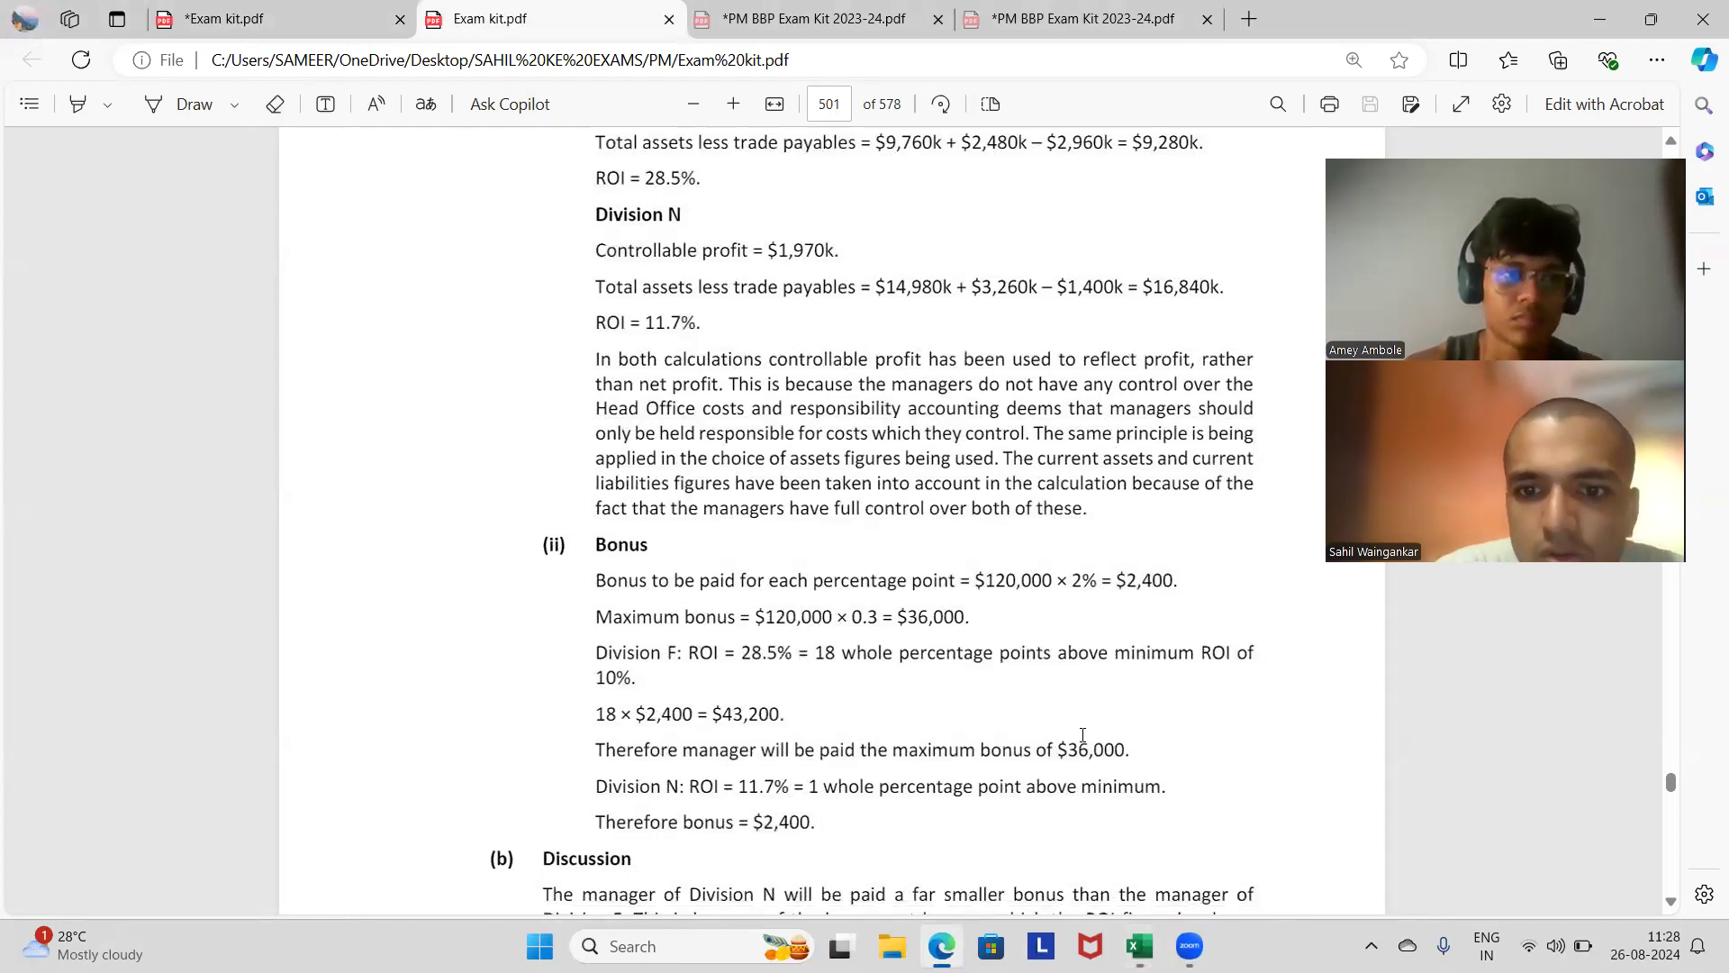
pyautogui.moveTo(1124, 744); pyautogui.dragTo(1059, 747)
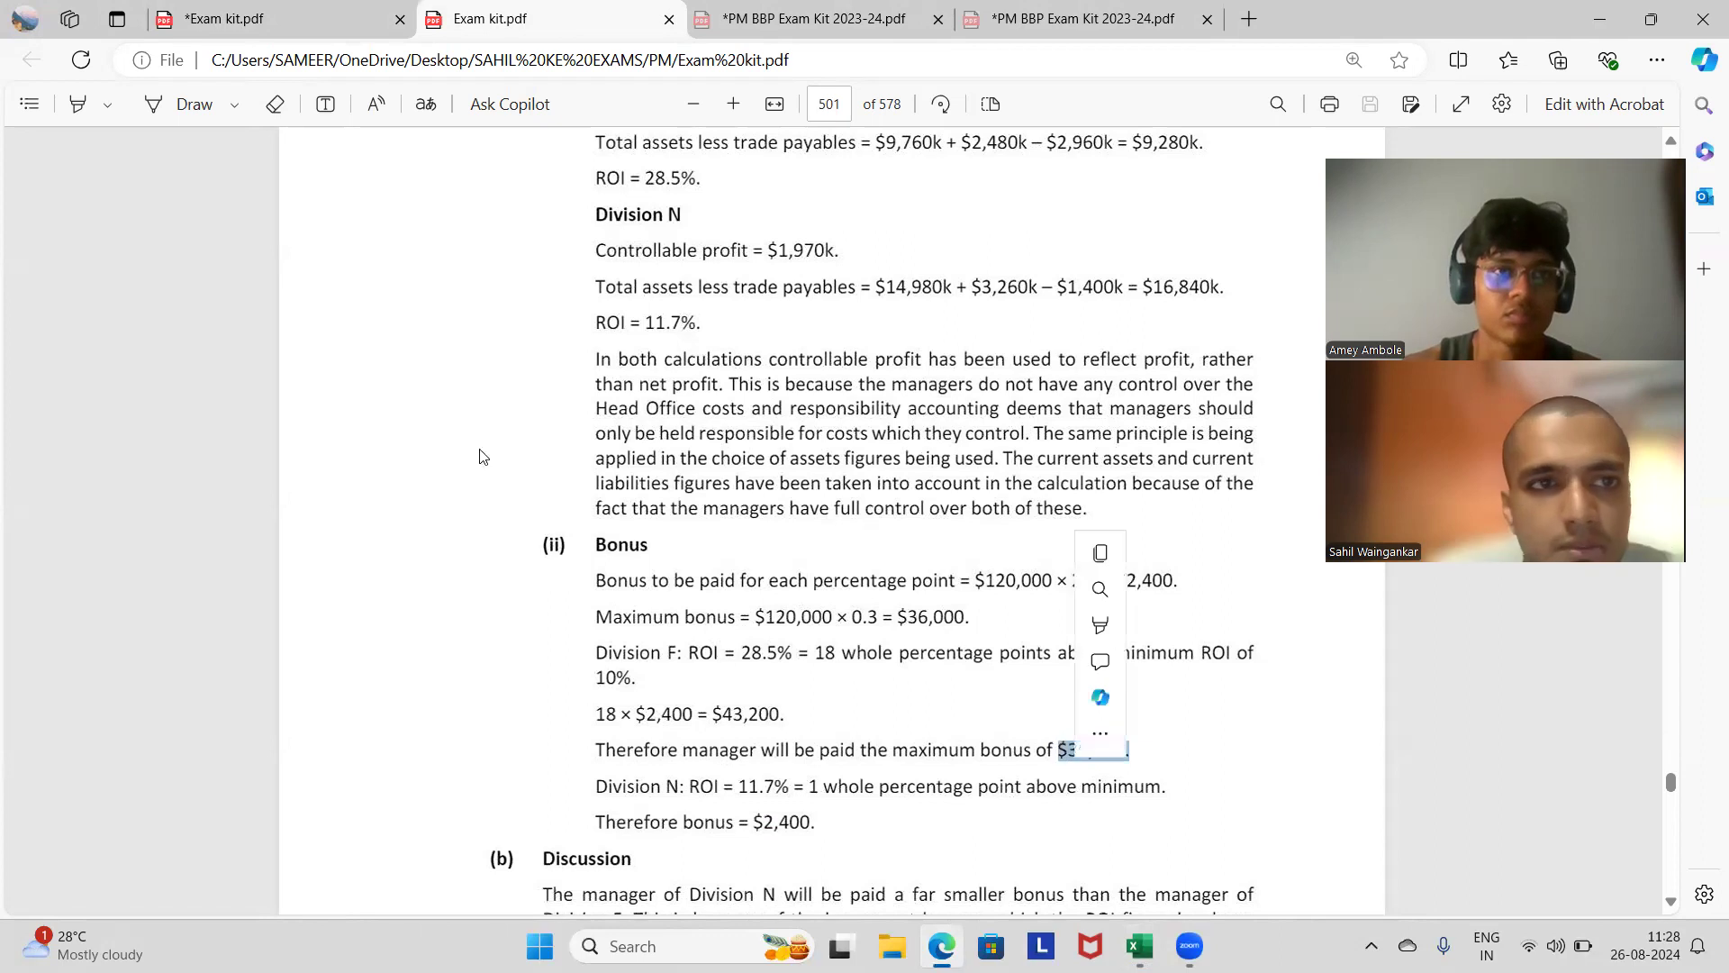
pyautogui.click(77, 103)
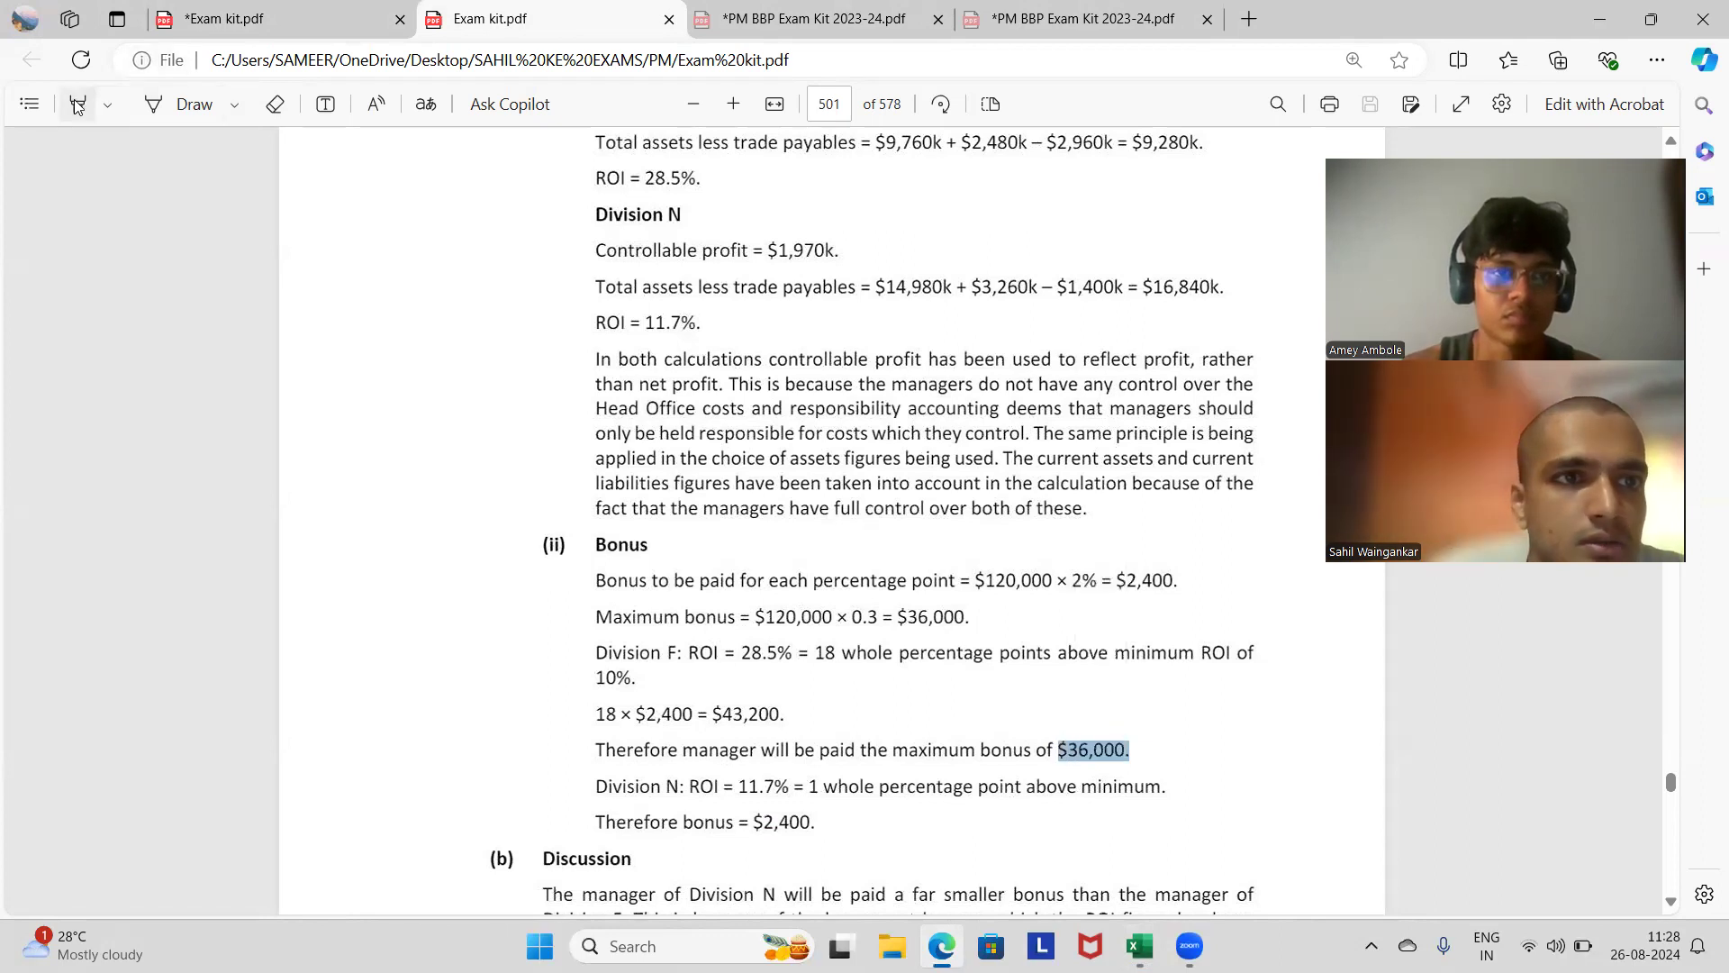
pyautogui.moveTo(1135, 740); pyautogui.dragTo(1050, 749)
pyautogui.moveTo(839, 825); pyautogui.dragTo(751, 823)
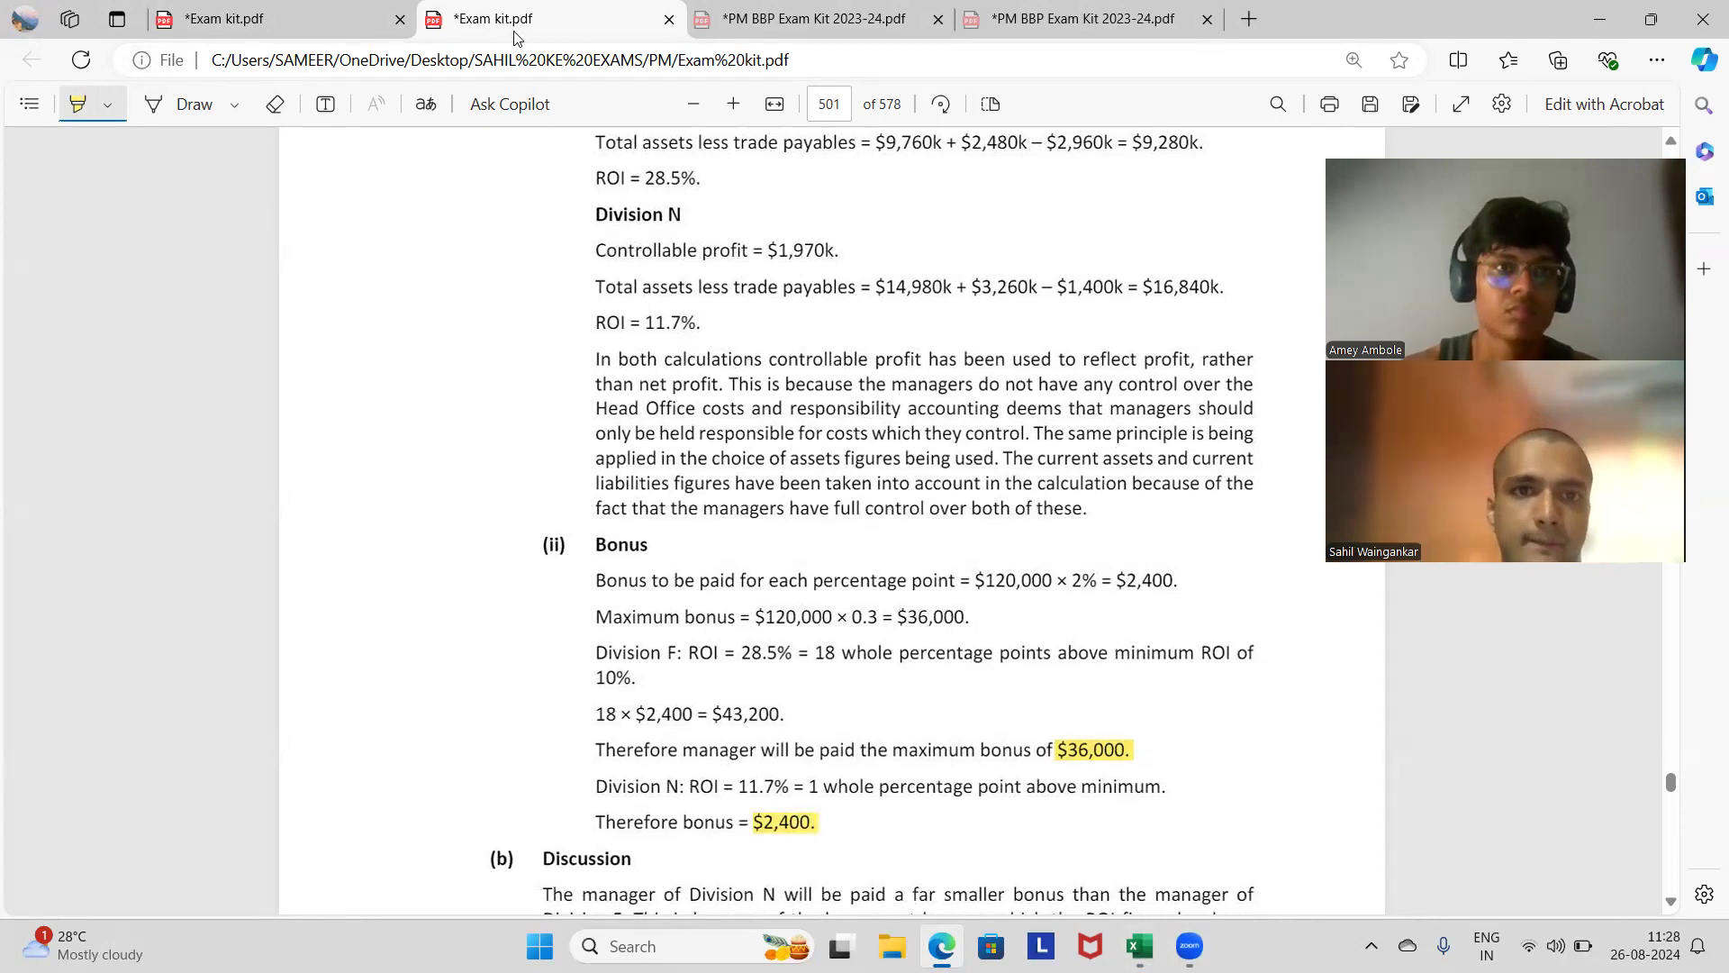
pyautogui.click(279, 19)
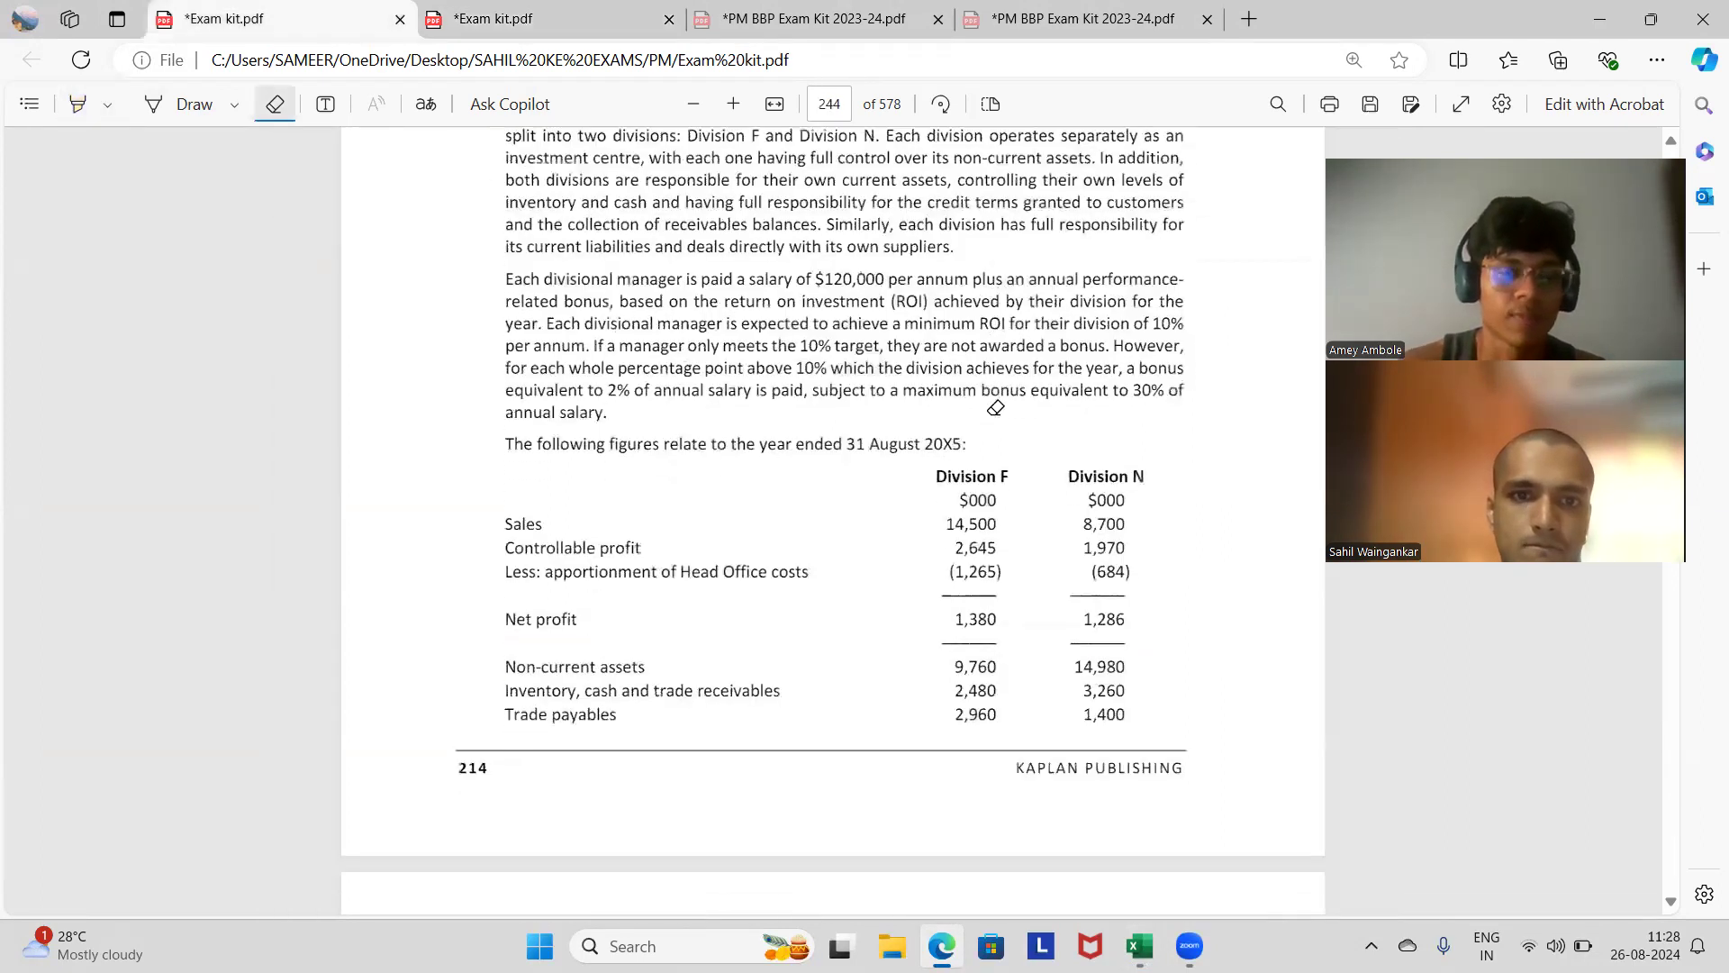